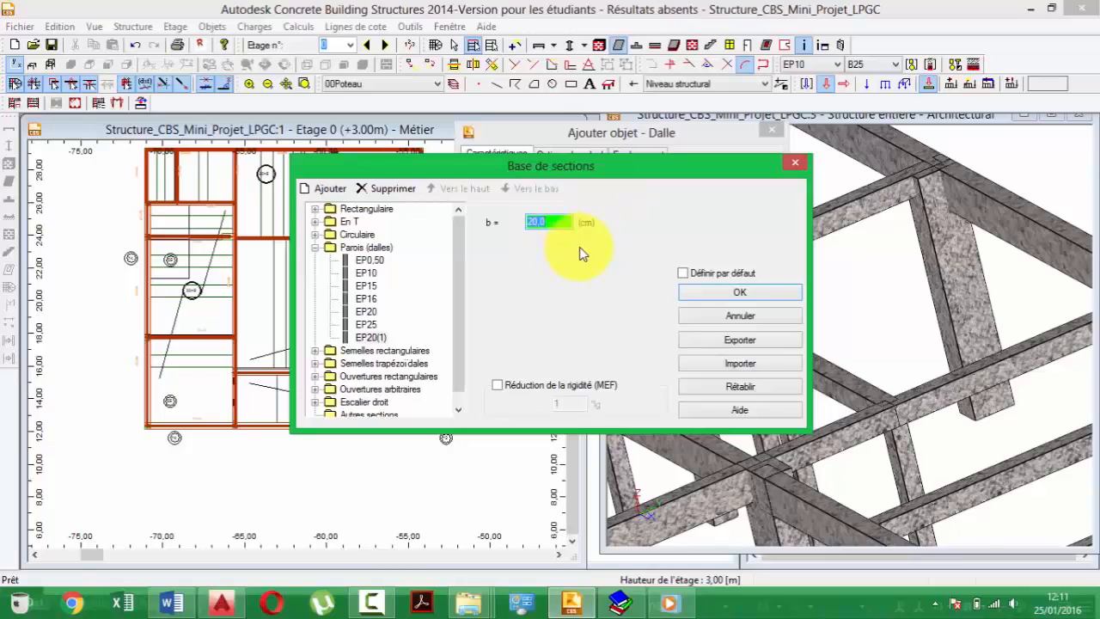
- Add two slab sections to the section database: 12 cm named DP12 and 15 cm named DP15
text(12)
click(336, 190)
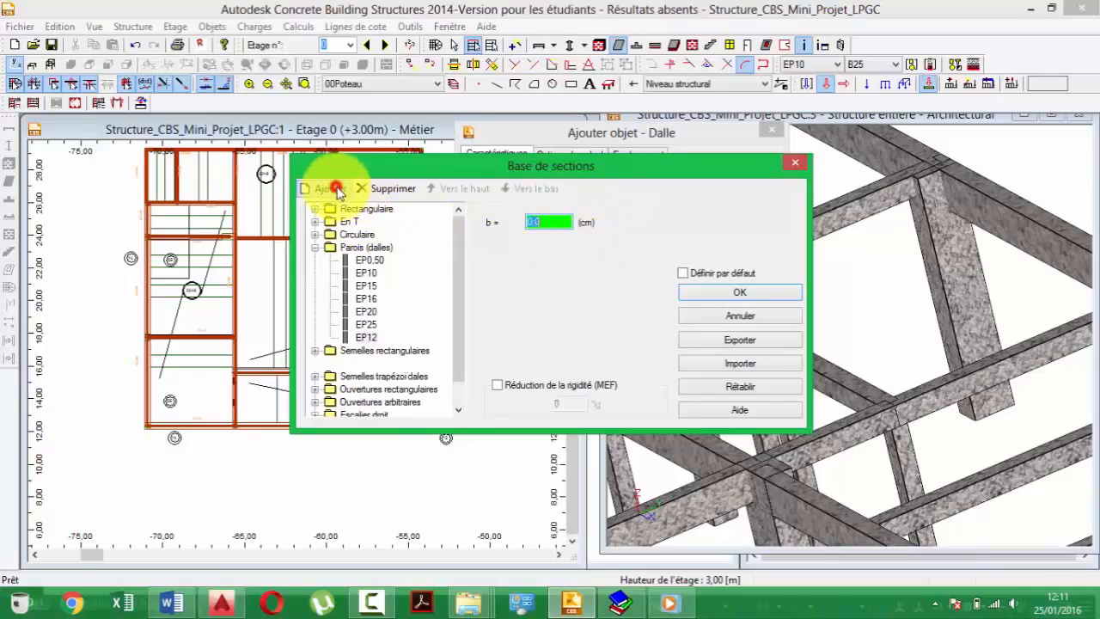
text(15)
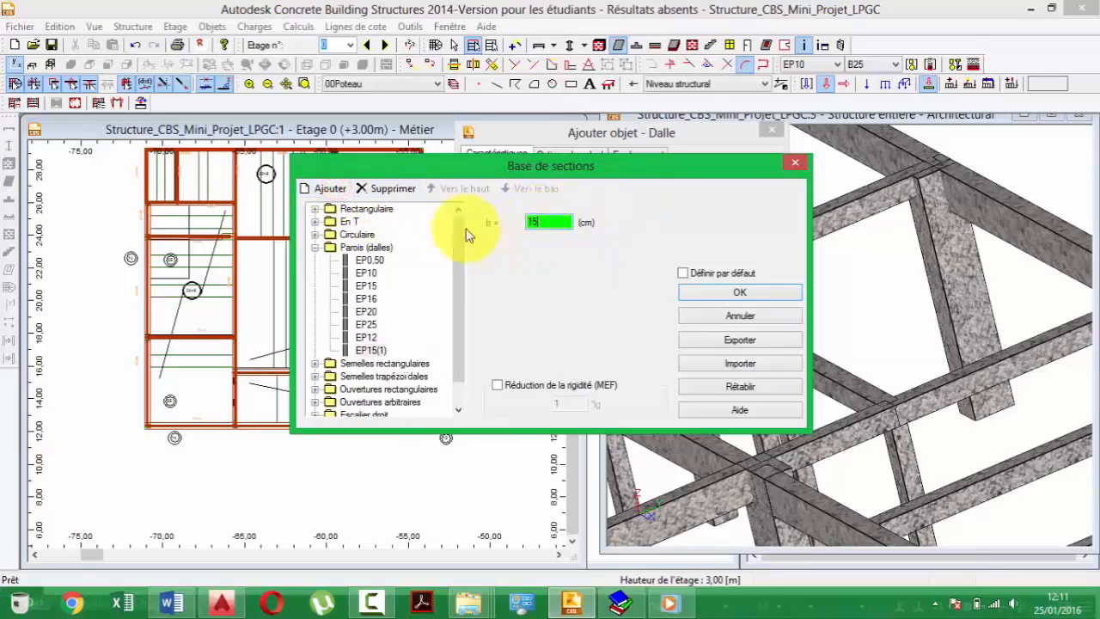
click(334, 189)
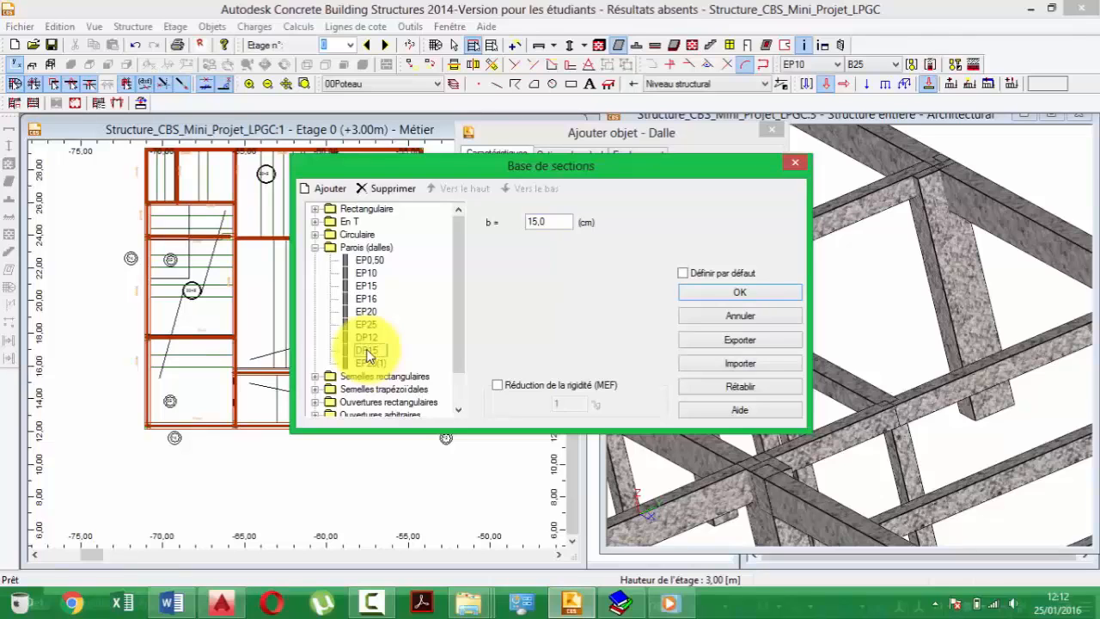
click(744, 294)
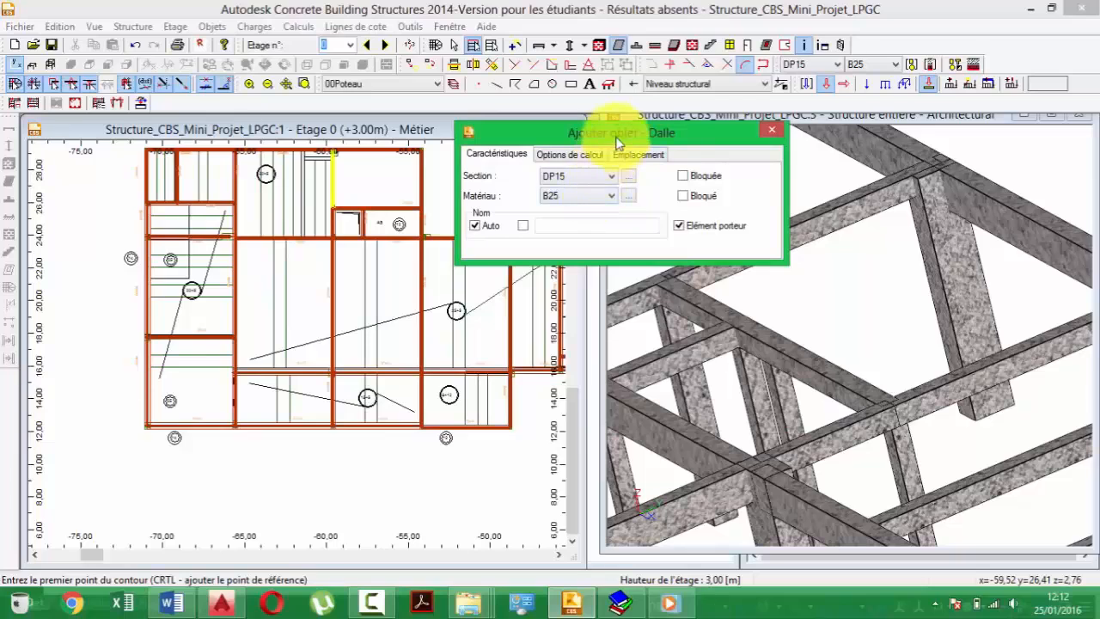
- Choose section DP12 in B25 concrete for the new slabs and start the slab command
drag(617, 142, 897, 137)
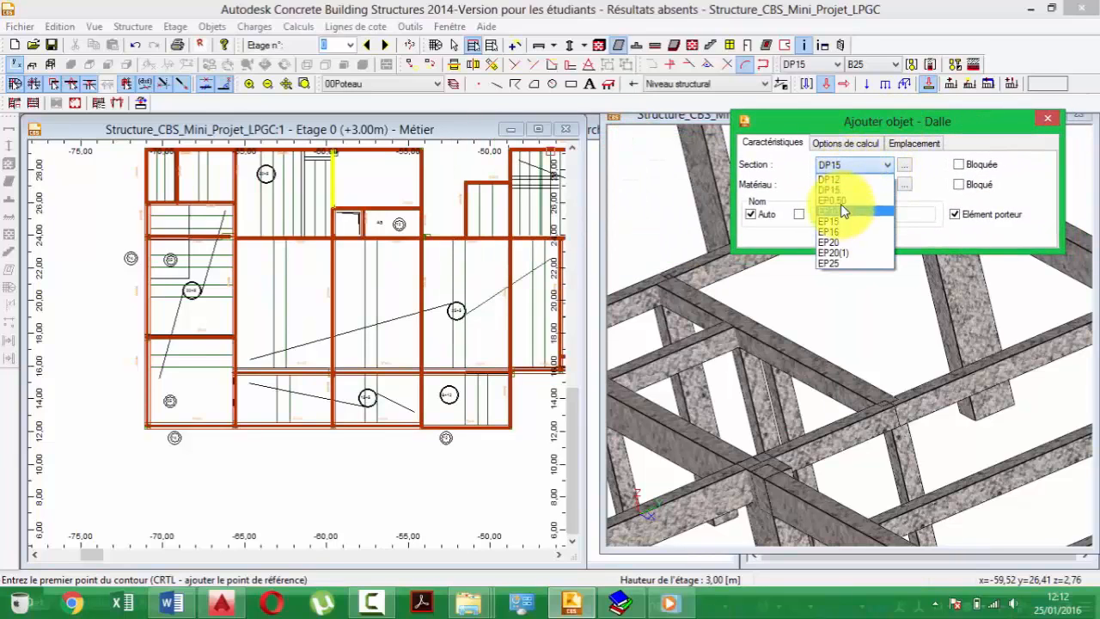
click(841, 179)
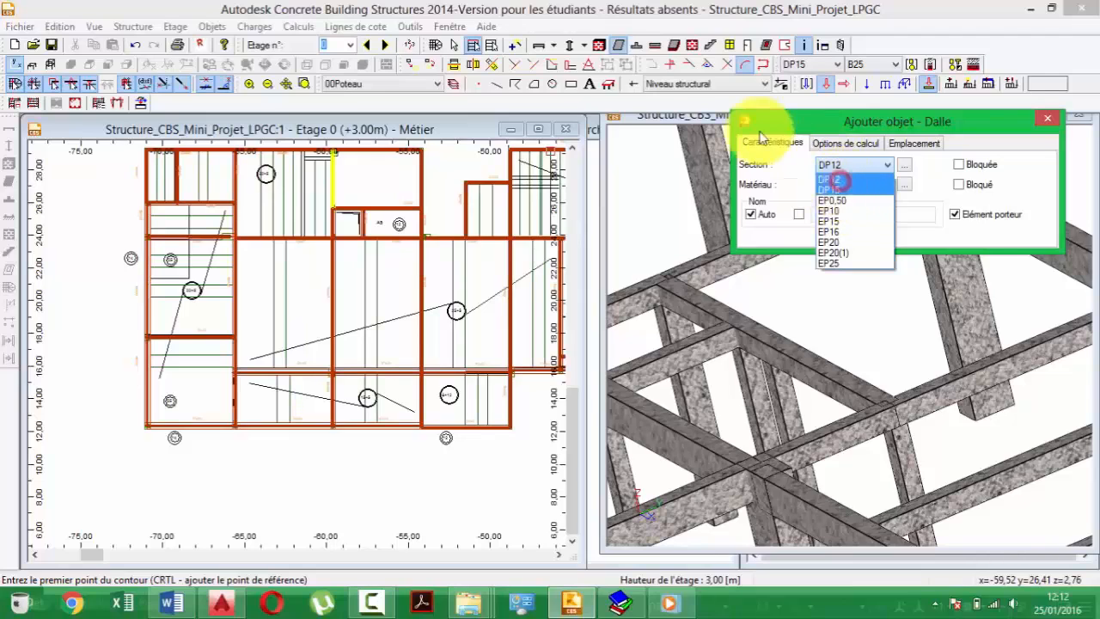
click(619, 45)
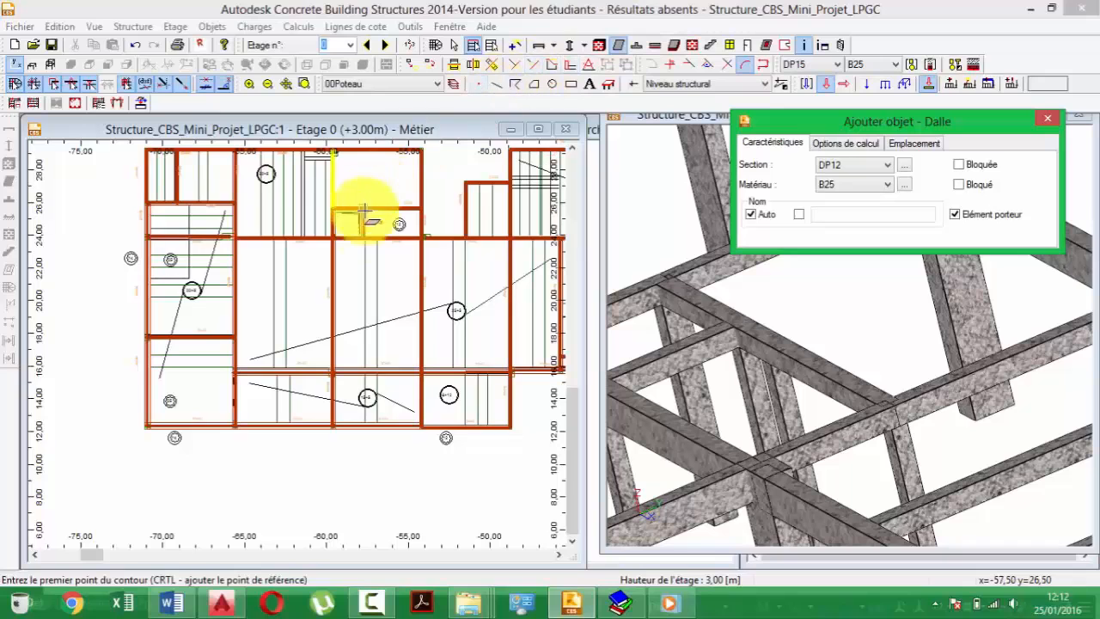
- Place a DP12 slab by an interior point in the large bay directly below the A5 bay
scroll(330, 255, up, 1)
scroll(258, 283, up, 1)
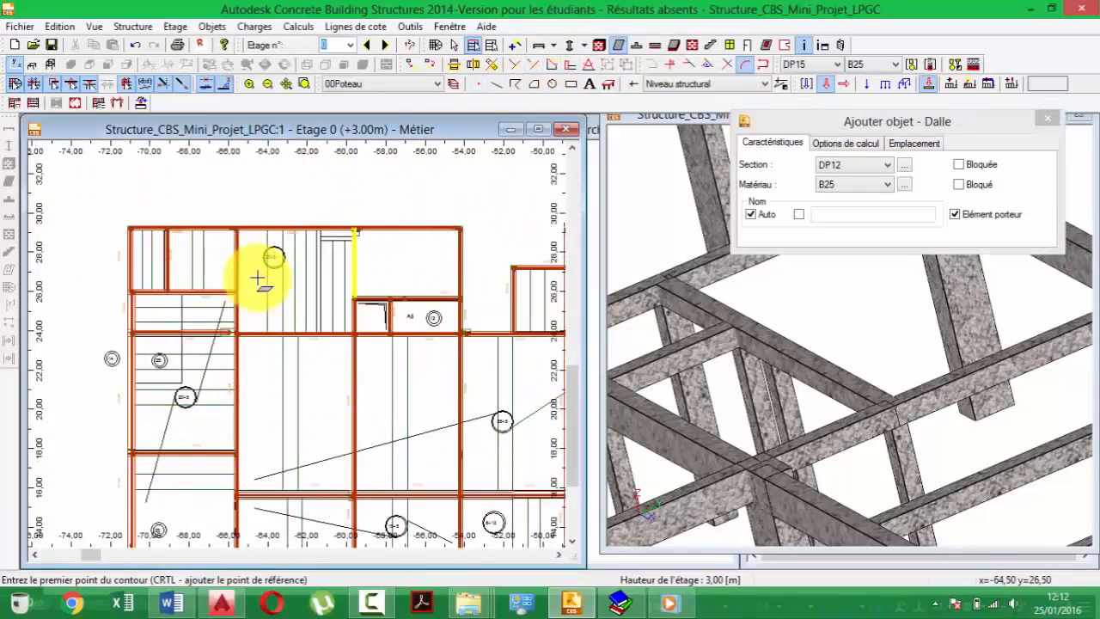
middle_drag(340, 281, 280, 283)
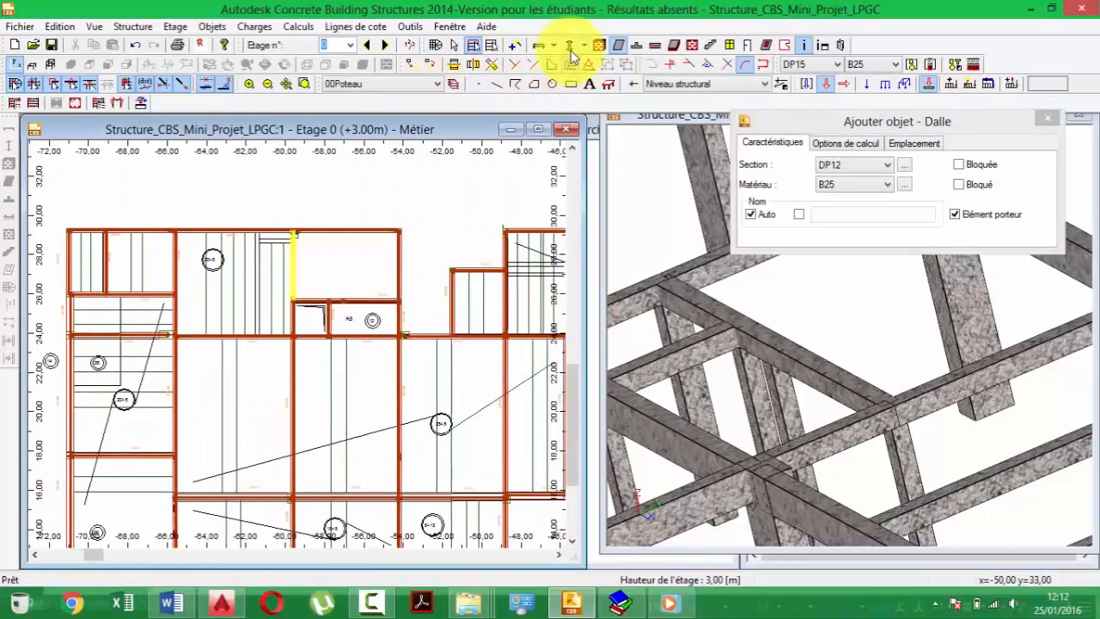
click(514, 47)
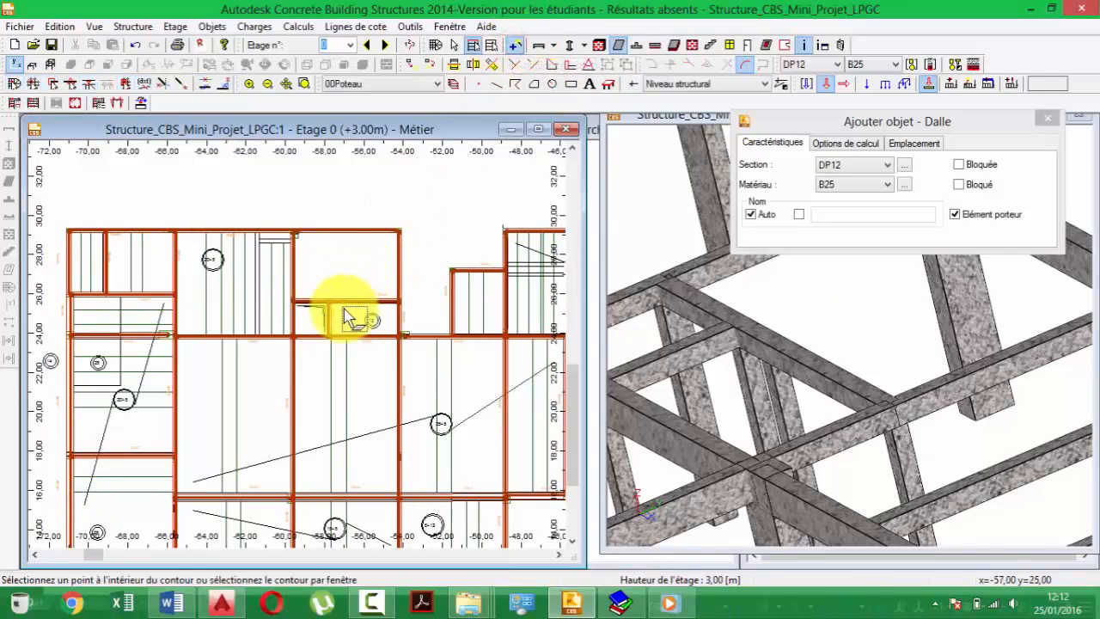
scroll(329, 323, up, 2)
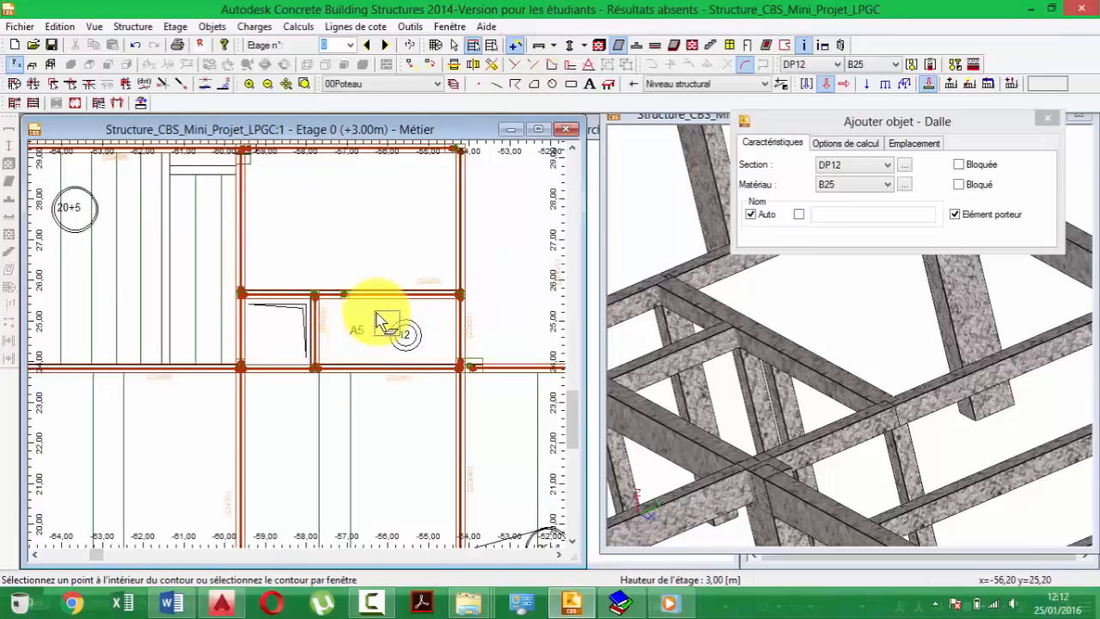
middle_drag(294, 340, 310, 336)
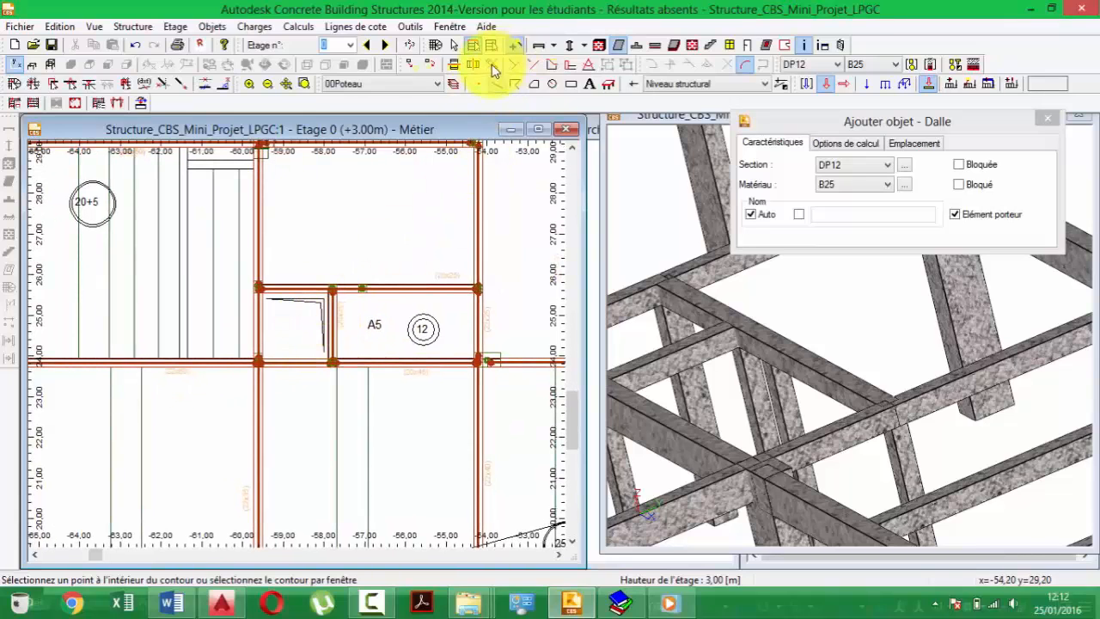
scroll(241, 318, down, 2)
middle_drag(258, 311, 289, 273)
scroll(291, 274, up, 1)
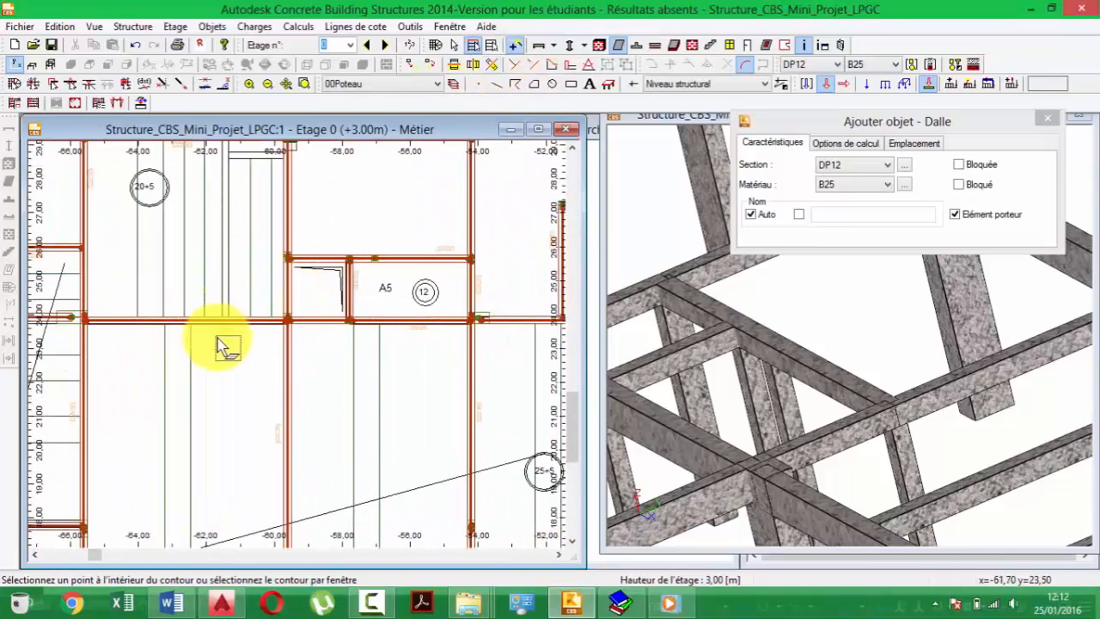
scroll(357, 346, down, 2)
middle_drag(351, 349, 329, 258)
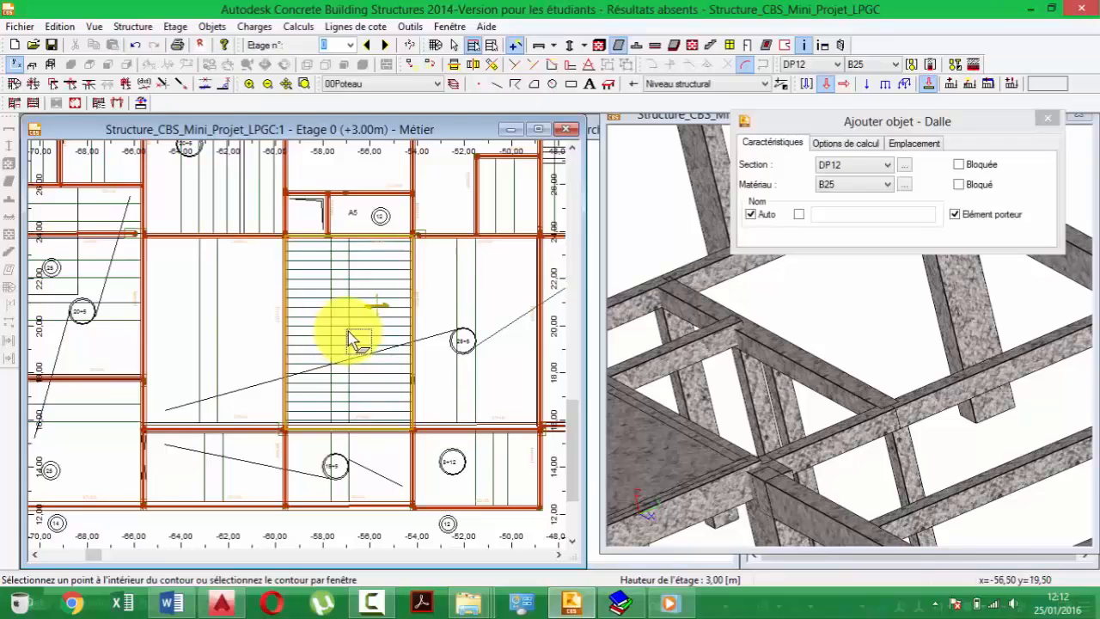
- Place a second DP12 slab by an interior point in the adjoining large bay on the lower-x side
click(225, 331)
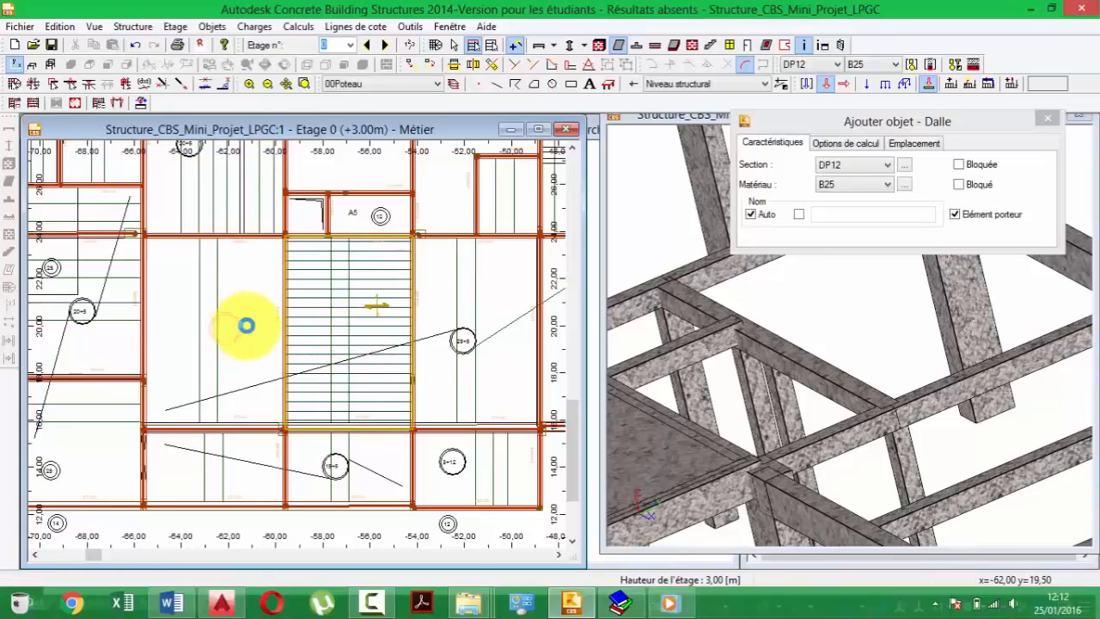
scroll(489, 318, down, 1)
middle_drag(410, 282, 269, 220)
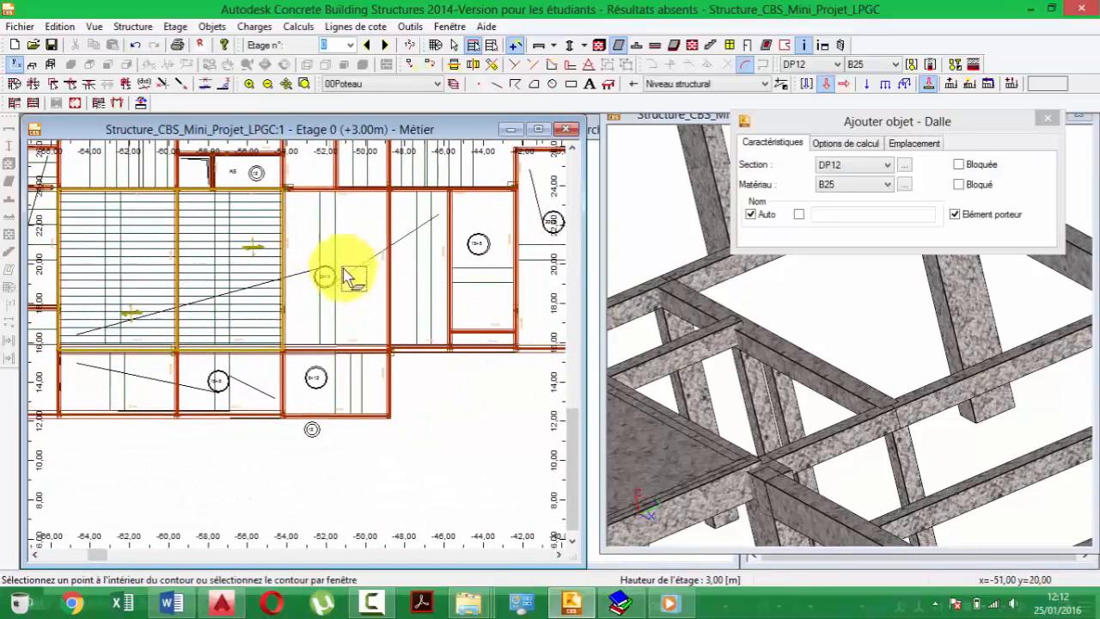
middle_drag(207, 292, 233, 301)
scroll(269, 291, up, 1)
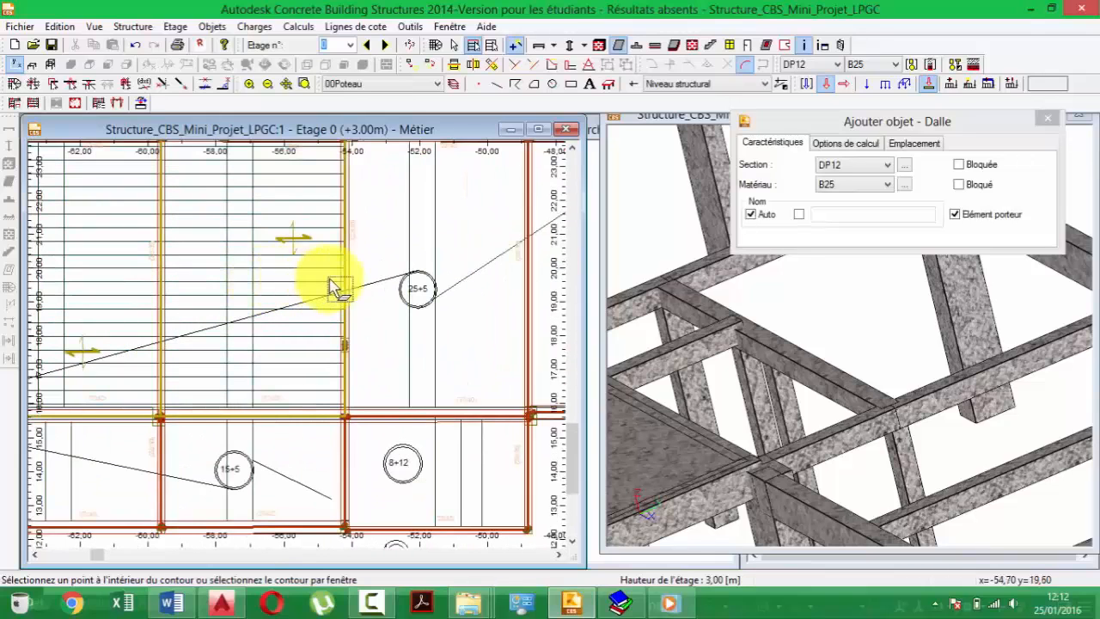
scroll(273, 286, up, 1)
scroll(269, 279, down, 1)
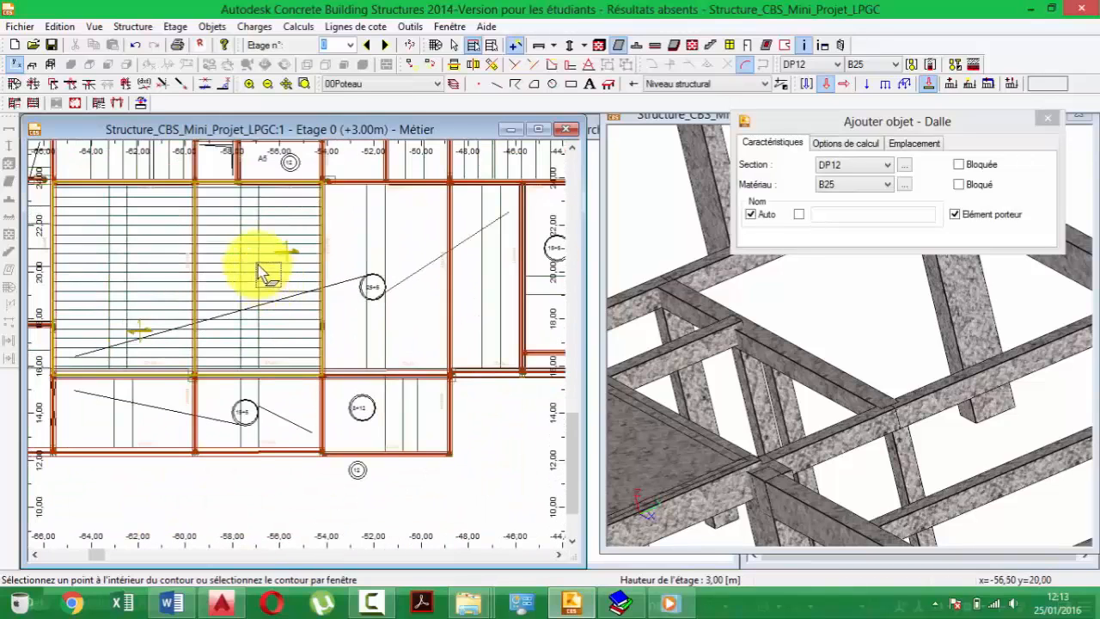
middle_drag(257, 266, 305, 287)
key(Escape)
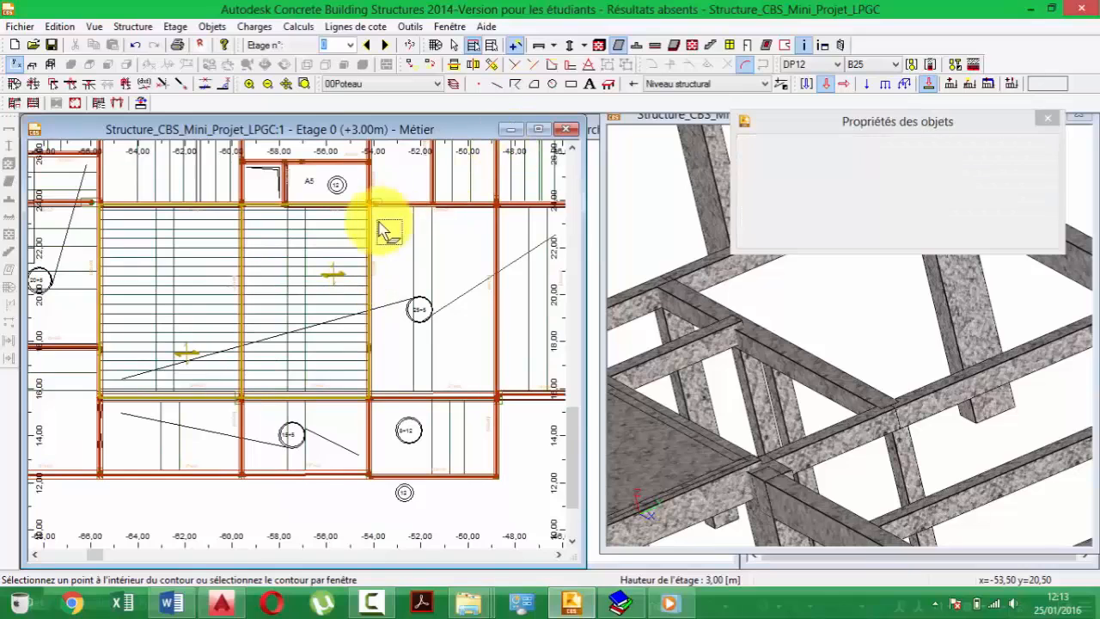
- Select both slabs in the two large central bays and delete them
right_click(440, 245)
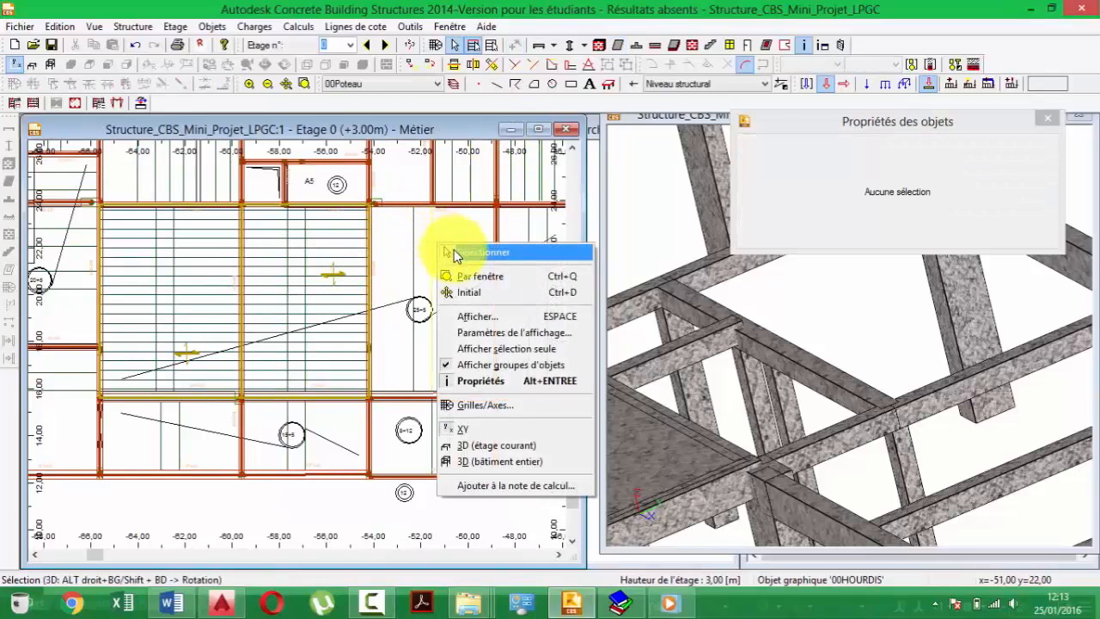
click(464, 252)
click(328, 273)
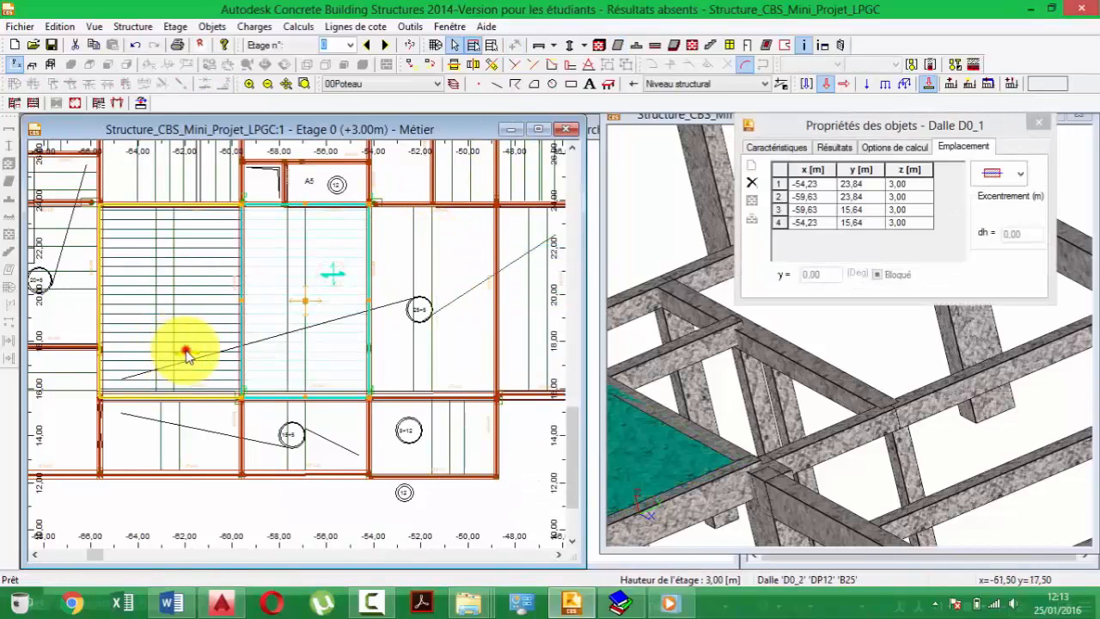
ctrl+click(181, 351)
key(Escape)
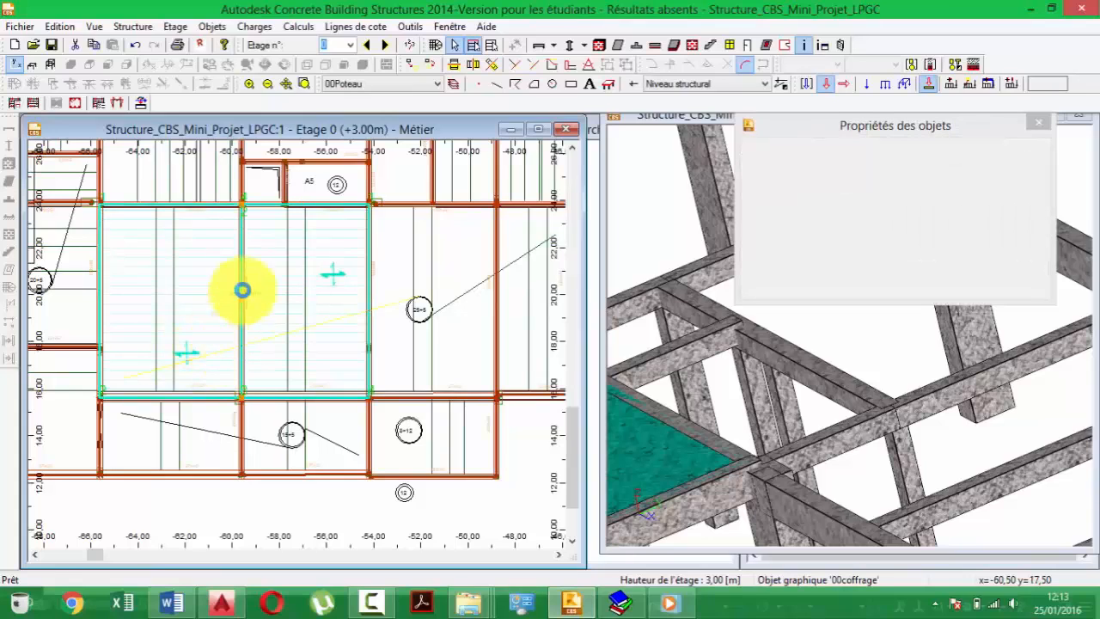
- Restart the slab command with section DP12 and switch from interior-point placement to point-by-point contour drawing
click(616, 47)
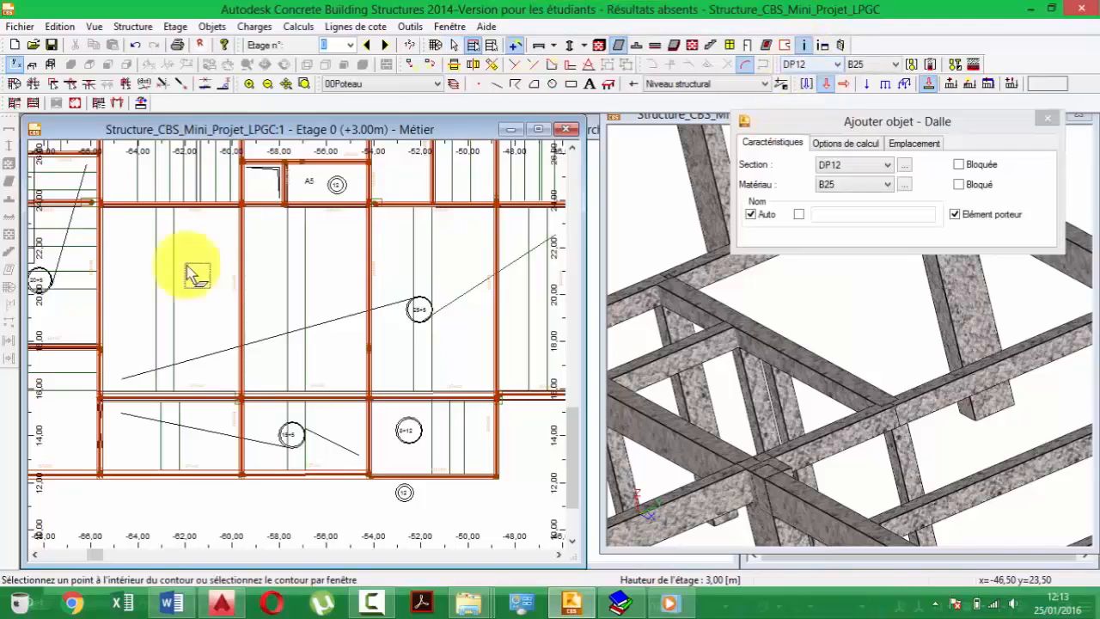
middle_drag(120, 271, 471, 342)
middle_drag(292, 314, 154, 251)
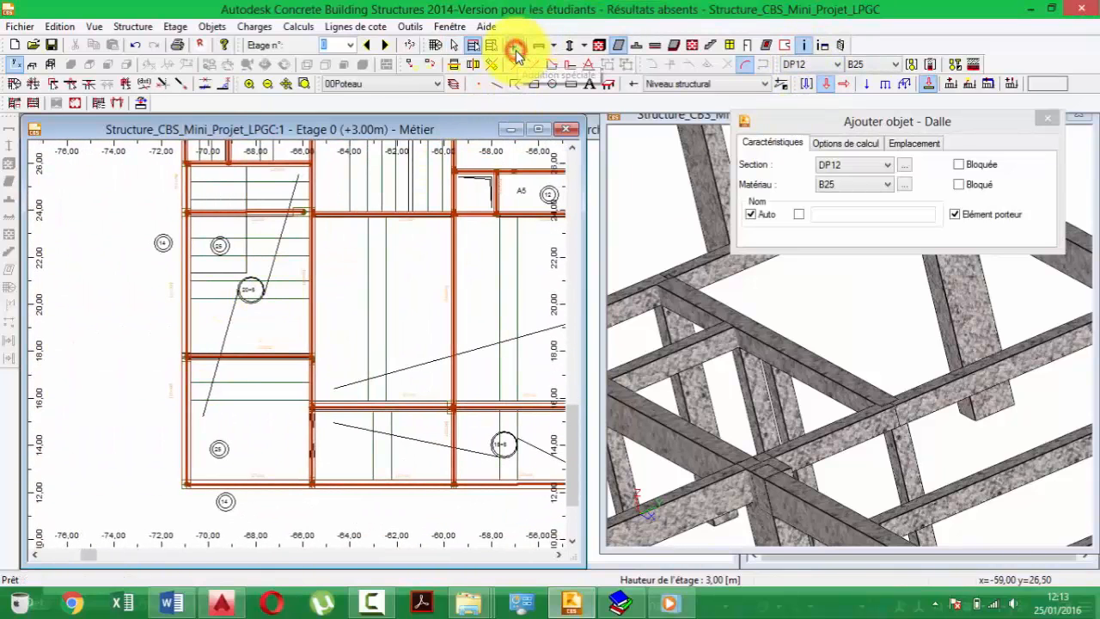
click(516, 50)
middle_drag(253, 471, 227, 415)
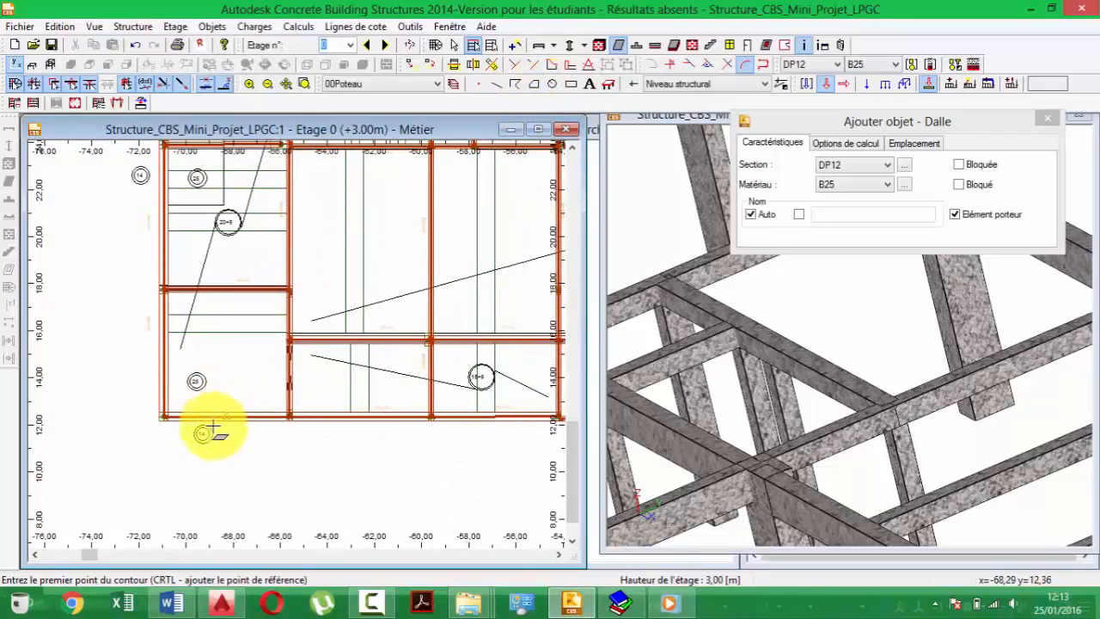
click(164, 418)
- Draw a rectangular DP12 slab about 5.5 m by 3.3 m through the four beam corners of the 15+5 bay
mouse_move(182, 268)
middle_down()
mouse_move(194, 315)
mouse_move(185, 346)
middle_up()
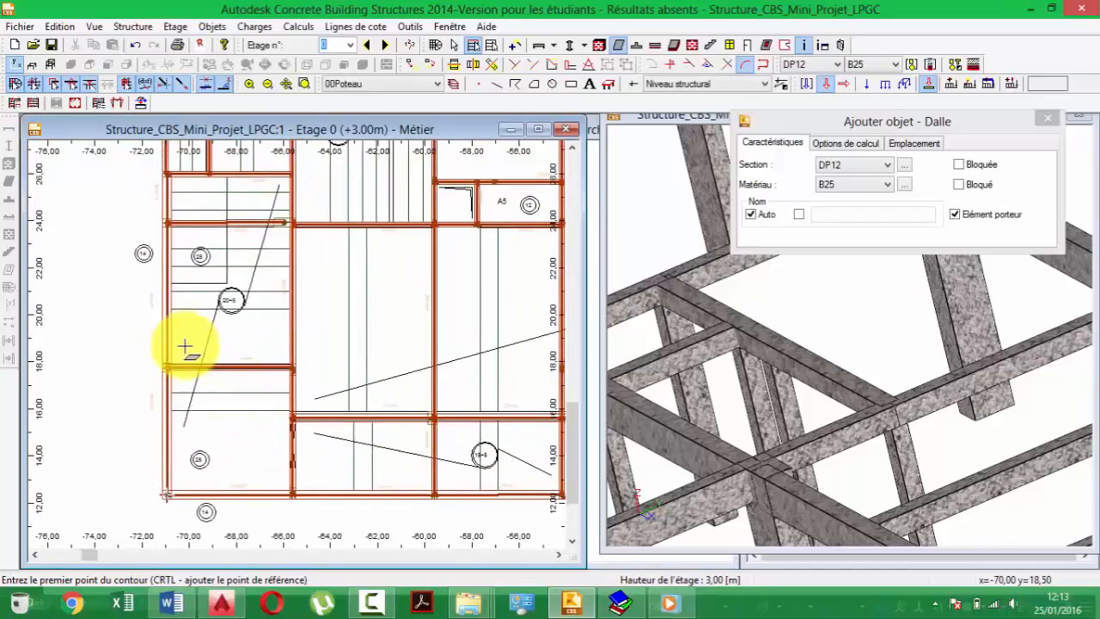
scroll(185, 345, up, 1)
middle_drag(231, 227, 227, 509)
middle_drag(268, 433, 221, 291)
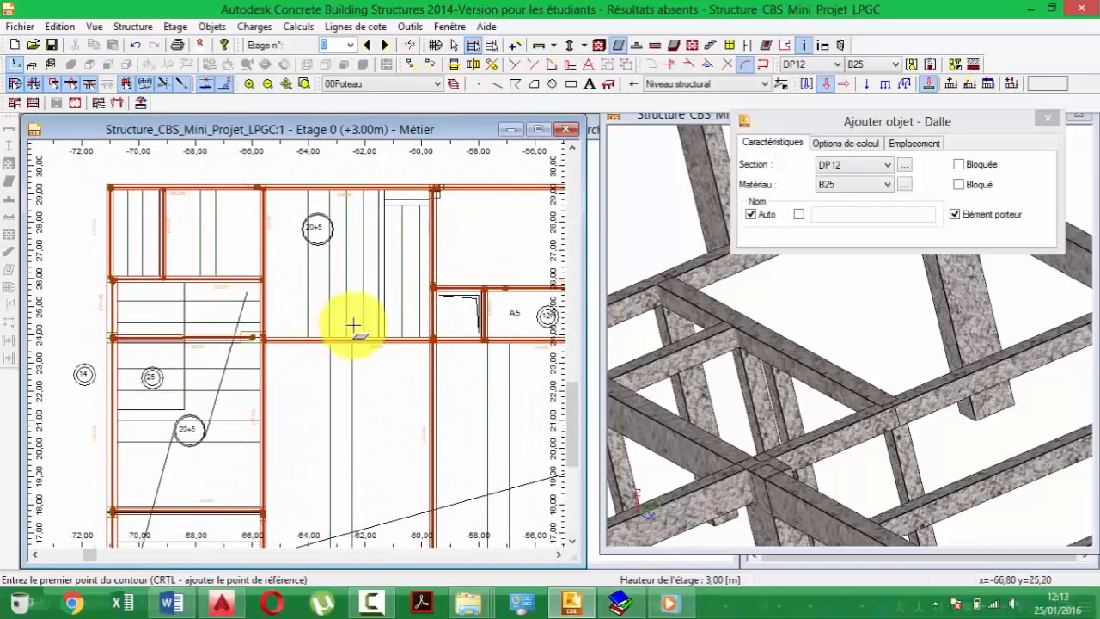
middle_drag(388, 352, 263, 356)
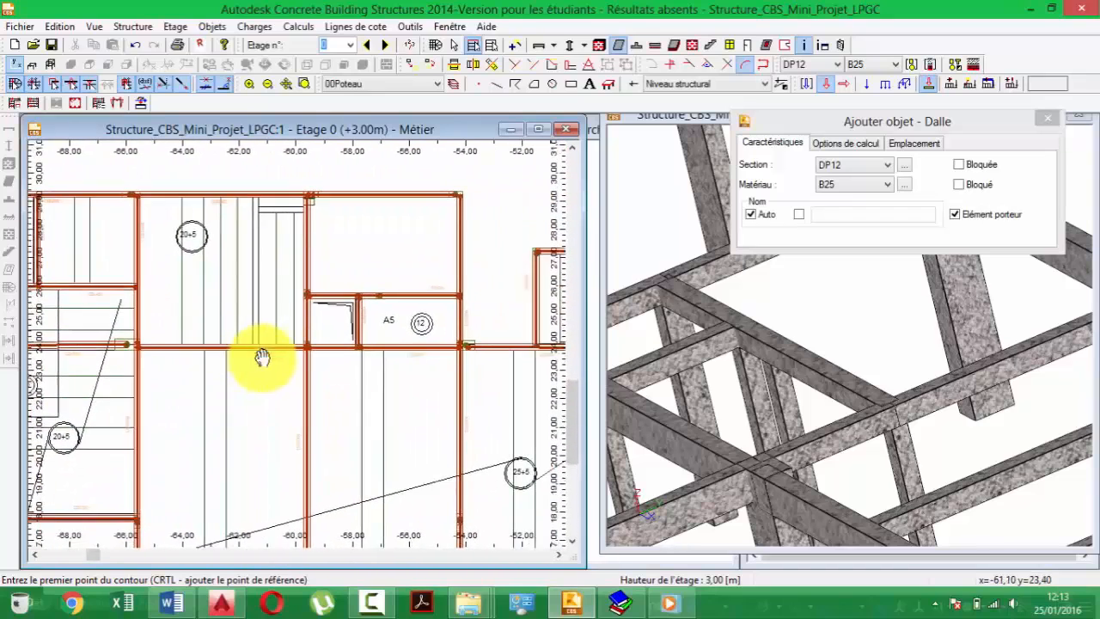
middle_drag(363, 442, 302, 183)
middle_drag(339, 401, 338, 361)
scroll(410, 379, up, 2)
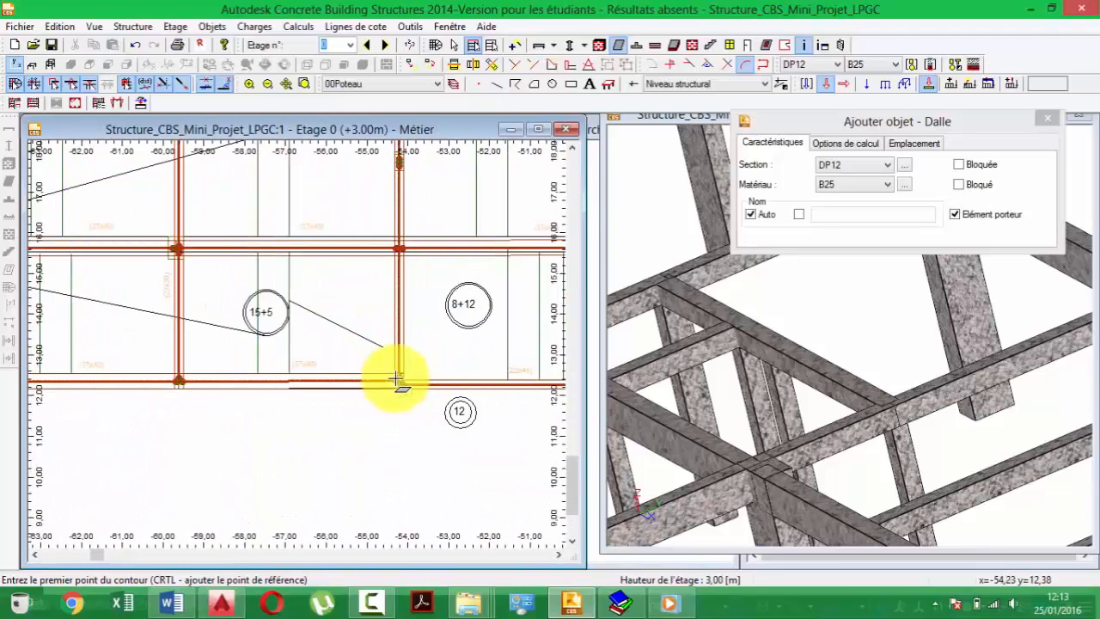
scroll(397, 379, up, 1)
click(399, 378)
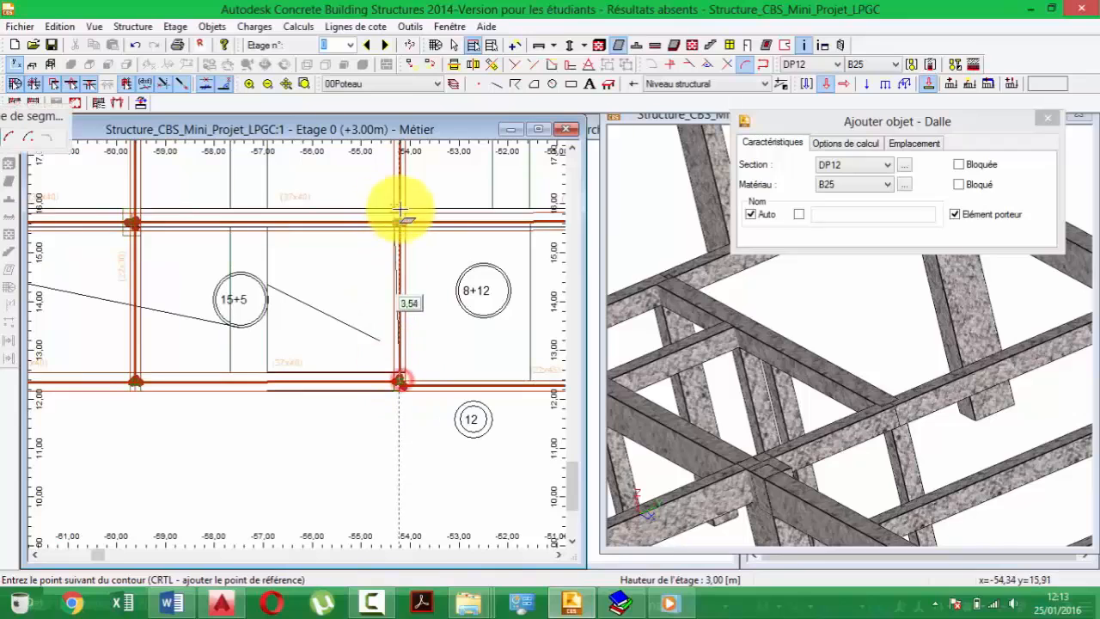
click(399, 222)
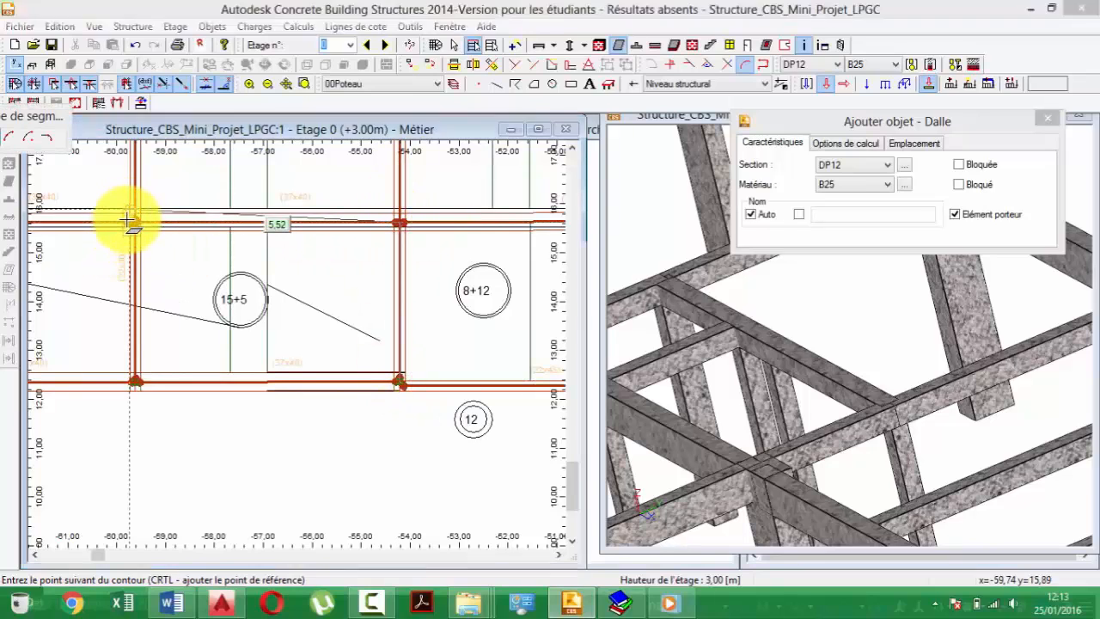
click(130, 222)
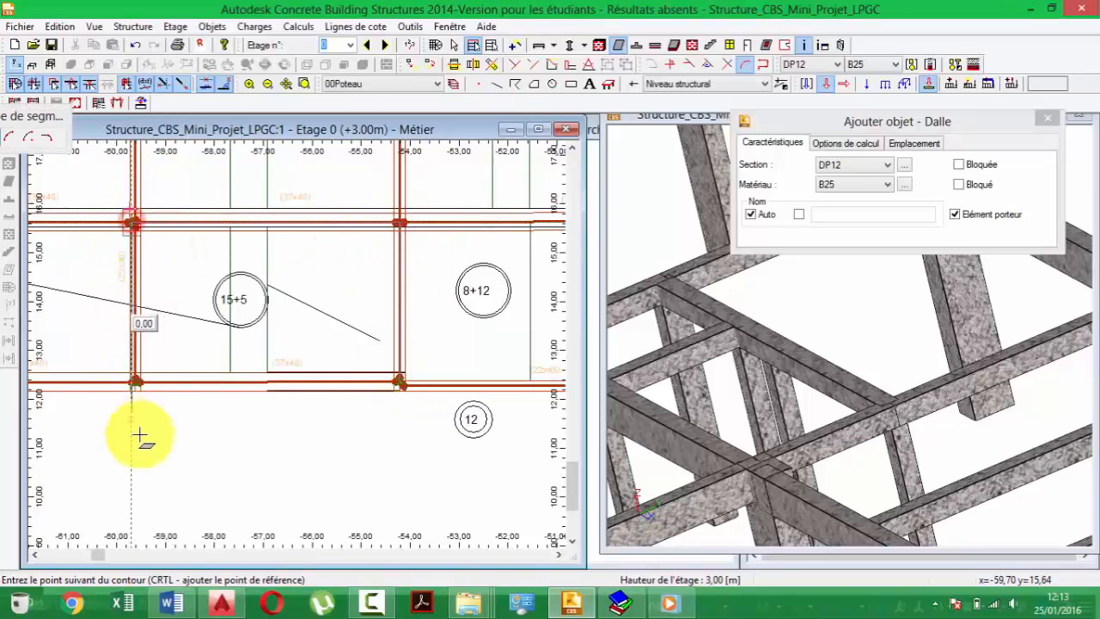
click(134, 381)
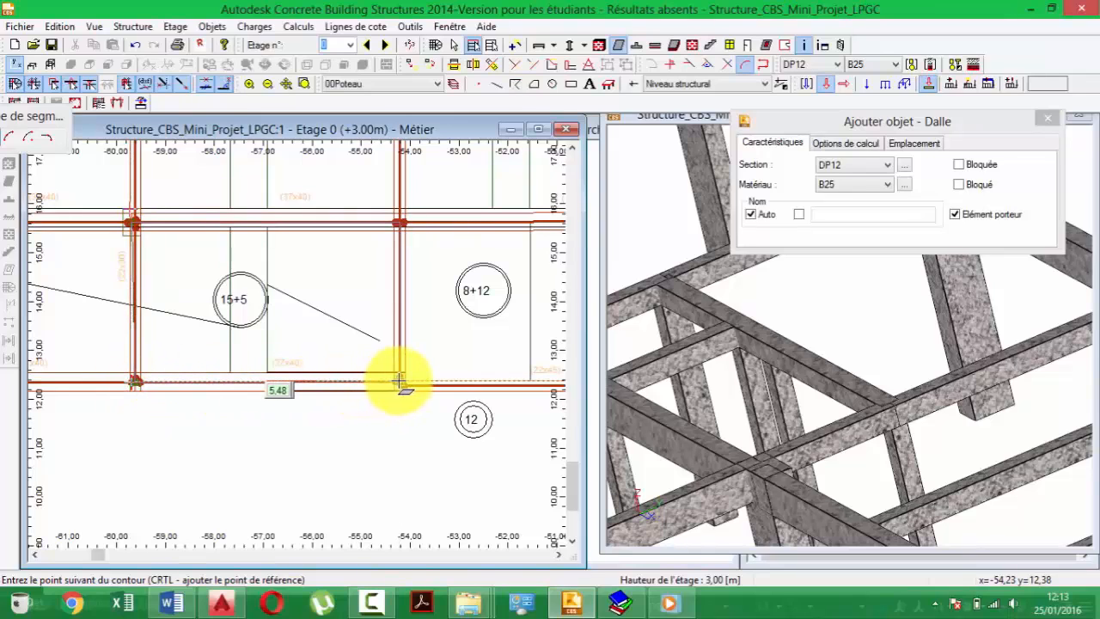
click(399, 381)
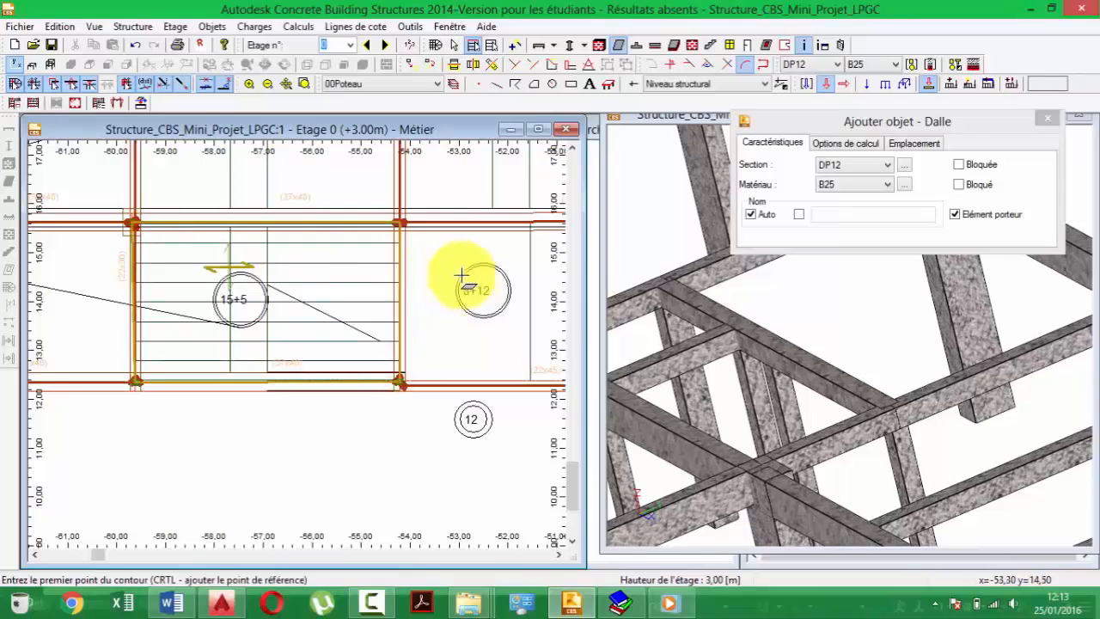
scroll(457, 272, down, 2)
middle_drag(198, 307, 255, 300)
scroll(209, 272, down, 1)
middle_drag(420, 377, 359, 444)
middle_drag(366, 344, 267, 344)
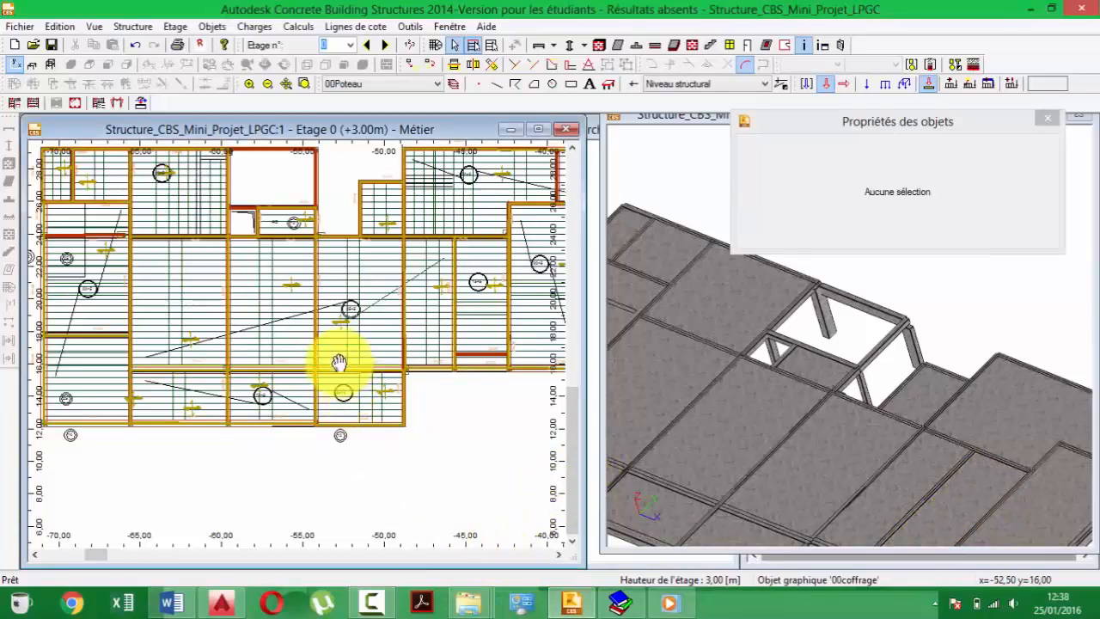
- Examine the span-direction symbols of the slabs against the hourdis layout across the floor 0 plan
mouse_move(339, 363)
middle_down()
mouse_move(358, 396)
mouse_move(327, 356)
middle_up()
scroll(358, 395, down, 2)
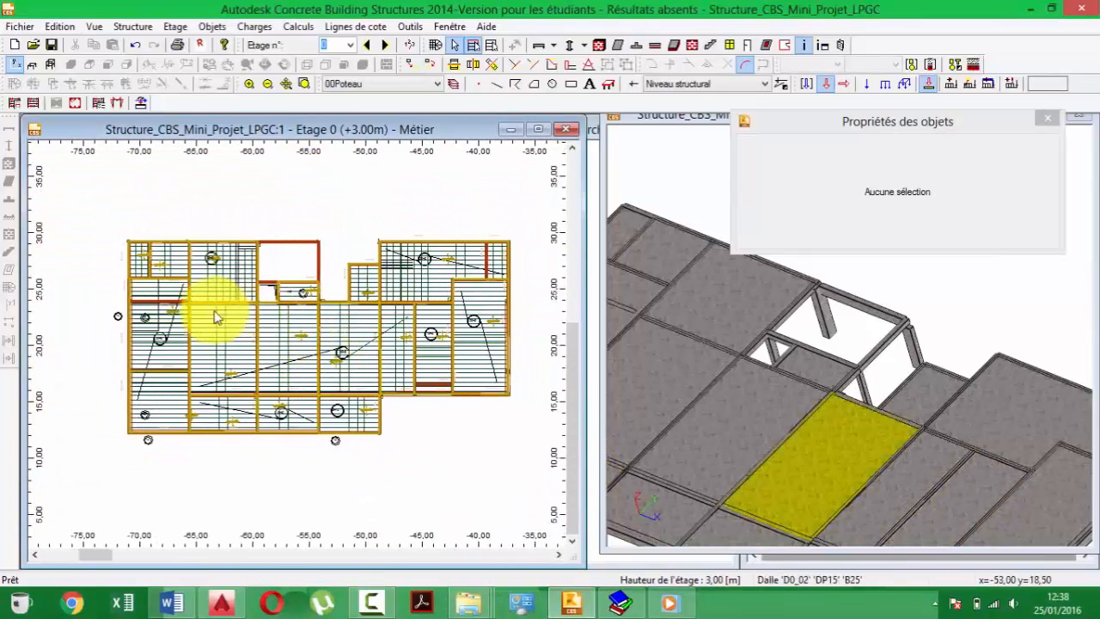
scroll(152, 273, up, 1)
scroll(233, 304, up, 1)
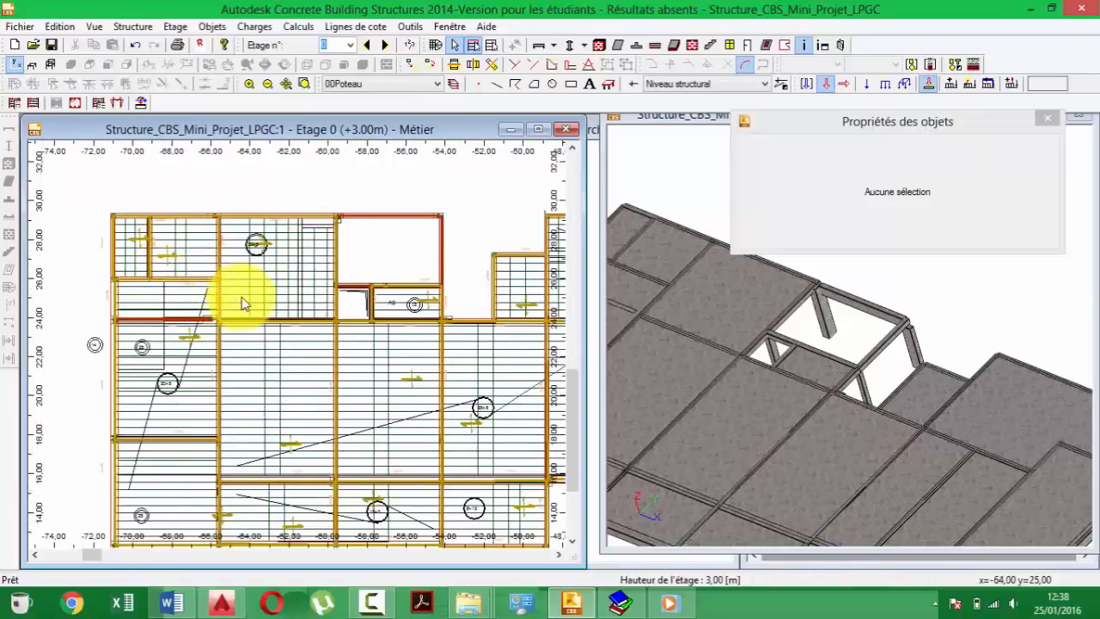
scroll(351, 336, up, 1)
scroll(352, 335, down, 2)
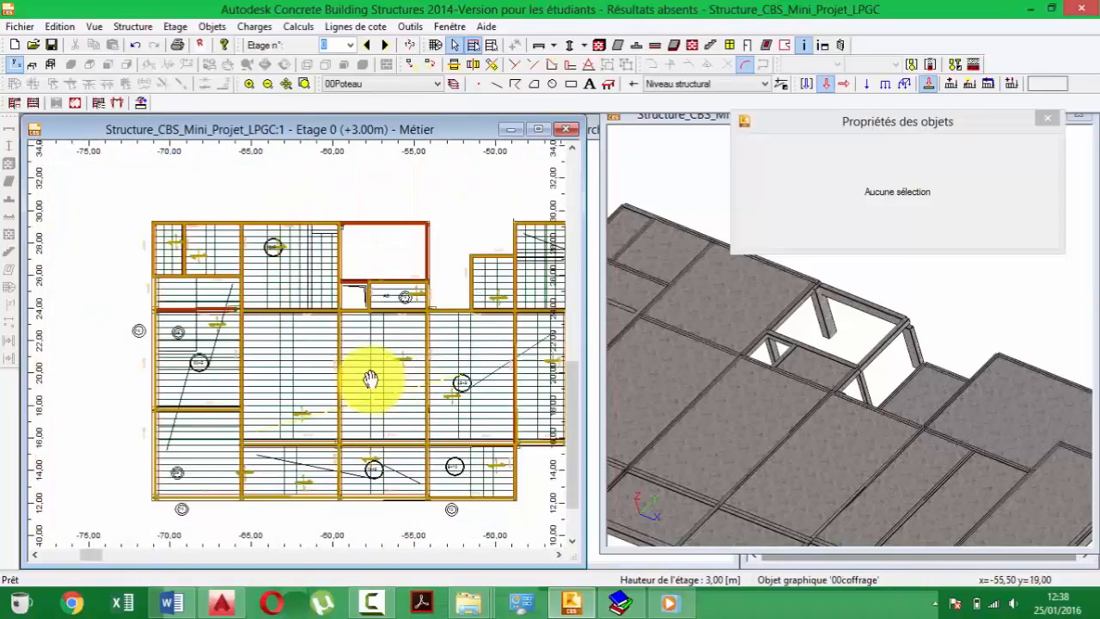
scroll(335, 286, up, 5)
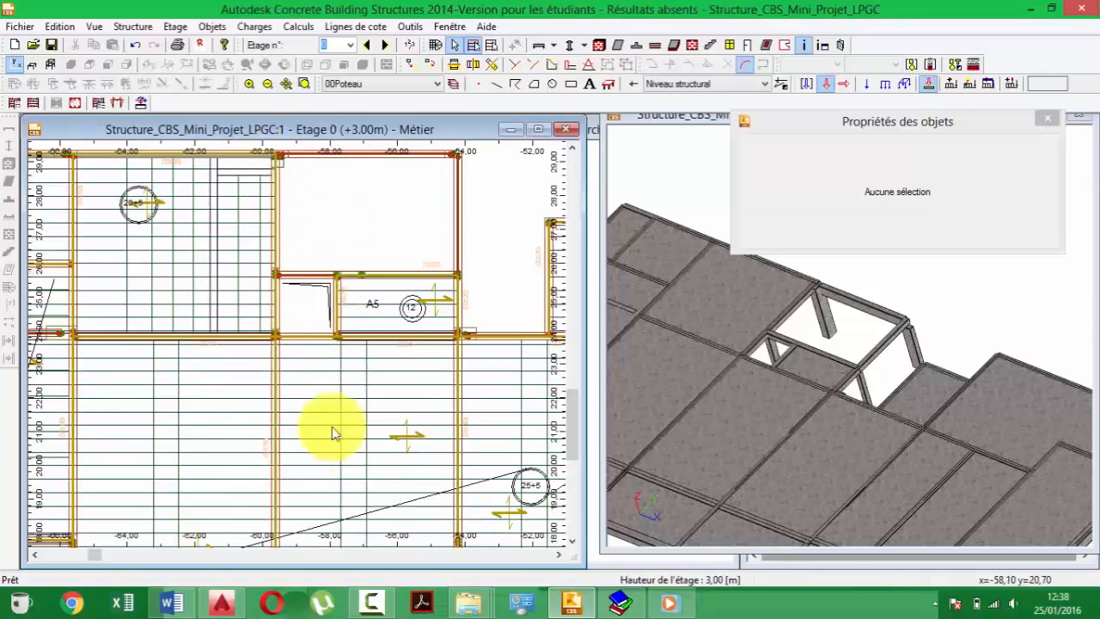
scroll(350, 379, down, 3)
scroll(354, 389, down, 4)
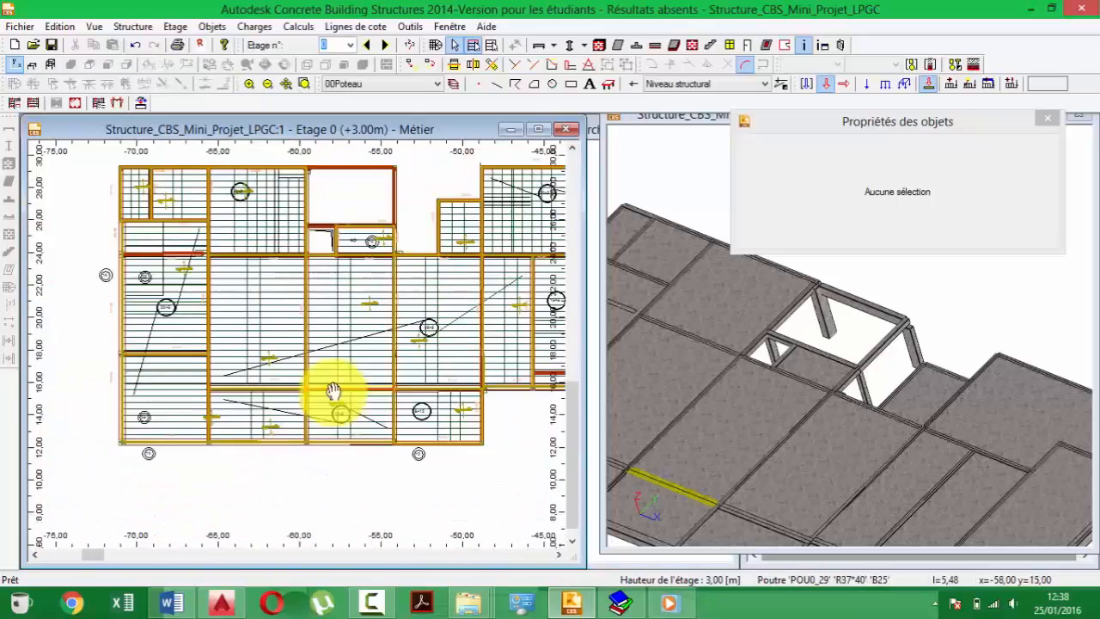
middle_drag(280, 366, 218, 369)
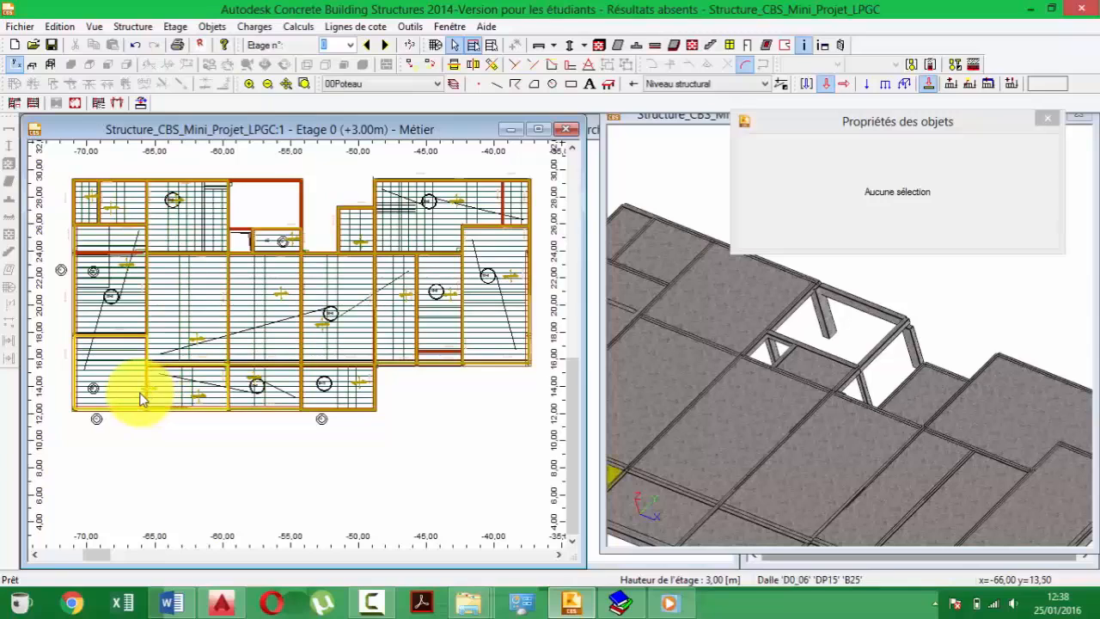
scroll(140, 392, up, 3)
scroll(215, 408, down, 2)
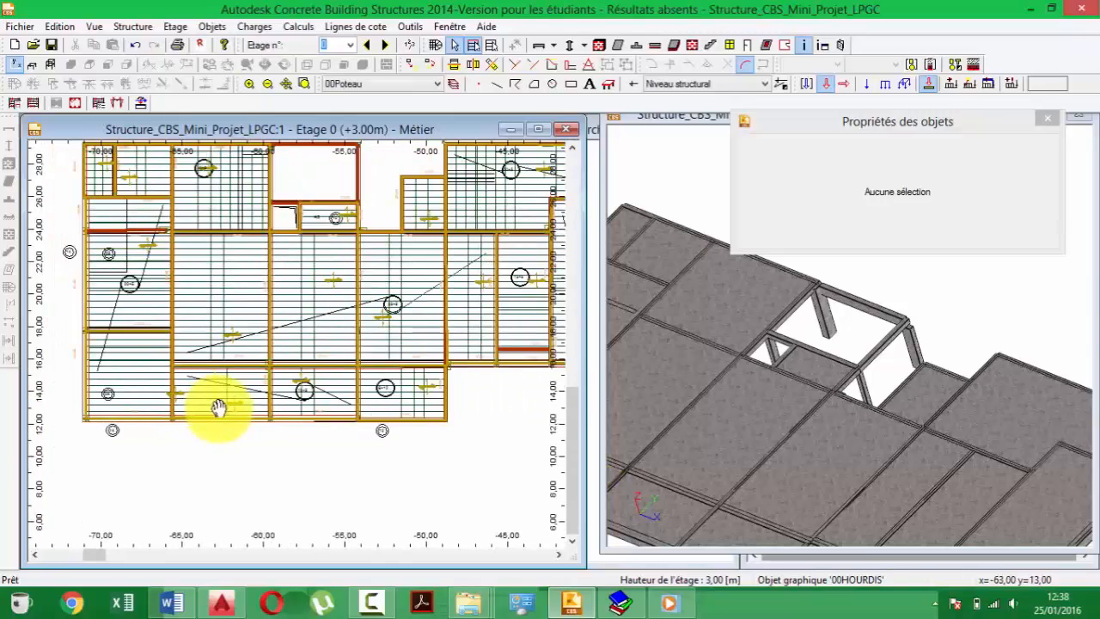
middle_drag(218, 408, 177, 368)
scroll(185, 397, up, 2)
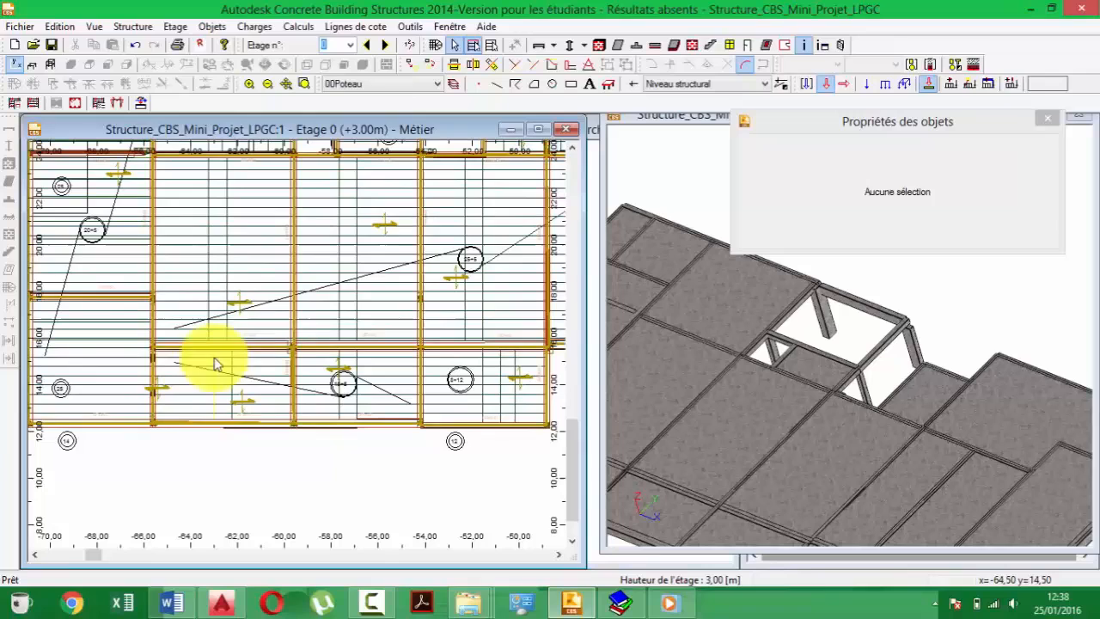
- Select seven slabs together: the four in the large central row and the three DP12/DP15 ones in the row below it
click(240, 305)
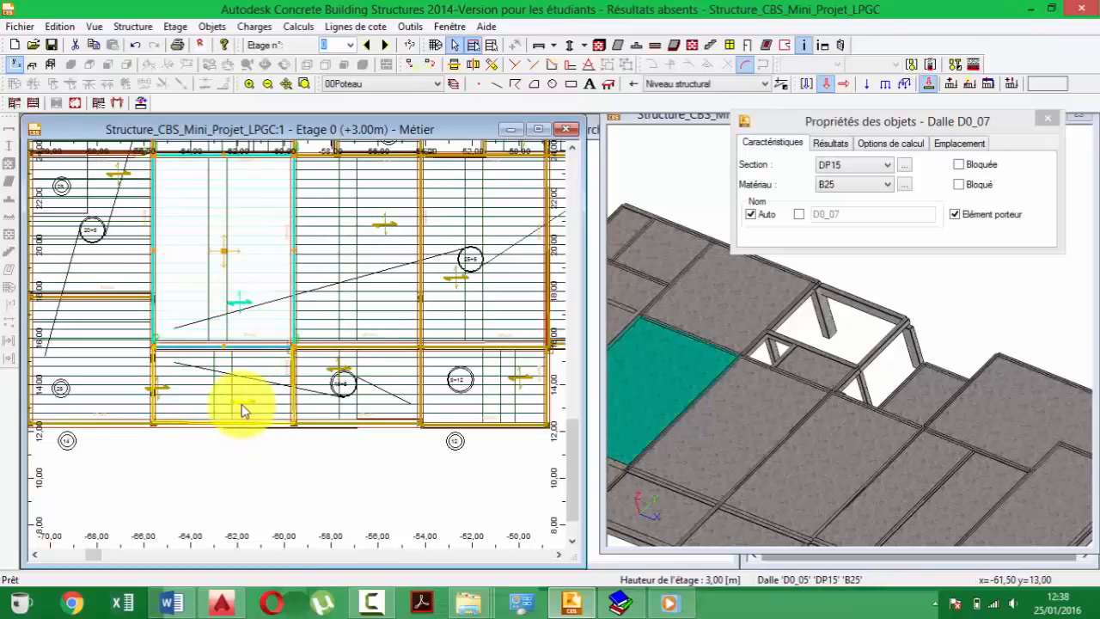
ctrl+click(242, 410)
ctrl+click(338, 365)
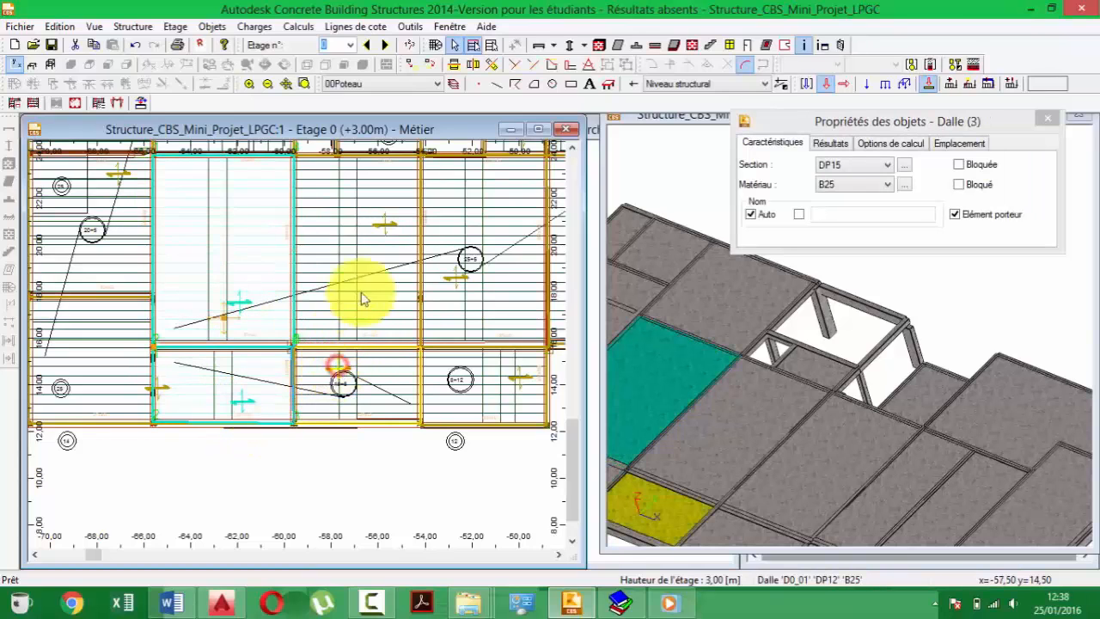
ctrl+click(381, 230)
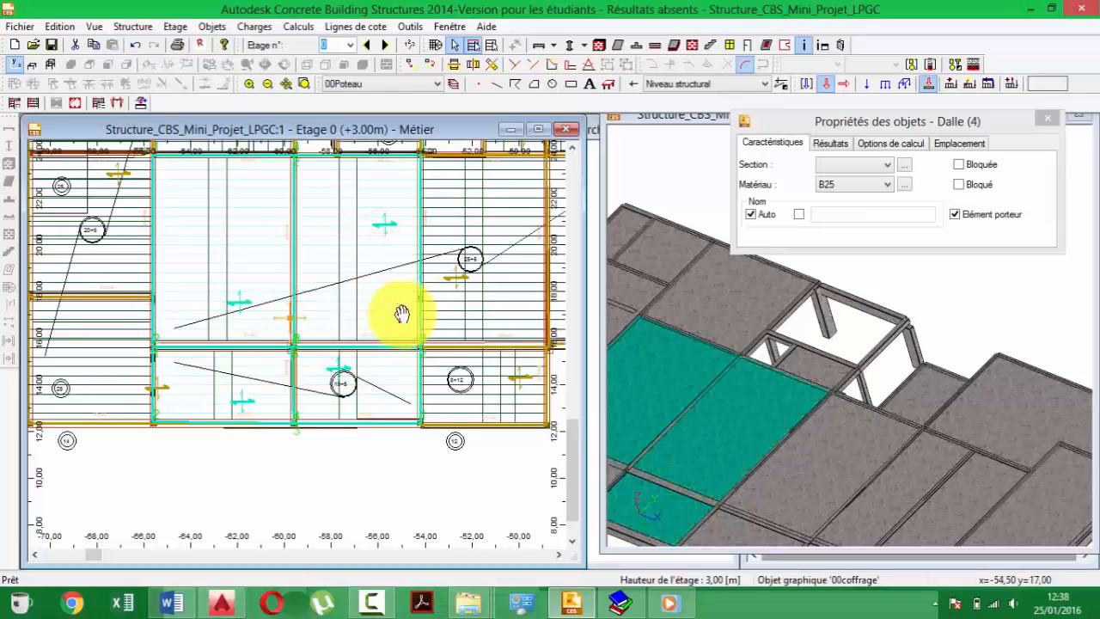
middle_drag(398, 312, 246, 275)
ctrl+click(254, 265)
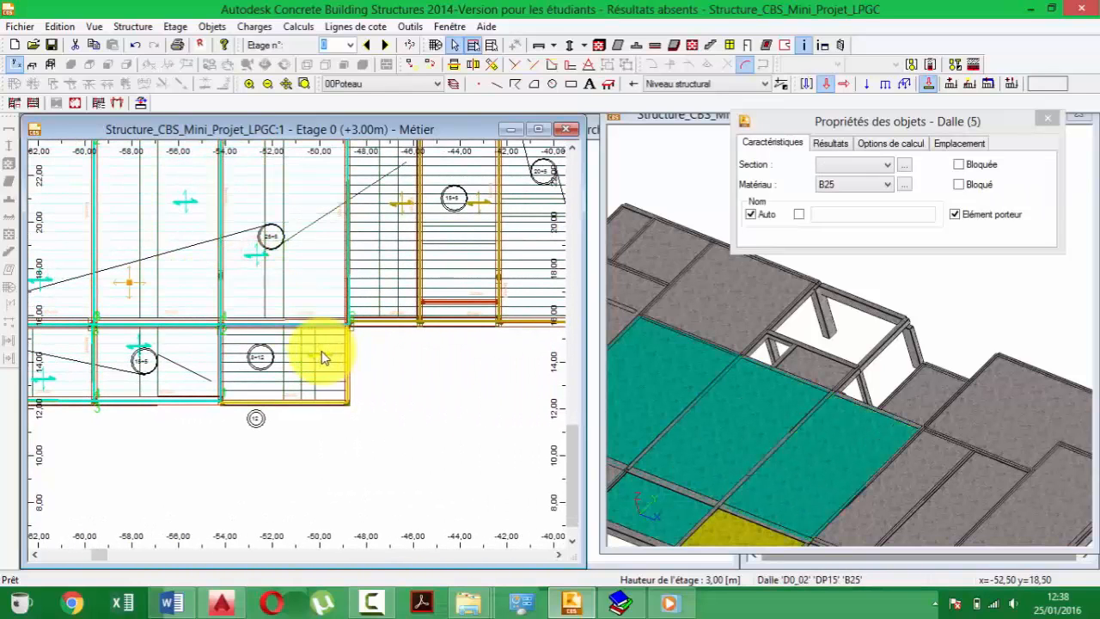
ctrl+click(323, 348)
ctrl+click(401, 201)
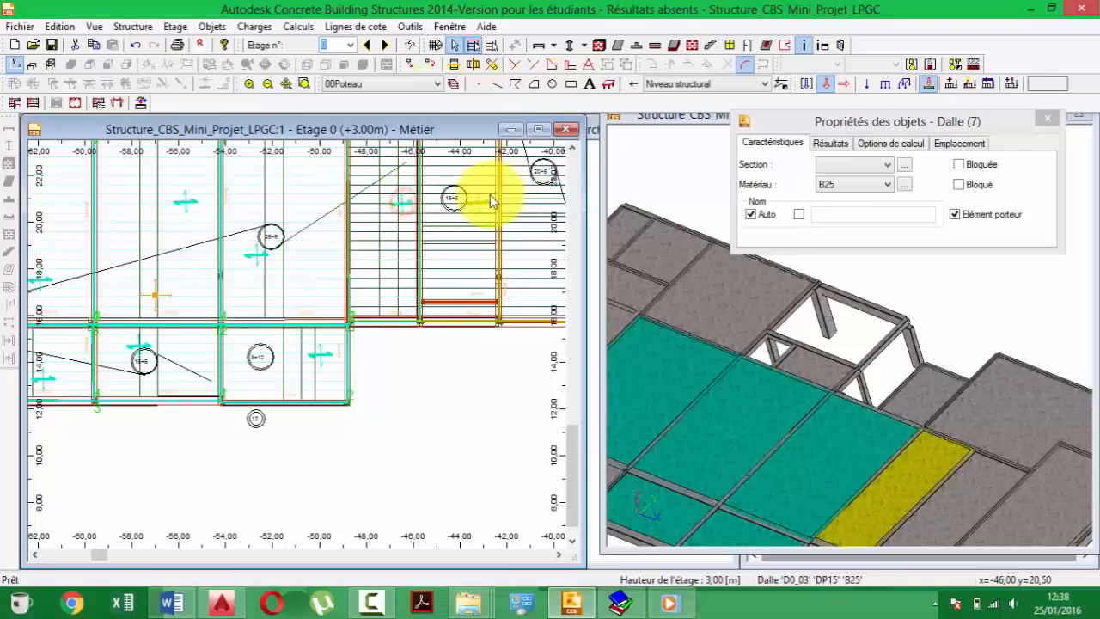
- Add the 20+5 slab in the upper high-x bay and the small slab adjoining it to the selection
middle_drag(478, 203, 408, 305)
scroll(408, 294, down, 2)
middle_drag(391, 225, 405, 265)
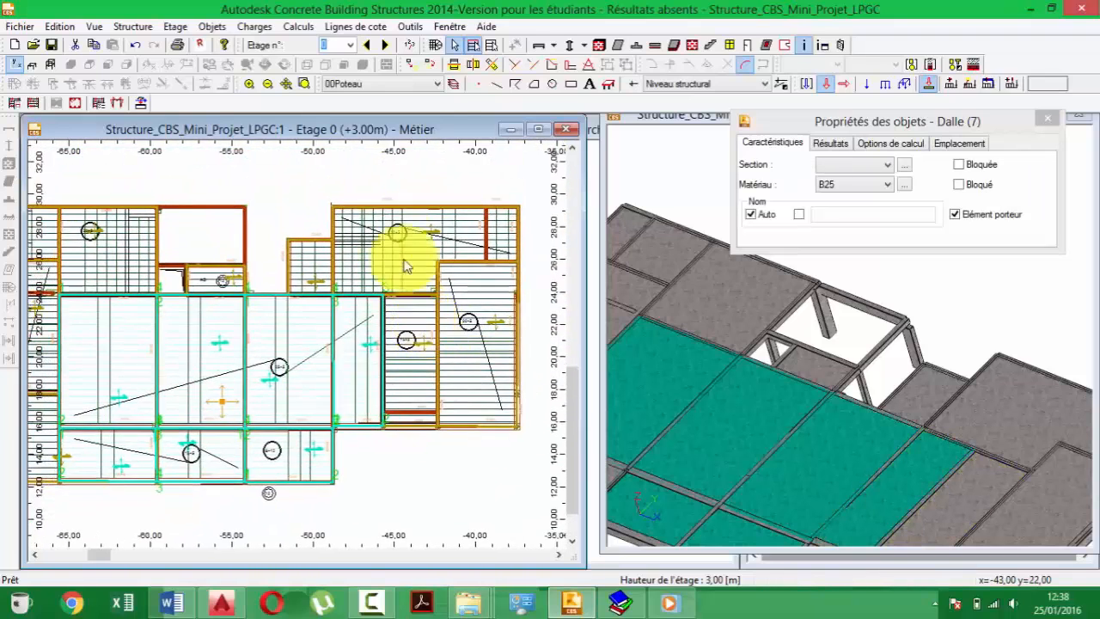
scroll(404, 232, up, 3)
ctrl+click(446, 234)
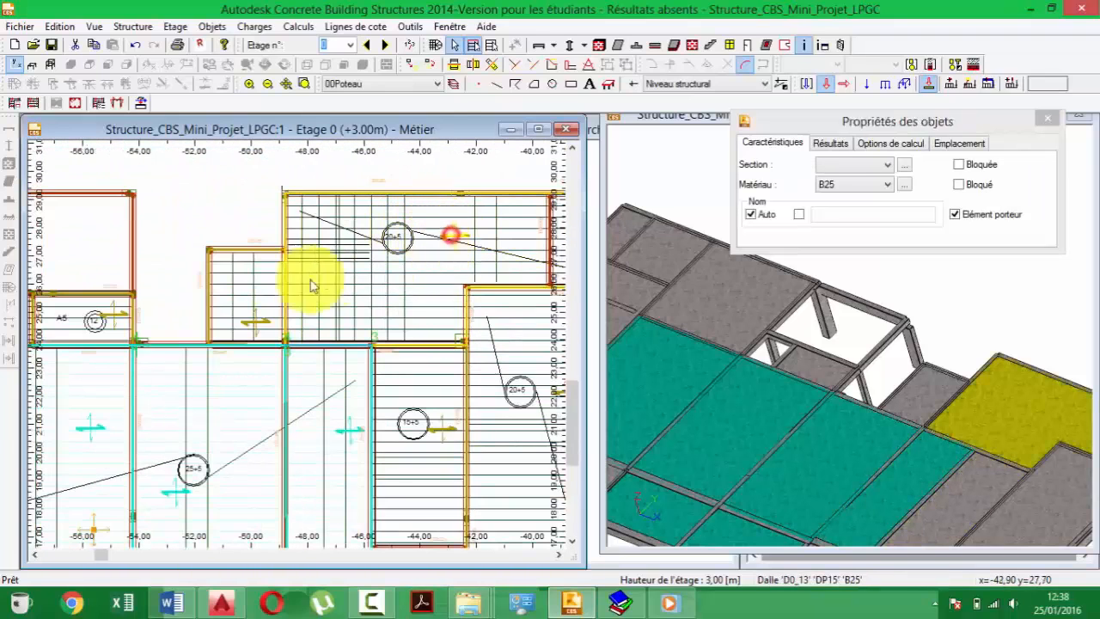
middle_drag(242, 366, 329, 336)
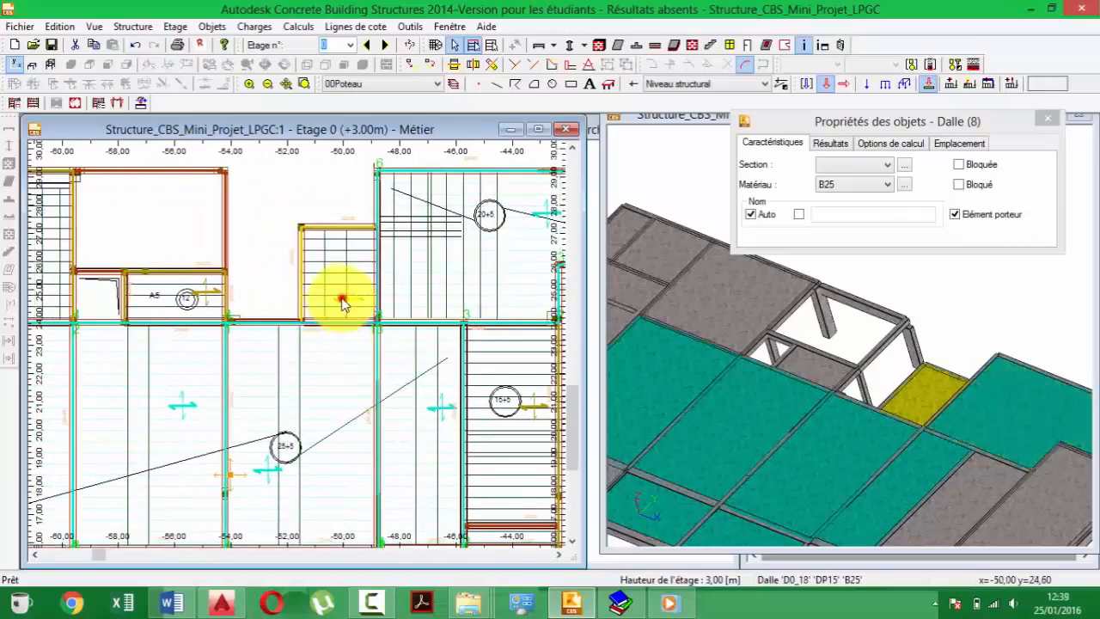
ctrl+click(342, 299)
- Add the three slabs in the upper bays at the low-x end of the plan to the selection
middle_drag(229, 348, 371, 293)
middle_drag(283, 290, 471, 308)
scroll(334, 274, down, 1)
middle_drag(333, 273, 406, 316)
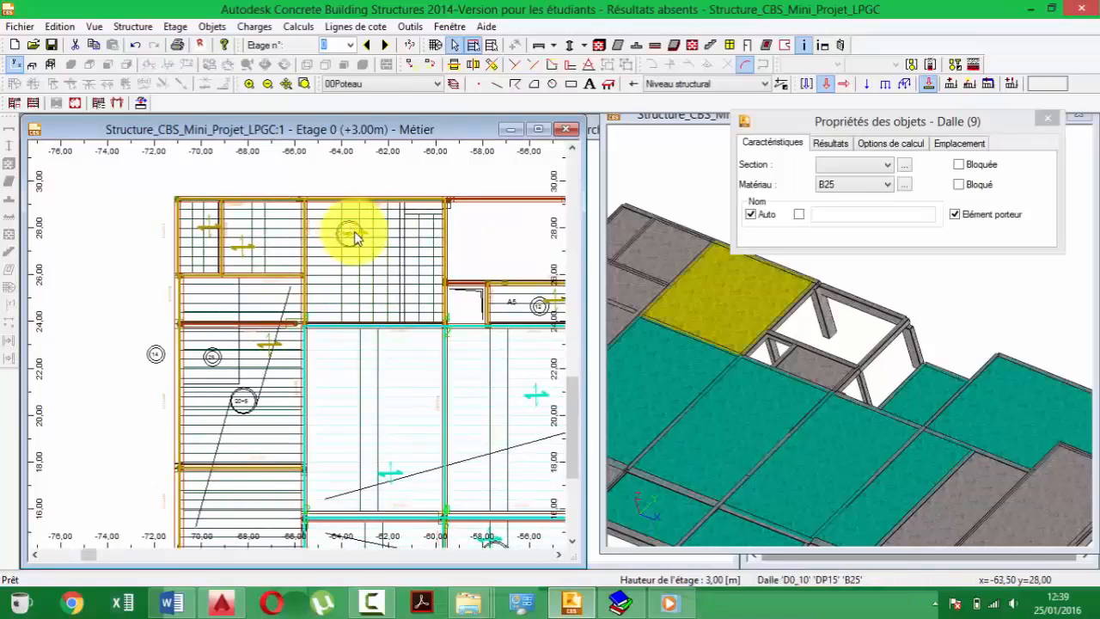
ctrl+click(355, 241)
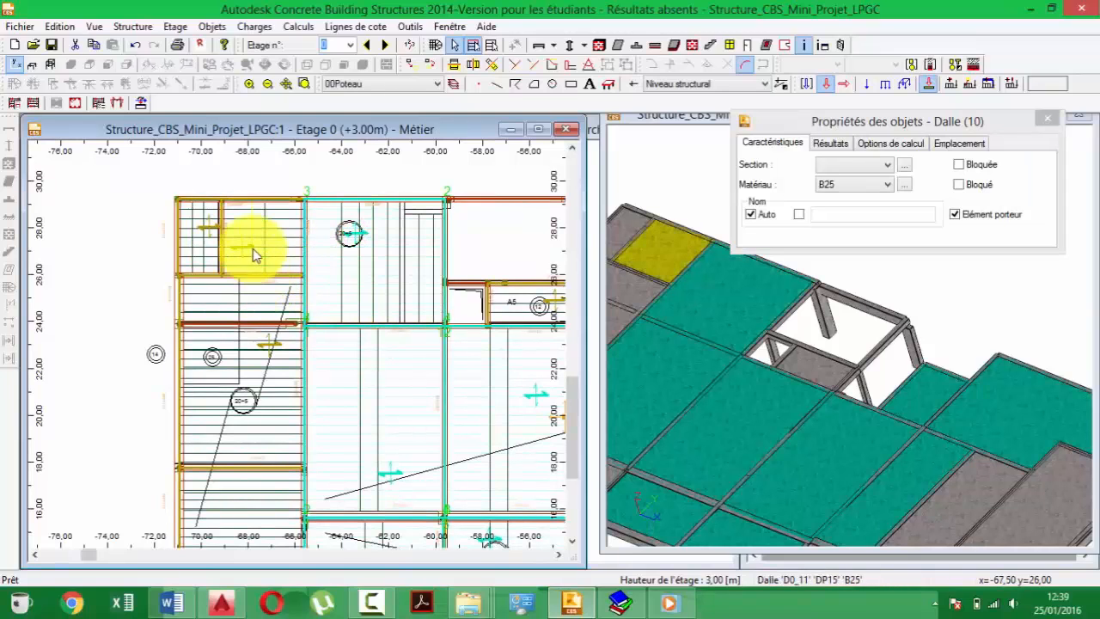
ctrl+click(209, 239)
- Redisplay the object properties of the twelve selected slabs and show their calculation options
scroll(422, 449, down, 1)
middle_drag(422, 450, 315, 302)
middle_drag(444, 341, 435, 319)
middle_drag(412, 368, 345, 351)
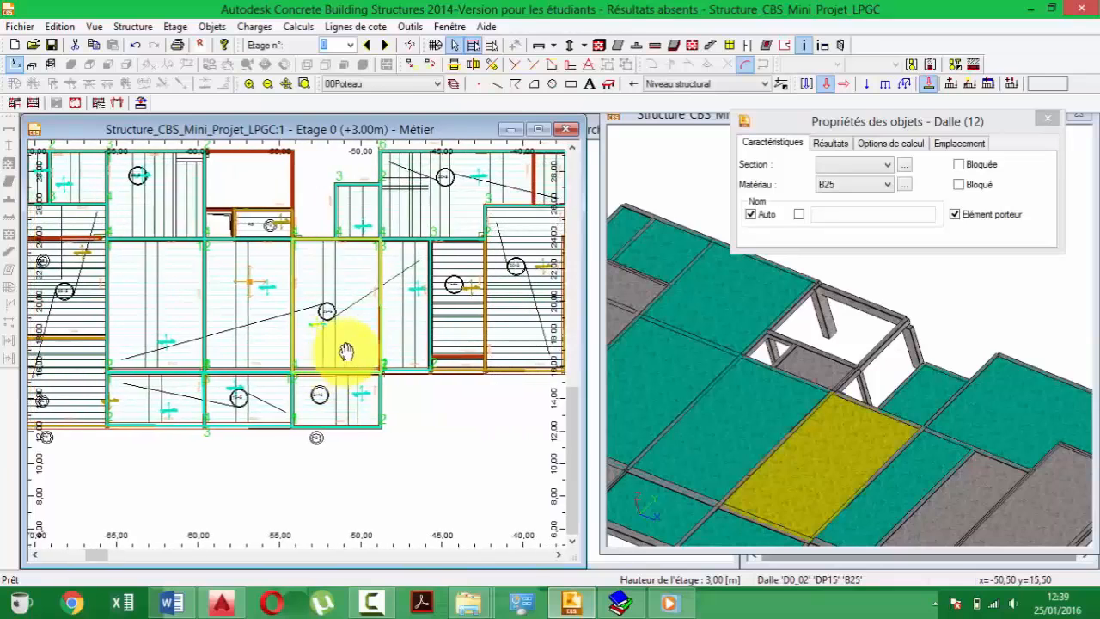
middle_drag(501, 373, 474, 369)
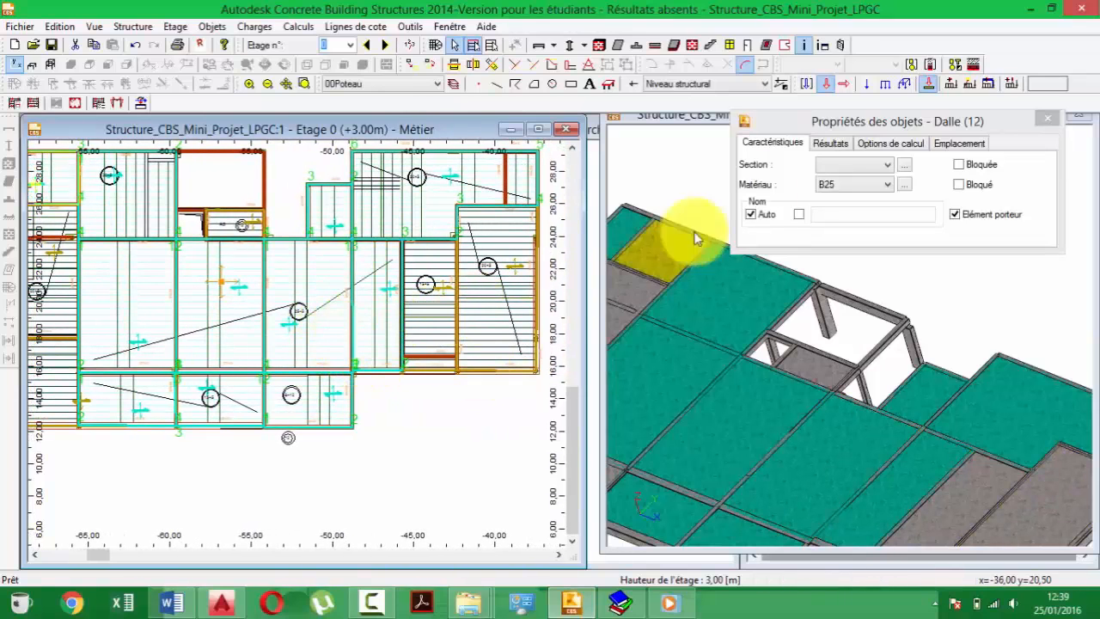
click(800, 45)
click(805, 47)
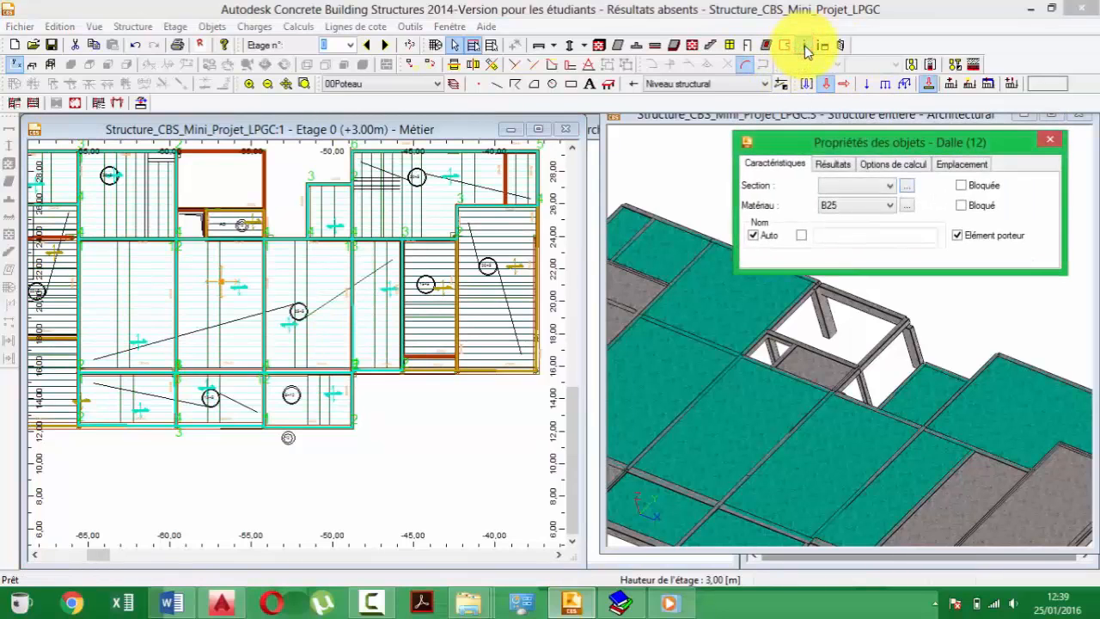
click(909, 166)
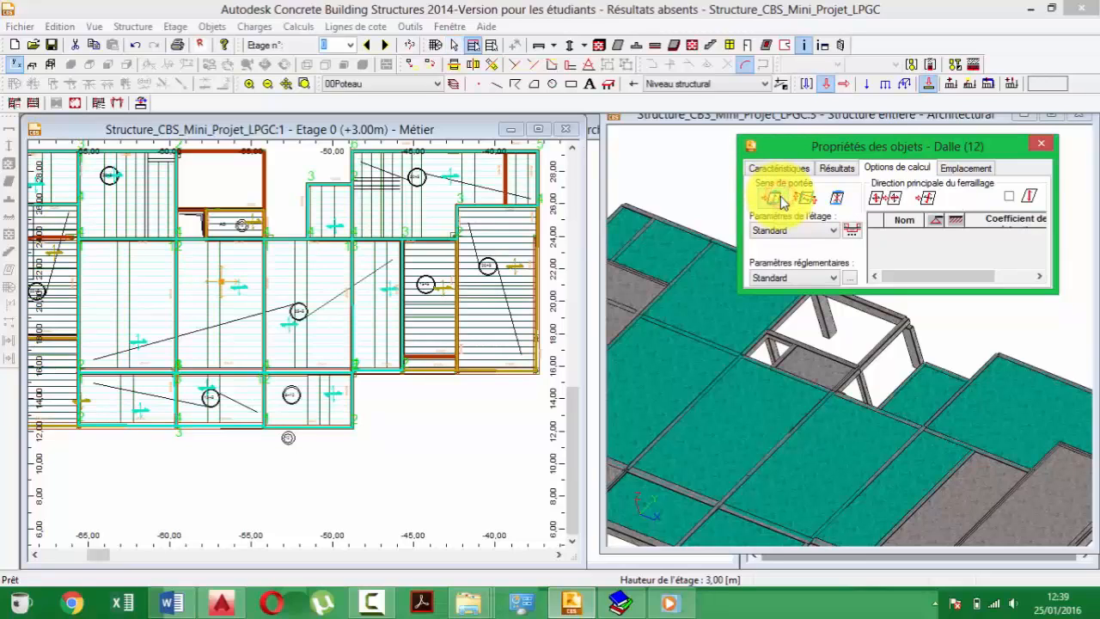
- Enable the main reinforcement direction option for the twelve slabs and turn their span direction parallel to the Y axis
click(776, 199)
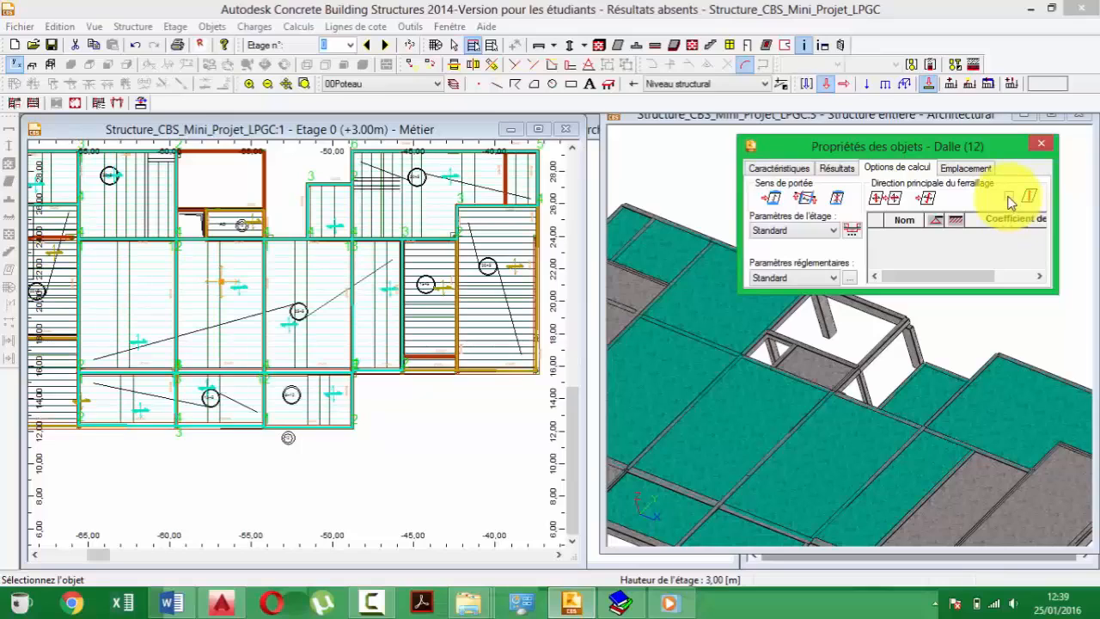
click(1007, 198)
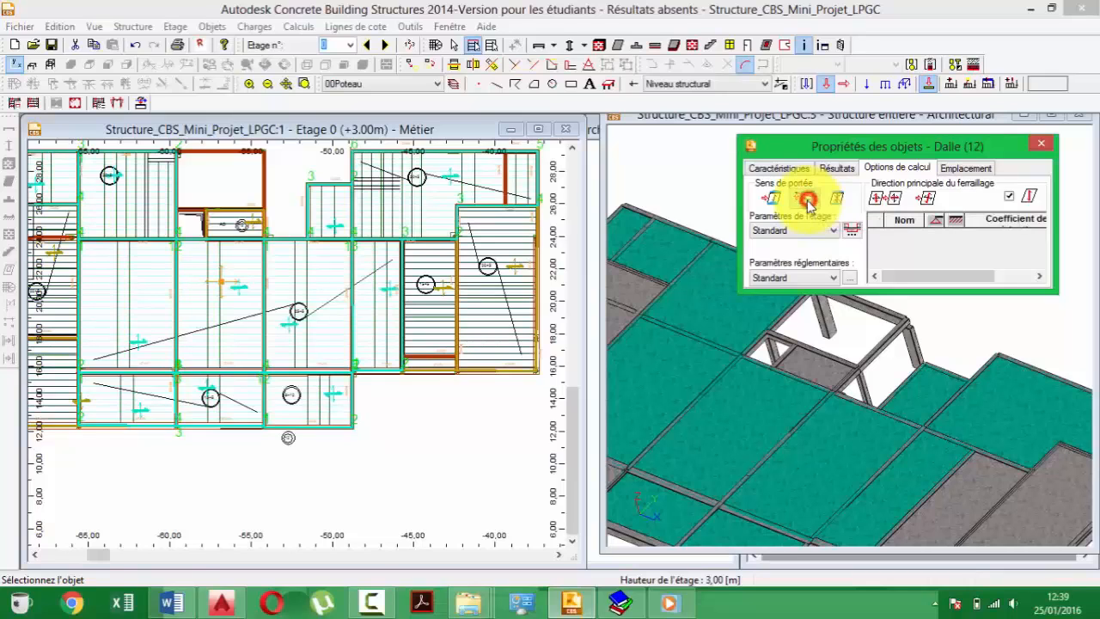
click(808, 199)
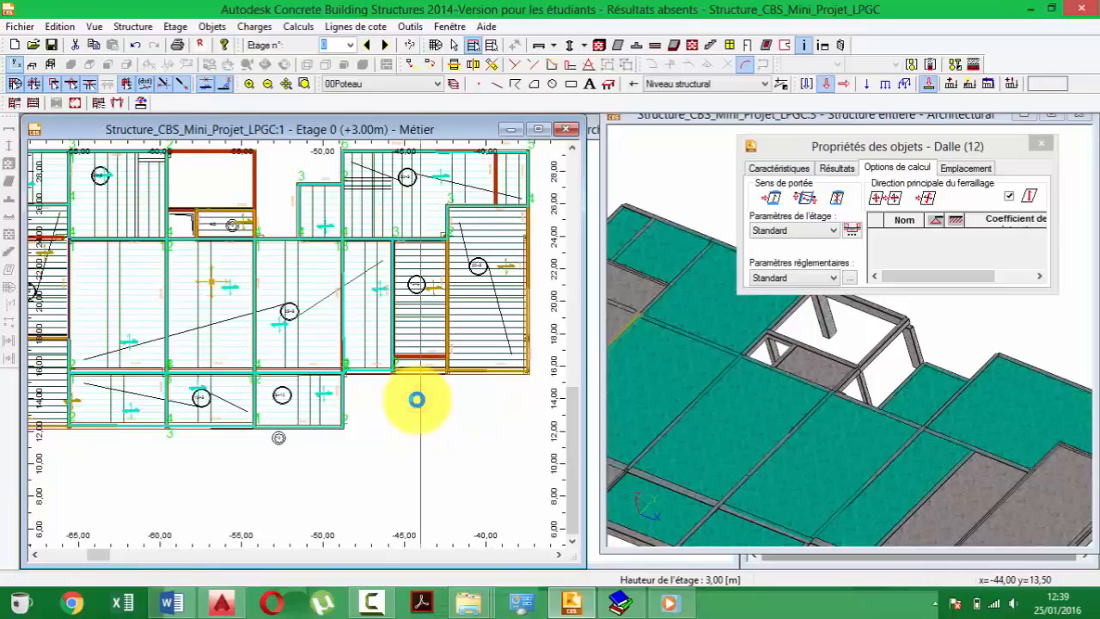
key(Escape)
click(222, 297)
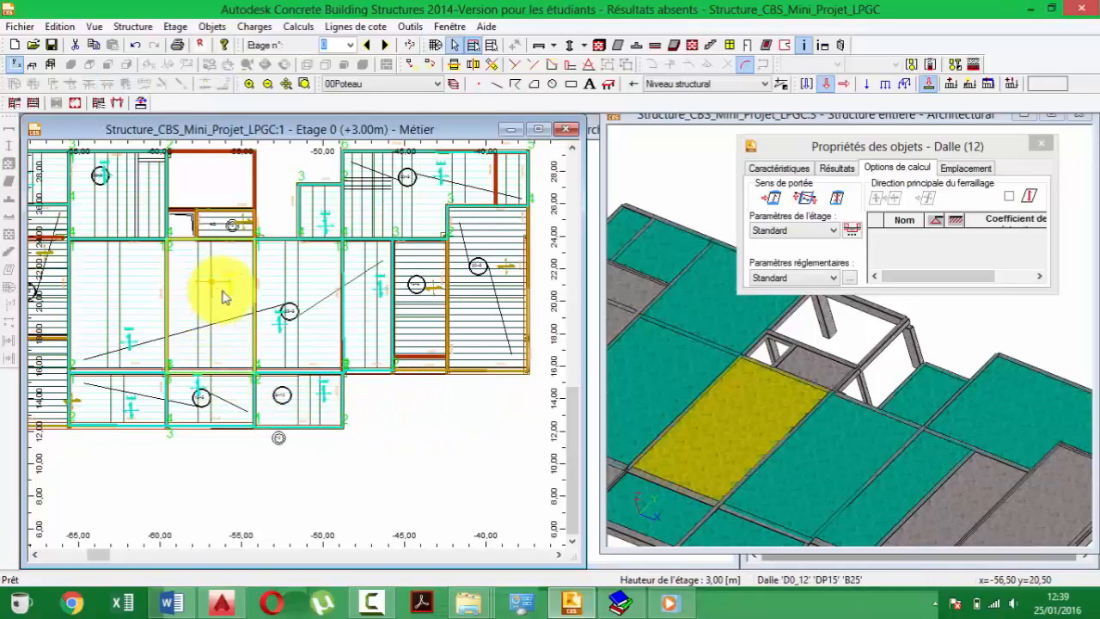
- Check the span-direction symbols of the edited slabs up close, then clear the selection
scroll(206, 288, up, 6)
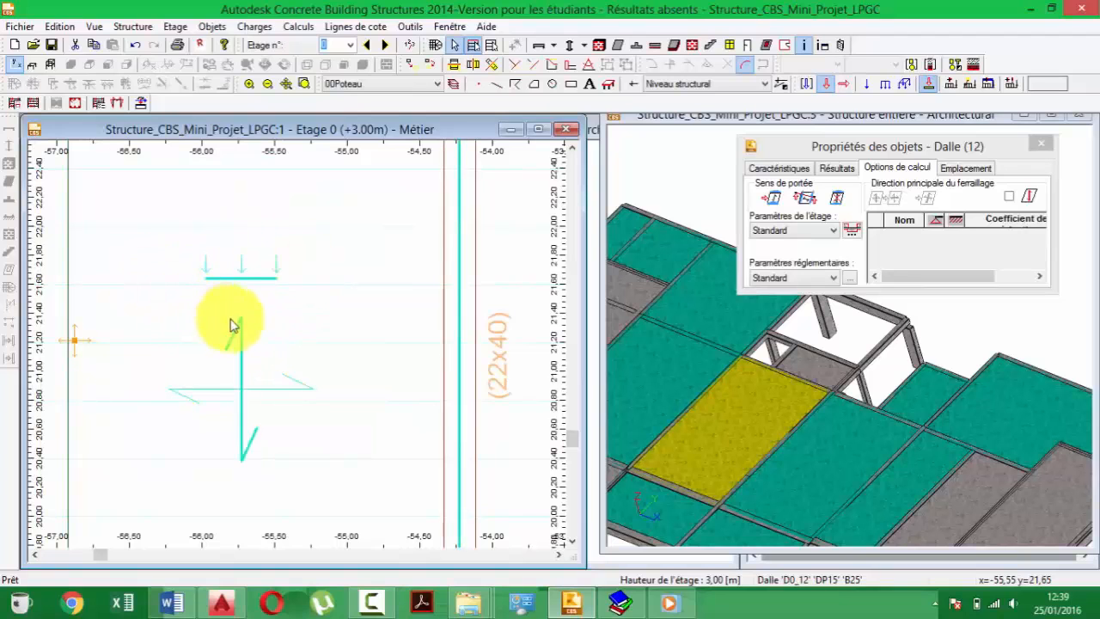
scroll(273, 334, down, 4)
middle_drag(324, 392, 304, 232)
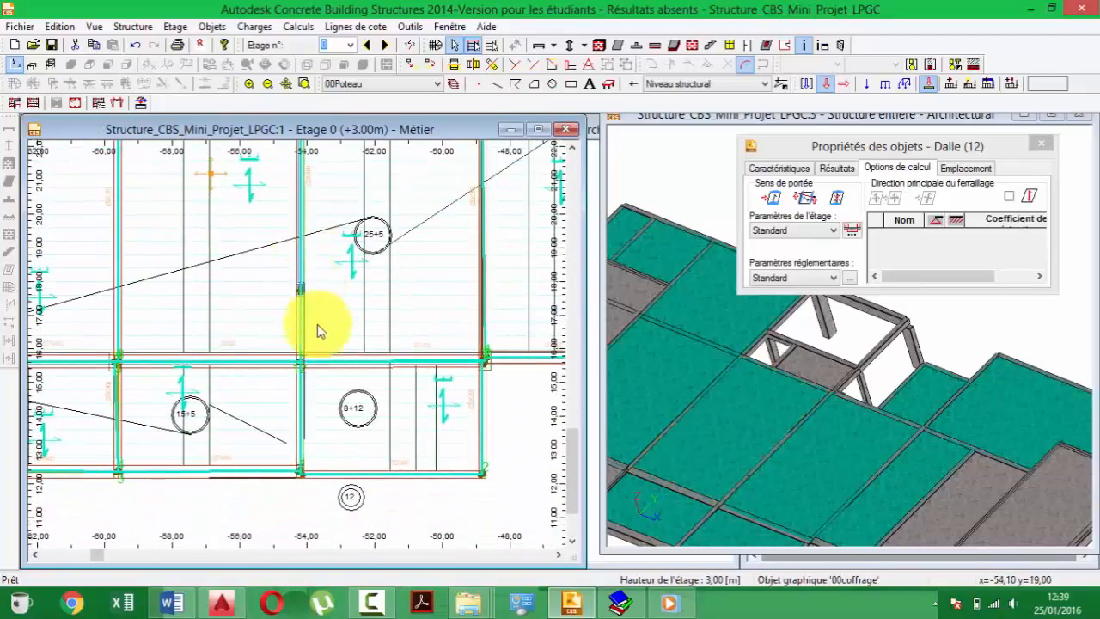
scroll(318, 324, down, 5)
middle_drag(277, 314, 356, 351)
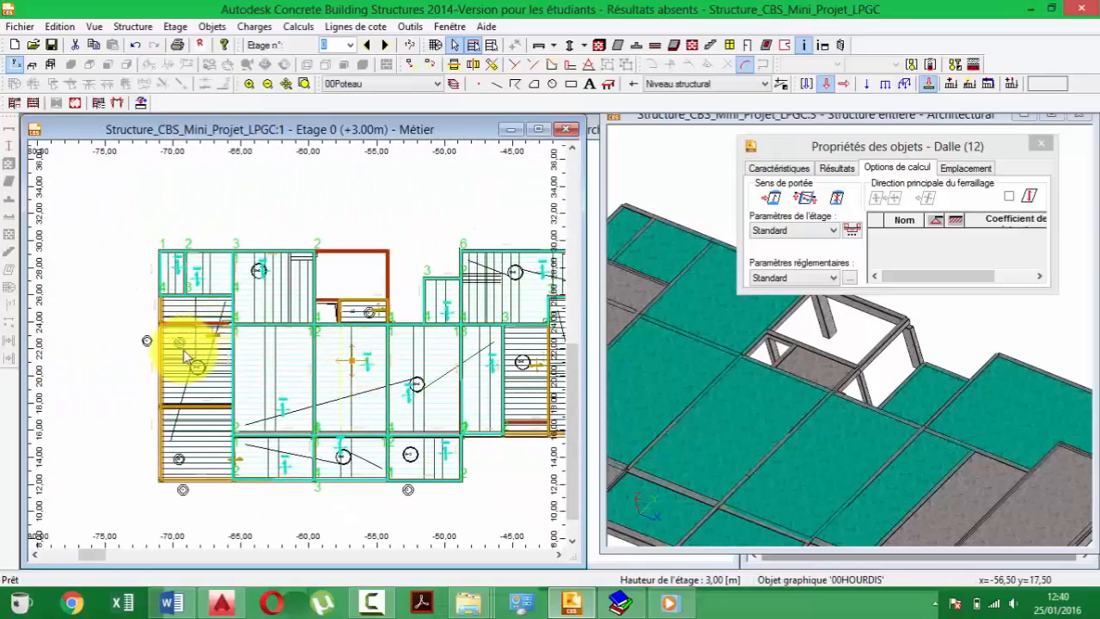
click(94, 291)
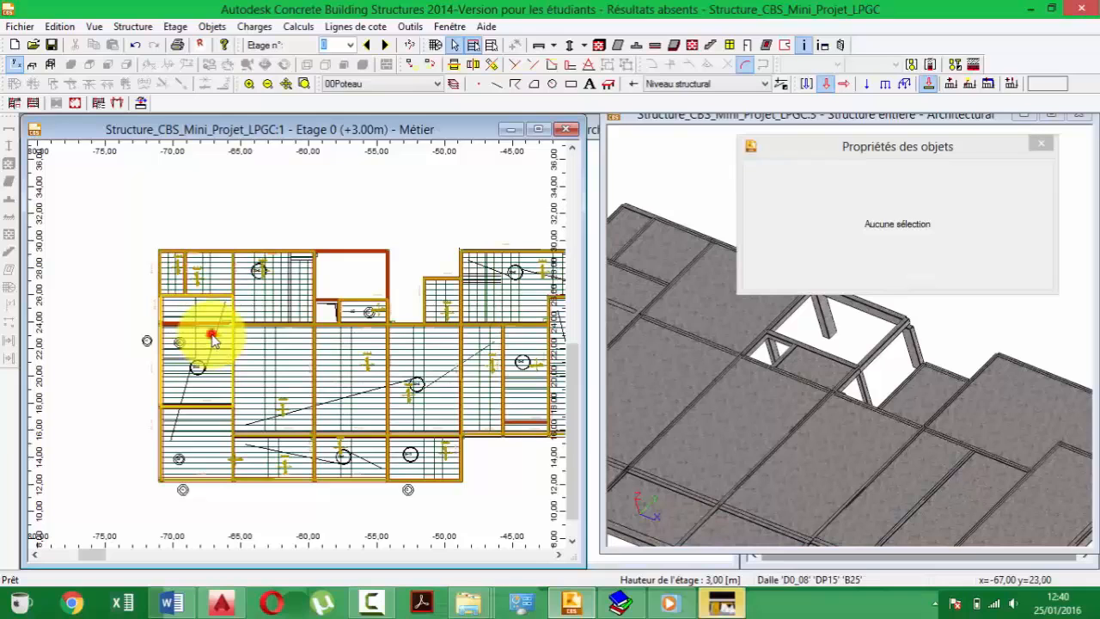
- Select the 20+5 slab at the low-x end and examine the span directions of the slabs outside the edited group
click(214, 338)
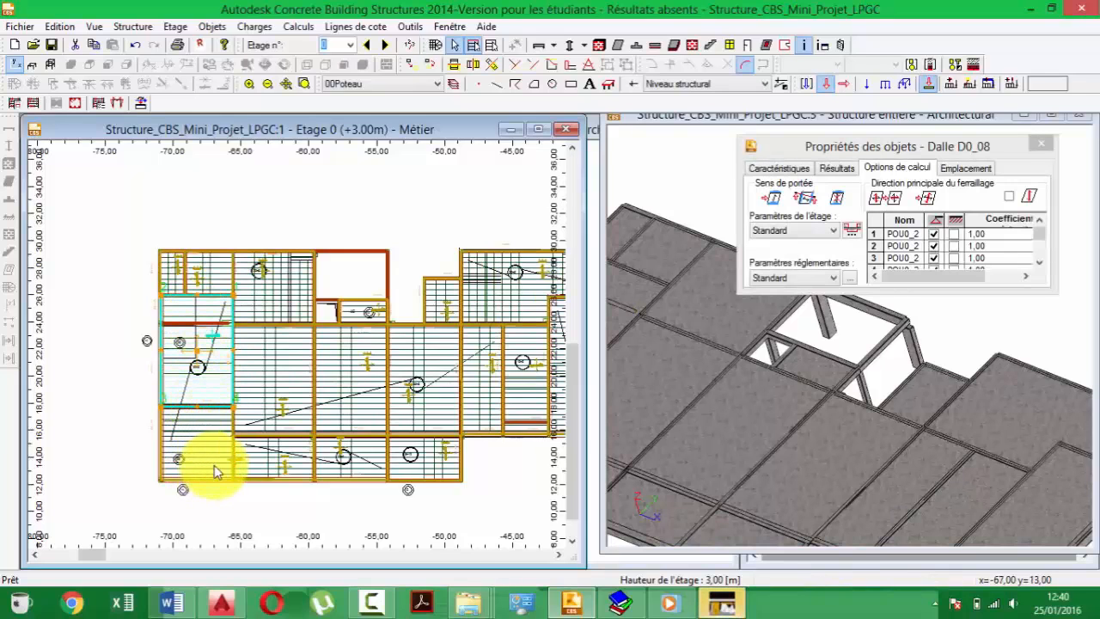
scroll(220, 468, up, 3)
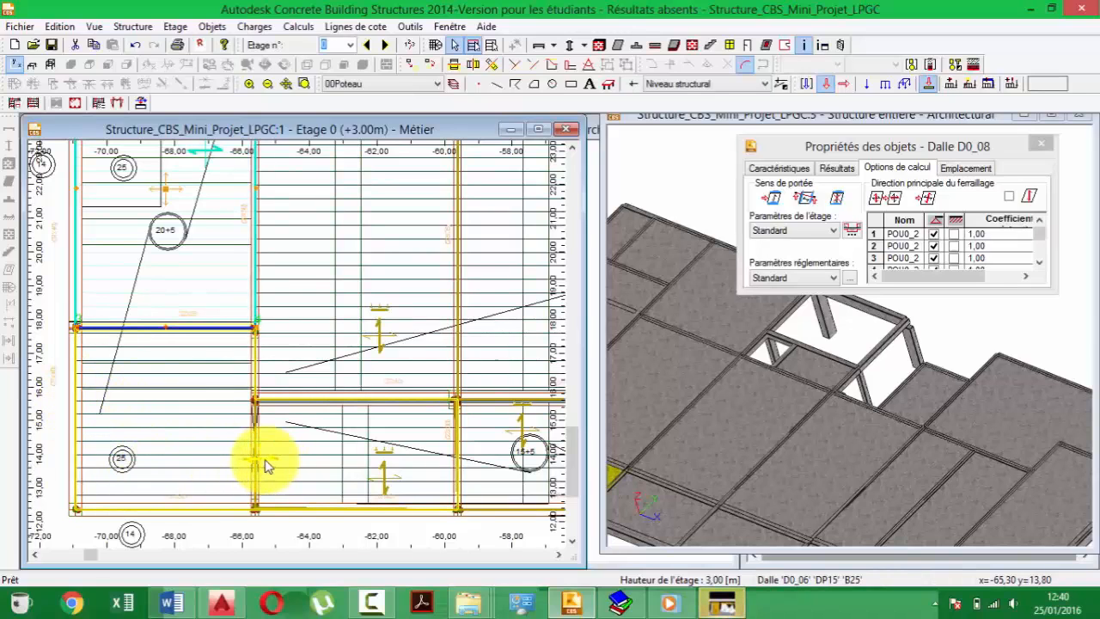
scroll(345, 356, down, 2)
middle_drag(346, 355, 14, 404)
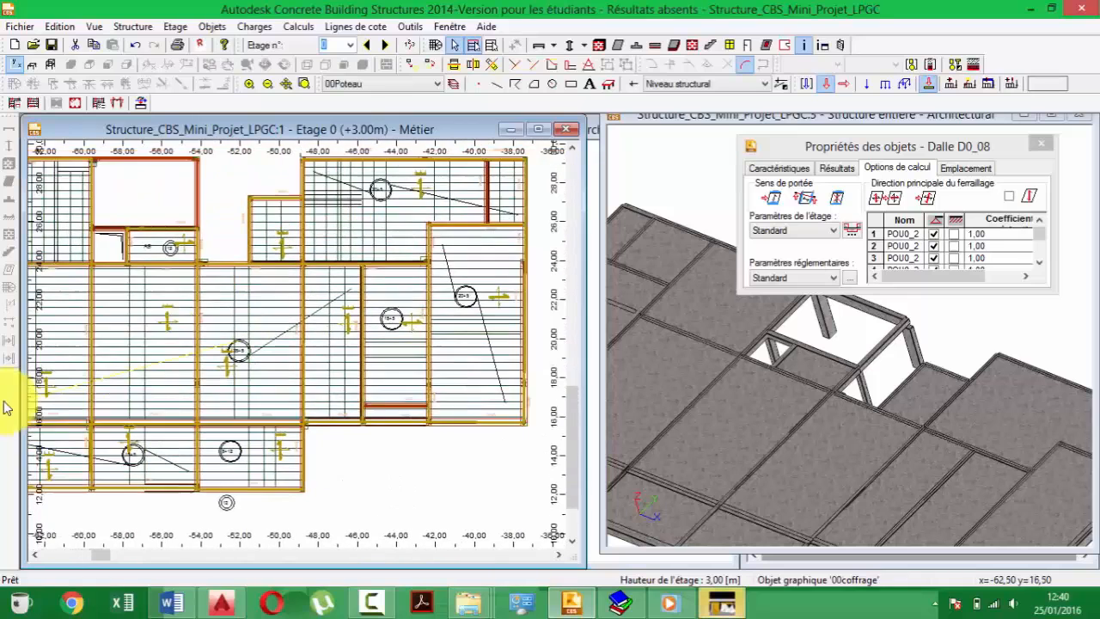
middle_drag(452, 375, 410, 383)
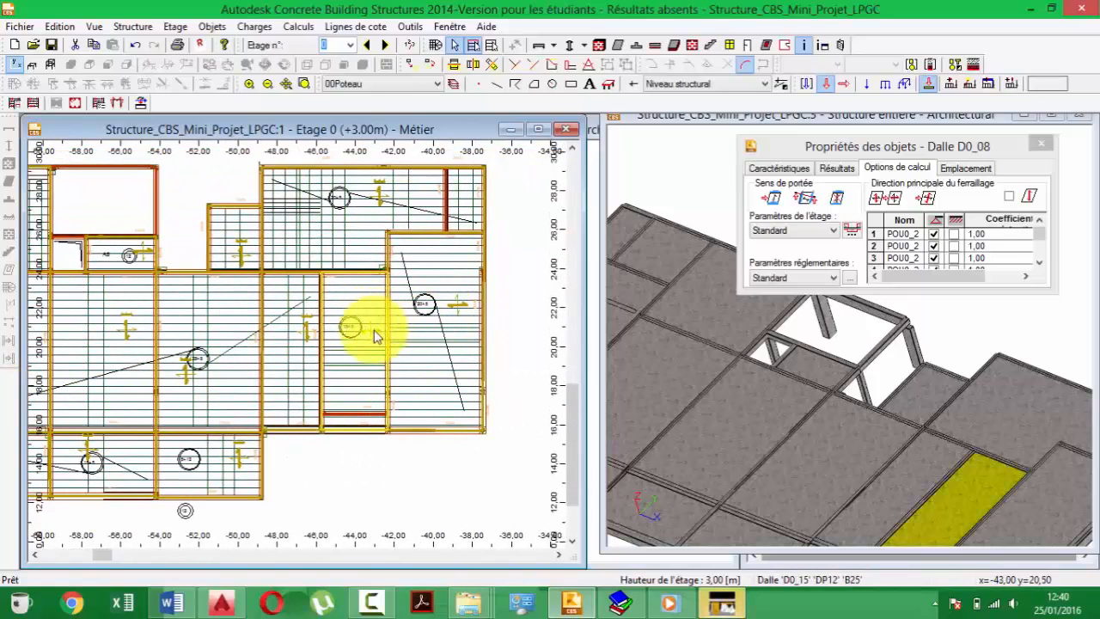
middle_drag(333, 317, 416, 330)
scroll(361, 350, up, 1)
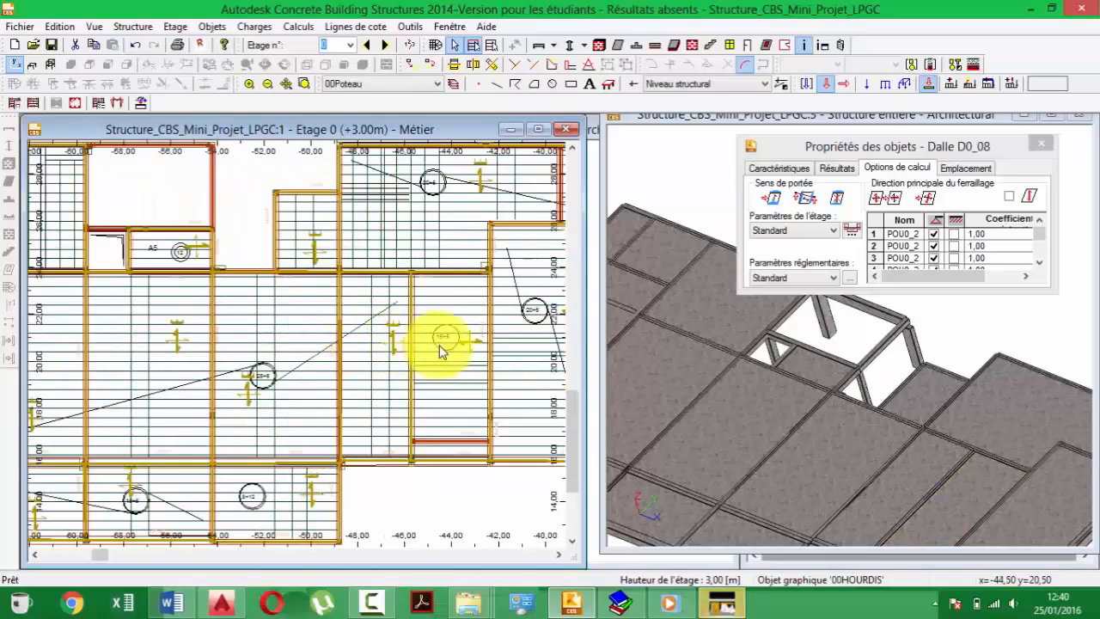
- Add the 15+5 slab to the selected low-x 20+5 slab and keep only these two slabs selected
ctrl+click(467, 342)
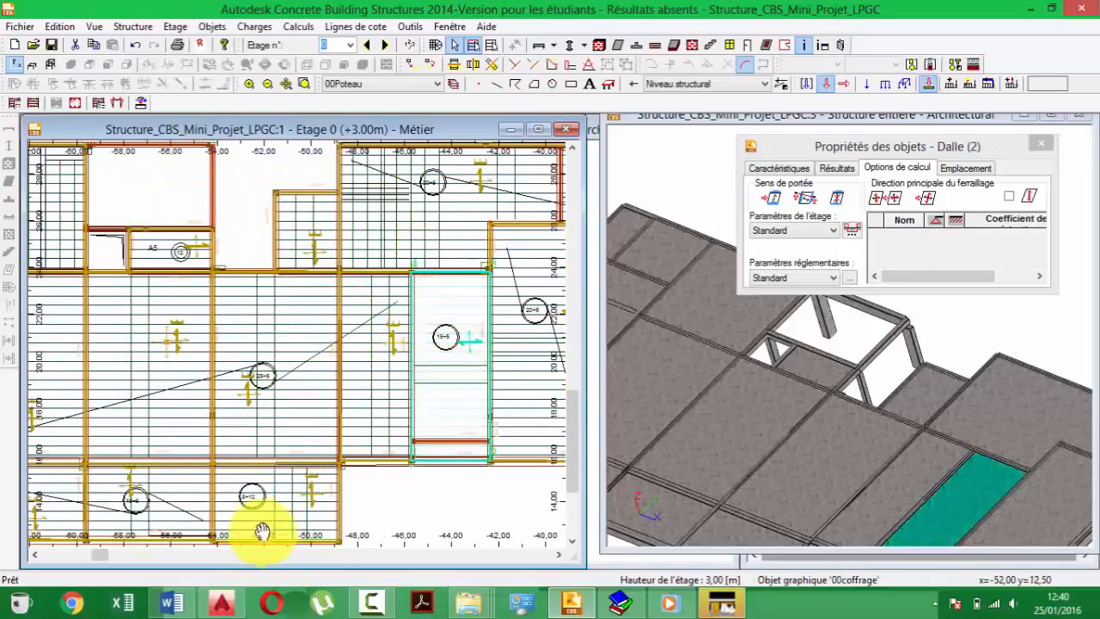
middle_drag(263, 524, 340, 342)
middle_drag(258, 318, 364, 364)
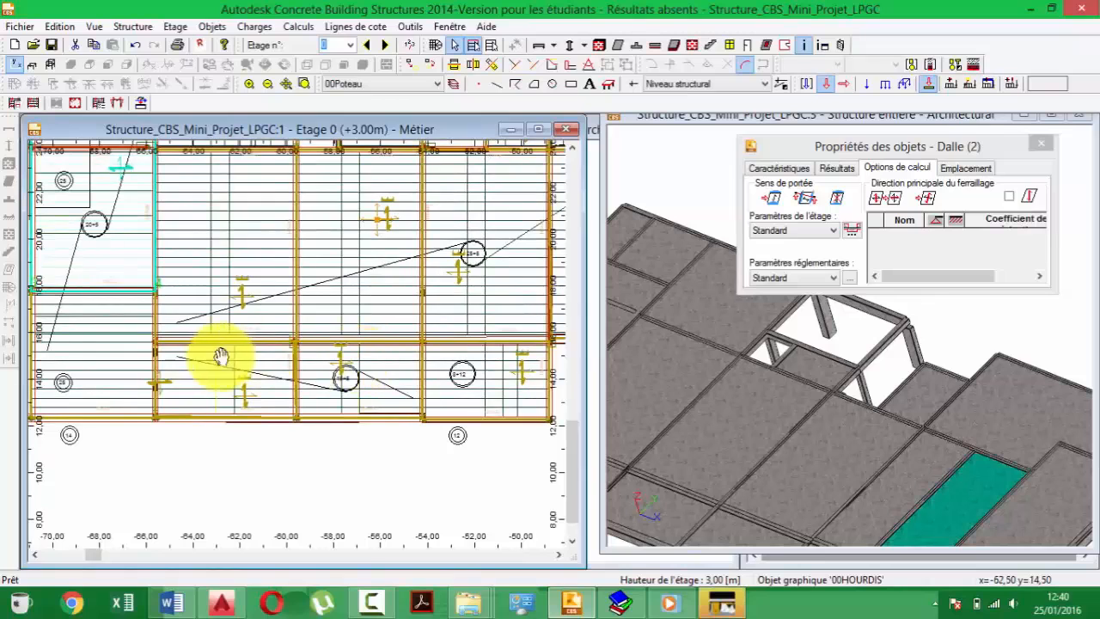
middle_drag(220, 356, 262, 404)
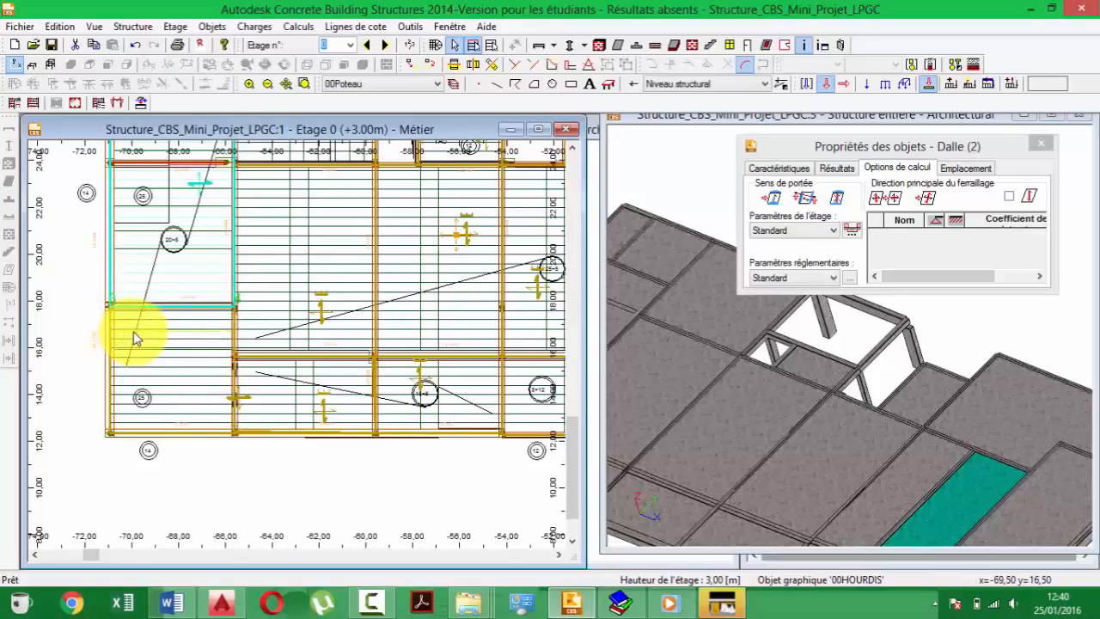
click(161, 343)
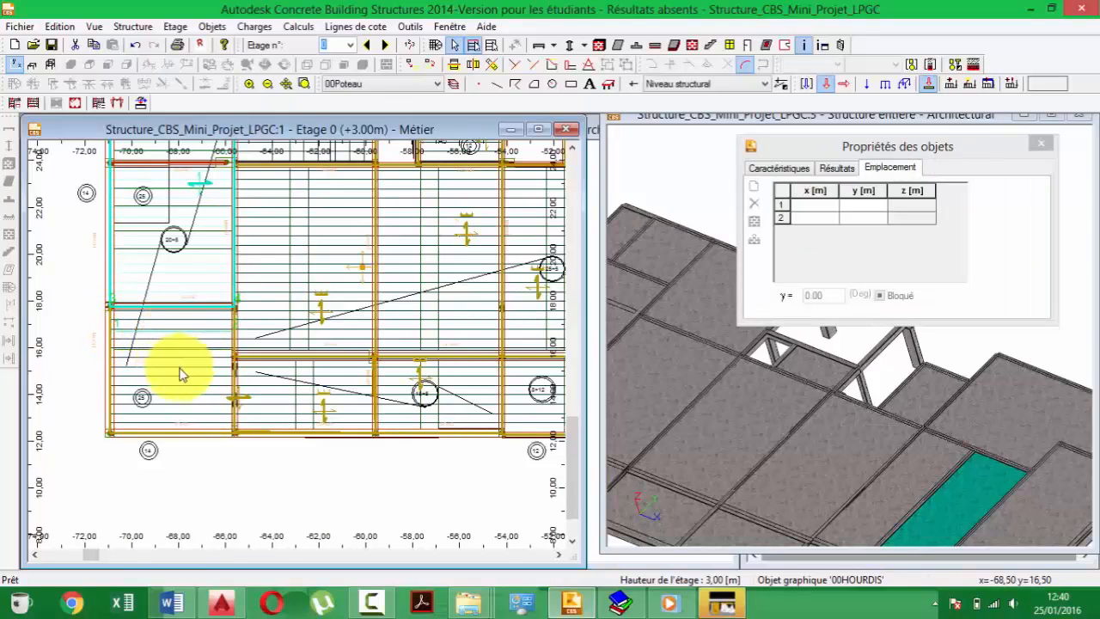
ctrl+click(166, 330)
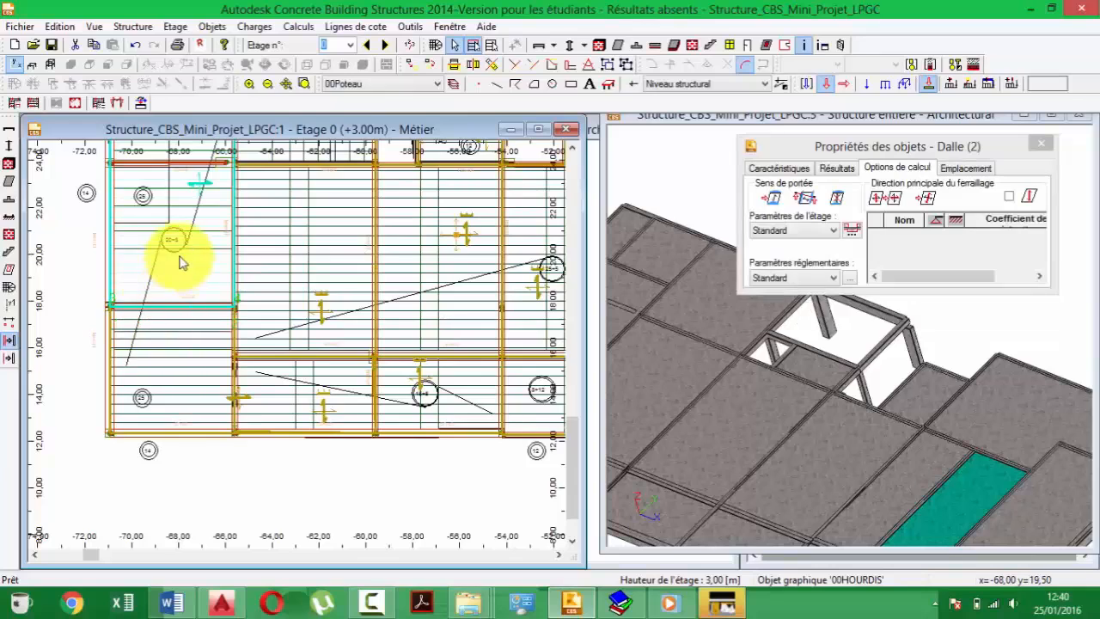
- Examine the span directions of the slabs around the two selected ones in the floor 0 plan and the 3D view
middle_drag(187, 283, 299, 471)
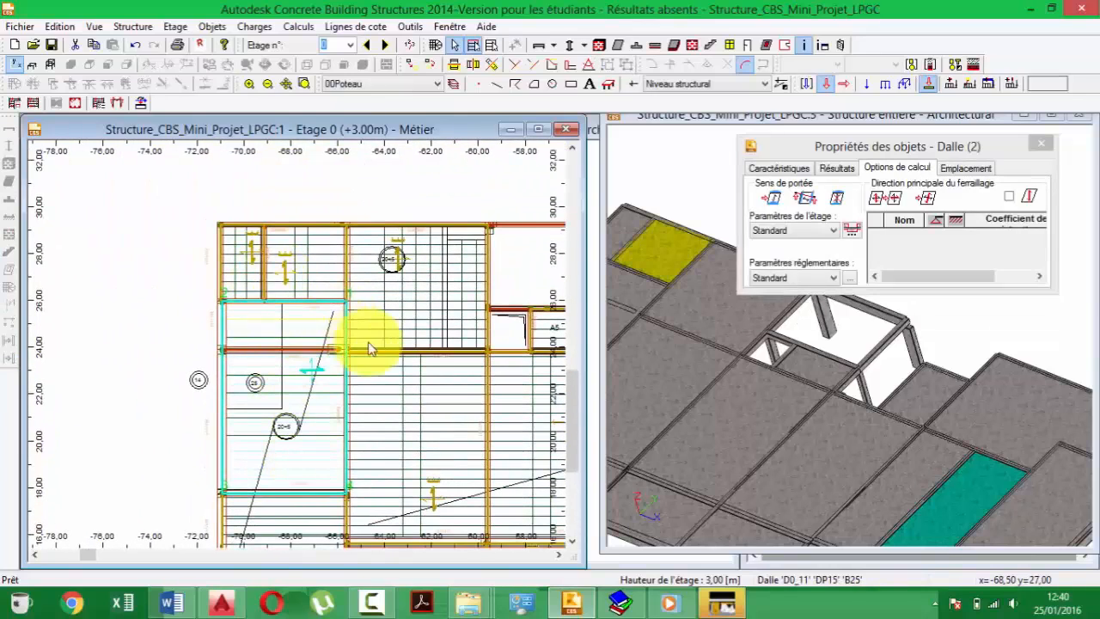
middle_drag(361, 336, 344, 307)
middle_drag(468, 396, 389, 281)
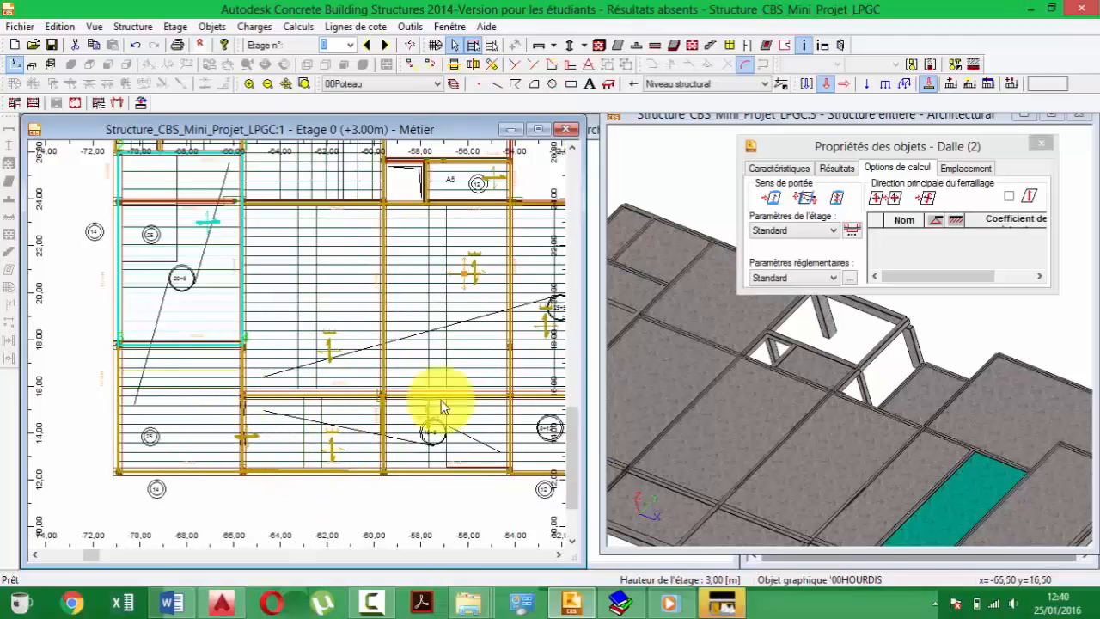
scroll(927, 412, down, 5)
middle_drag(939, 398, 941, 413)
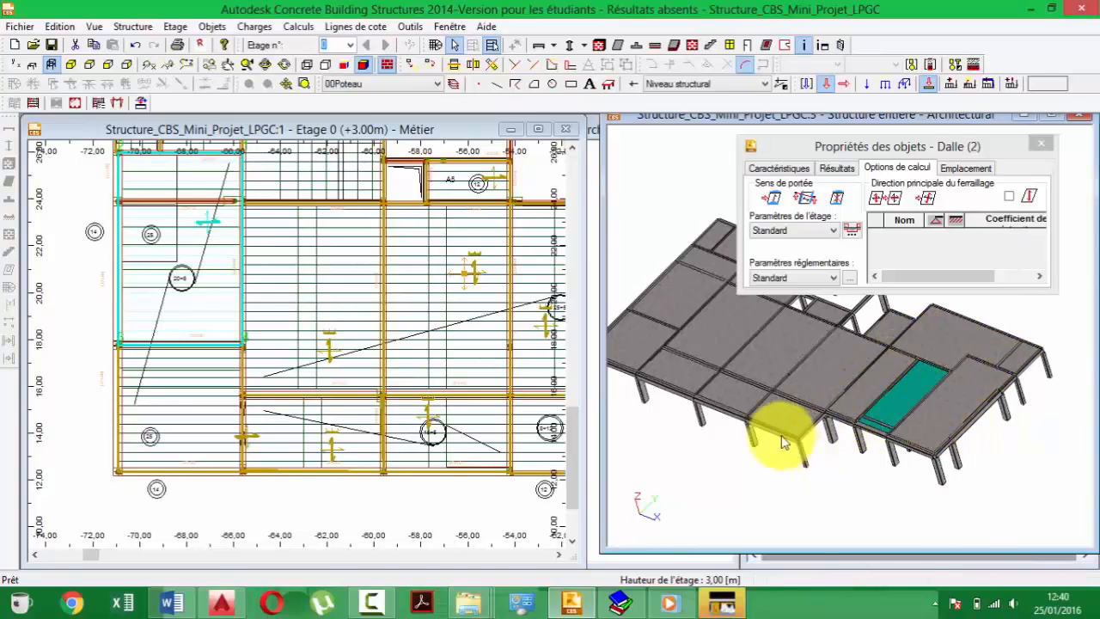
middle_drag(736, 404, 810, 447)
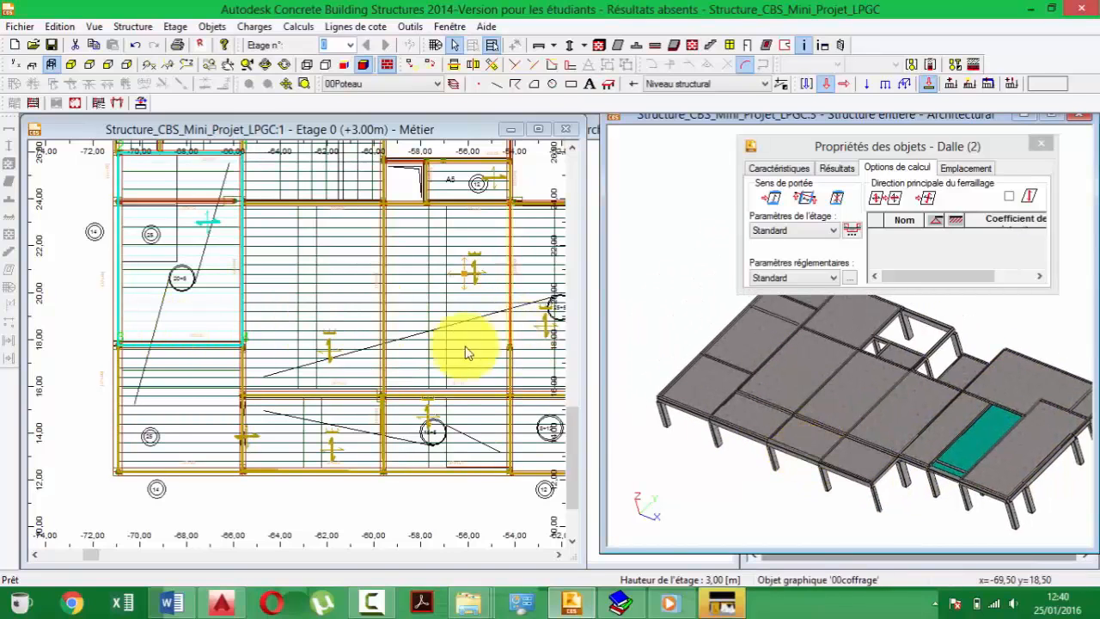
middle_drag(323, 288, 364, 399)
middle_drag(274, 359, 228, 244)
scroll(228, 249, down, 1)
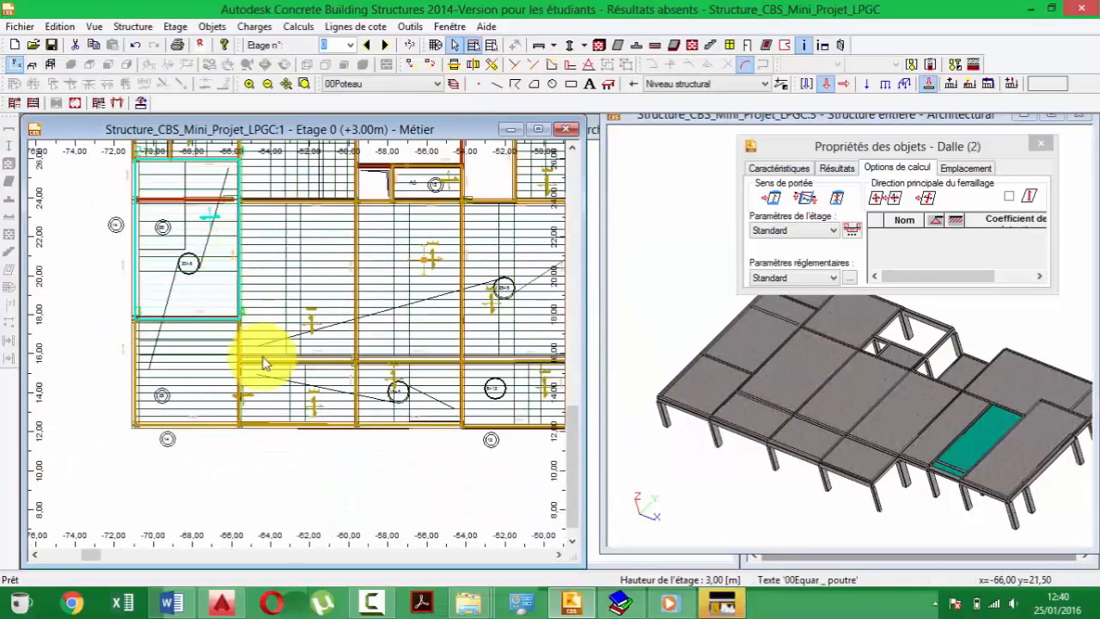
middle_drag(365, 374, 351, 352)
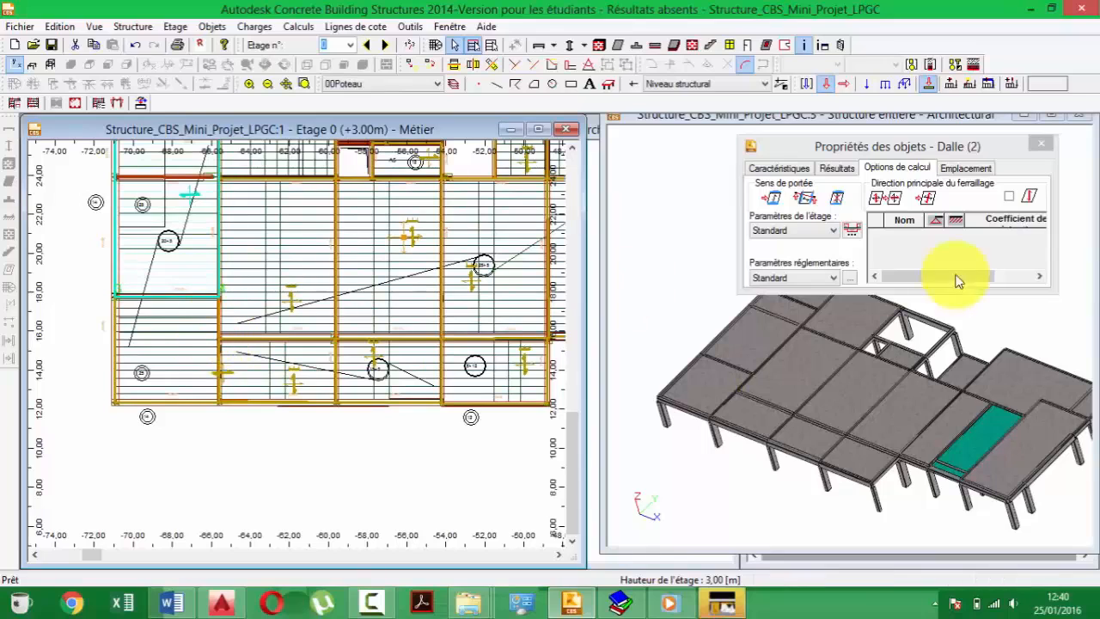
- Define the span direction of the two selected slabs along the X axis with two plan points and check the direction symbol up close
click(894, 169)
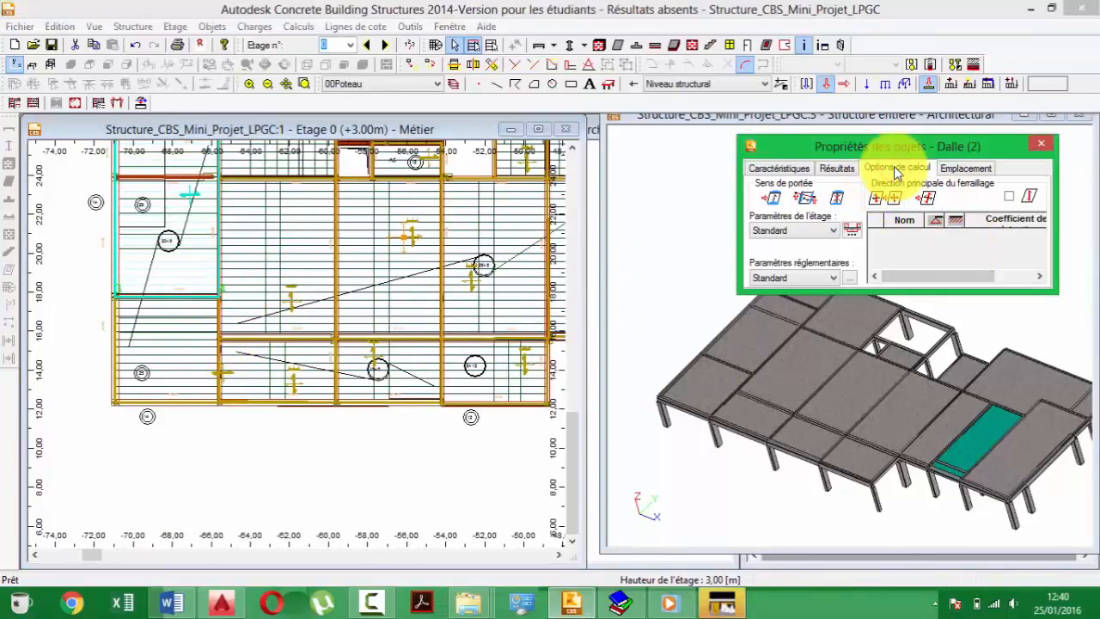
click(804, 198)
click(285, 503)
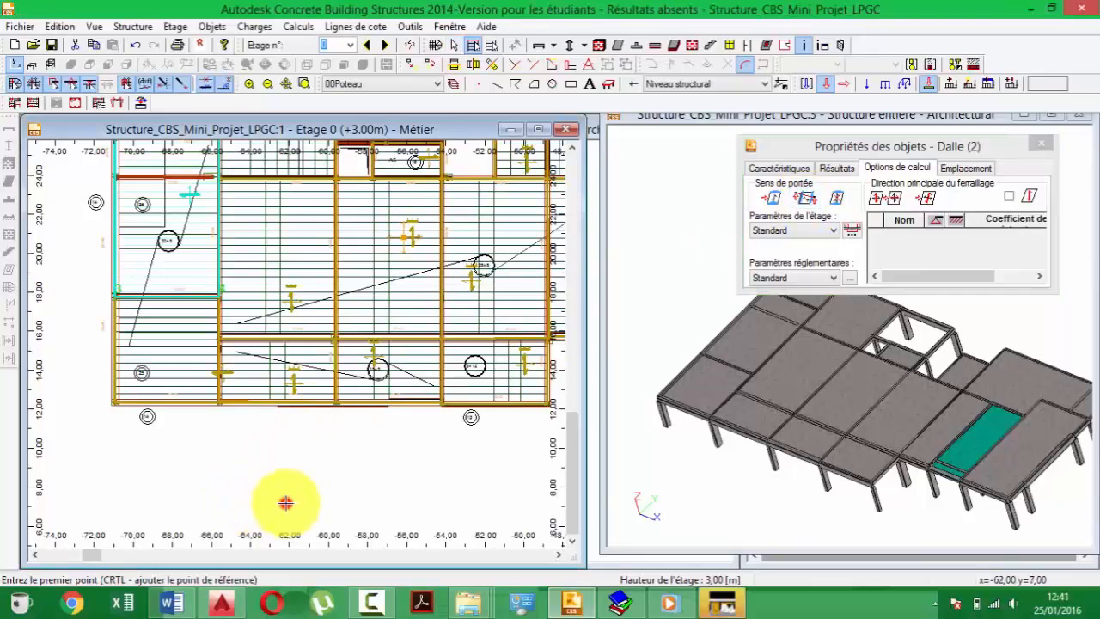
click(134, 498)
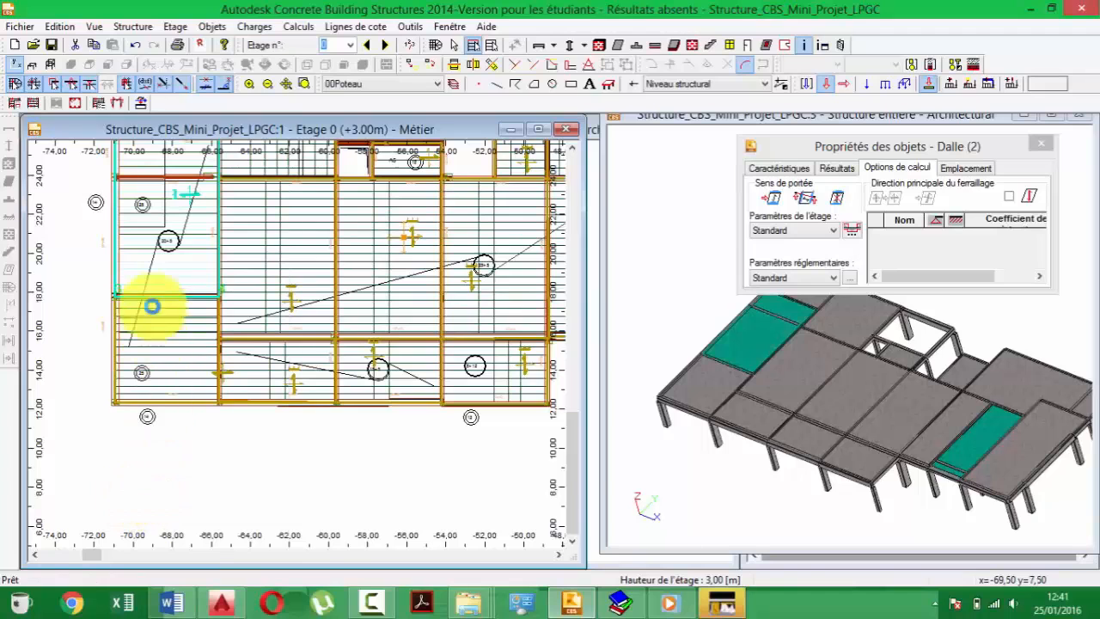
scroll(146, 189, up, 6)
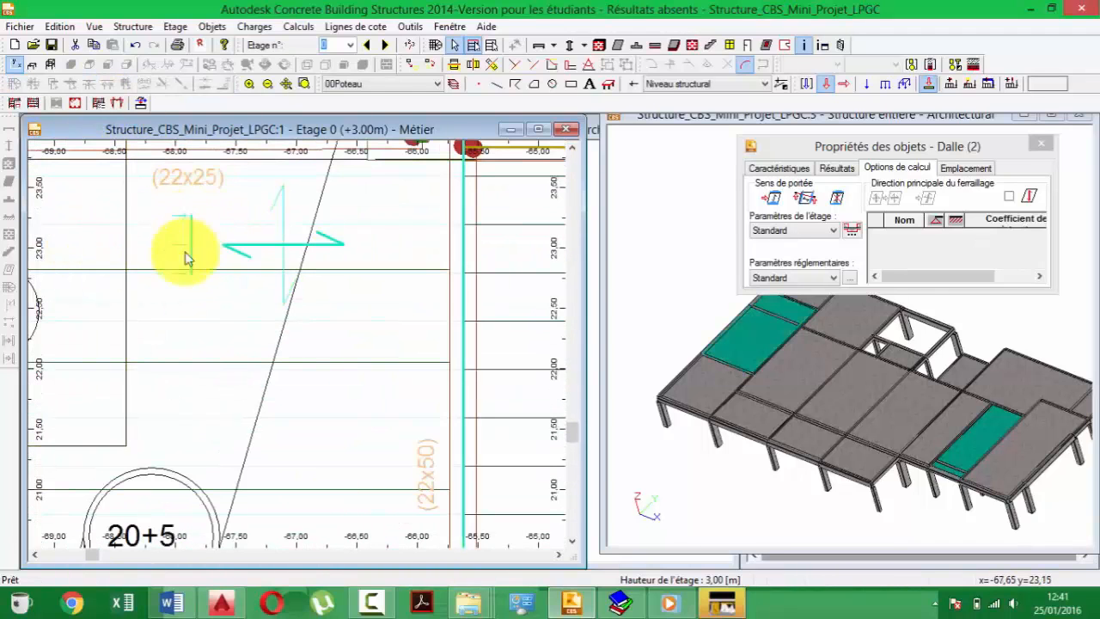
scroll(192, 256, down, 7)
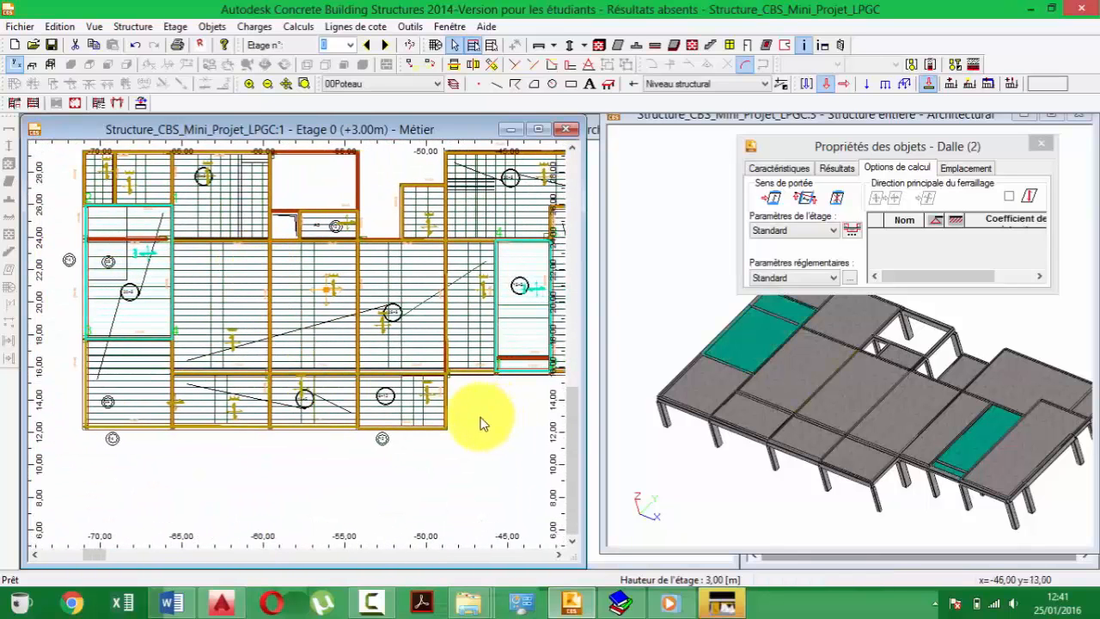
- Save the structure model with the whole floor 0 plan in view
middle_drag(480, 424, 441, 434)
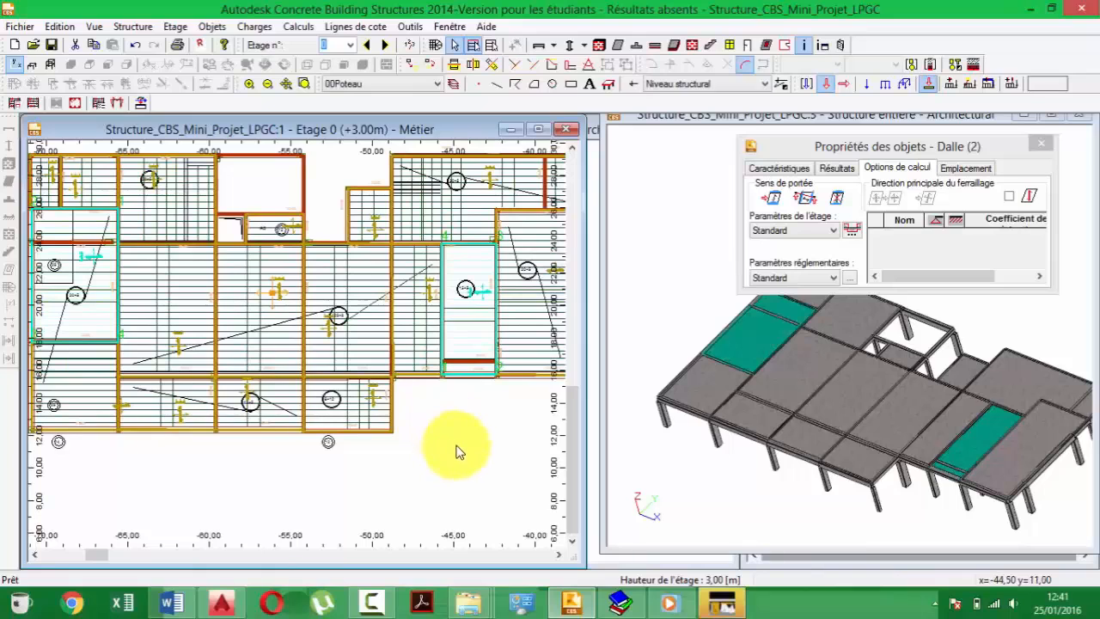
scroll(422, 402, down, 2)
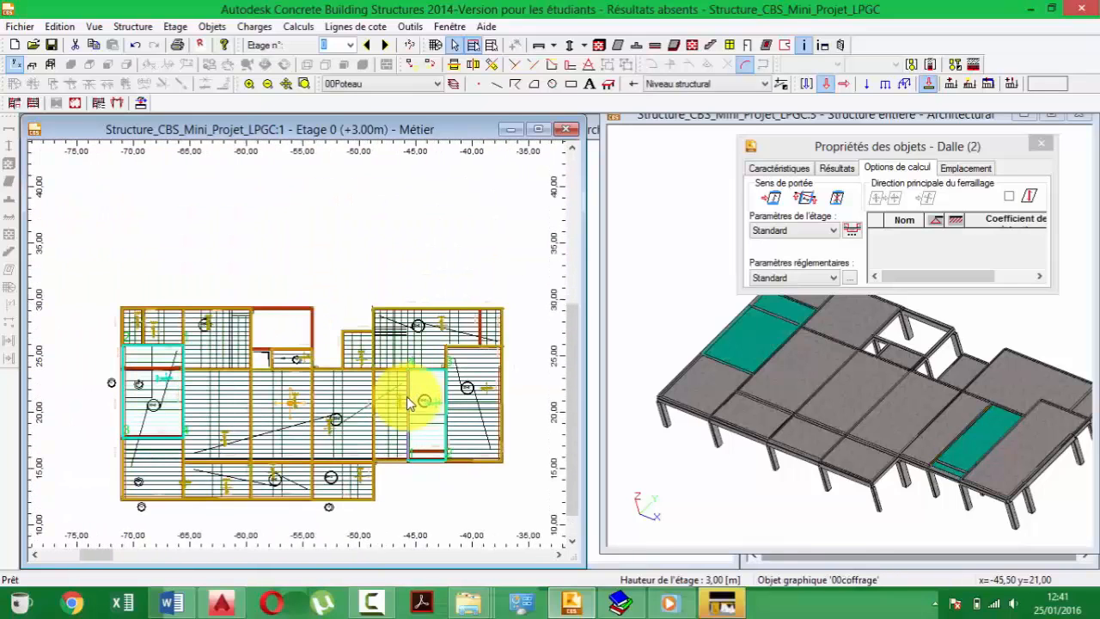
key(ctrl+s)
key(Return)
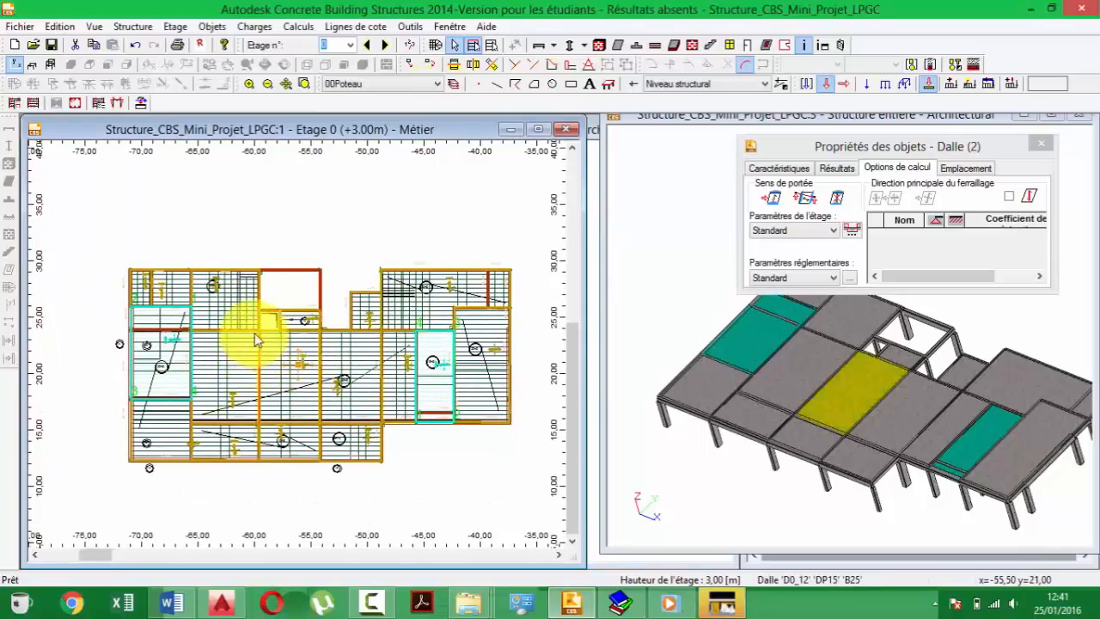
- Examine the span directions around the stairwell and along the low-x side of floor 0 in plan and 3D
scroll(254, 337, up, 2)
scroll(254, 337, up, 2)
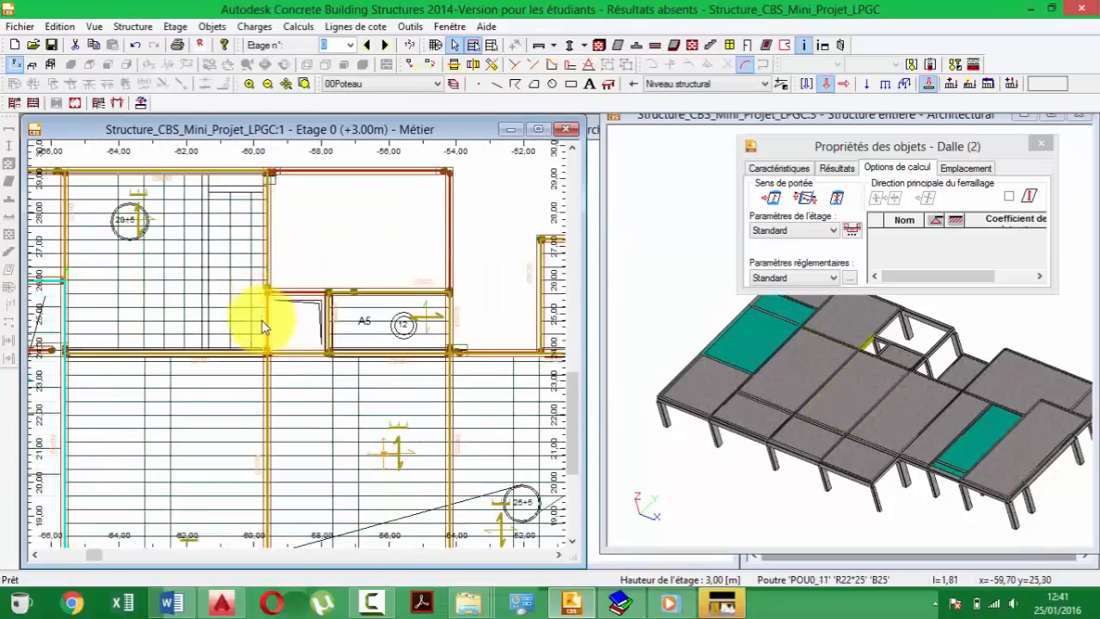
scroll(263, 328, down, 2)
middle_drag(275, 314, 237, 333)
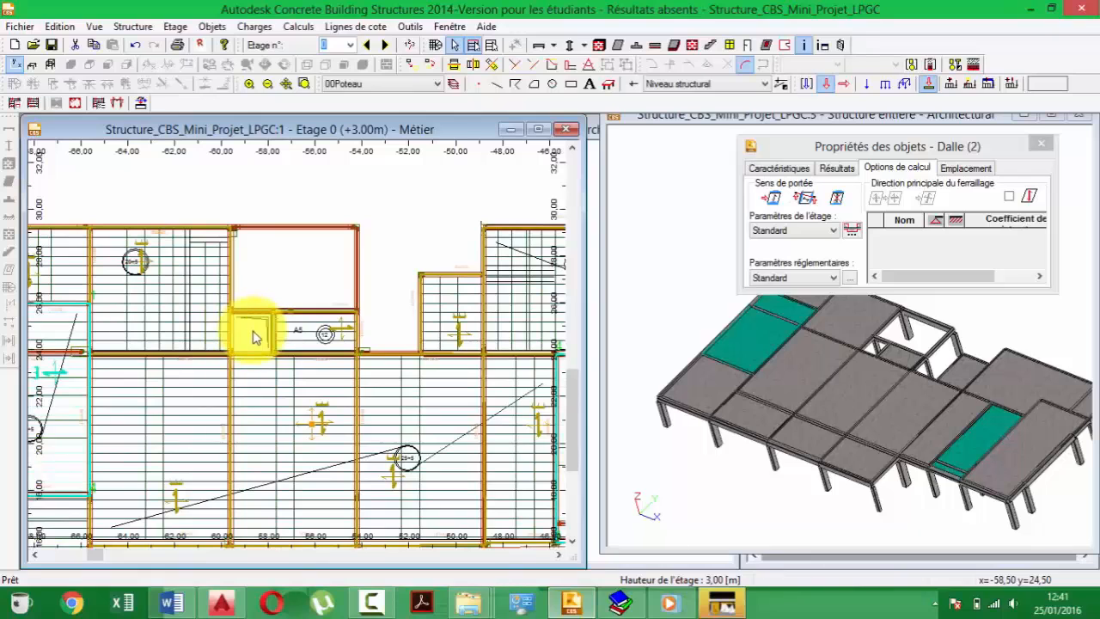
middle_drag(297, 404, 300, 388)
middle_drag(929, 373, 982, 427)
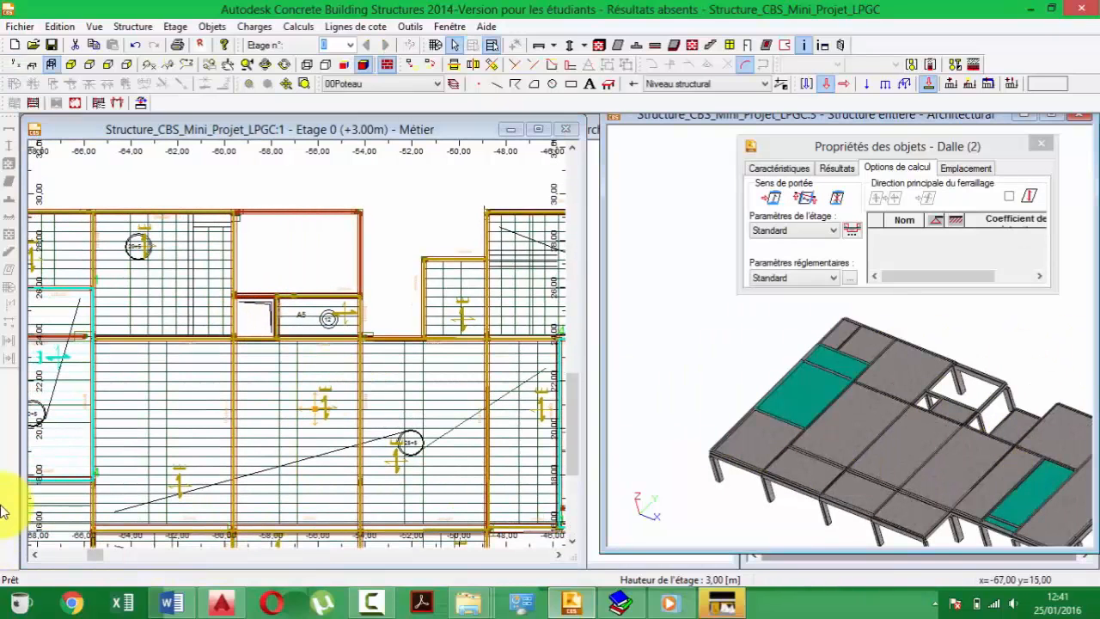
middle_drag(182, 432, 263, 255)
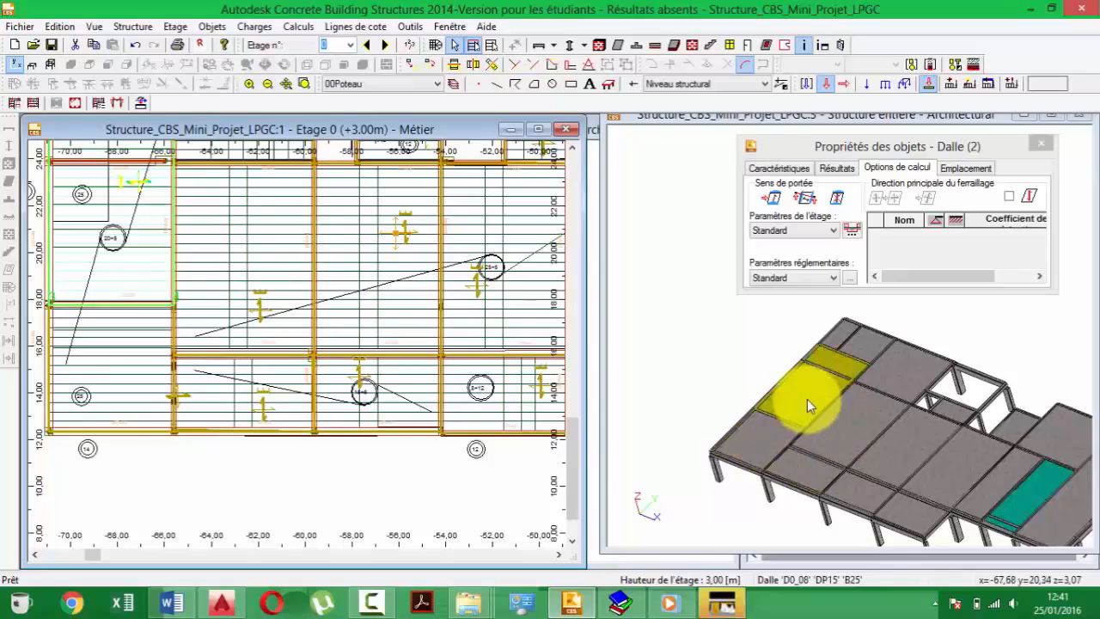
middle_drag(410, 349, 384, 348)
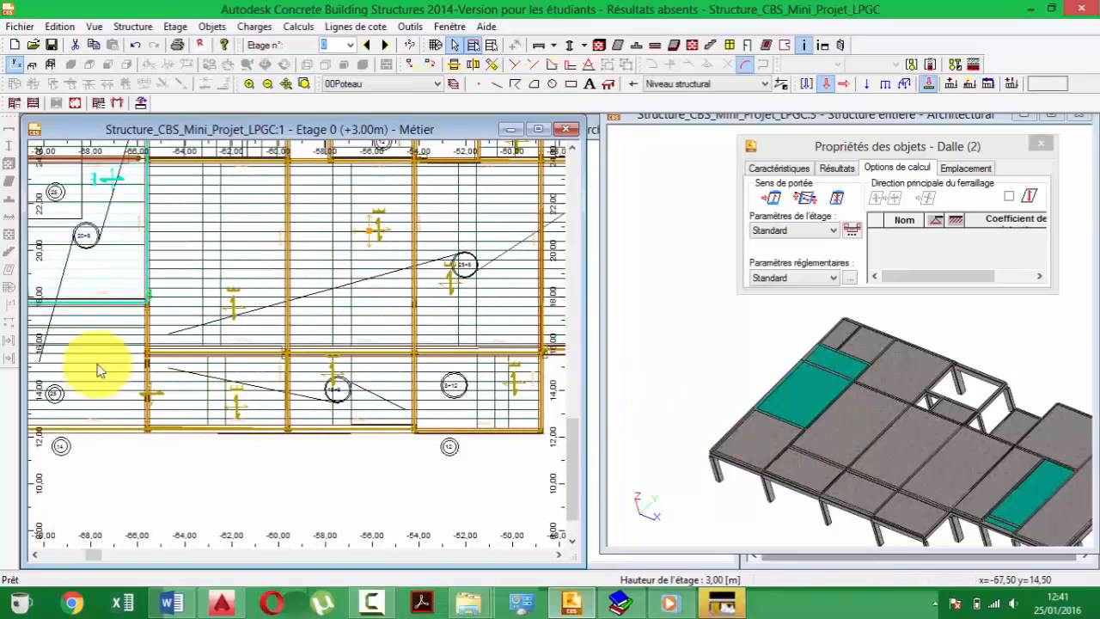
- Select the low-x, low-y corner slab in the 3D view, check its outline in the plan, and clear the selection
click(748, 436)
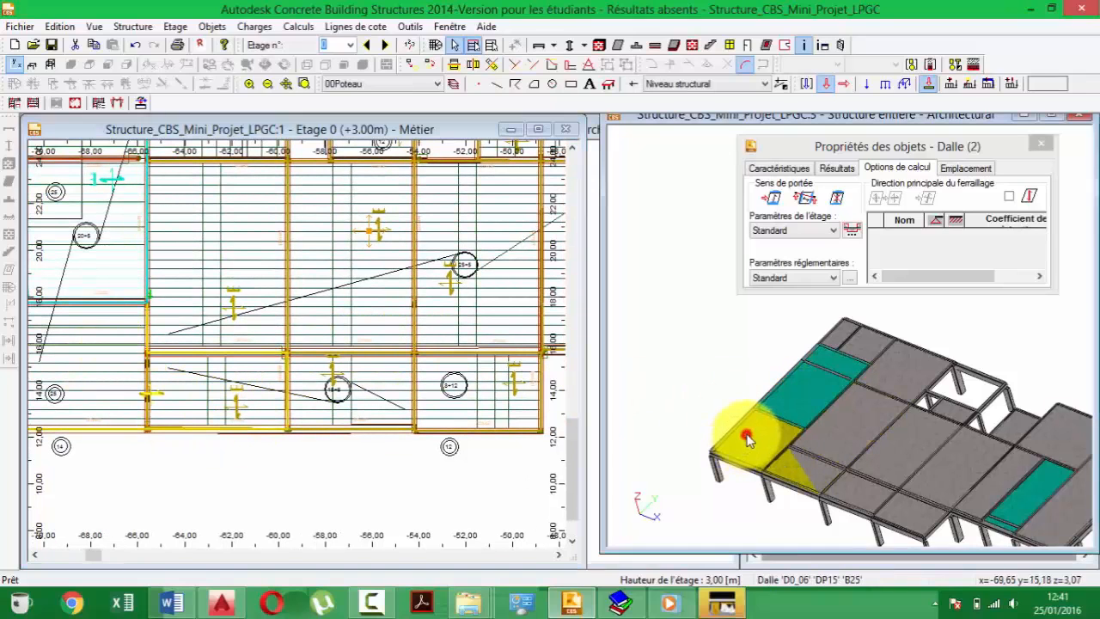
middle_drag(259, 418, 327, 419)
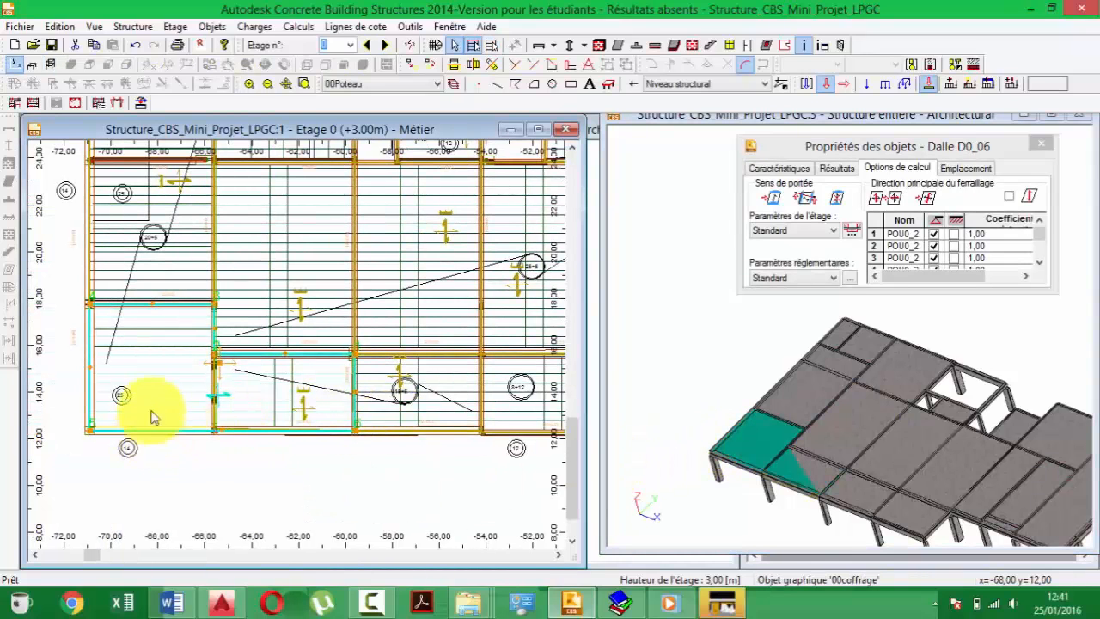
middle_drag(158, 393, 205, 402)
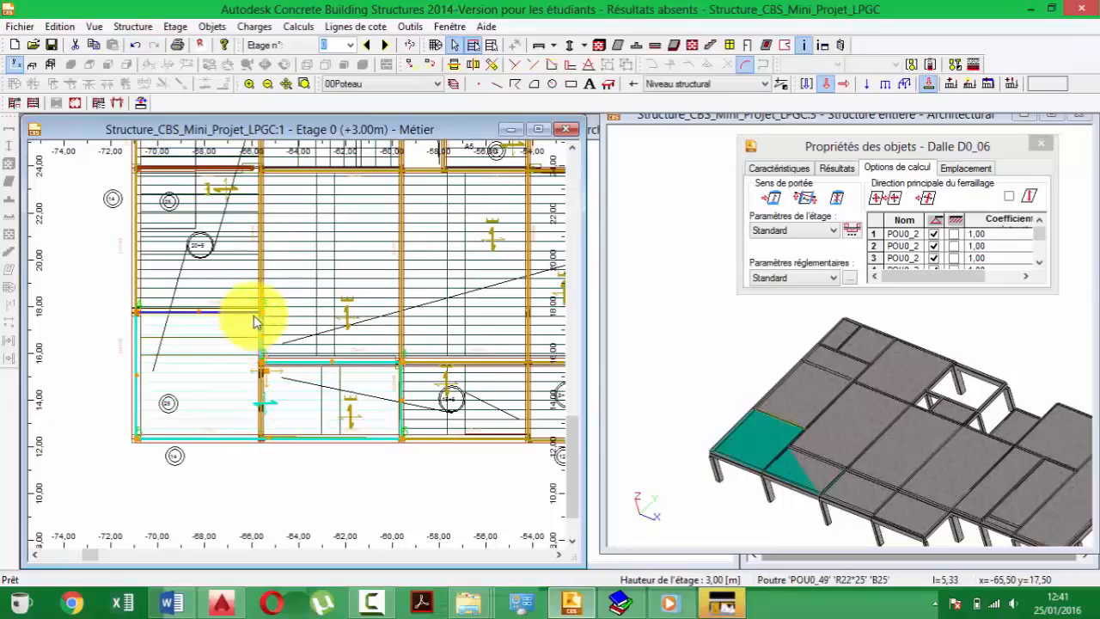
click(98, 314)
- Look closely at the A5 slab area, then switch to AutoCAD and examine the slab layout around the stairwell in the formwork plan
middle_drag(393, 227, 393, 298)
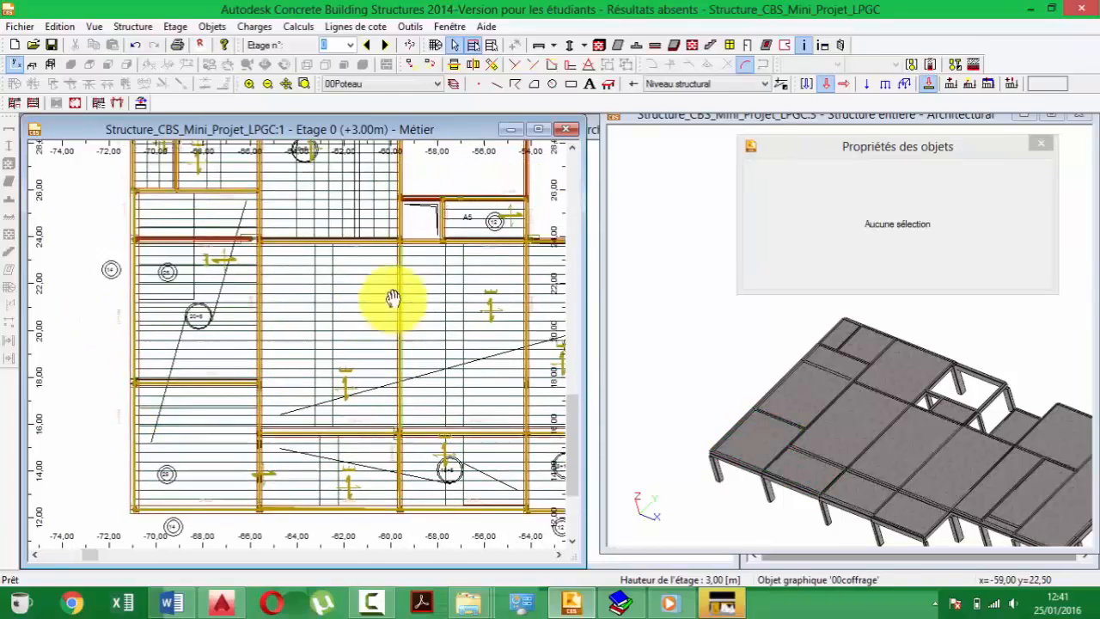
scroll(287, 314, up, 5)
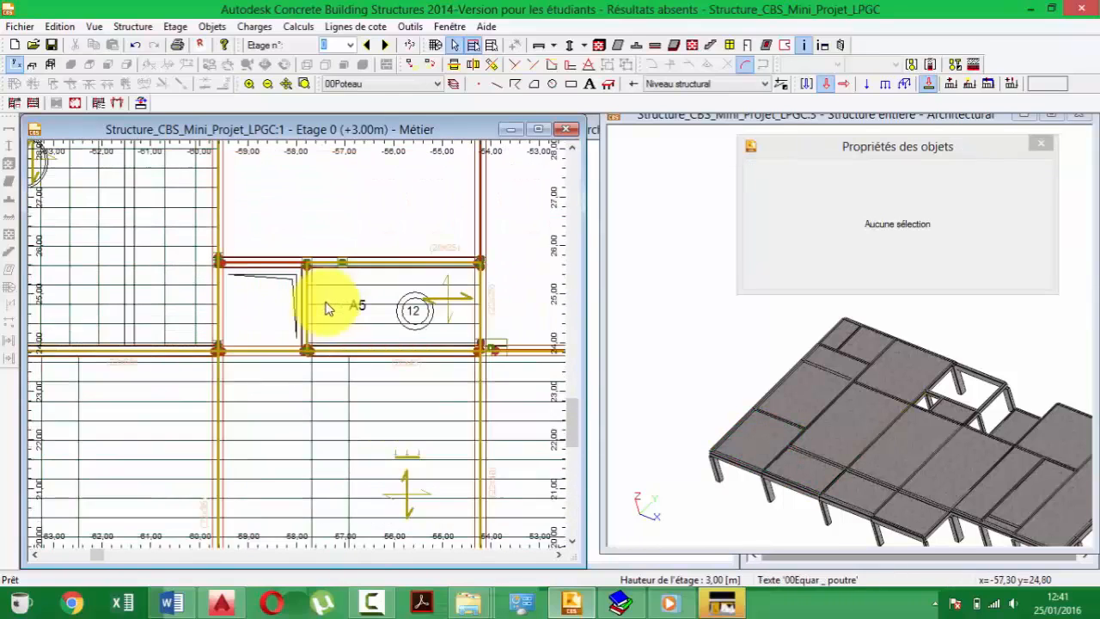
click(222, 604)
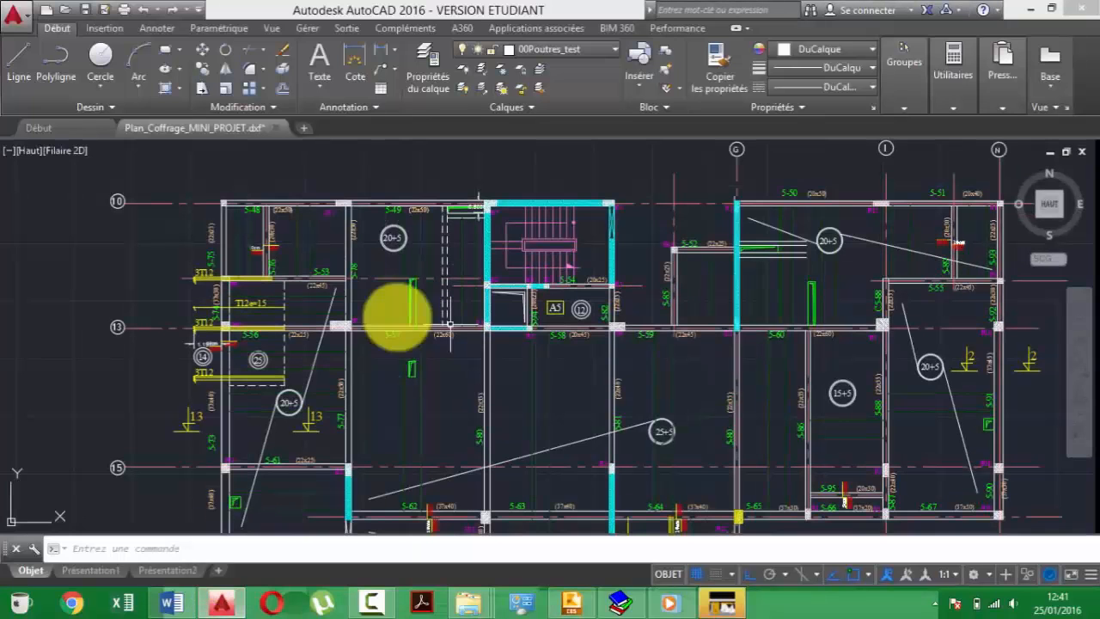
scroll(494, 329, down, 2)
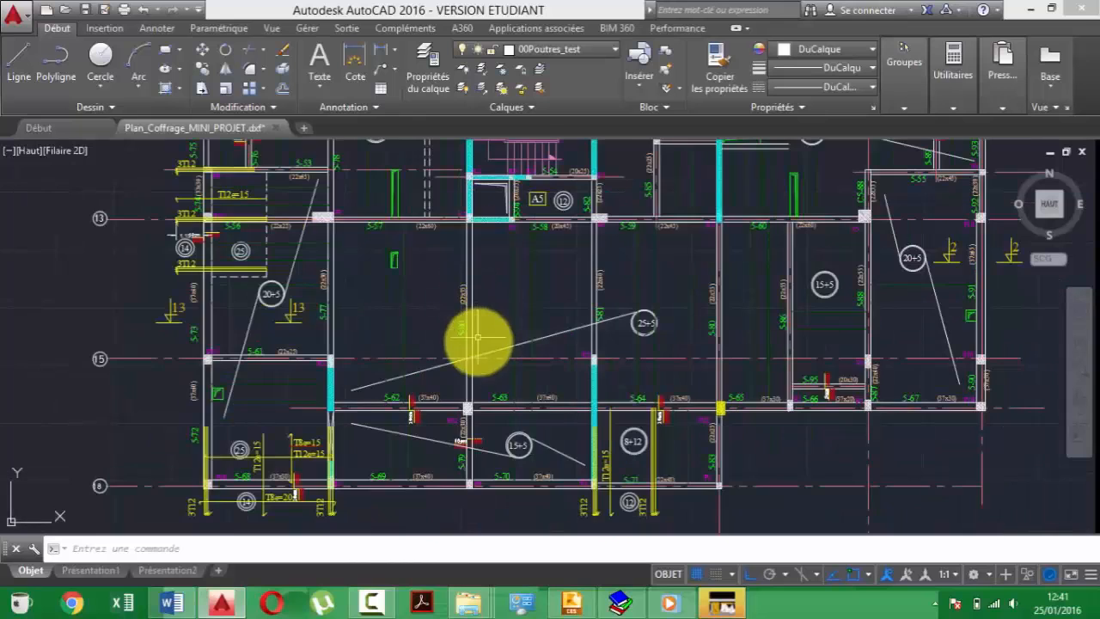
scroll(490, 386, down, 3)
middle_drag(446, 355, 442, 364)
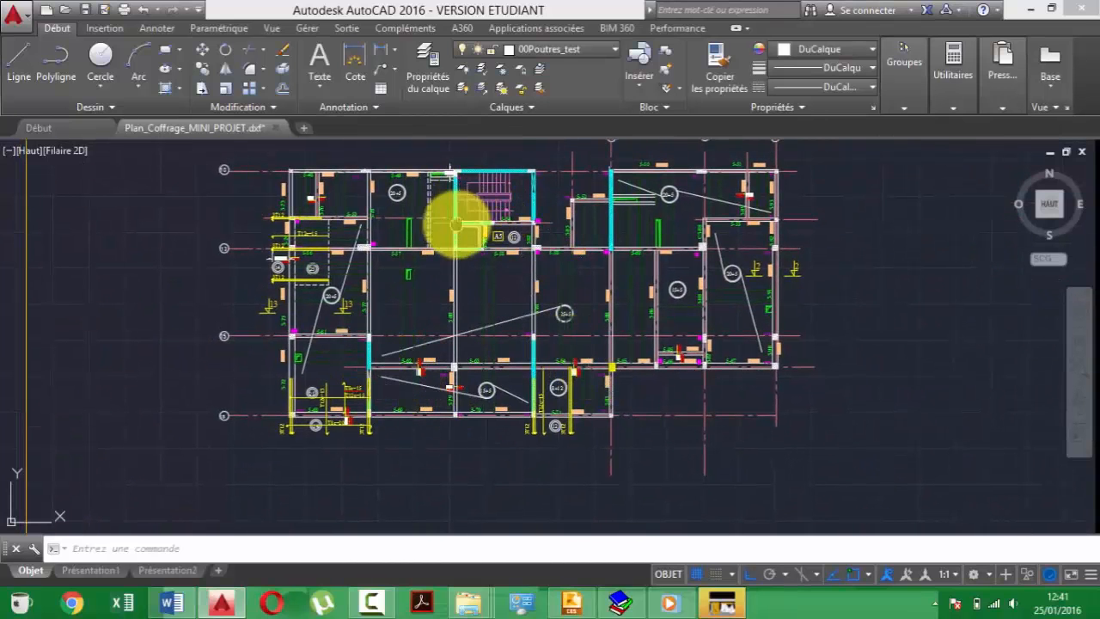
middle_drag(454, 216, 467, 257)
scroll(472, 258, up, 4)
scroll(444, 339, down, 5)
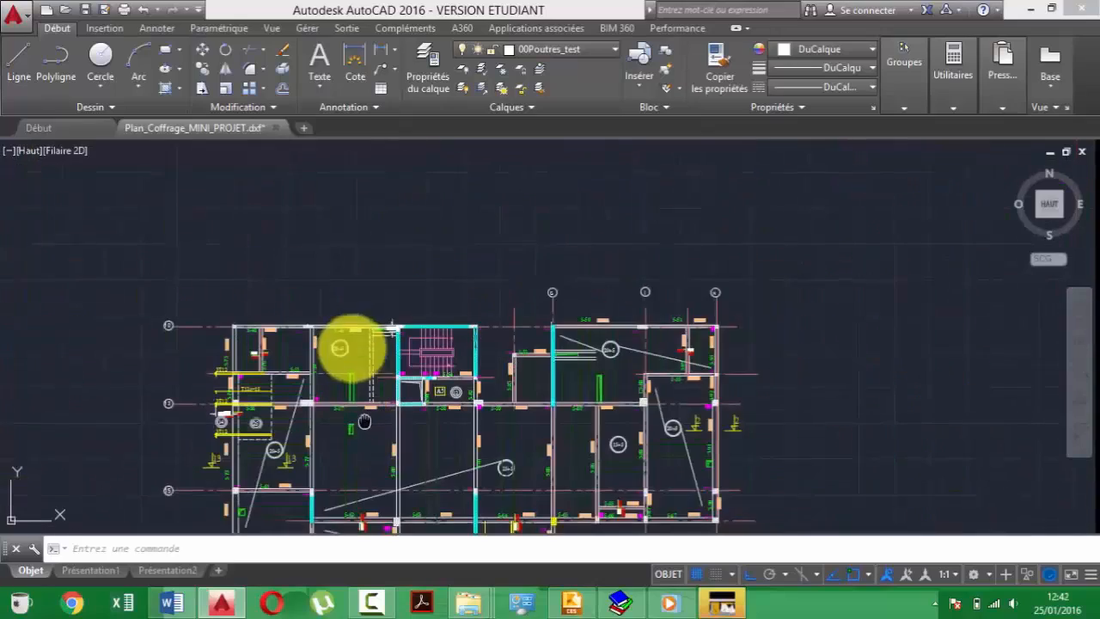
- Switch back to Concrete Building Structures and look at the stairwell opening and the A5 slab in the floor plan
click(222, 604)
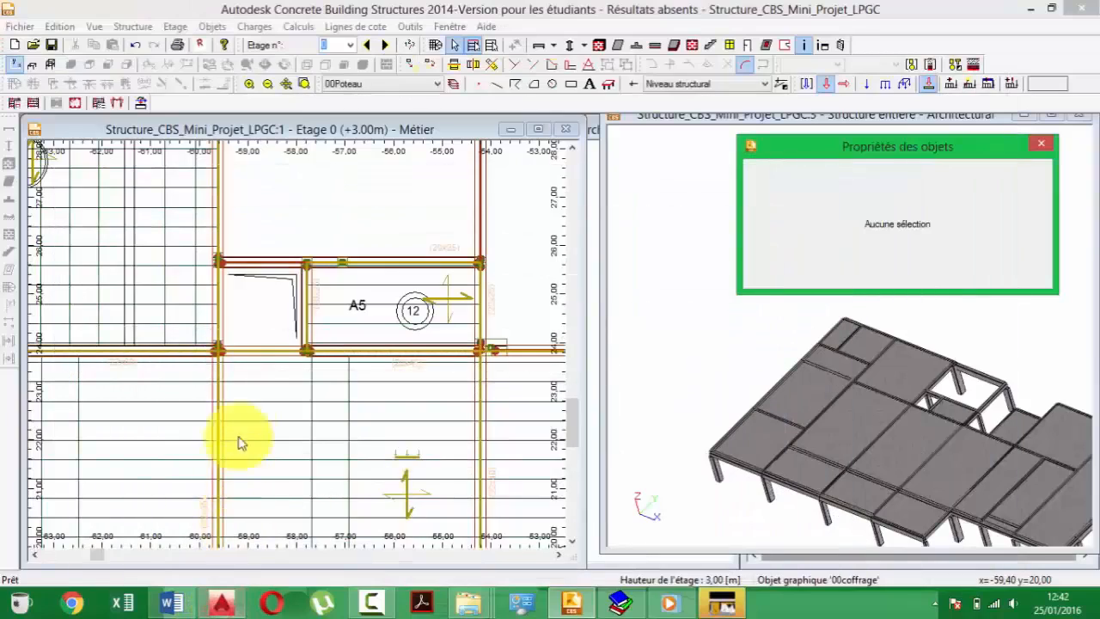
scroll(262, 383, up, 4)
middle_drag(274, 262, 276, 258)
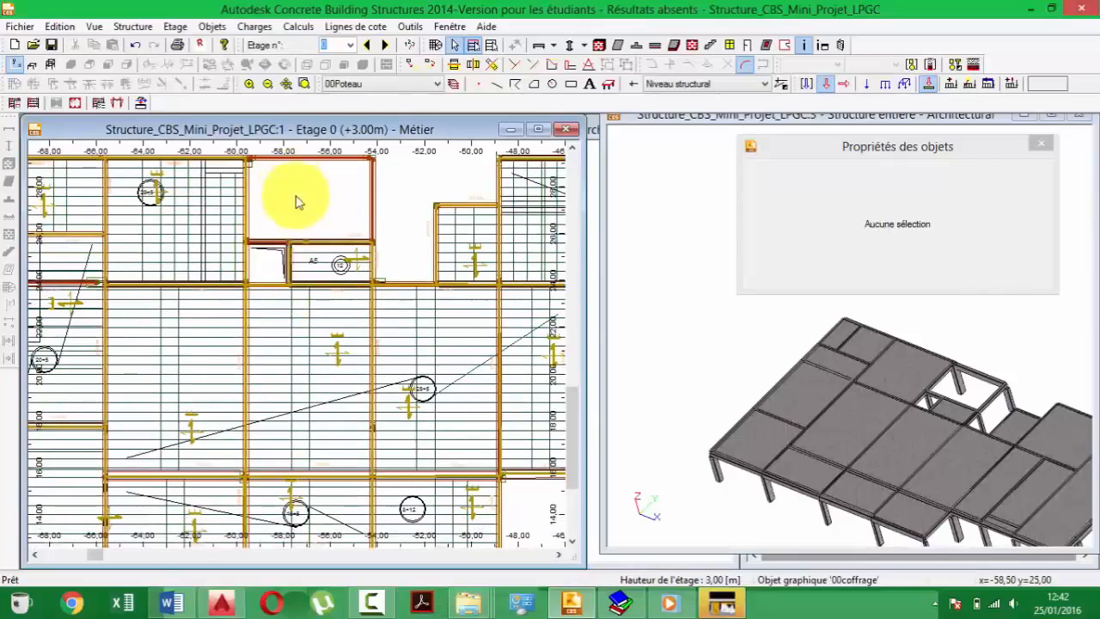
- Show the 00voile and 00axe layers along with 00Poteau, hide 00coffrage and 00HOURDIS, and close the display settings
key(ctrl+d)
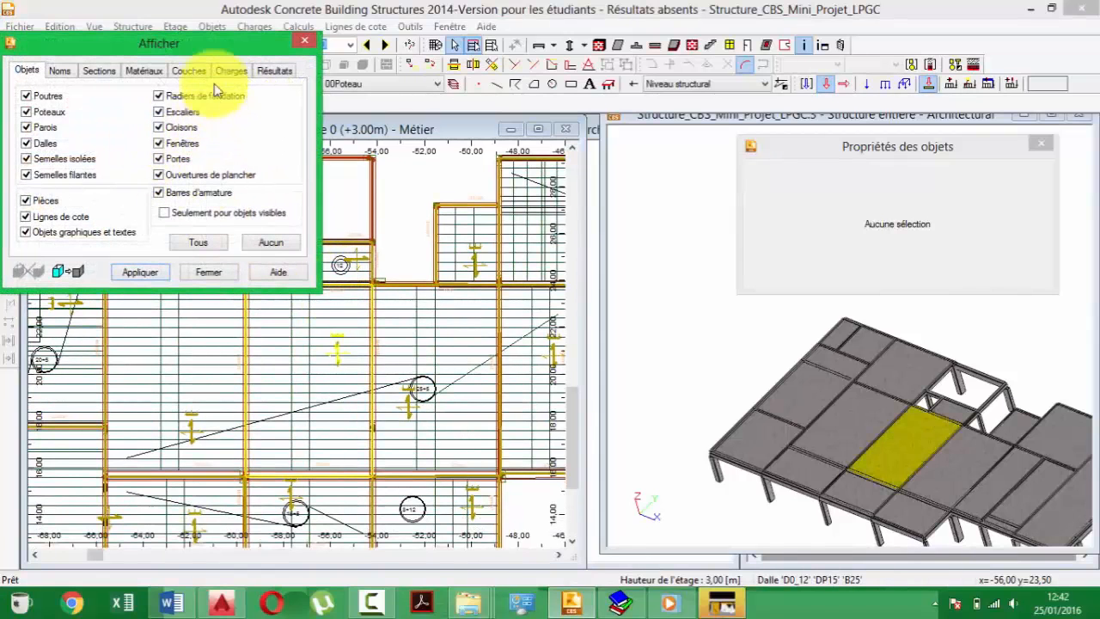
click(194, 72)
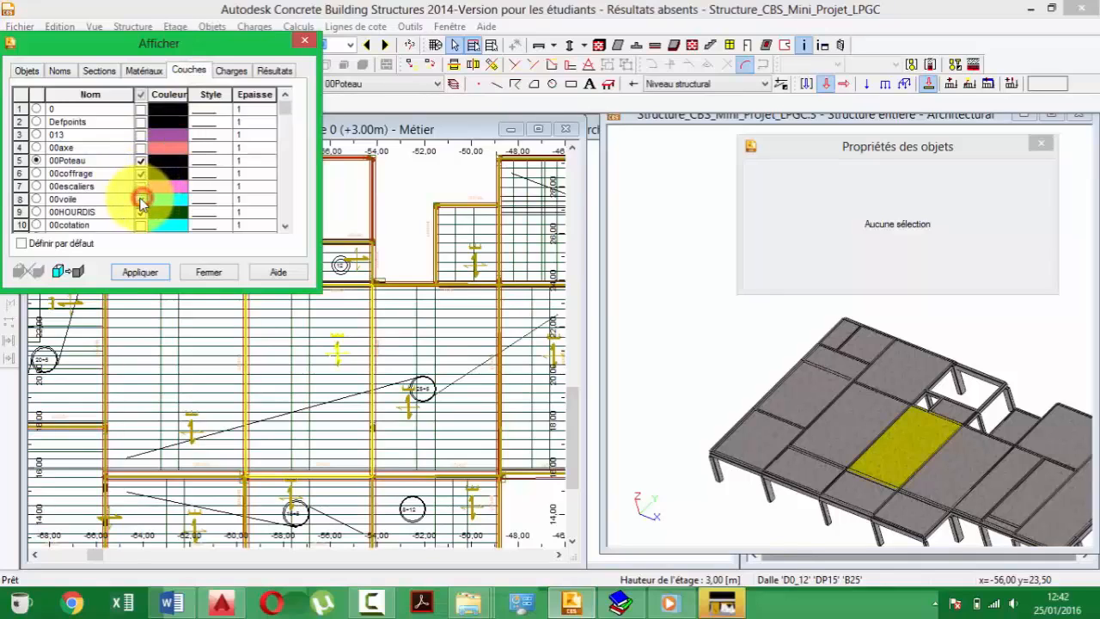
click(141, 199)
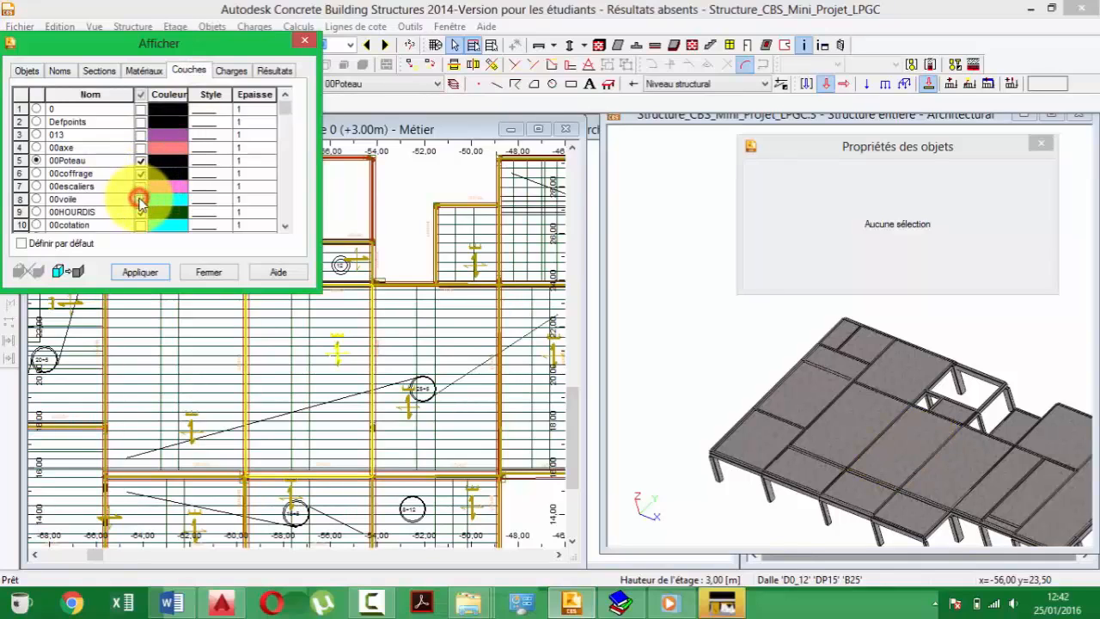
drag(187, 46, 903, 235)
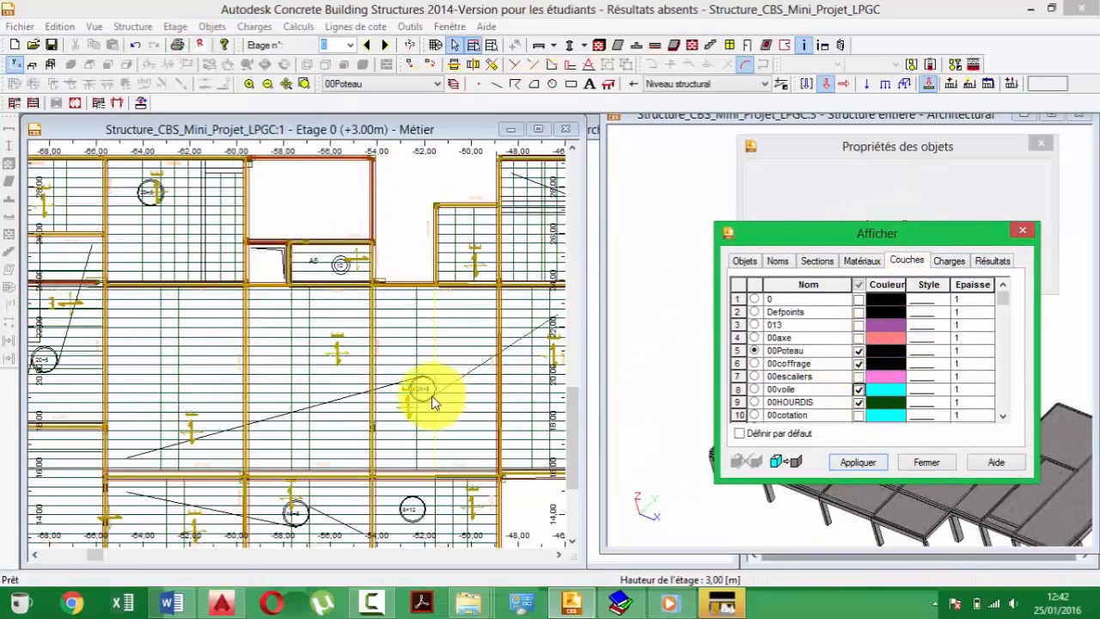
middle_drag(425, 398, 392, 365)
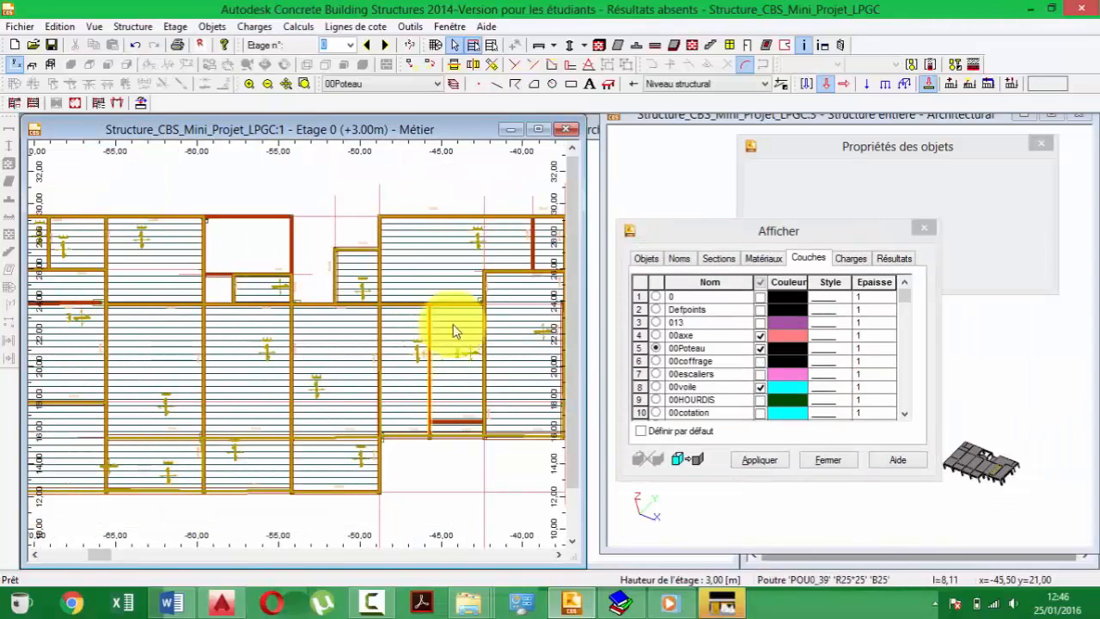
click(883, 229)
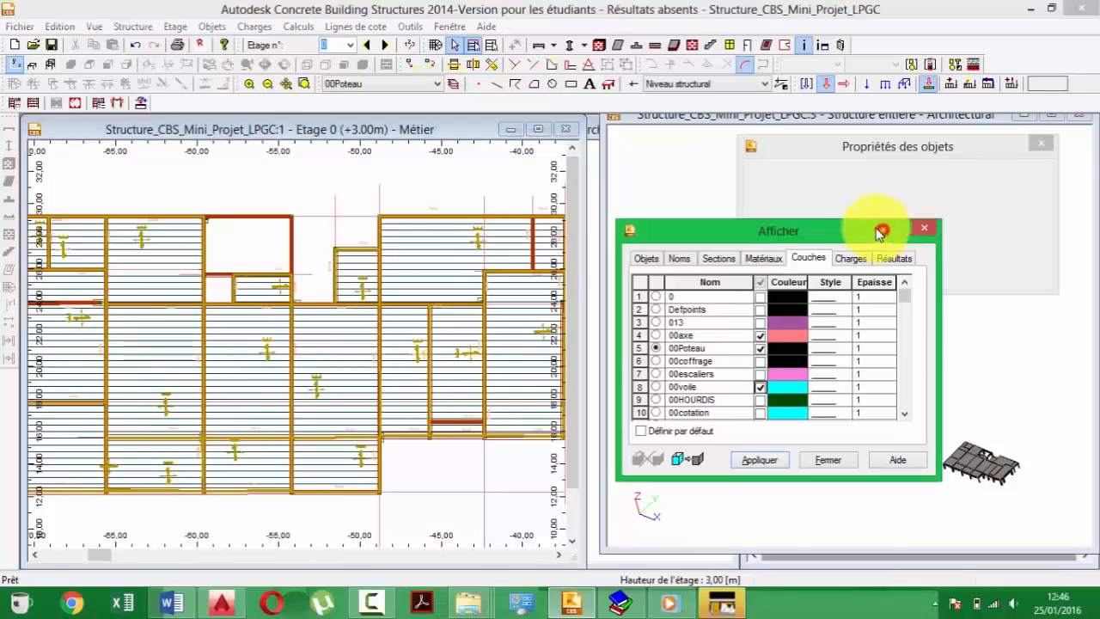
click(927, 230)
- Switch to AutoCAD, examine the shear walls around the stairwell and the A5 slab, and return to Concrete Building Structures
scroll(251, 279, up, 2)
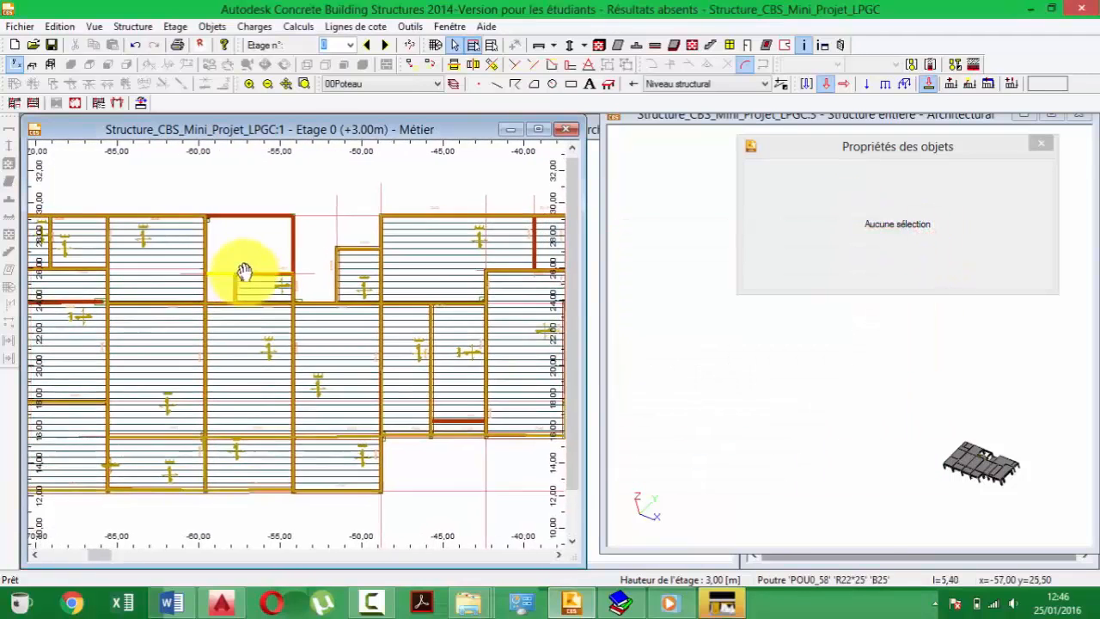
click(221, 606)
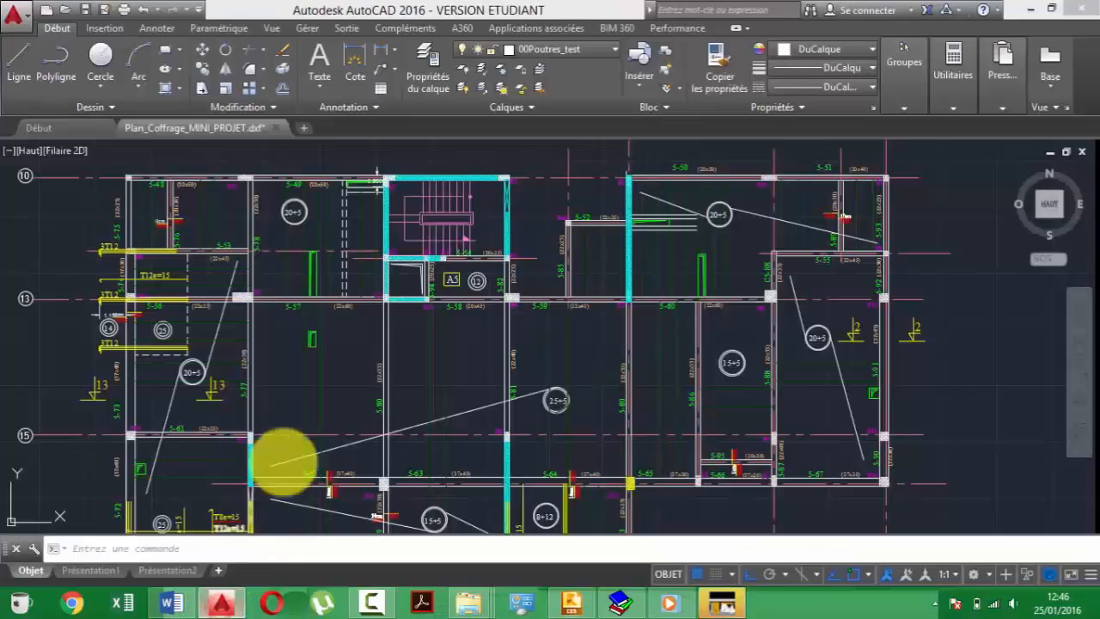
scroll(397, 262, up, 3)
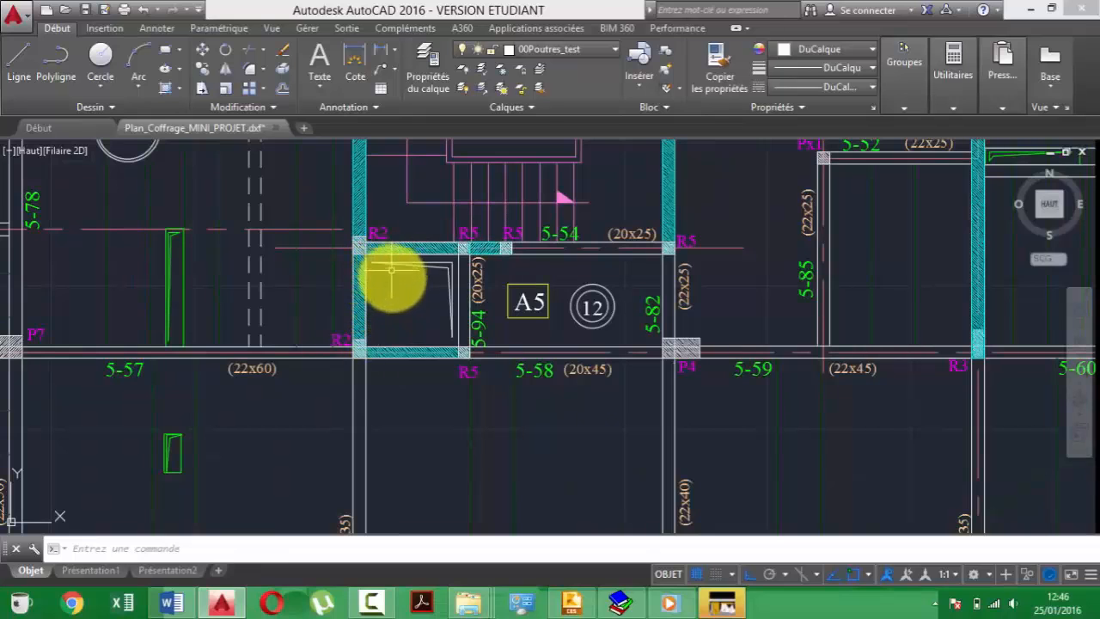
scroll(434, 262, down, 5)
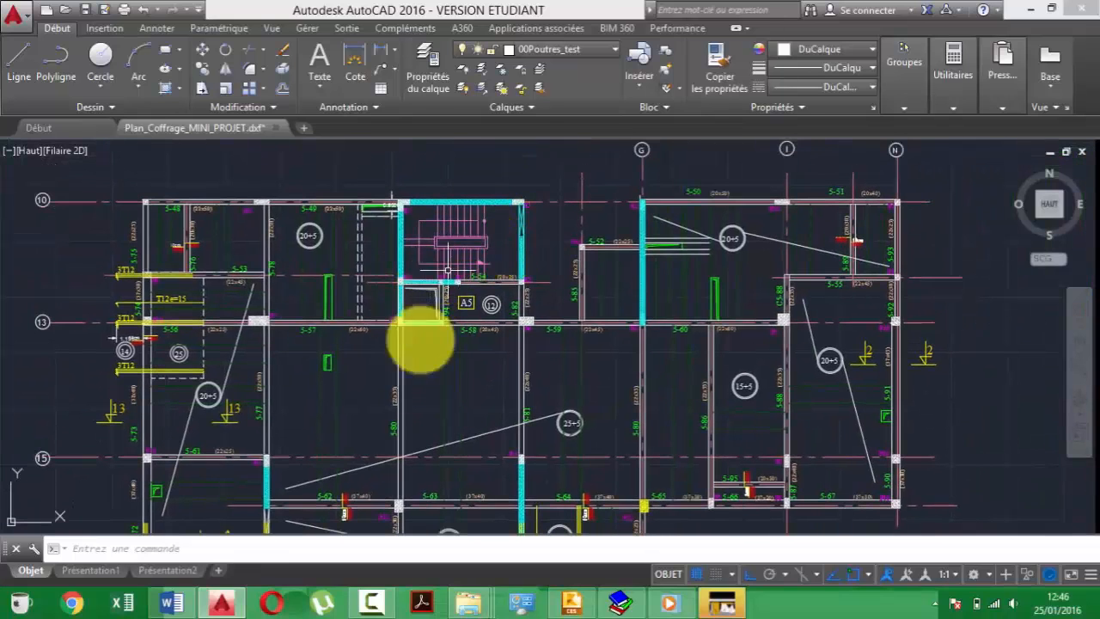
click(224, 600)
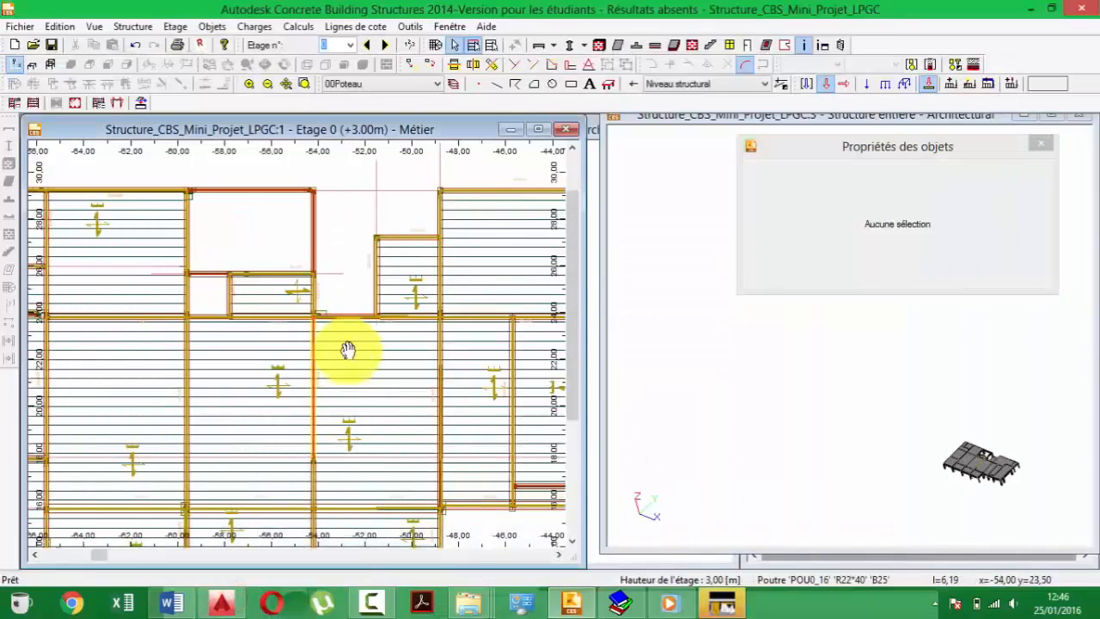
- Start adding a wall and create a 22 cm thick wall section named V22, selected for the new walls with material B25
middle_drag(314, 323, 348, 350)
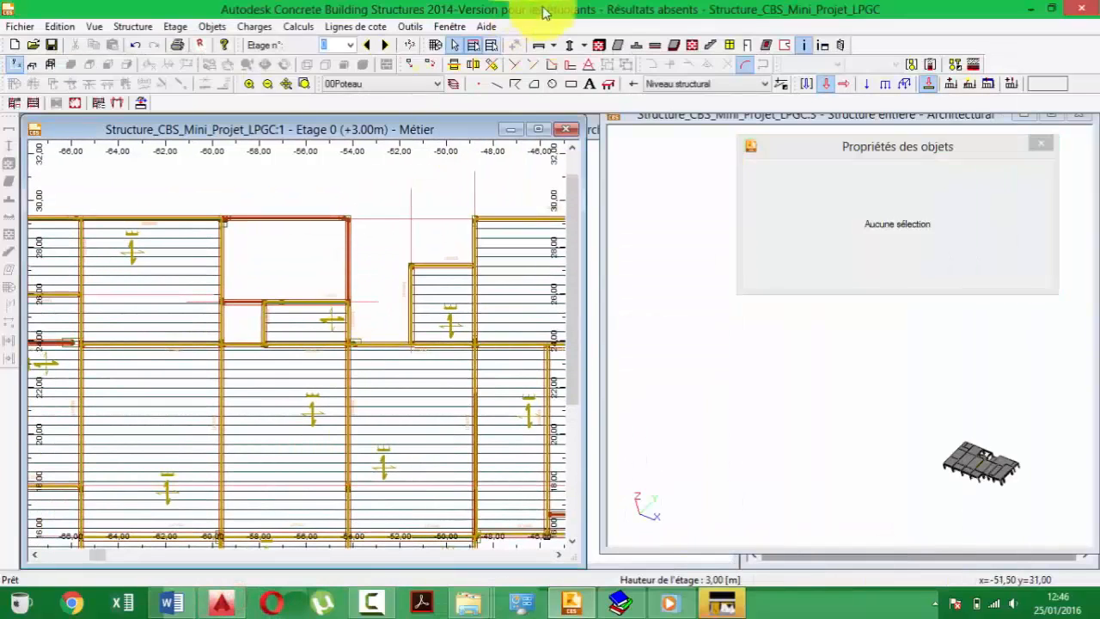
click(602, 46)
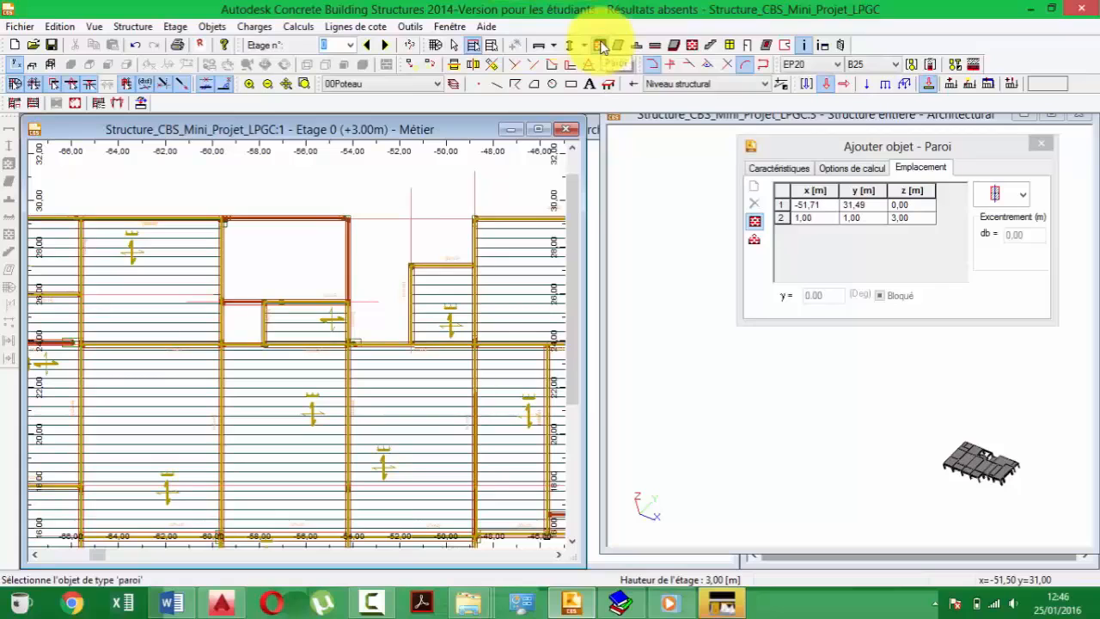
click(779, 168)
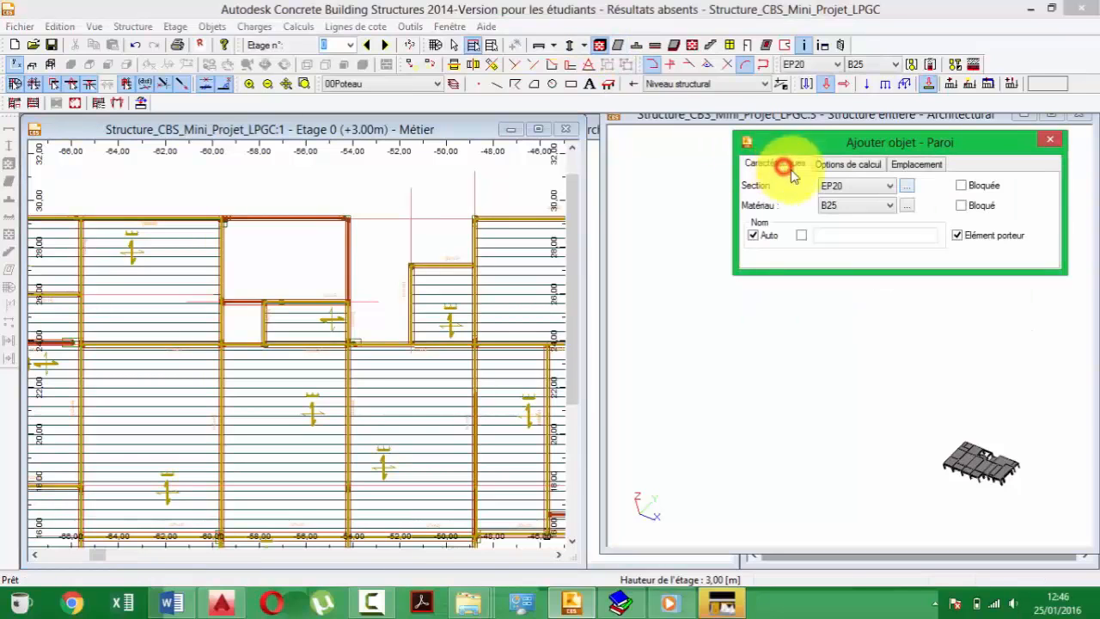
click(905, 188)
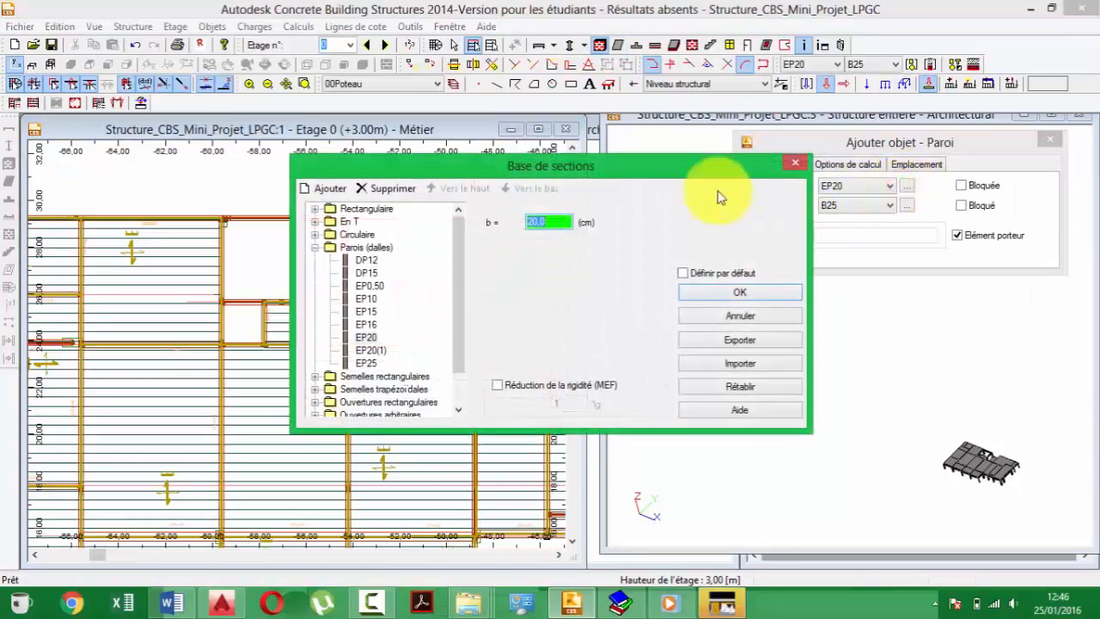
click(336, 189)
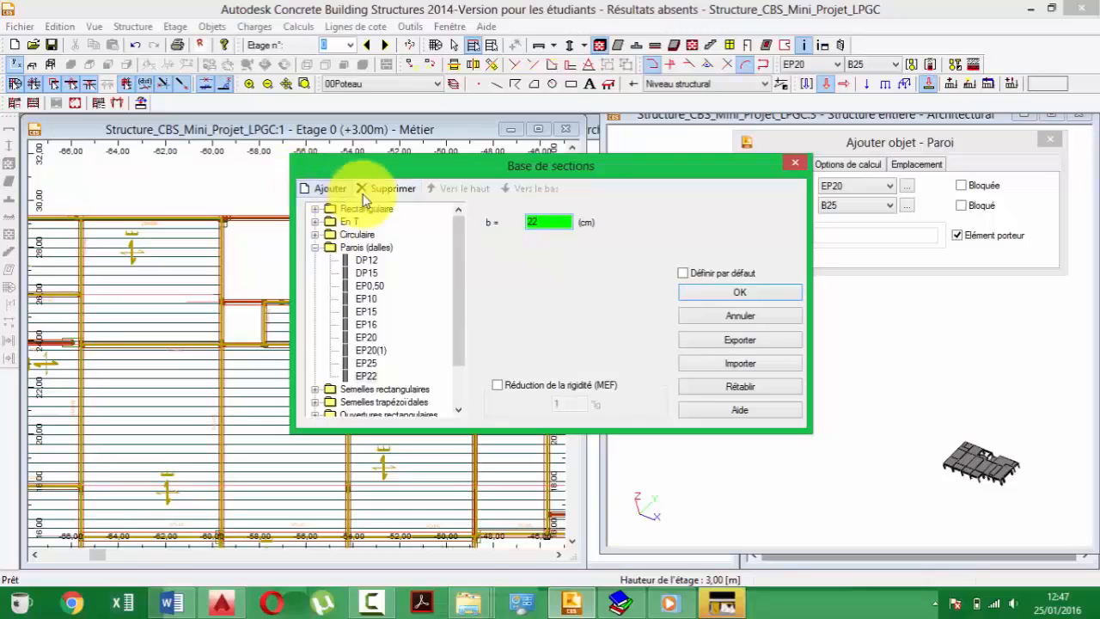
click(335, 188)
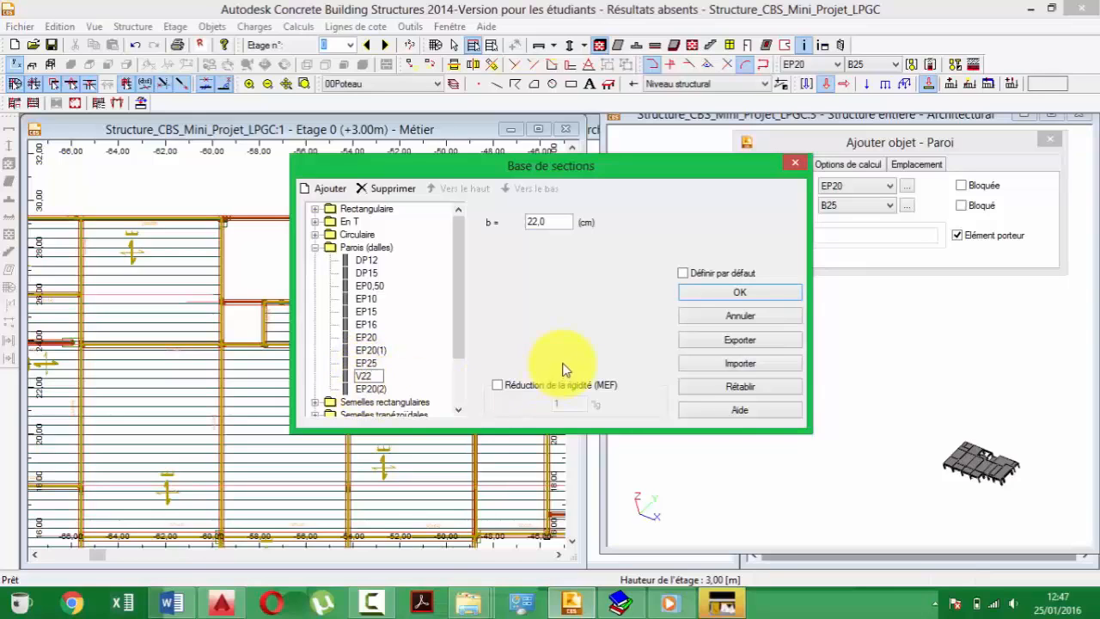
click(709, 301)
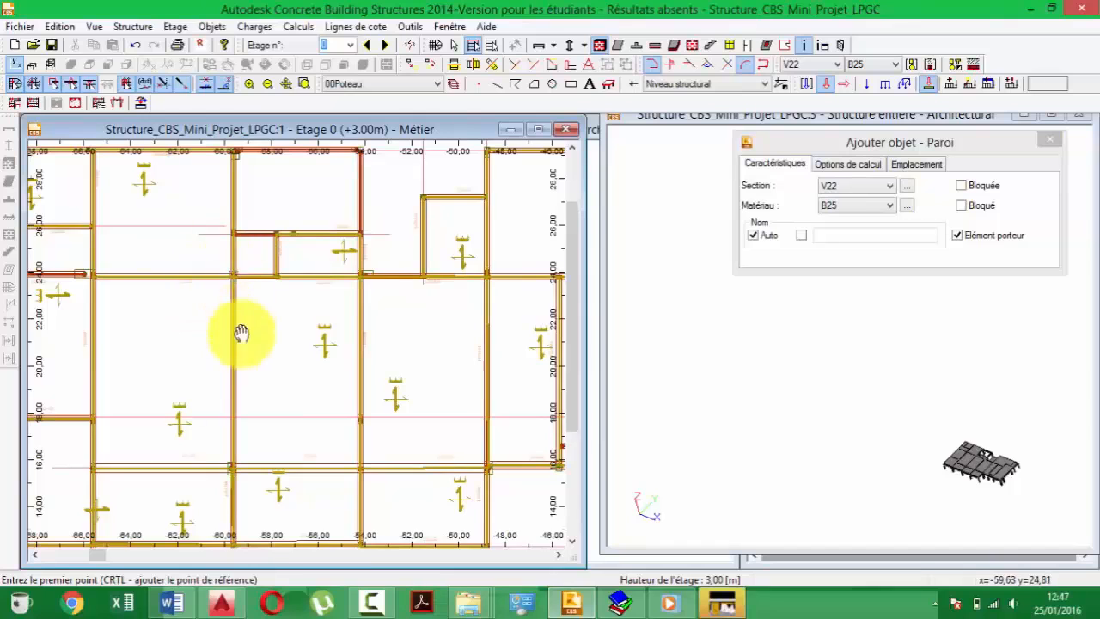
- Draw the V22 wall along the stairwell's low-y edge from x=-59.63 to x=-57.07 at y=25.66, and end the chain
scroll(258, 318, up, 3)
scroll(252, 288, up, 1)
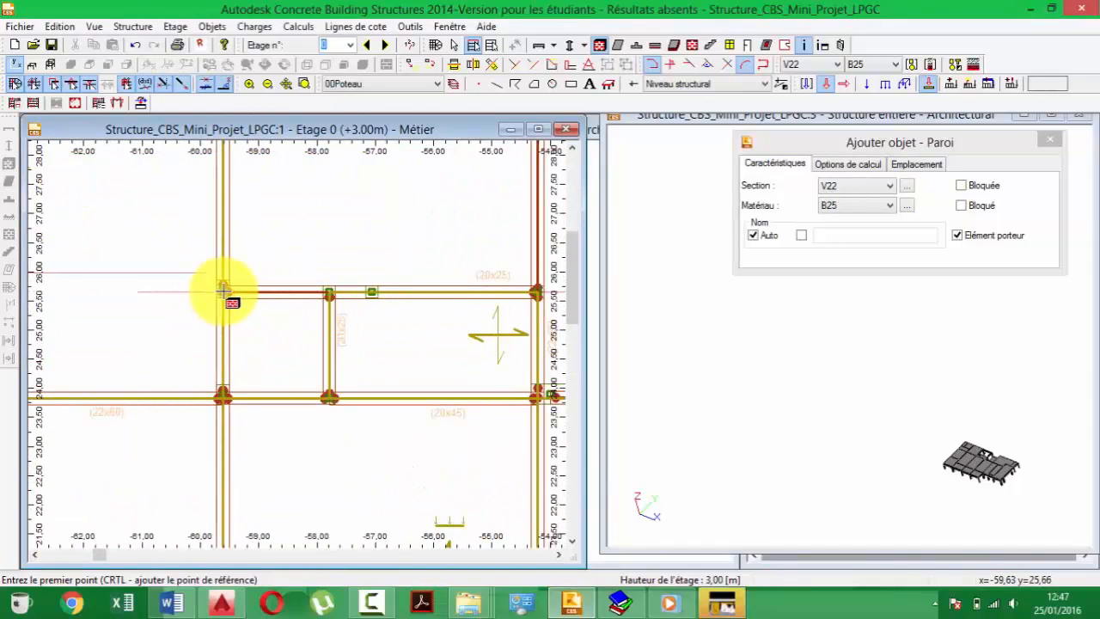
click(222, 290)
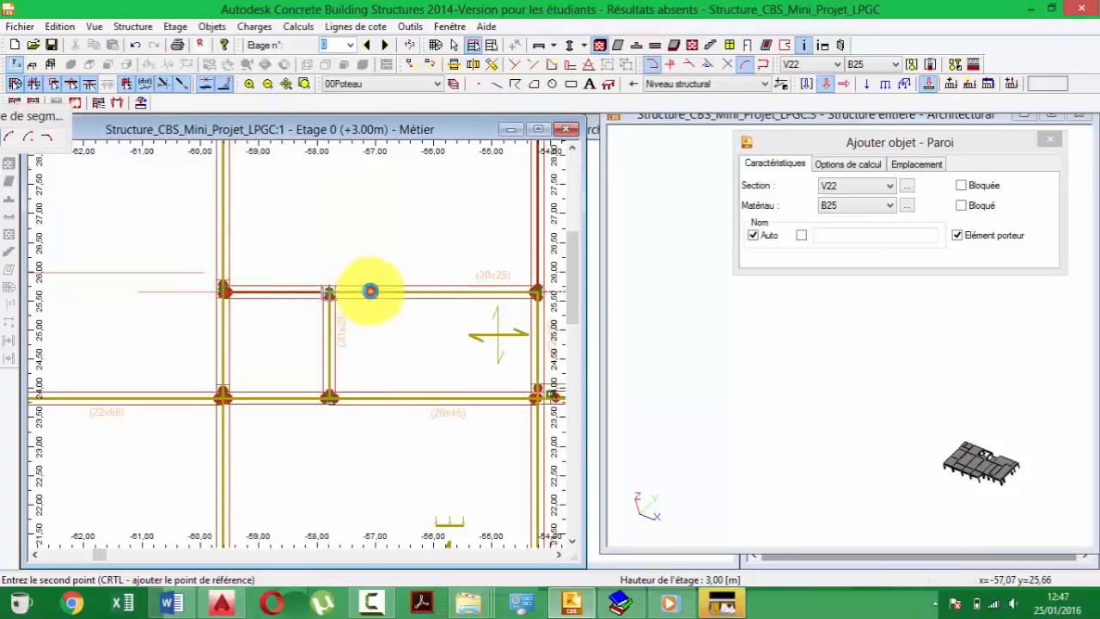
middle_drag(306, 376, 301, 331)
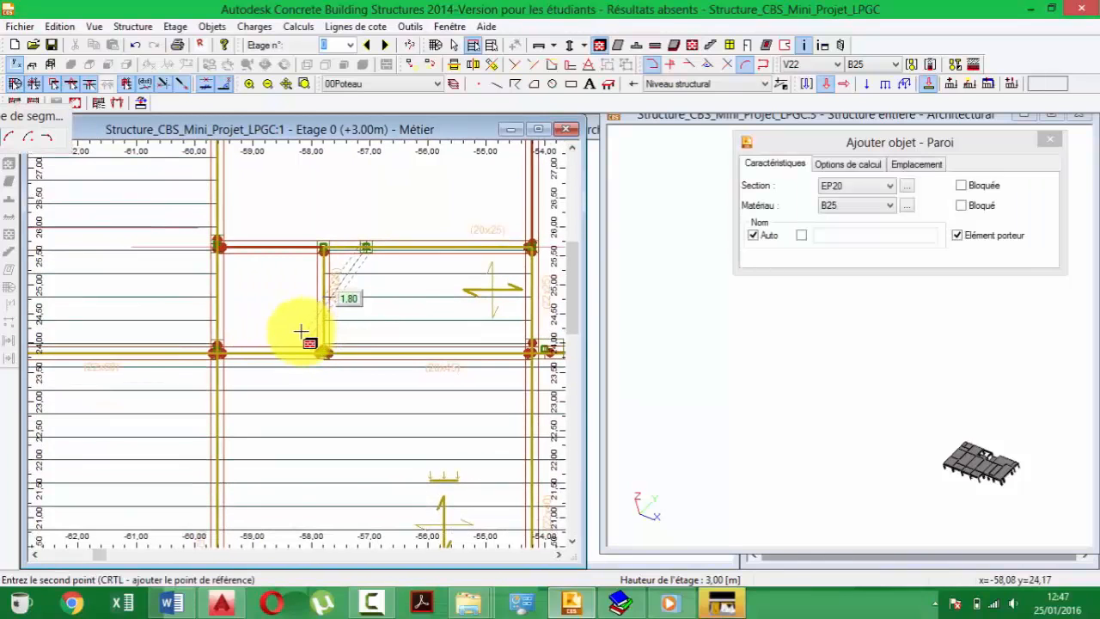
click(298, 334)
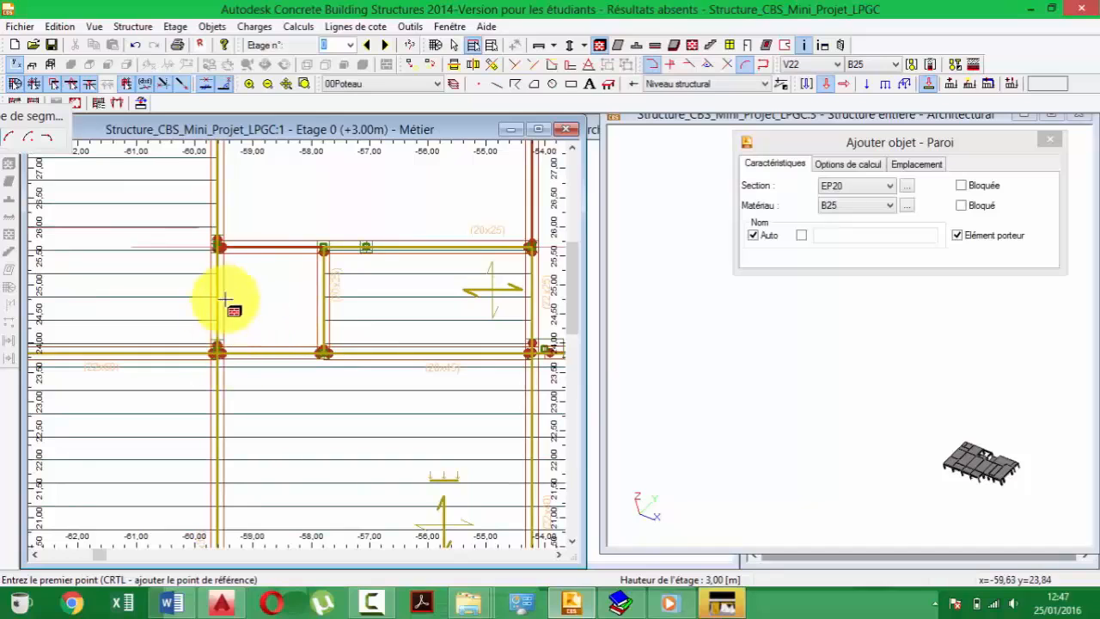
- Draw walls along the small shaft below the stairwell, from (-59.63, 25.71) to (-59.63, 23.84) and on to (-57.80, 23.84)
click(219, 246)
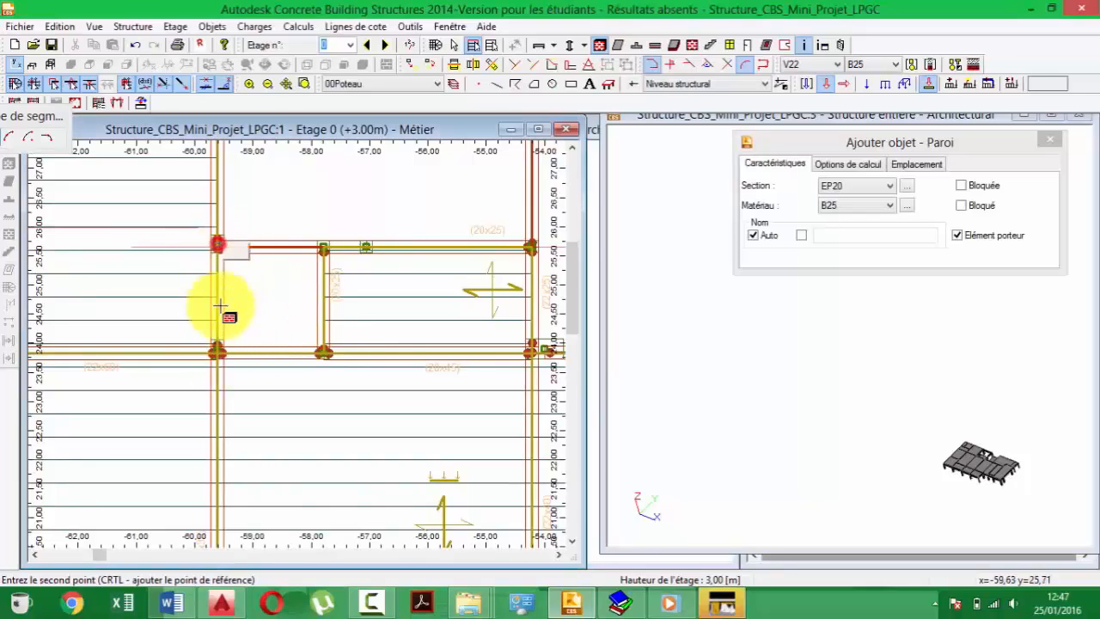
click(216, 349)
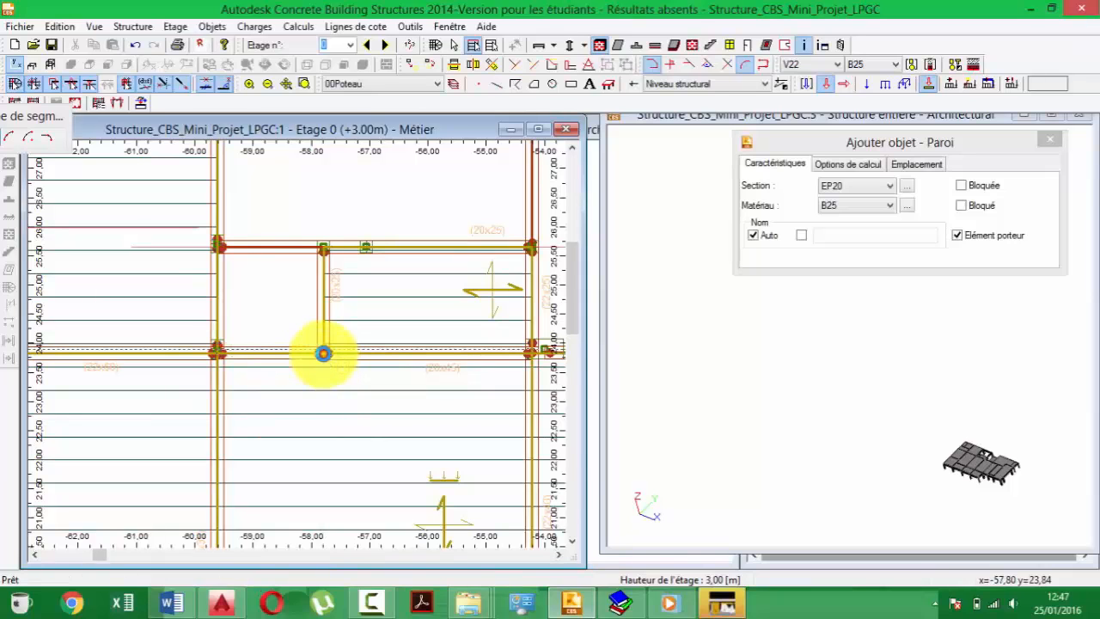
click(324, 353)
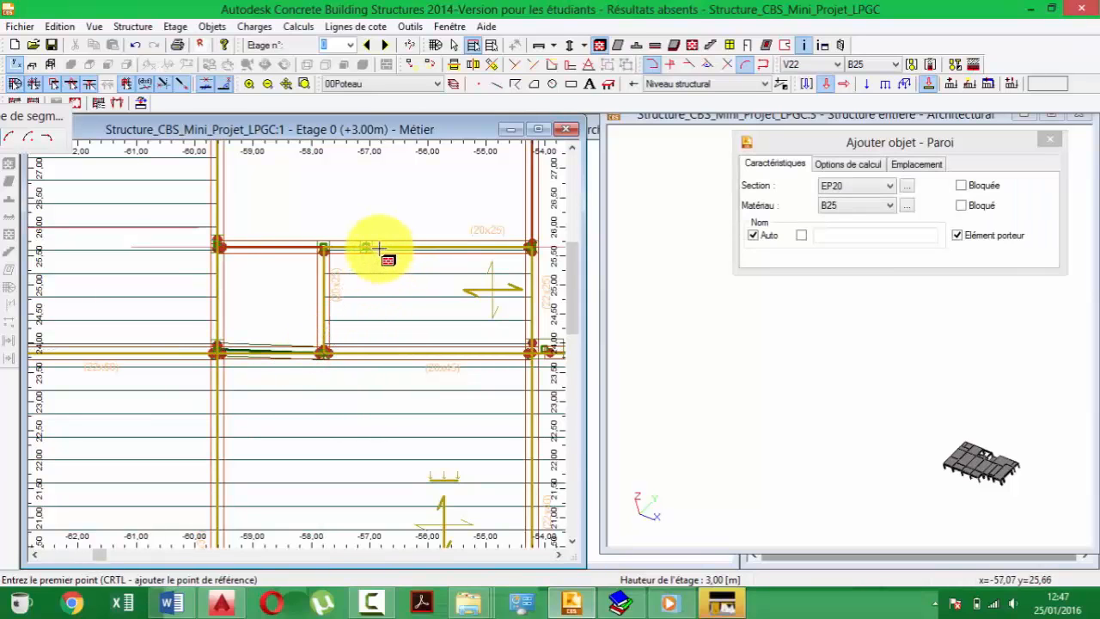
- Draw the wall along the stairwell's low-x side from (-59.63, 25.66) to (-59.63, 29.25)
middle_drag(373, 276, 338, 418)
scroll(386, 326, down, 1)
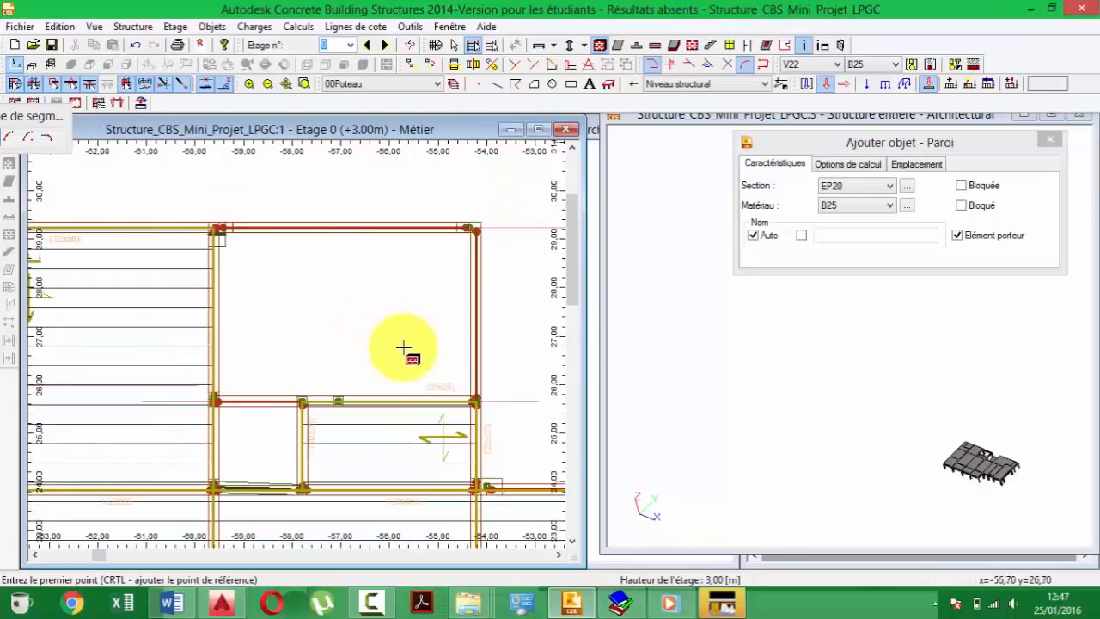
middle_drag(273, 295, 285, 361)
scroll(285, 361, down, 1)
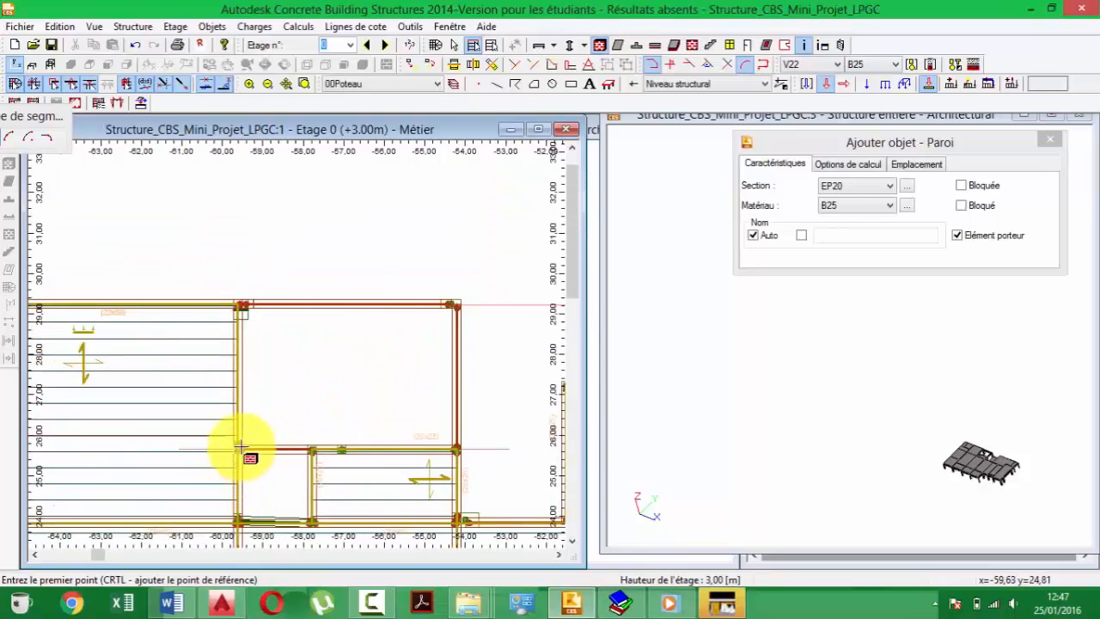
scroll(240, 446, up, 2)
click(235, 451)
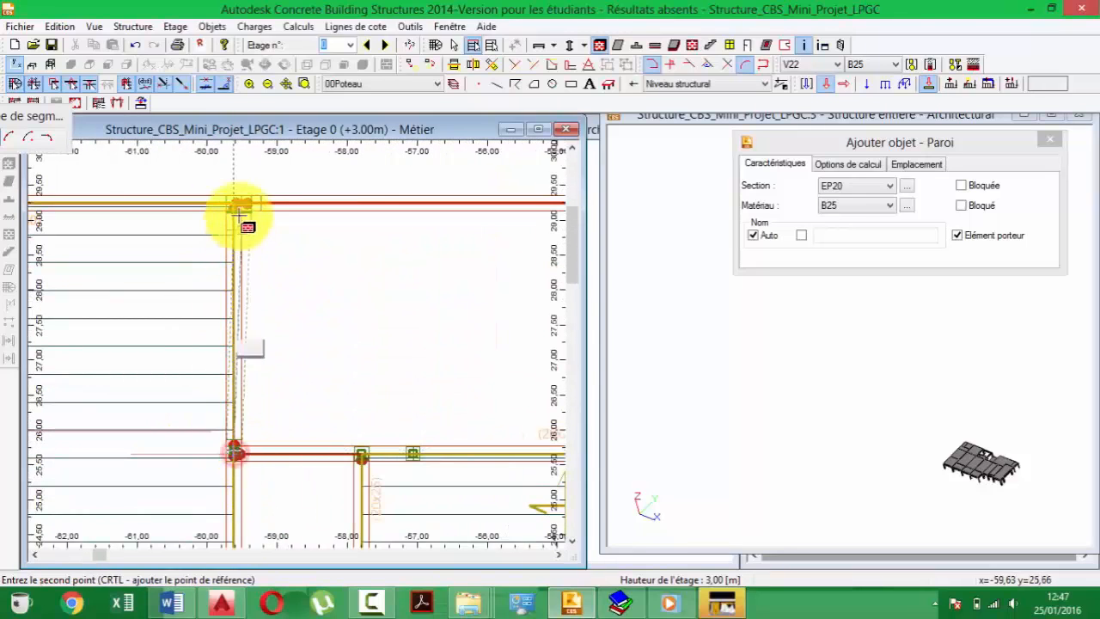
scroll(234, 203, up, 1)
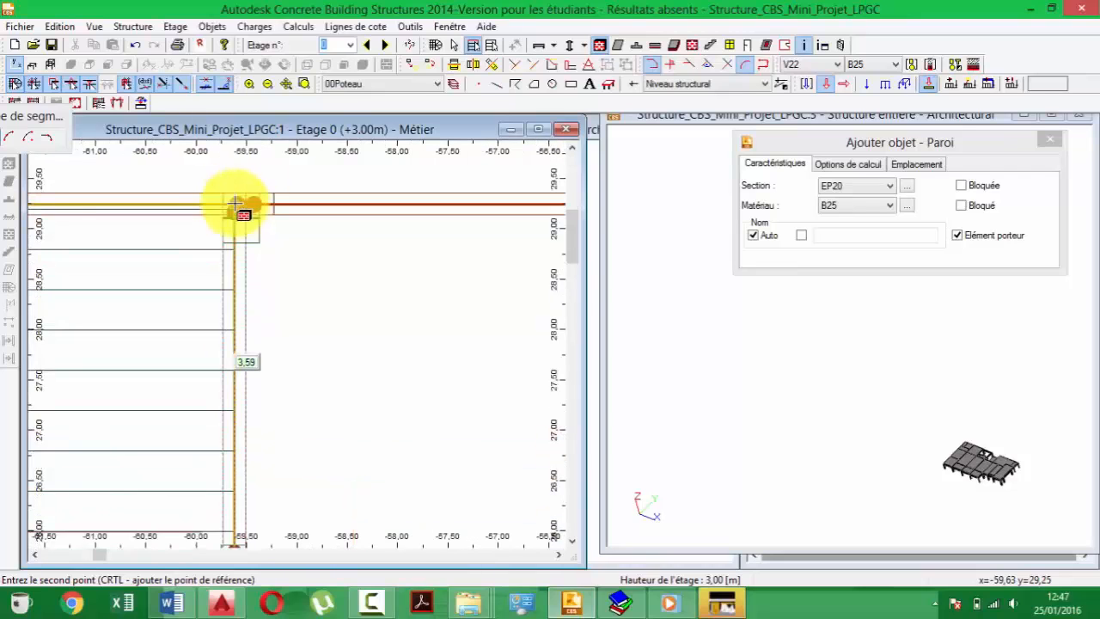
click(235, 204)
scroll(234, 203, down, 1)
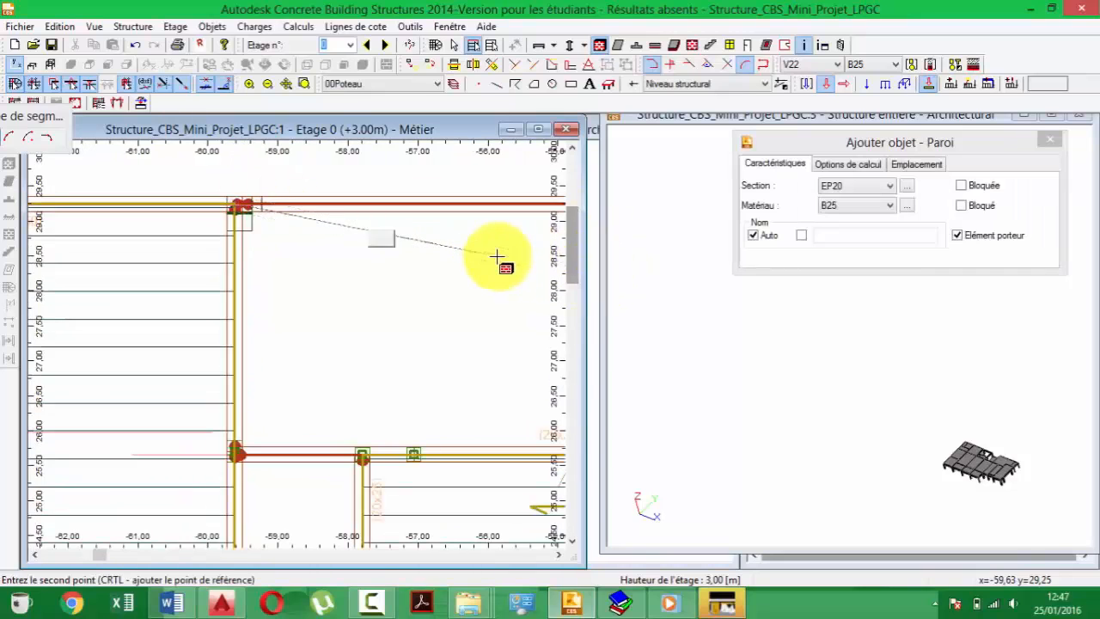
- Continue the wall along the stairwell's high-y edge to (-54.23, 29.25) and along its high-x side to (-54.23, 25.66)
middle_drag(499, 258, 226, 289)
scroll(337, 238, up, 2)
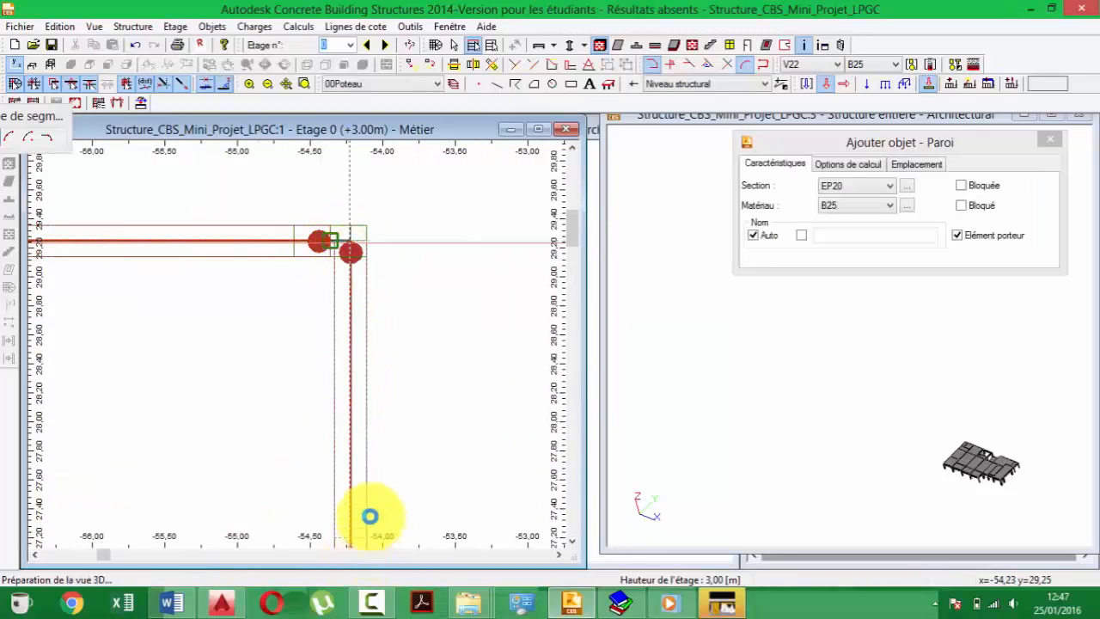
middle_drag(376, 389, 371, 211)
scroll(335, 447, down, 2)
middle_drag(335, 447, 315, 263)
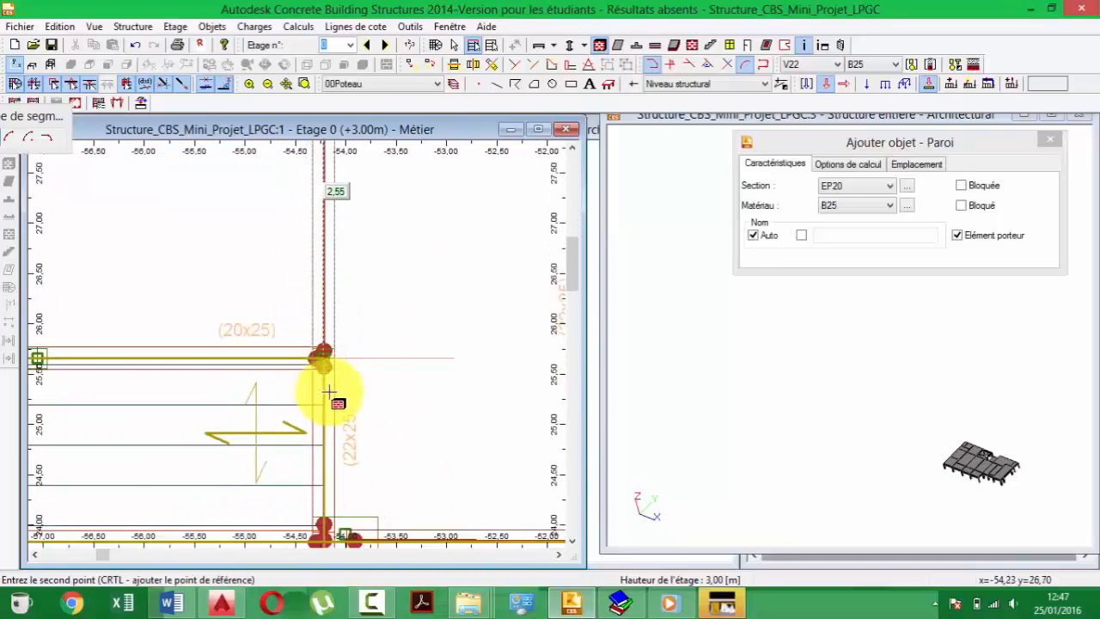
scroll(324, 348, up, 4)
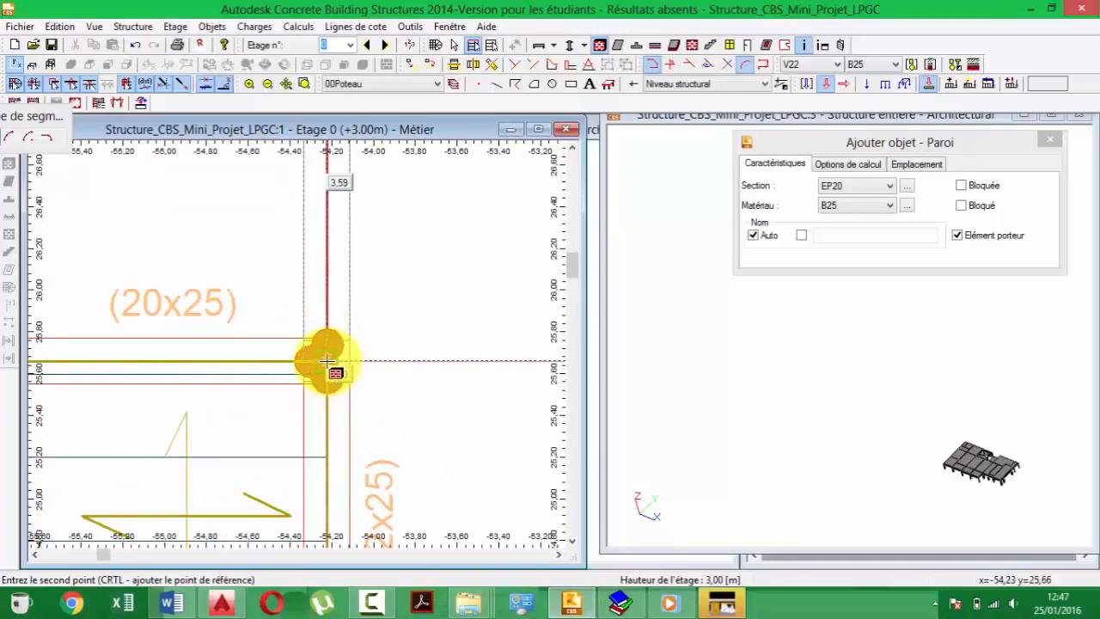
click(327, 361)
scroll(319, 328, down, 2)
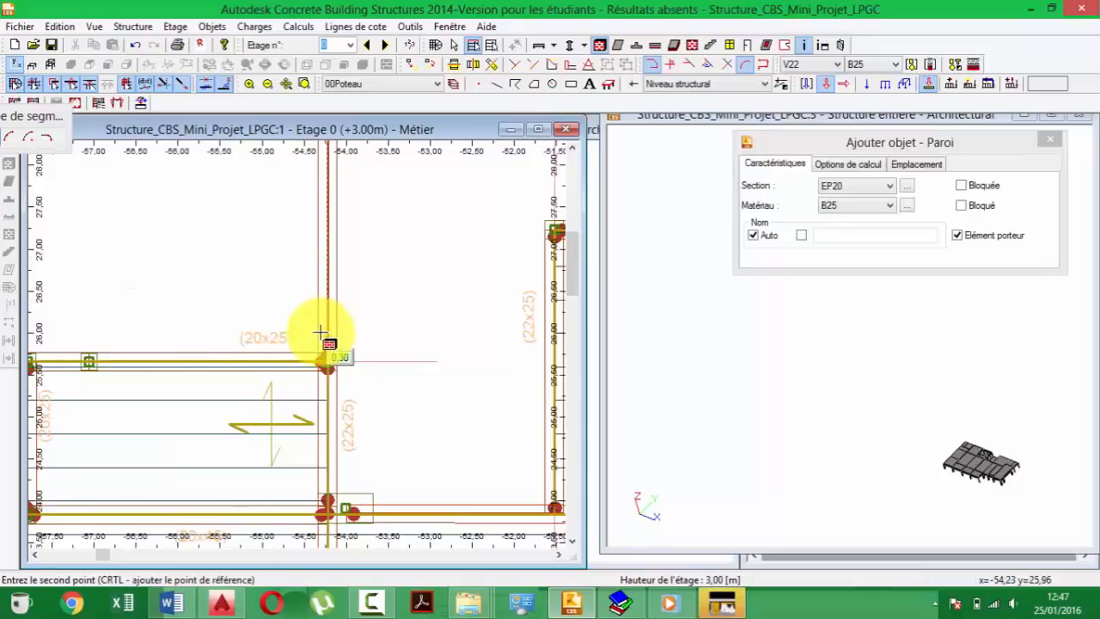
scroll(309, 335, down, 1)
scroll(278, 342, down, 1)
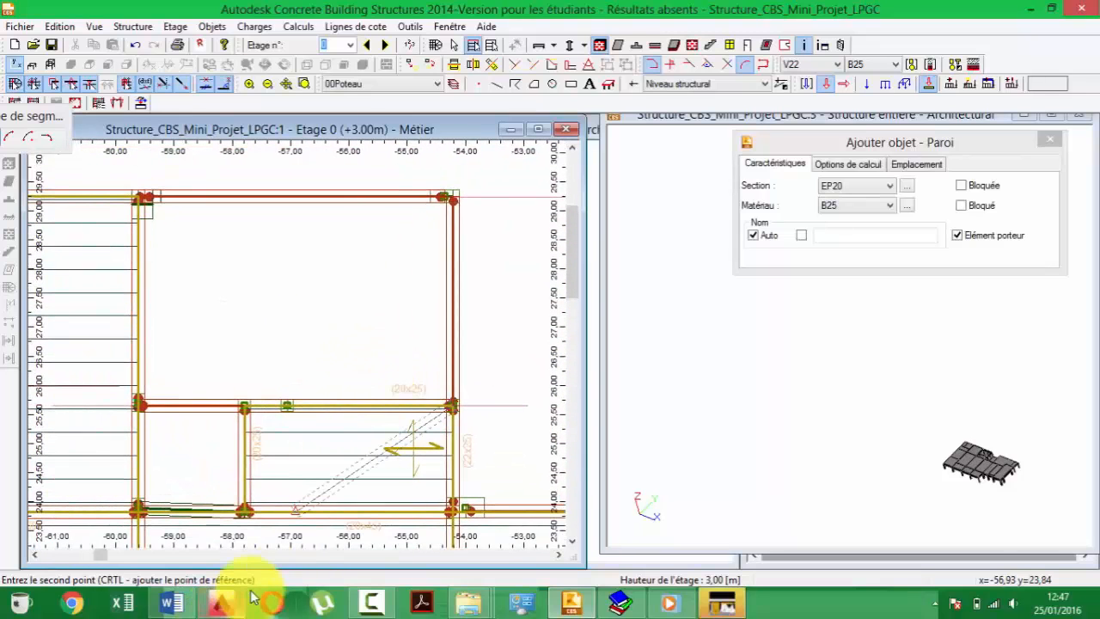
- Check the walls around the stairwell and on axis G in the AutoCAD plan, and end the wall chain in Concrete Building Structures
click(221, 603)
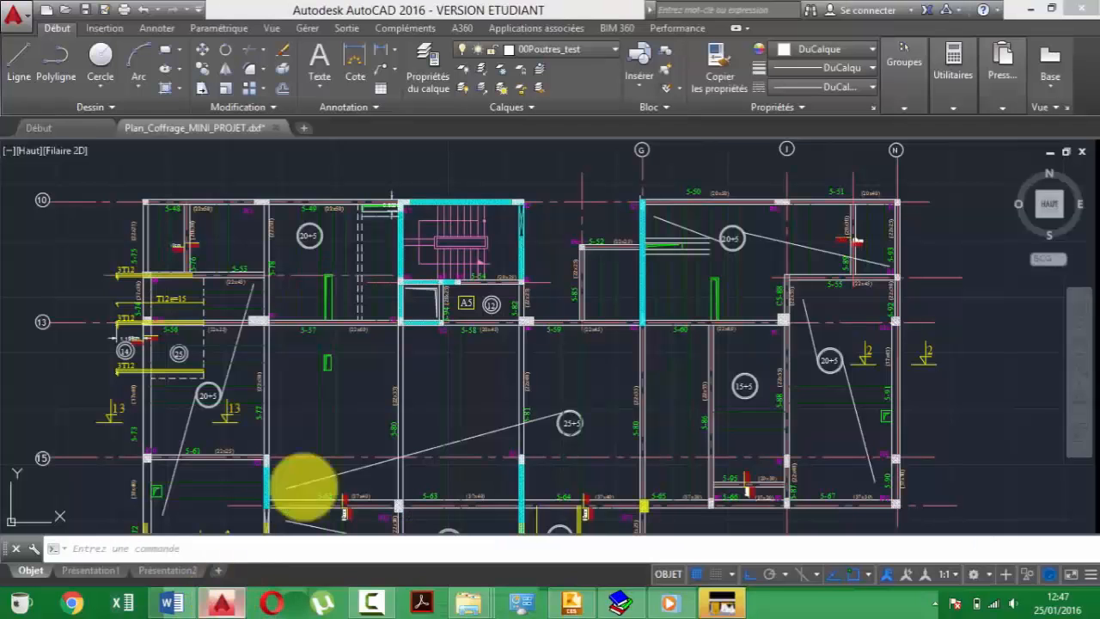
scroll(412, 308, up, 2)
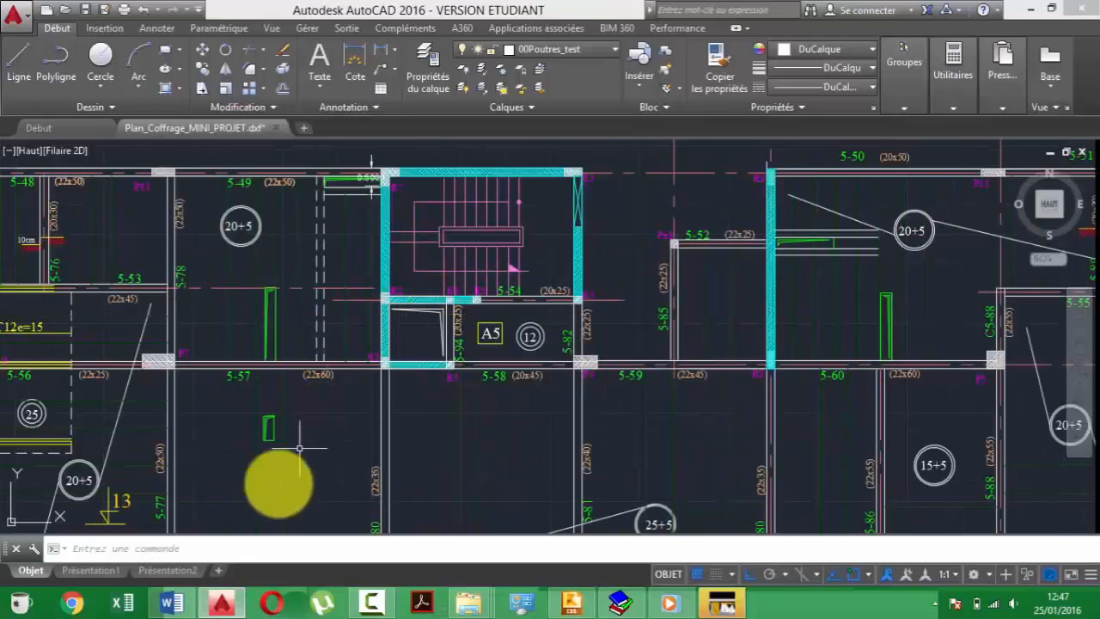
click(222, 606)
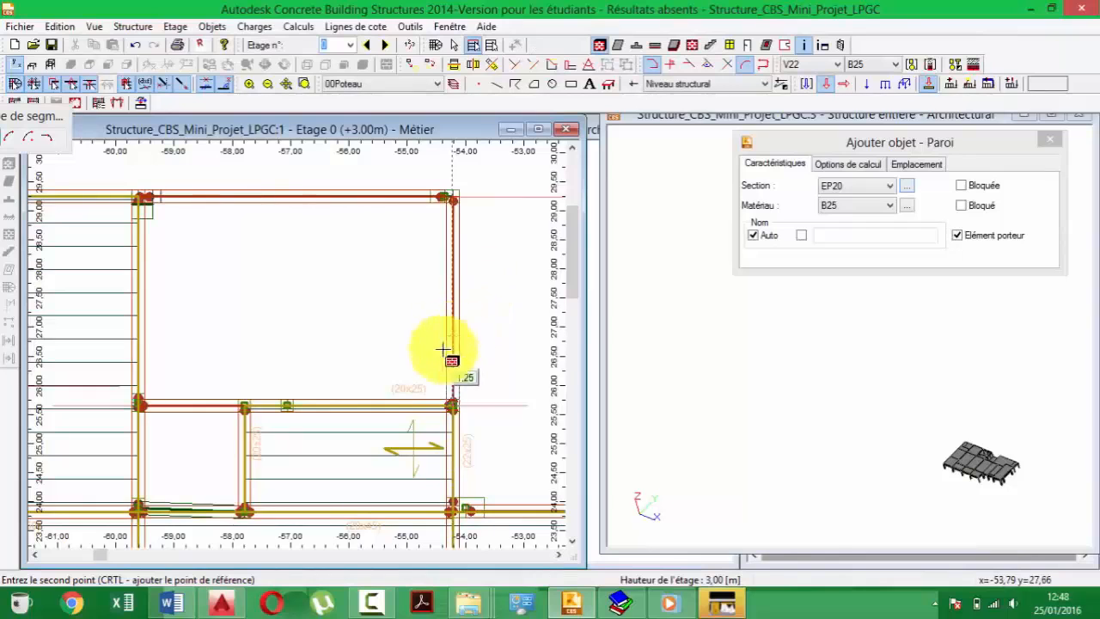
key(Escape)
- Draw the axis G wall from (-48.83, 29.12) to (-48.83, 23.99), and end the chain
scroll(452, 405, down, 1)
middle_drag(316, 357, 84, 285)
middle_drag(413, 333, 367, 352)
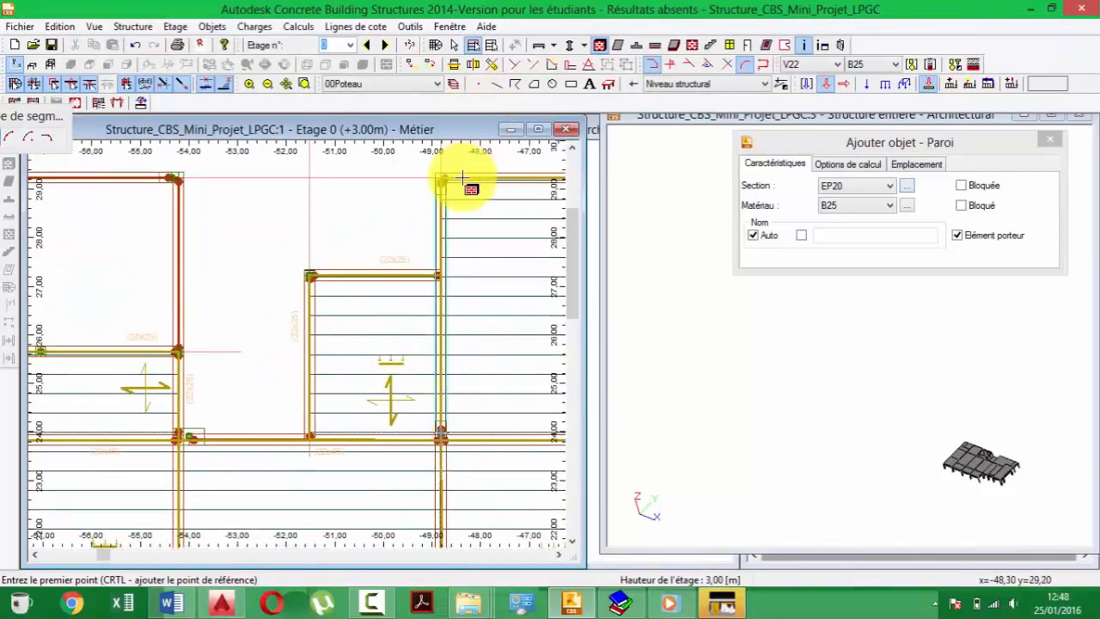
scroll(439, 185, up, 2)
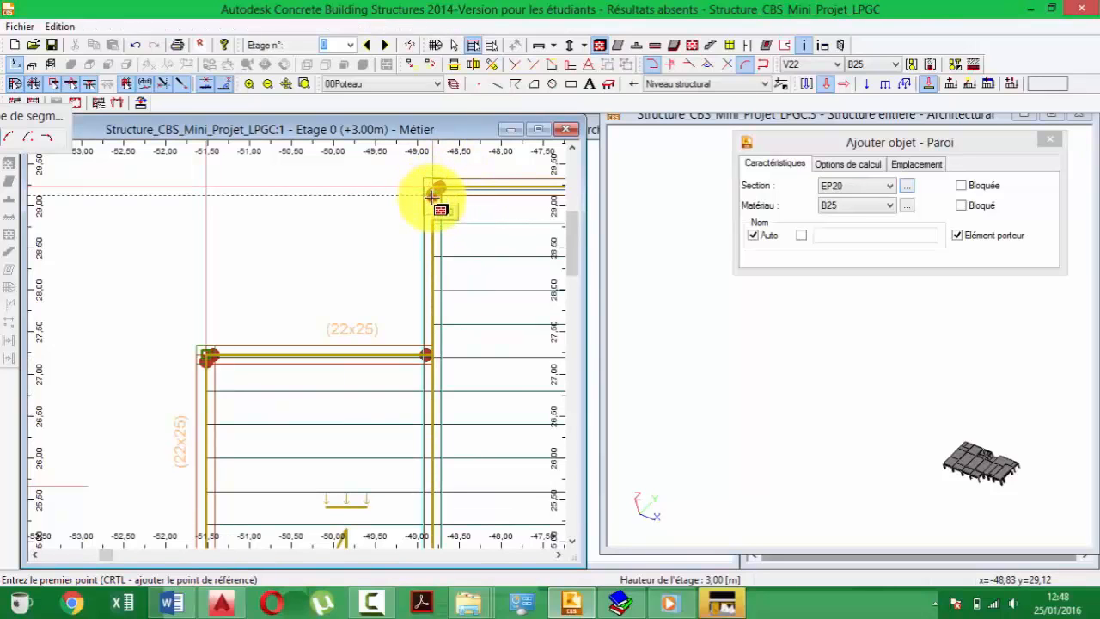
click(433, 197)
scroll(422, 449, down, 1)
middle_drag(422, 450, 407, 202)
scroll(417, 372, up, 2)
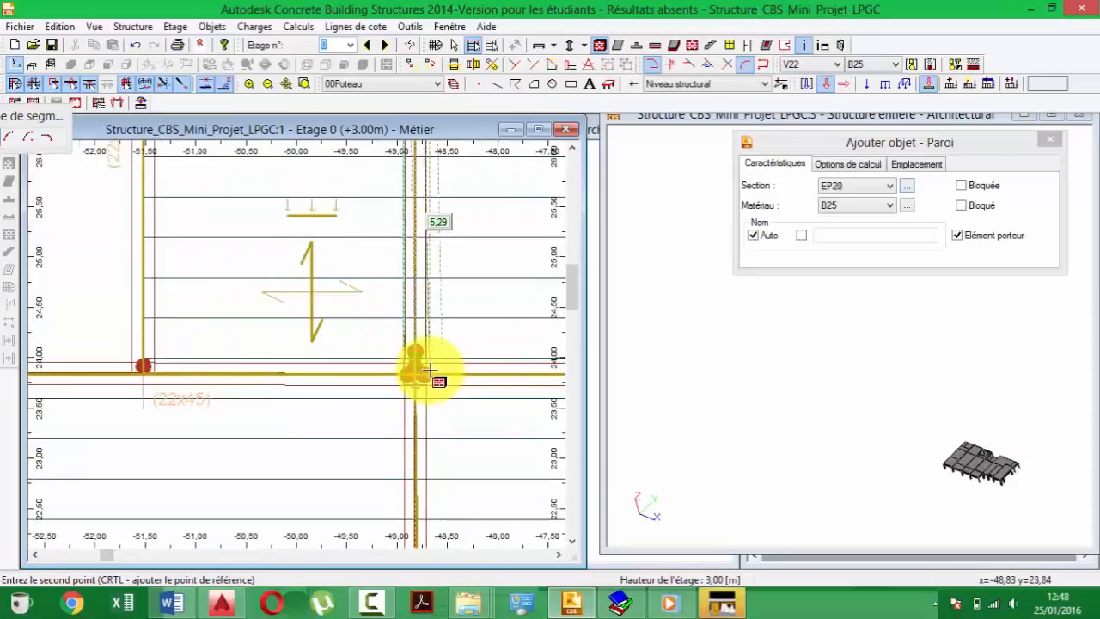
scroll(421, 365, up, 1)
click(418, 365)
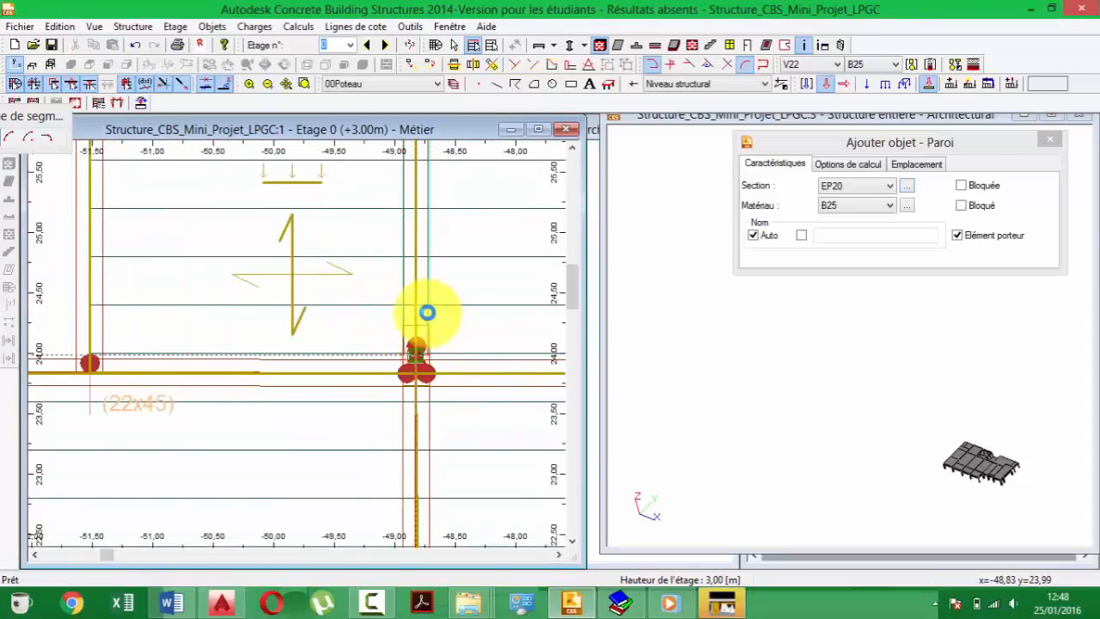
click(416, 302)
scroll(408, 303, down, 3)
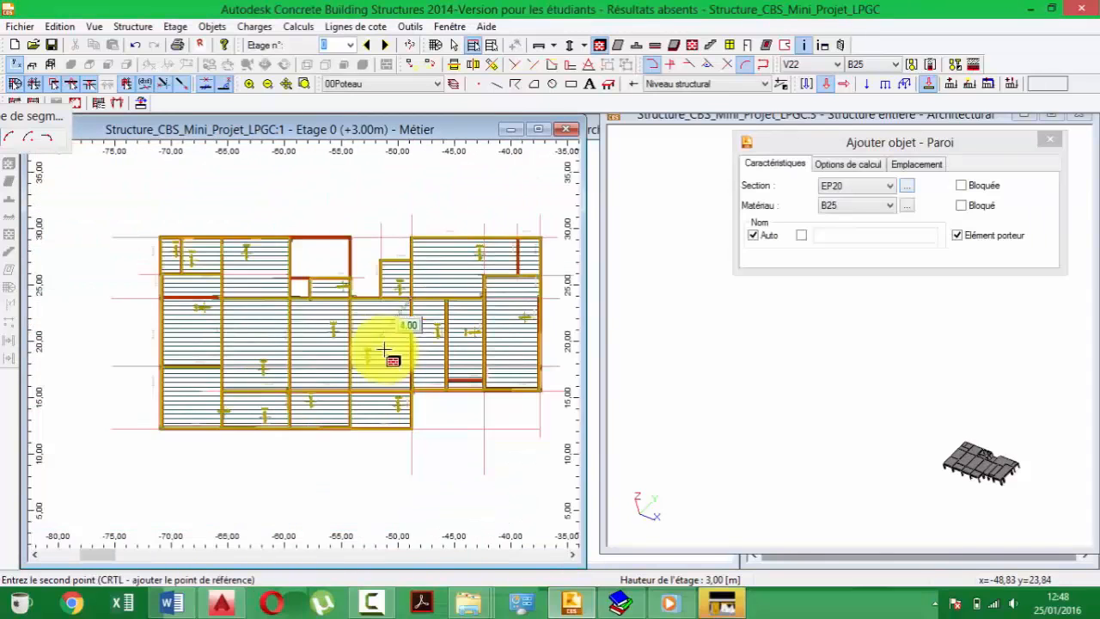
scroll(386, 306, down, 1)
key(Escape)
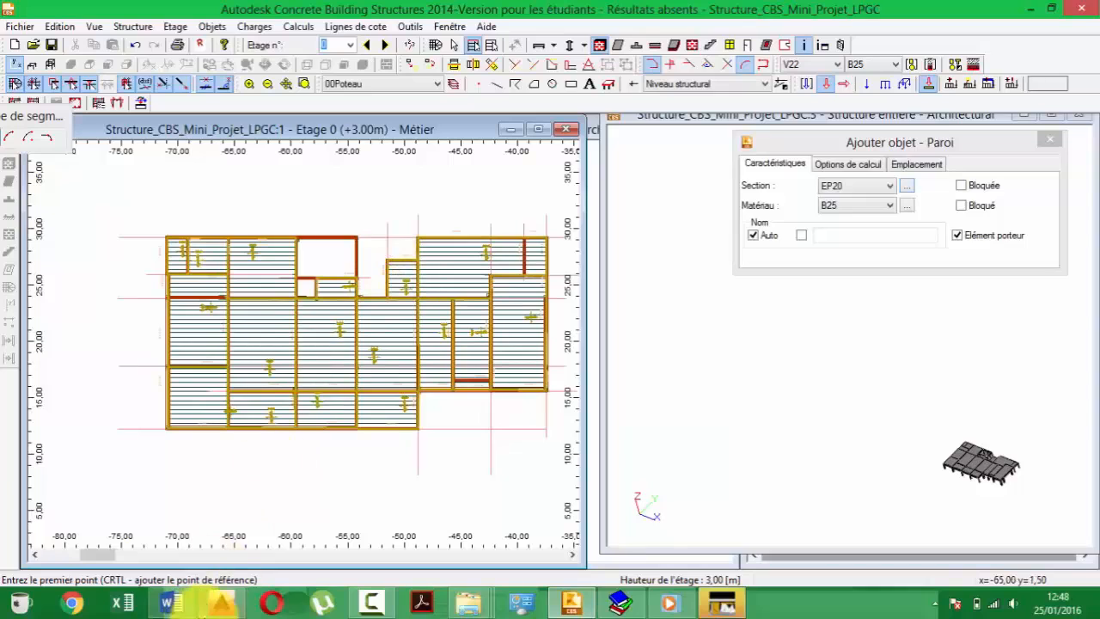
- Switch to AutoCAD and examine the cyan-hatched walls between axes 15 and 18 in the formwork plan
click(220, 603)
scroll(511, 438, down, 5)
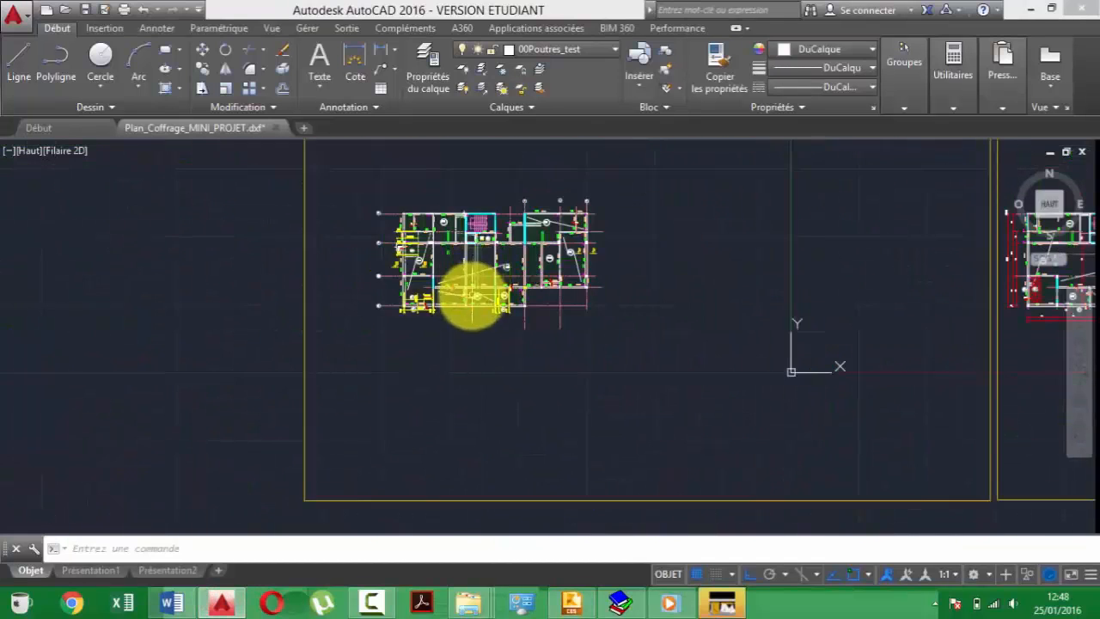
scroll(472, 292, up, 12)
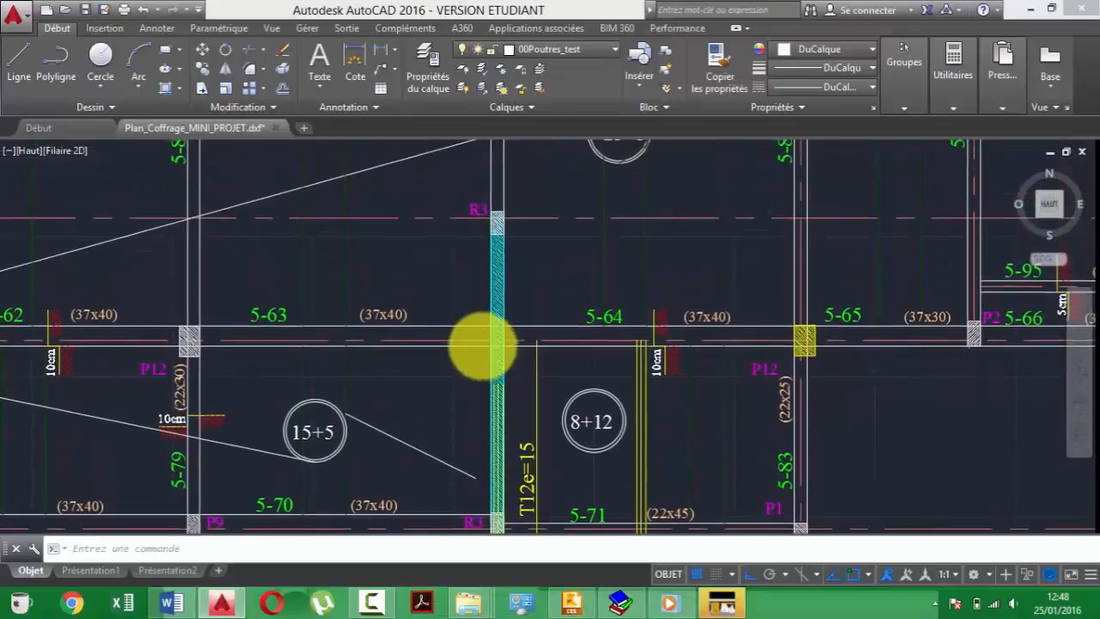
scroll(482, 345, down, 5)
middle_drag(503, 352, 495, 336)
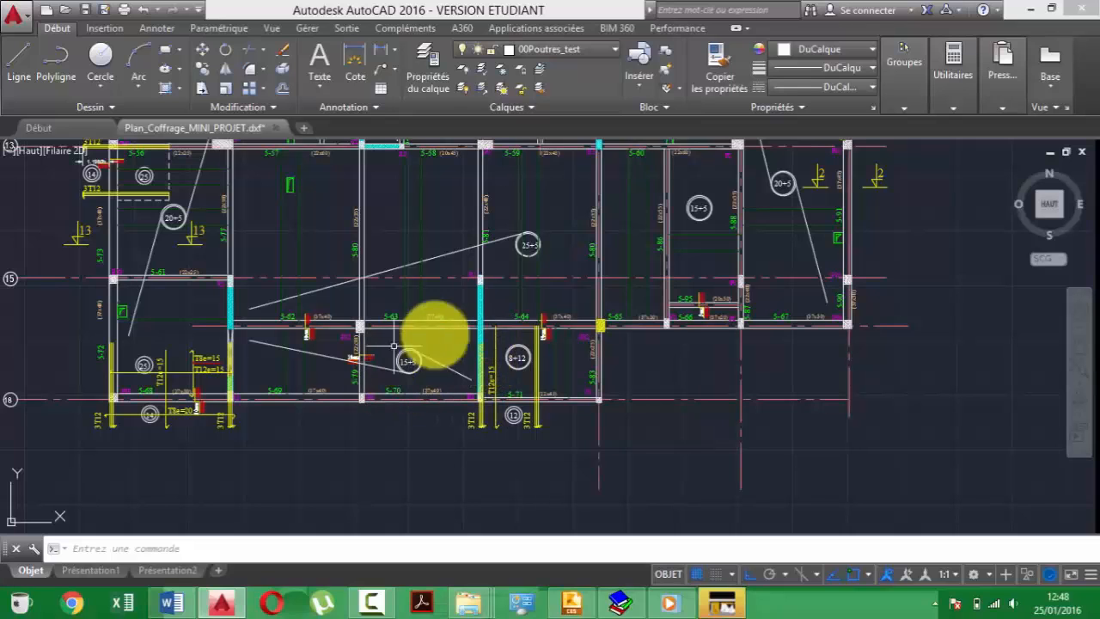
scroll(478, 373, up, 4)
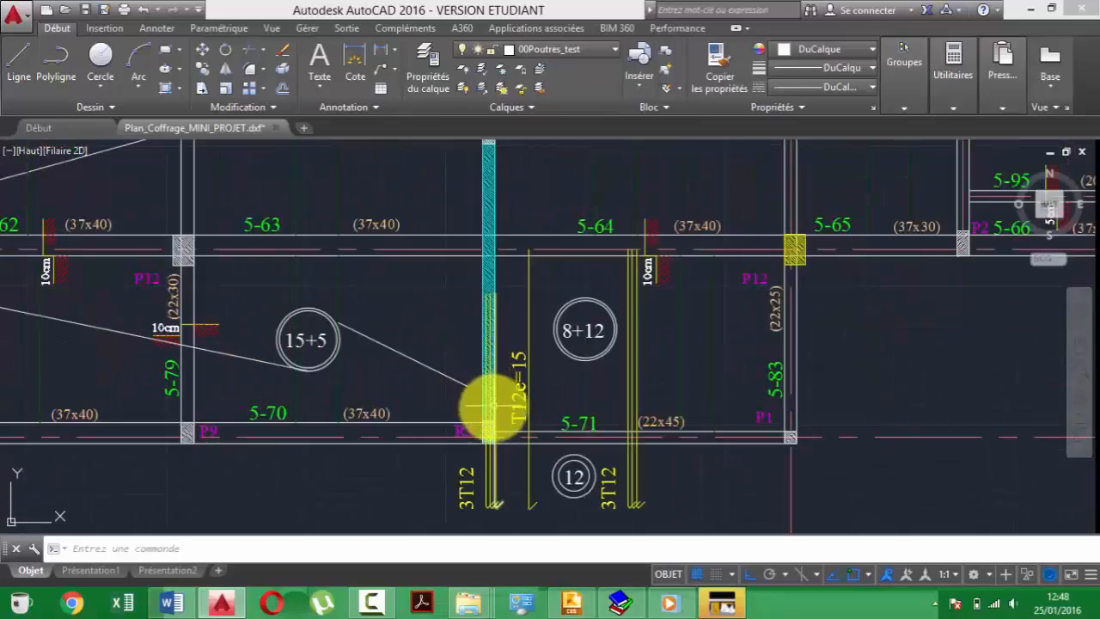
middle_drag(490, 195, 486, 300)
scroll(487, 300, down, 2)
middle_drag(501, 355, 511, 342)
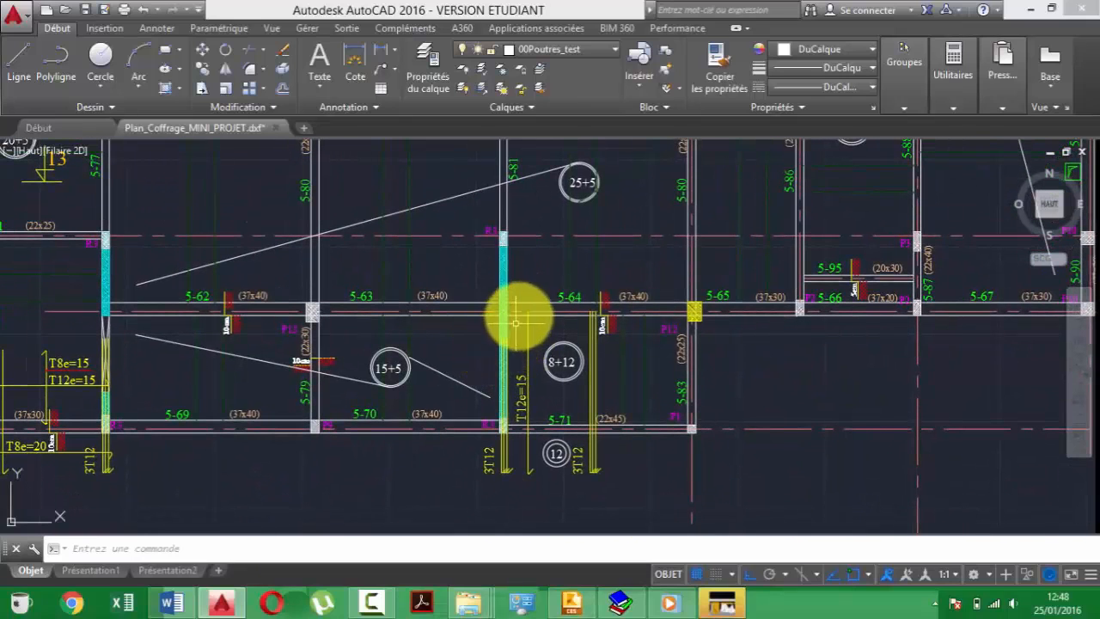
middle_drag(528, 387, 579, 369)
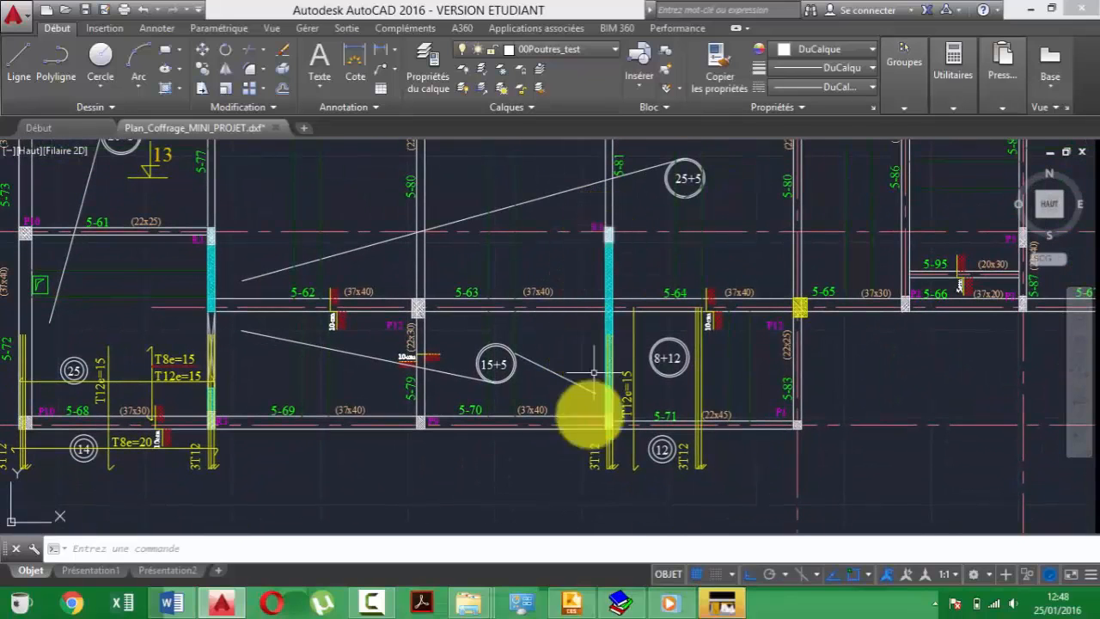
scroll(582, 403, down, 6)
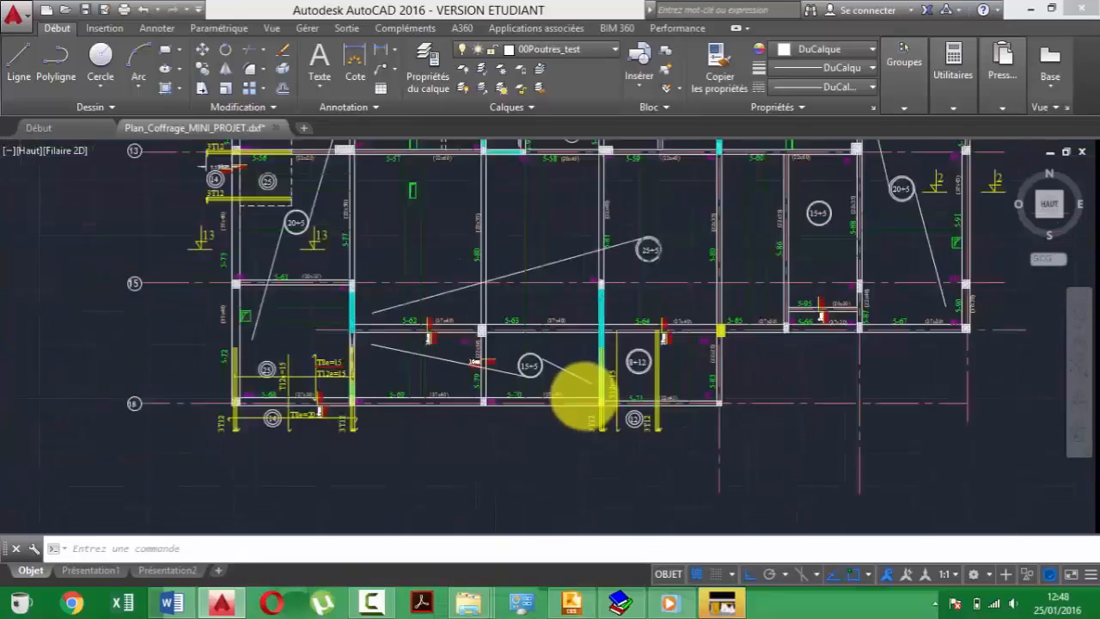
click(222, 601)
middle_drag(444, 325, 399, 313)
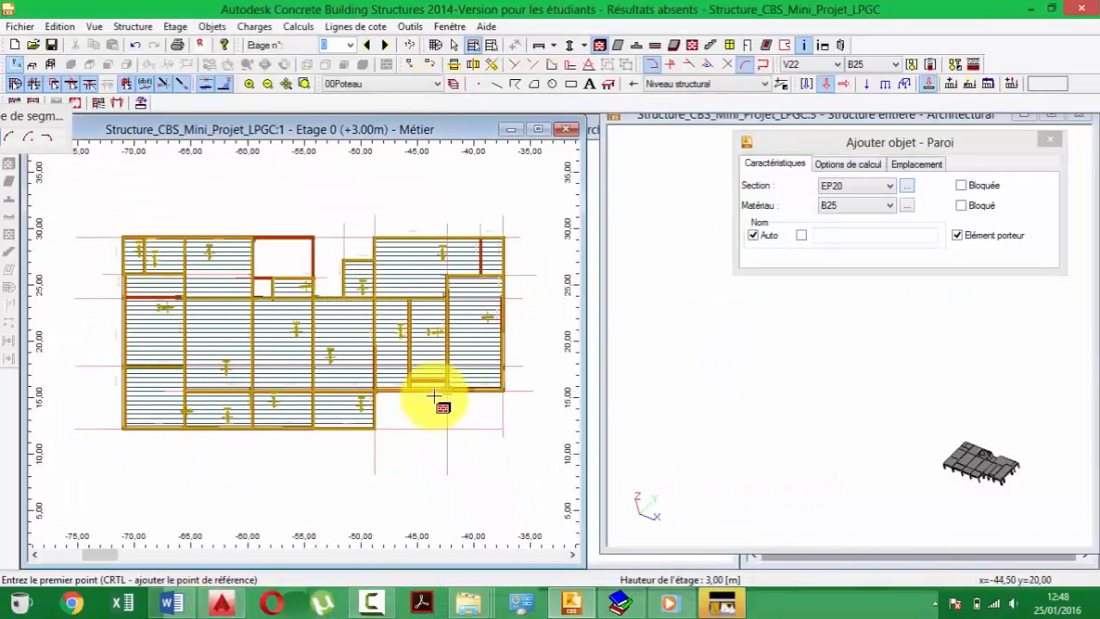
click(574, 606)
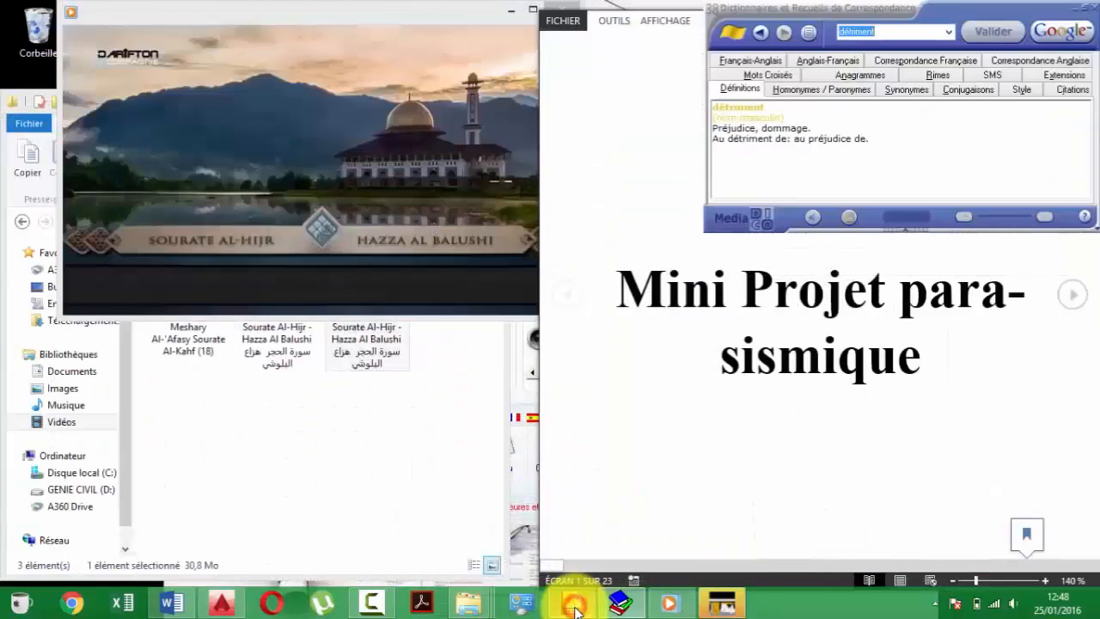
click(573, 606)
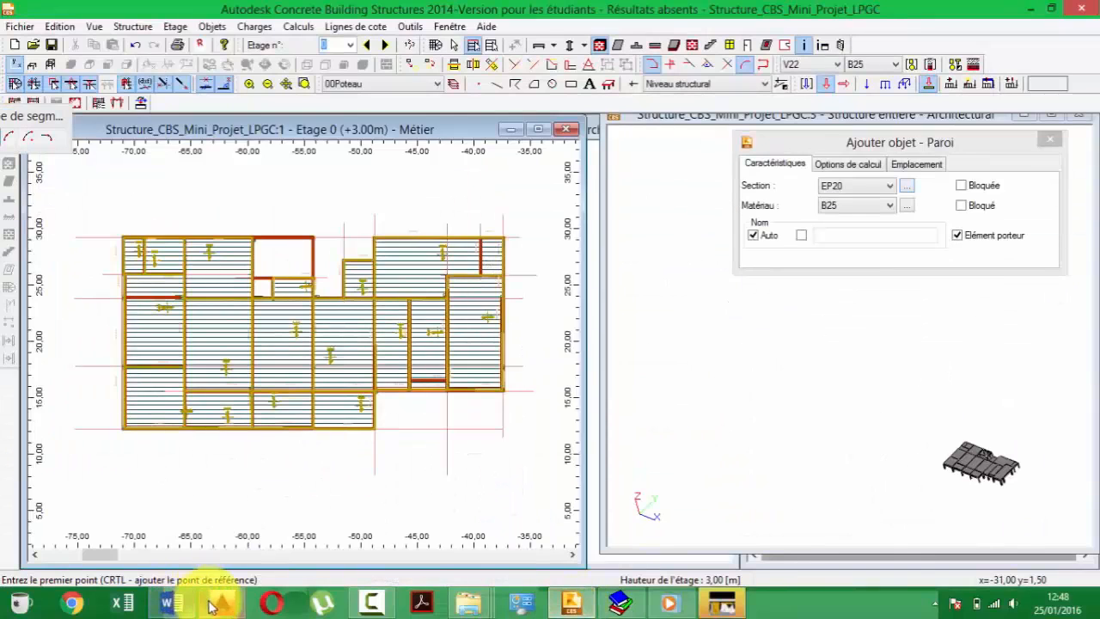
- Recheck the R3 wall beside beam 5-71 in AutoCAD, and draw it in Concrete Building Structures from (-54.23, 12.38) to (-54.23, 17.74)
click(220, 604)
scroll(612, 393, up, 5)
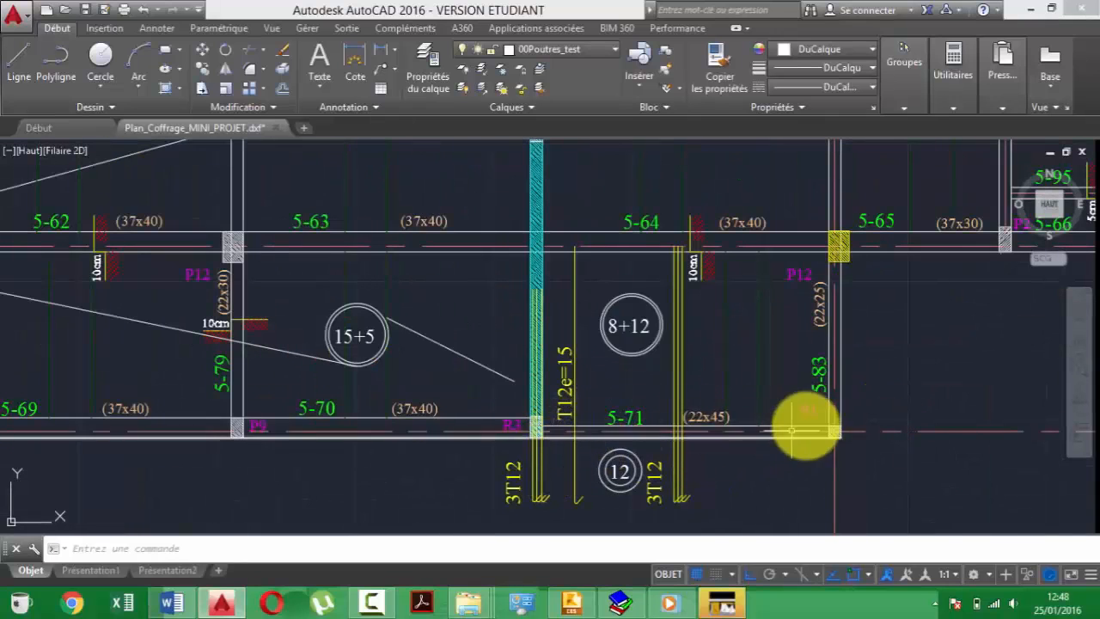
scroll(526, 417, down, 5)
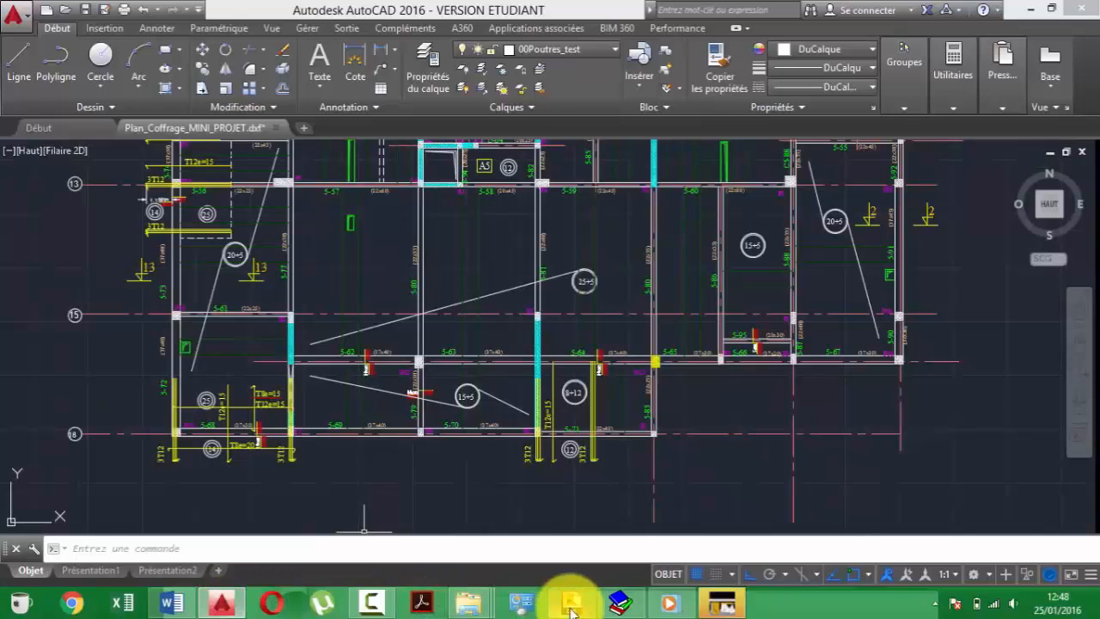
mouse_move(571, 610)
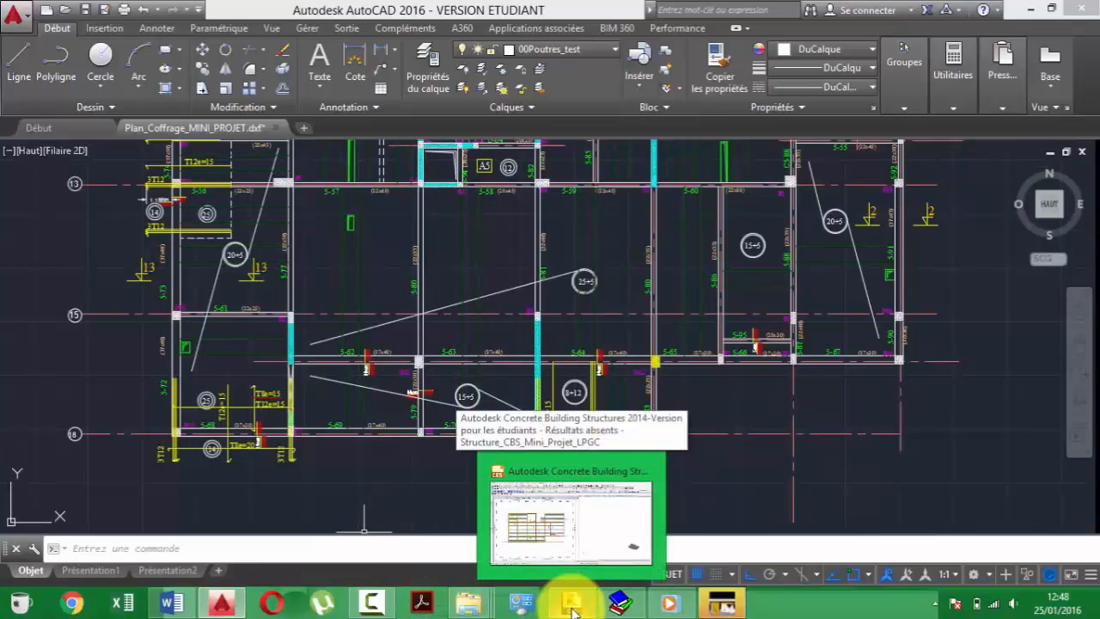
click(571, 609)
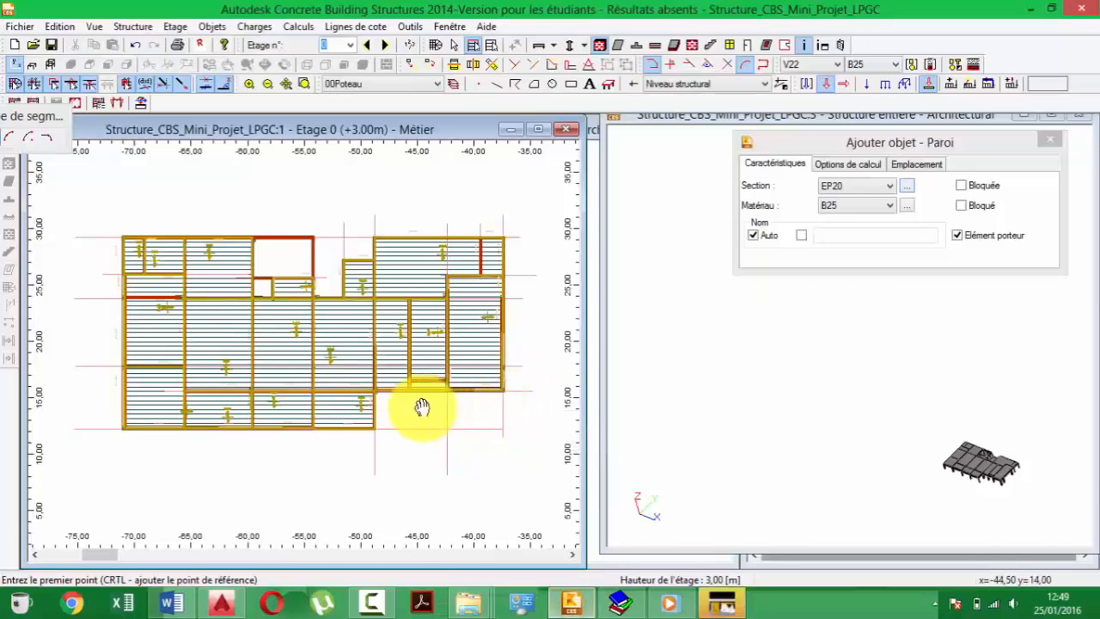
scroll(323, 494, up, 3)
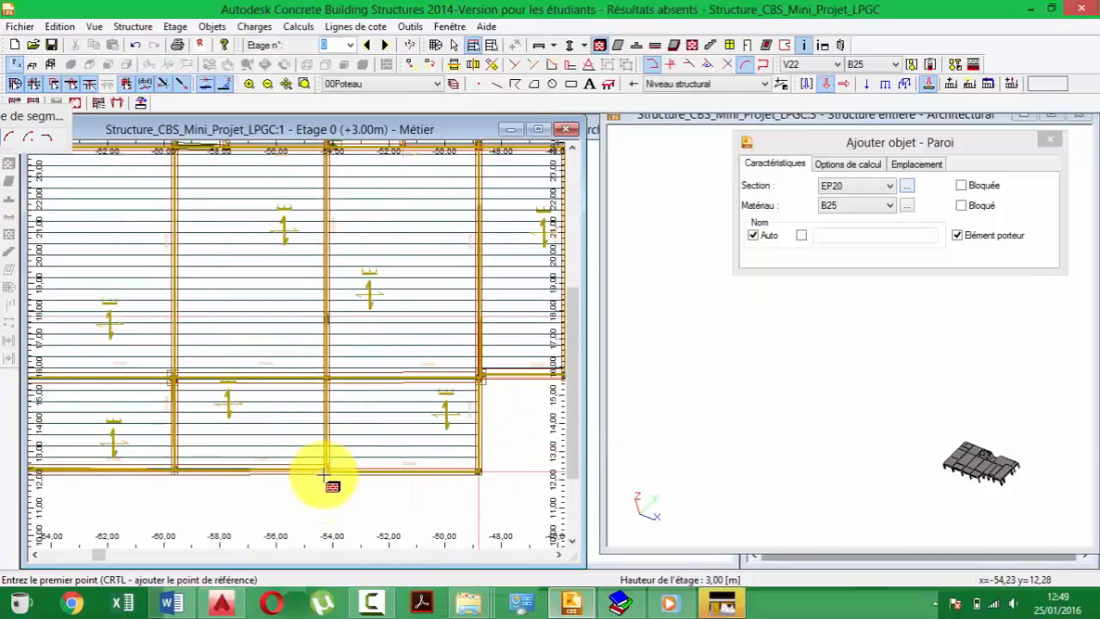
scroll(323, 473, up, 3)
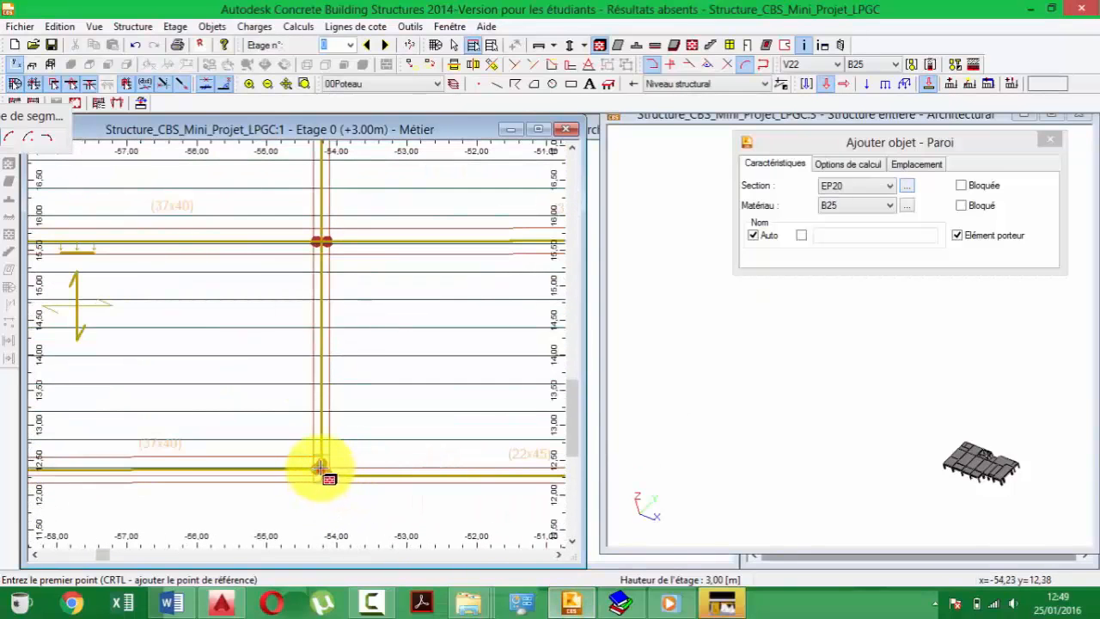
click(319, 467)
scroll(327, 473, down, 3)
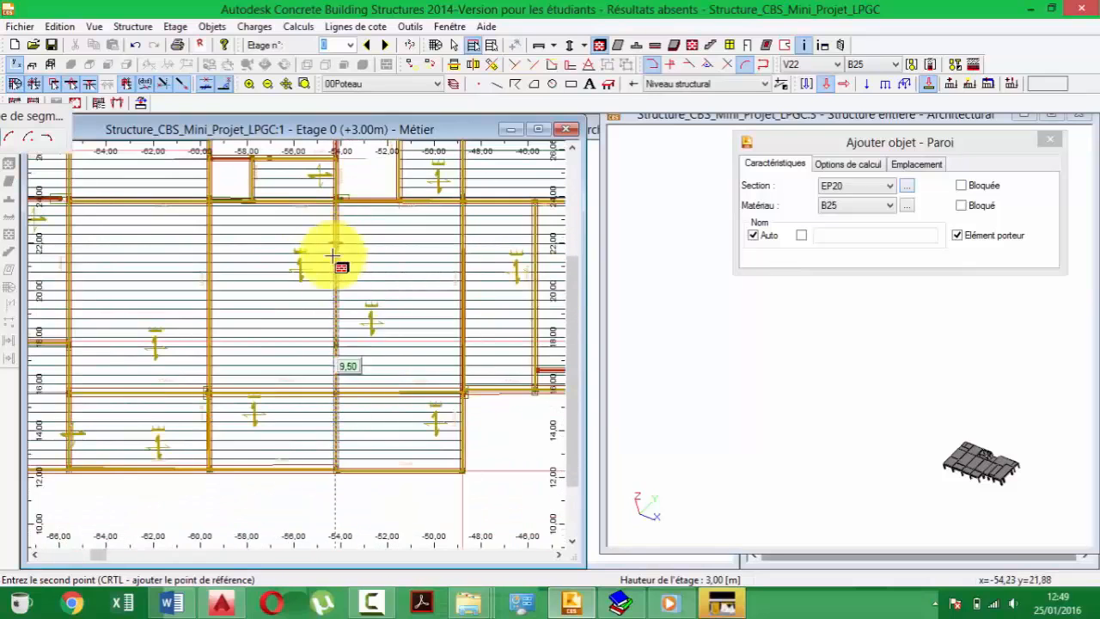
scroll(336, 340, up, 3)
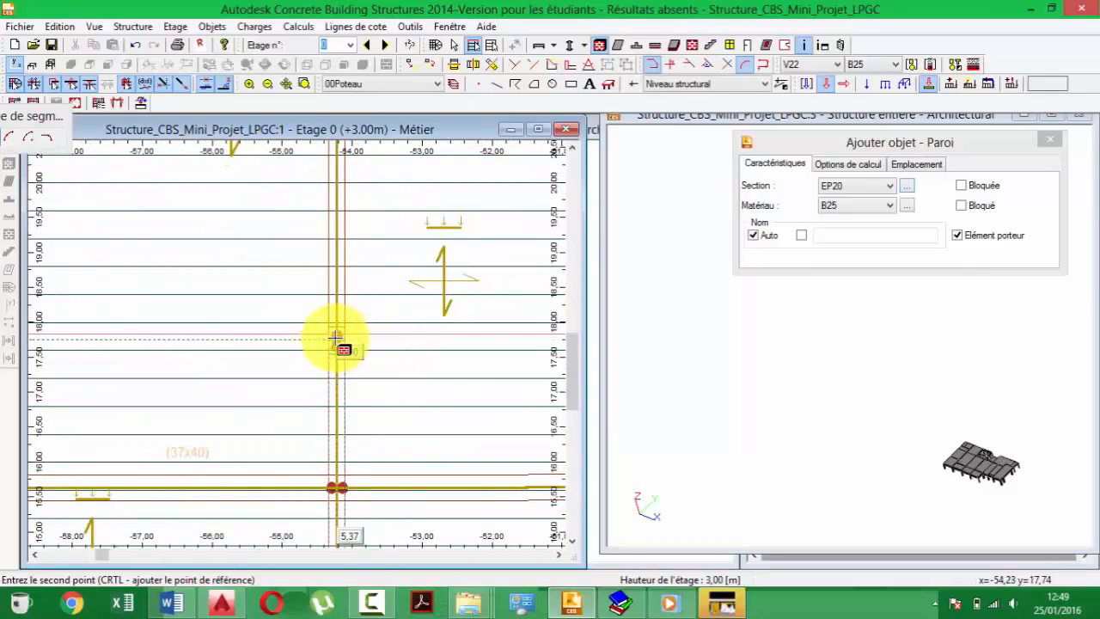
scroll(317, 357, down, 3)
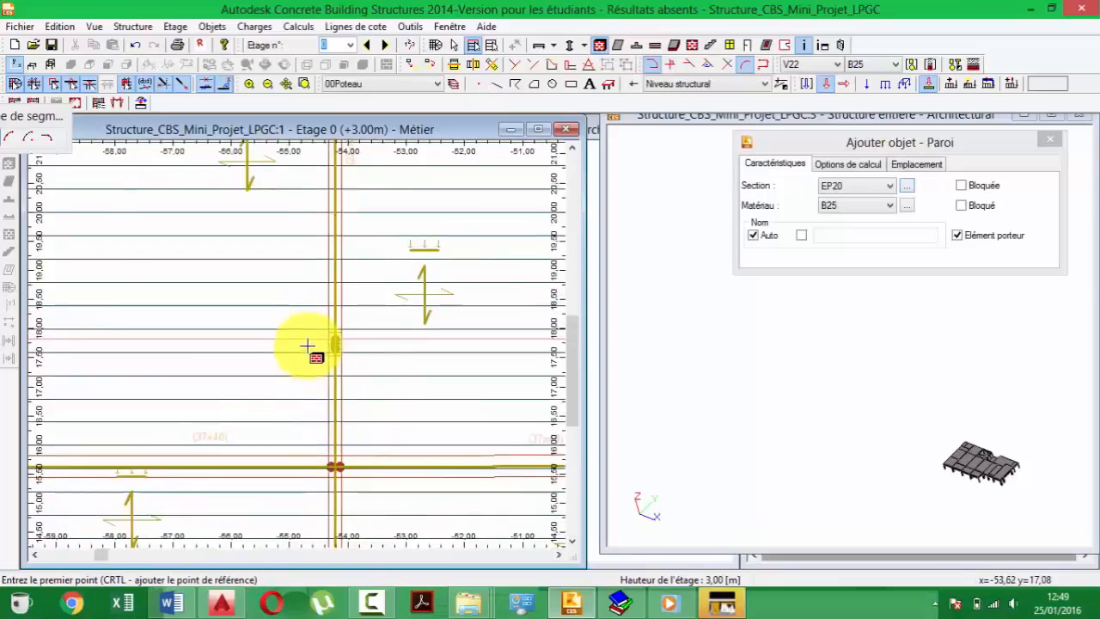
middle_drag(327, 376, 360, 322)
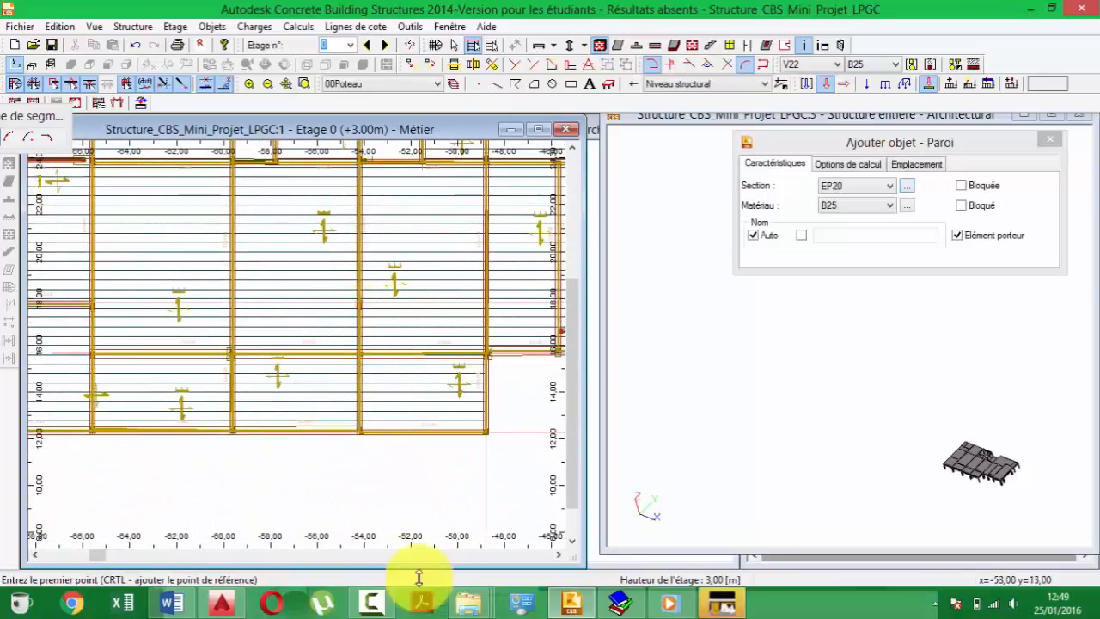
- Switch to AutoCAD and examine the cyan-hatched wall and its crossed opening between axes 15 and 18 near beam 5-62, and return to Concrete Building Structures
click(569, 601)
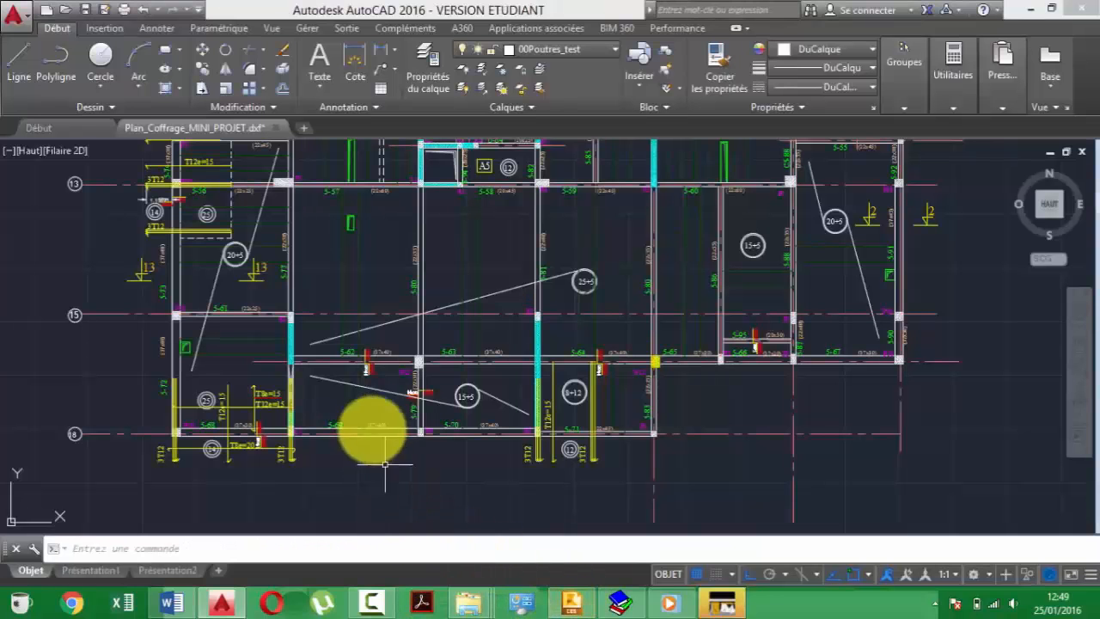
scroll(300, 418, up, 6)
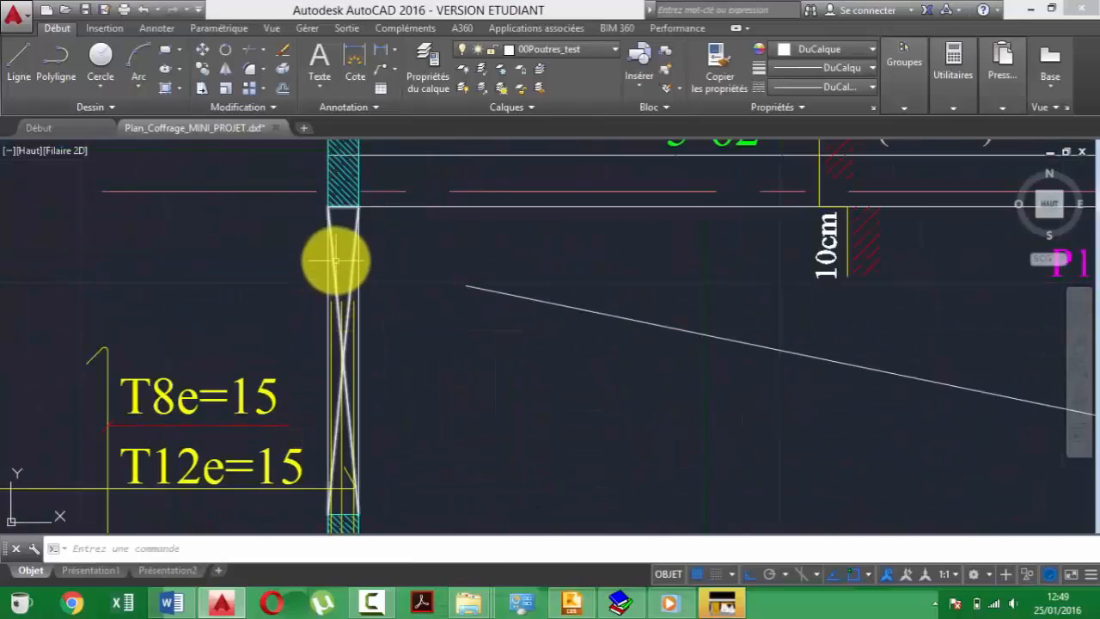
scroll(336, 257, down, 6)
scroll(336, 234, down, 3)
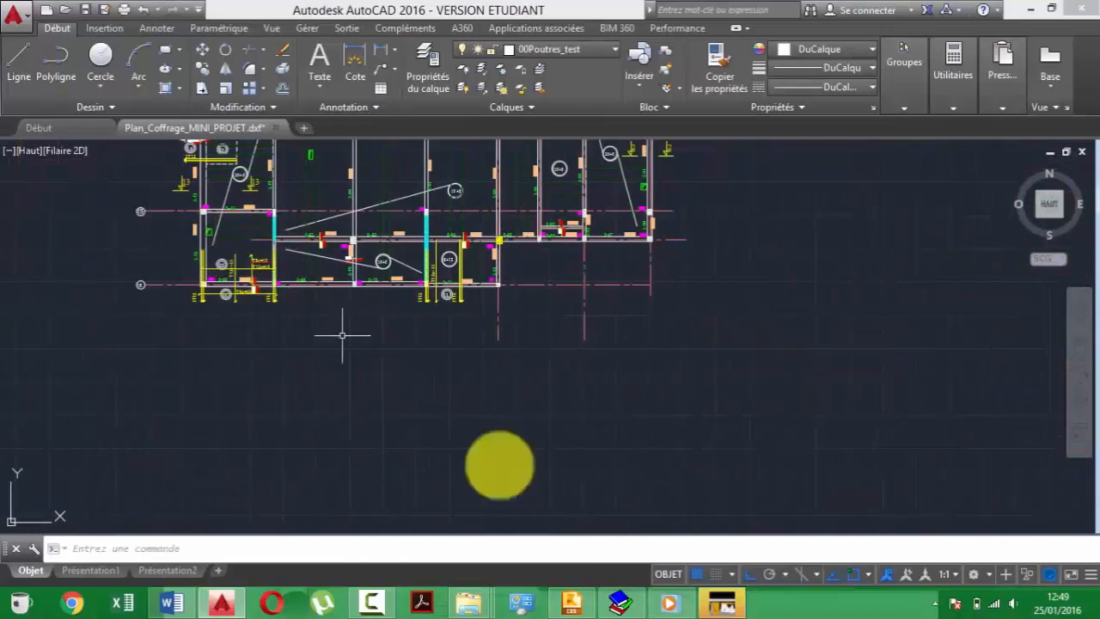
click(574, 604)
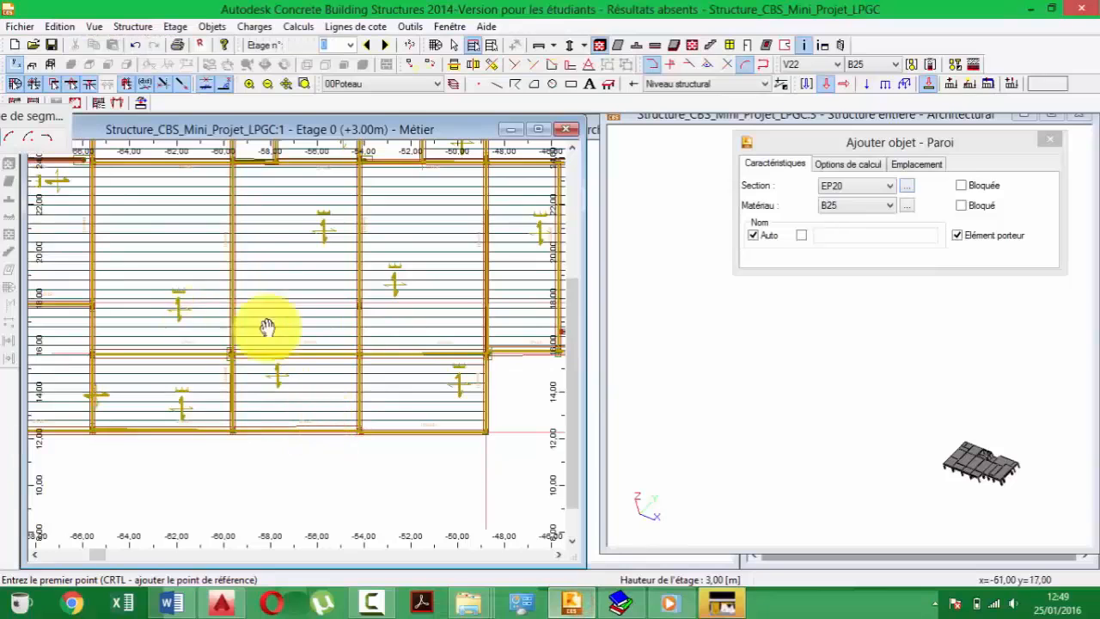
- Draw the wall chain along x = -65.63 from the axis 15 column through about y = 15.6 toward the axis 18 column, and end the chain
scroll(524, 349, up, 3)
scroll(464, 326, up, 4)
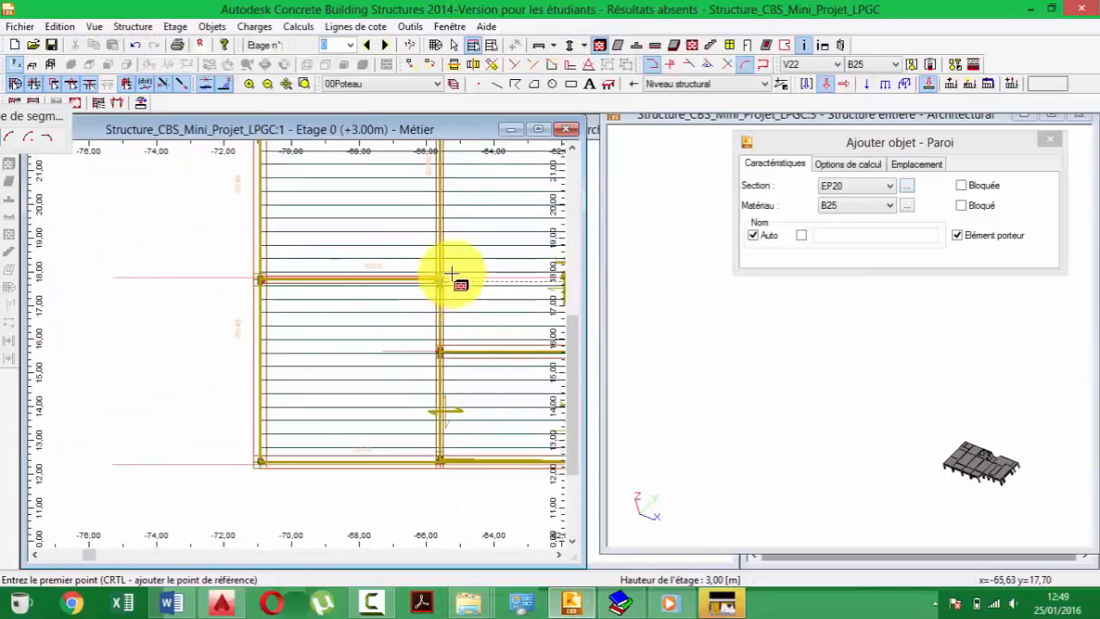
click(436, 280)
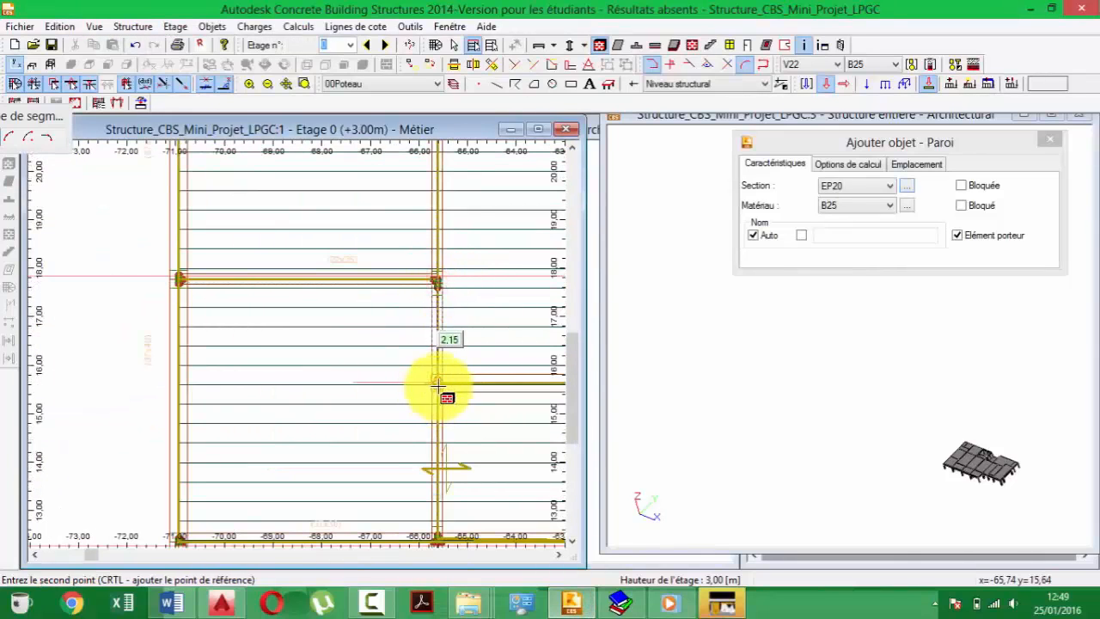
click(436, 382)
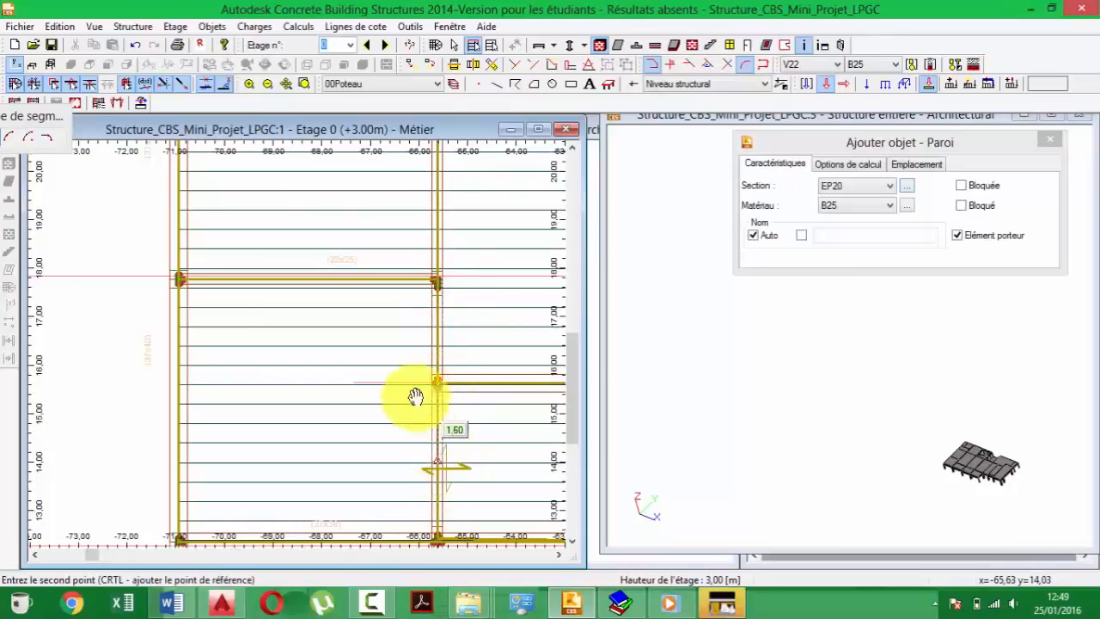
scroll(411, 479, up, 2)
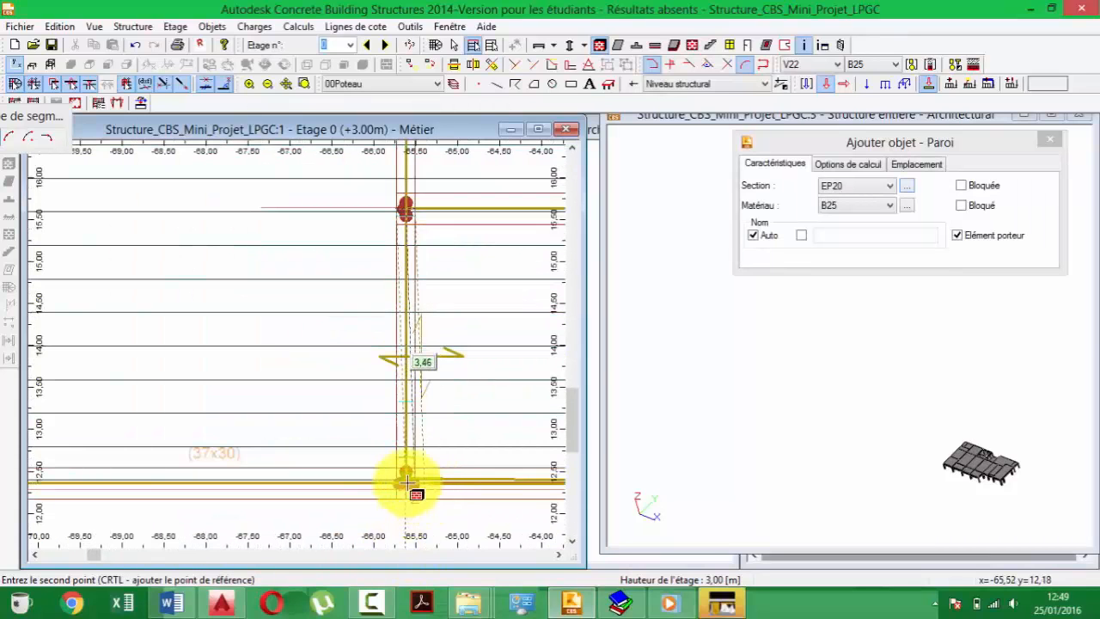
click(415, 436)
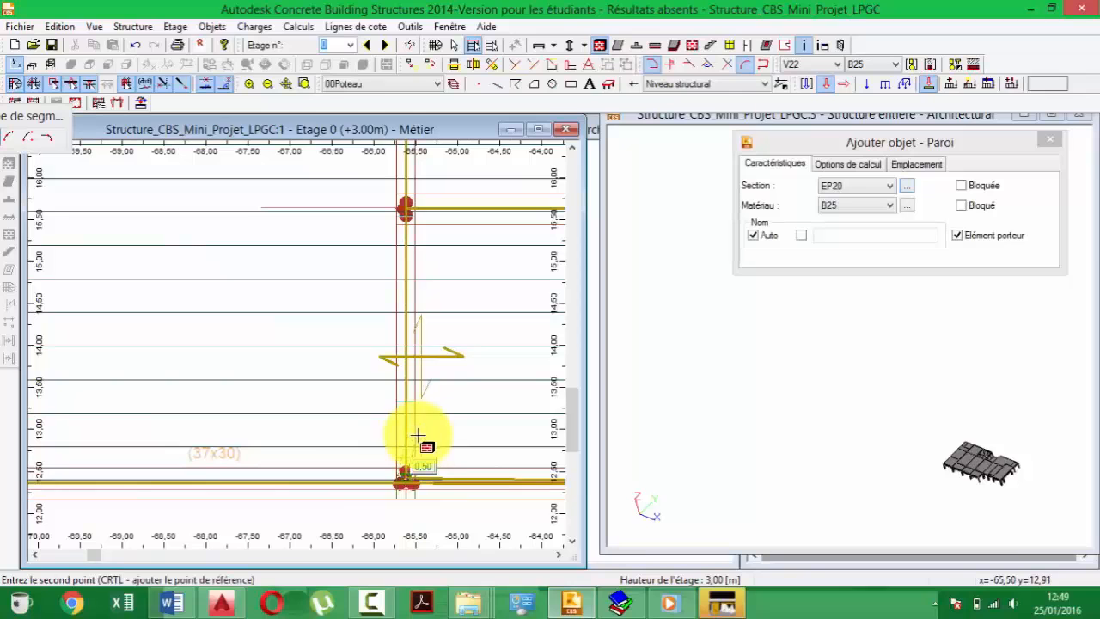
click(429, 391)
scroll(418, 380, down, 5)
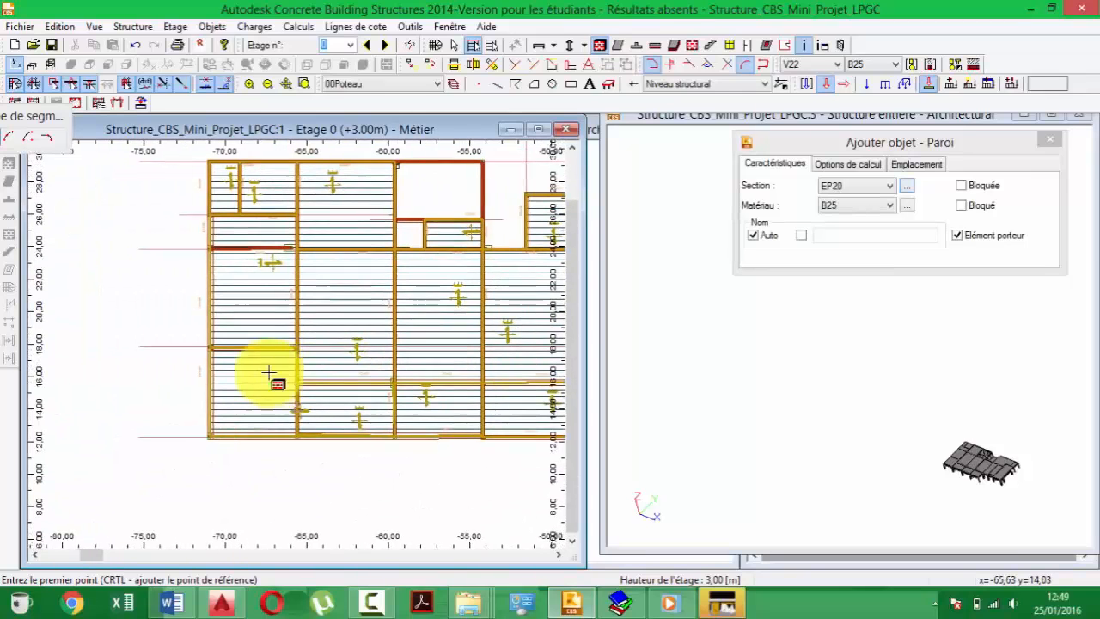
- Inspect the floor 0 model and the stairwell walls in the 3D view from different angles
middle_drag(269, 372, 244, 370)
middle_drag(1007, 467, 846, 432)
scroll(780, 432, up, 2)
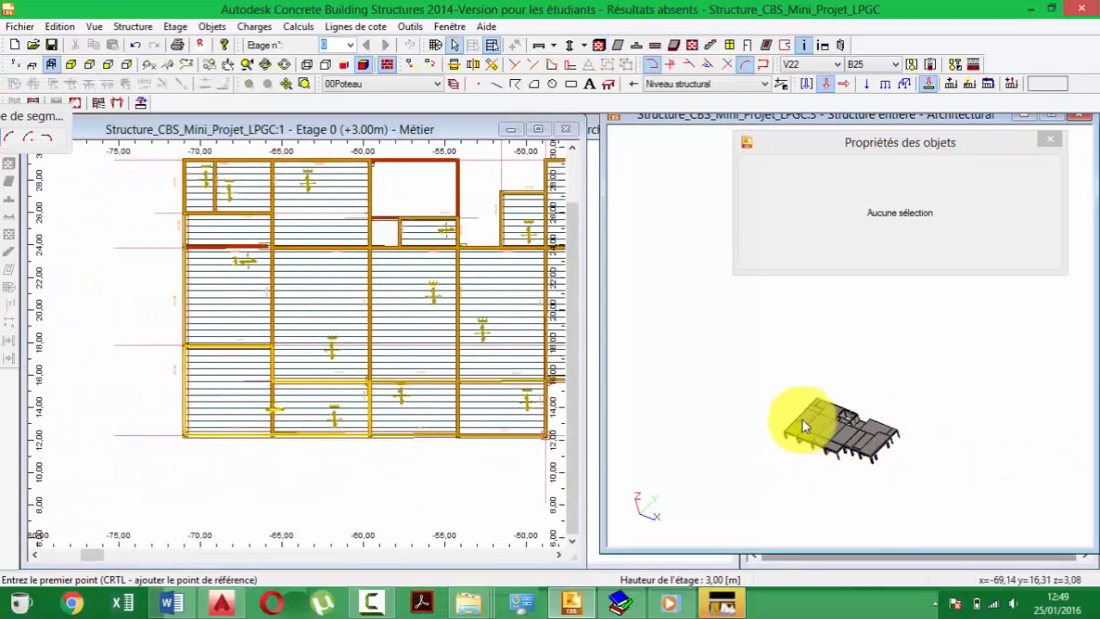
scroll(820, 433, up, 3)
middle_drag(928, 516, 872, 497)
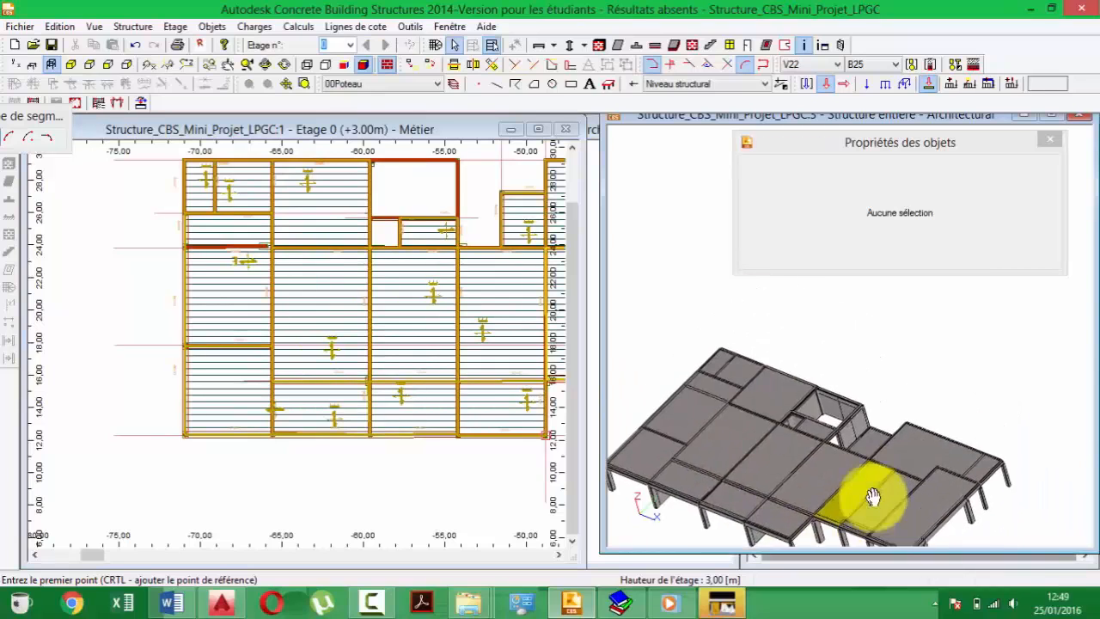
scroll(872, 441, up, 4)
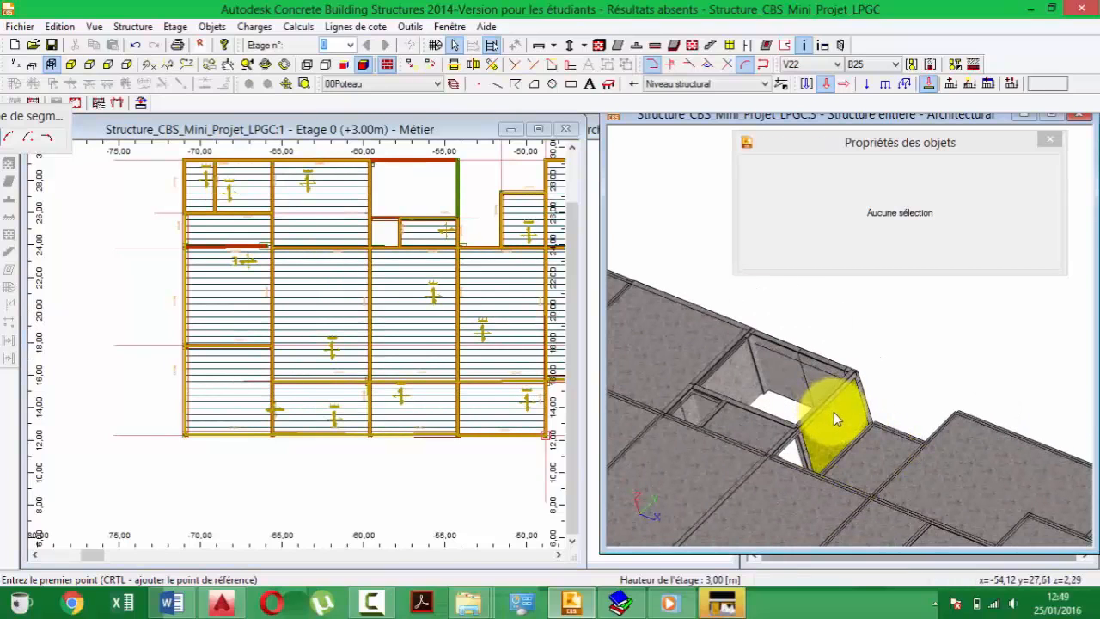
shift+middle_drag(833, 412, 804, 404)
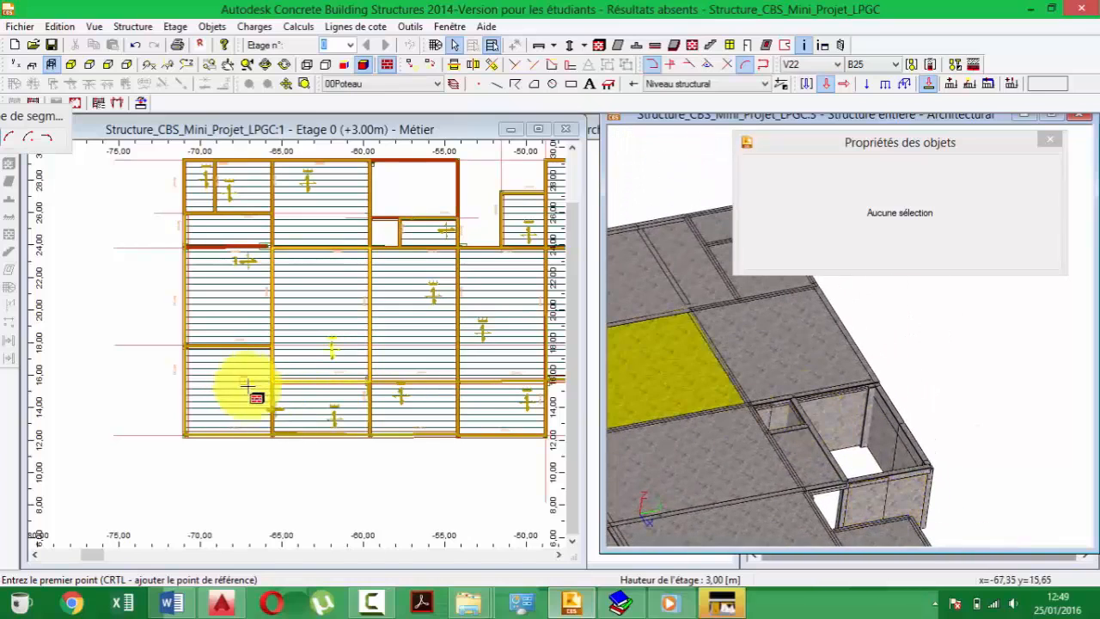
- Exit the wall command in the floor 0 plan and switch to object selection
click(276, 345)
scroll(321, 356, down, 4)
middle_drag(338, 354, 278, 351)
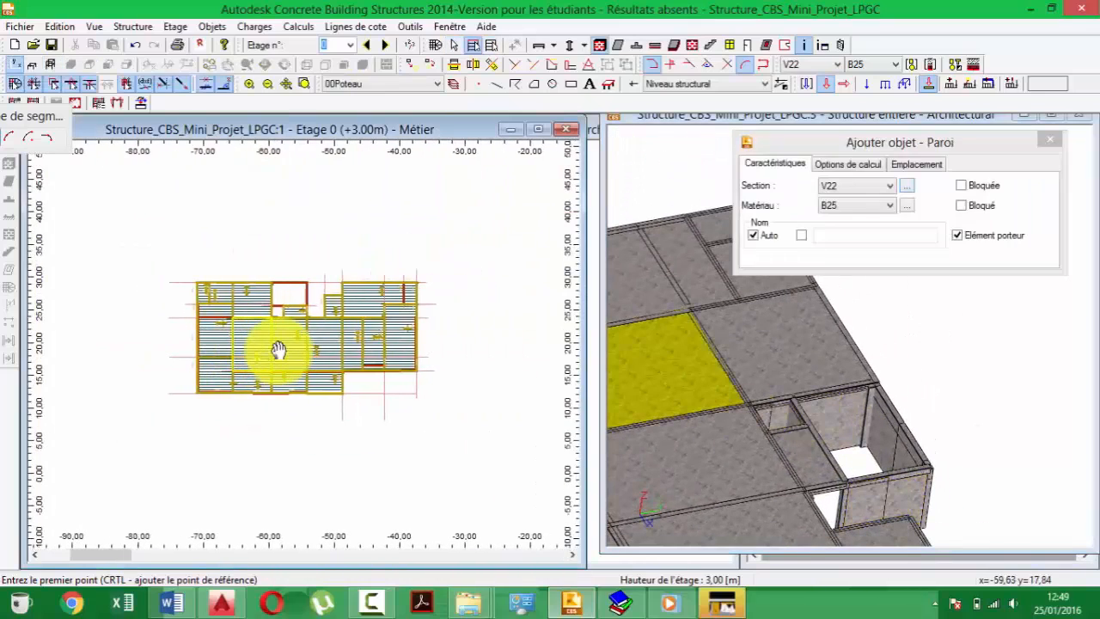
key(Escape)
right_click(454, 189)
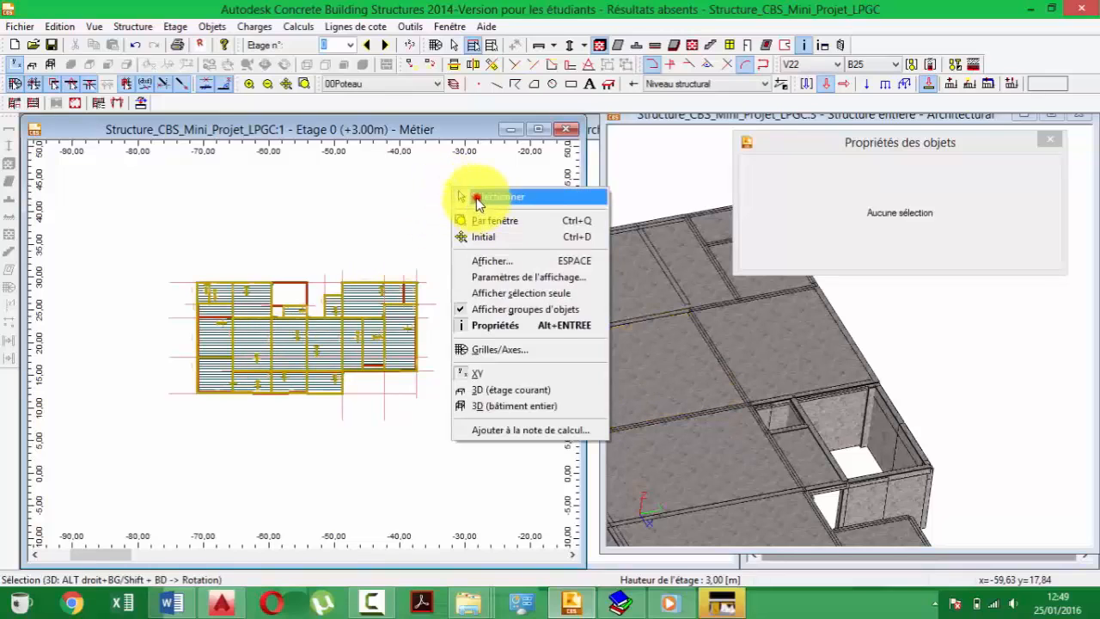
click(477, 200)
drag(462, 381, 163, 256)
key(Escape)
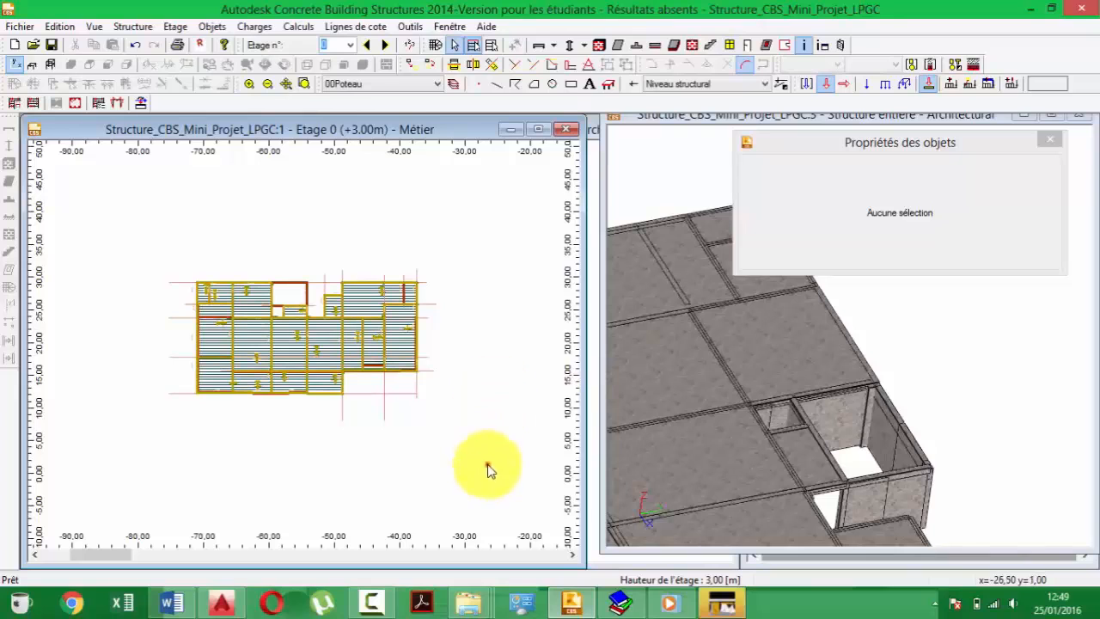
drag(488, 470, 86, 201)
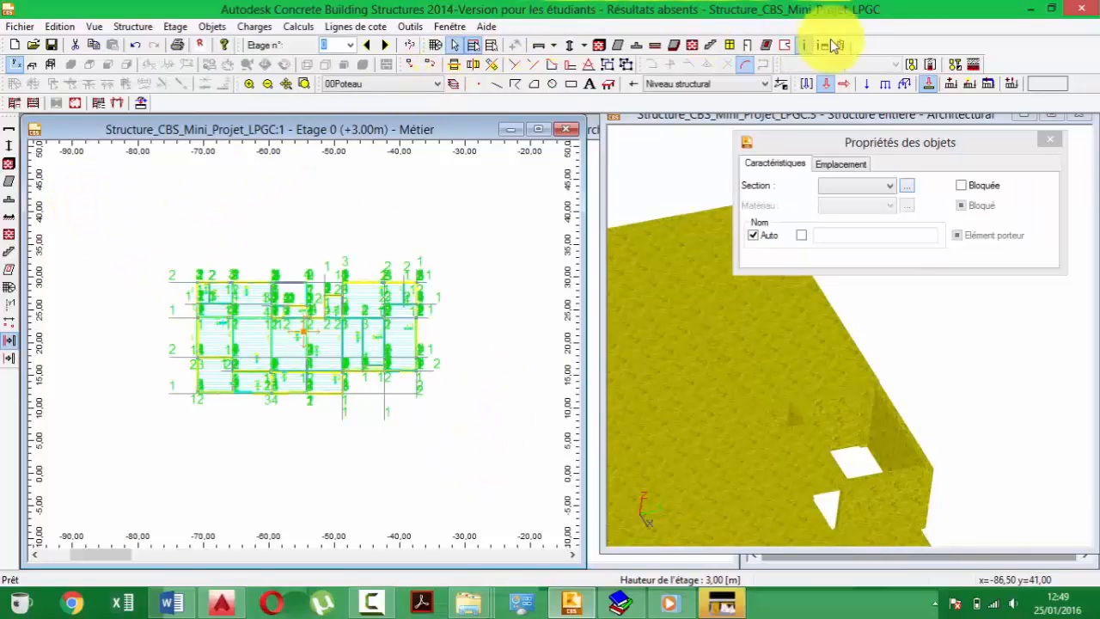
key(Escape)
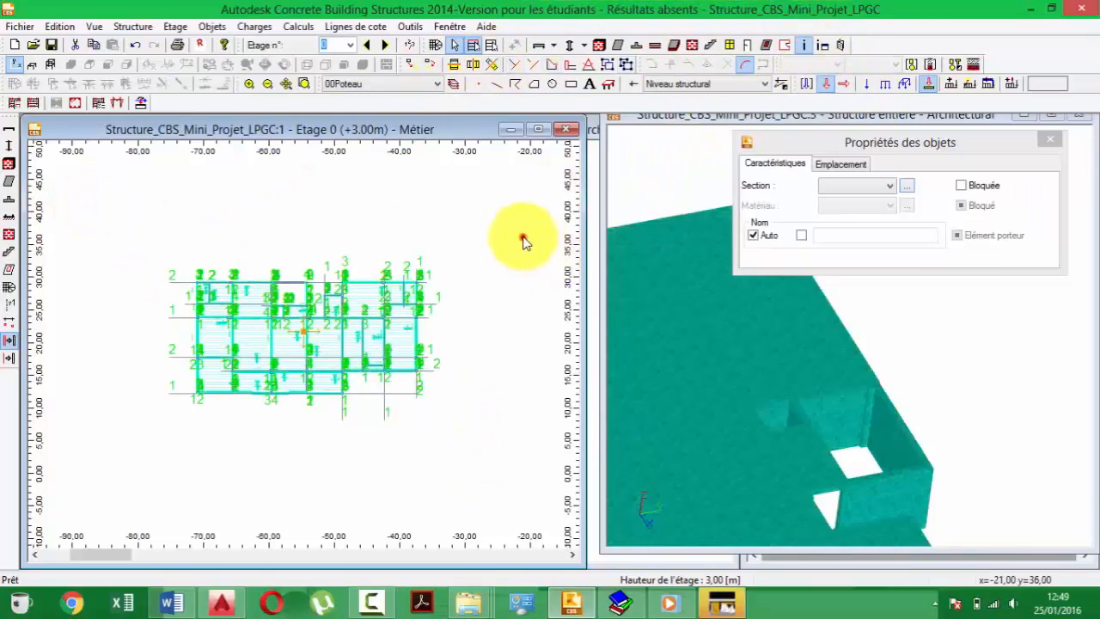
click(523, 241)
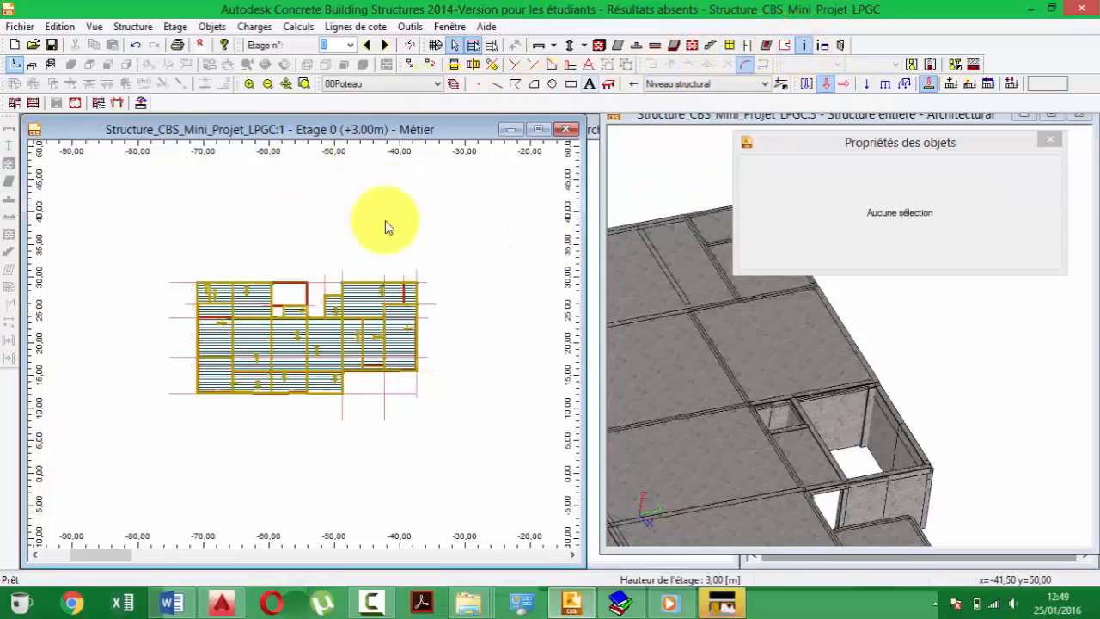
- Check the end coordinates of the short EP0.50 wall at the stairwell corner on the plan, and clear the selection
scroll(278, 306, up, 2)
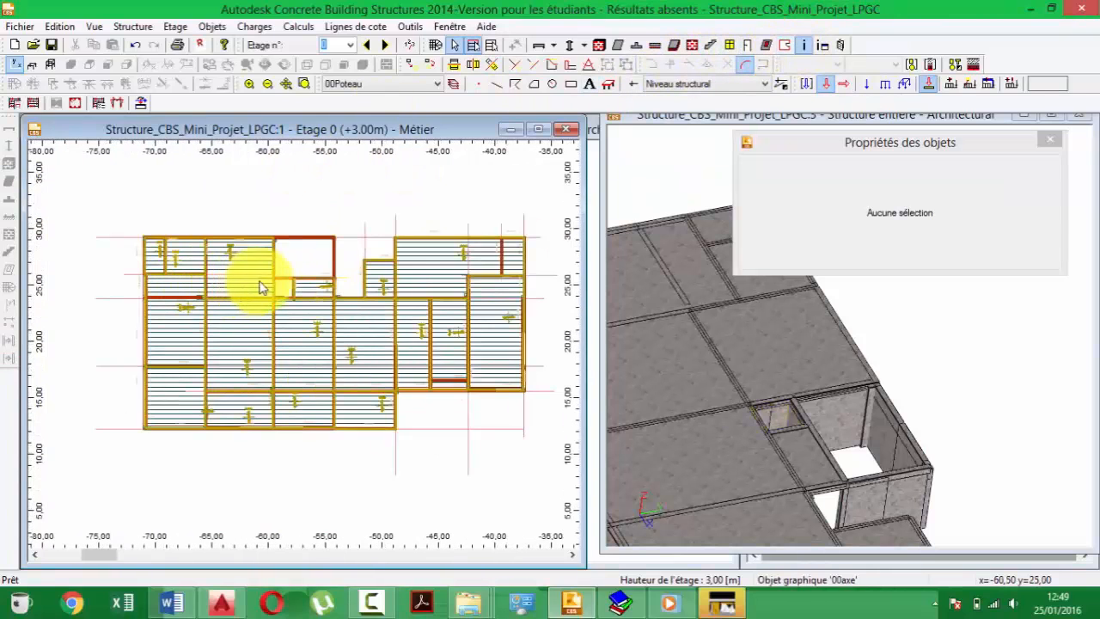
scroll(258, 283, up, 3)
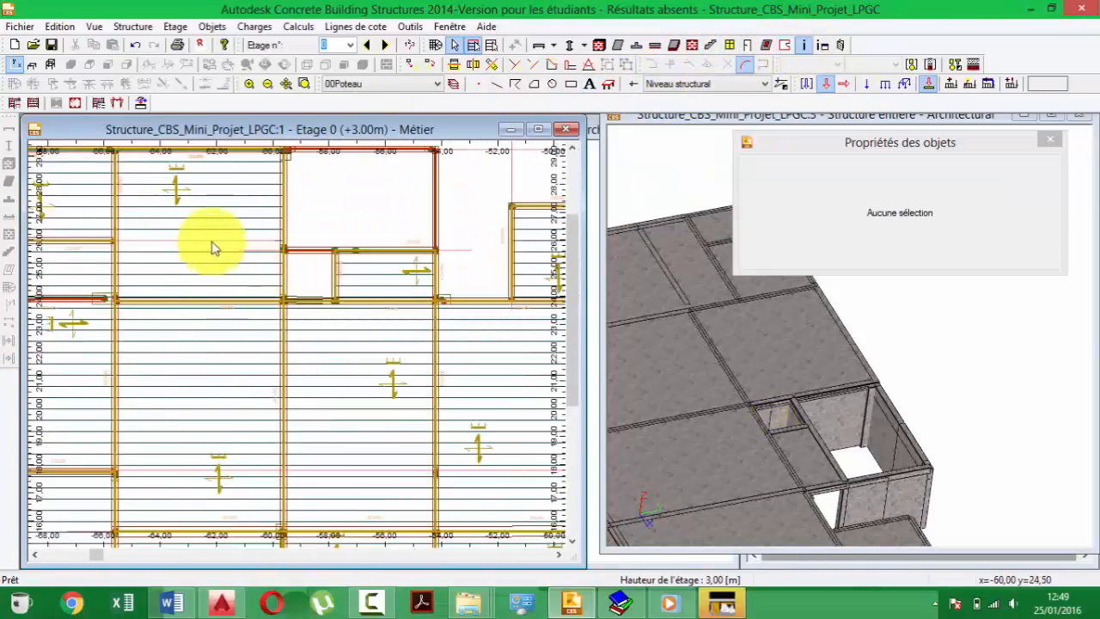
click(291, 165)
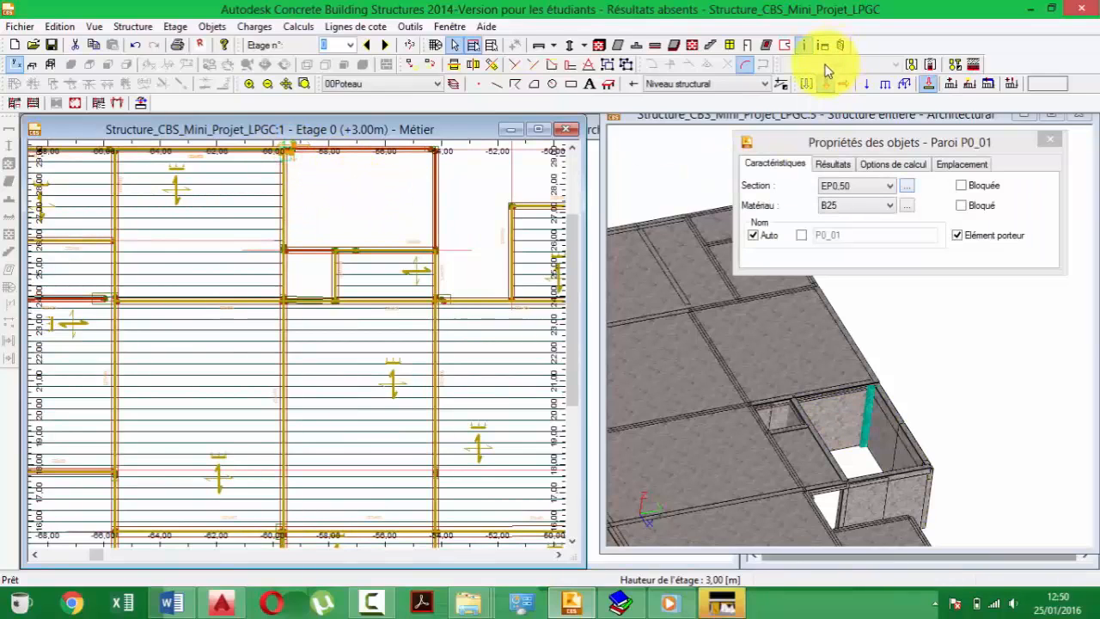
click(962, 164)
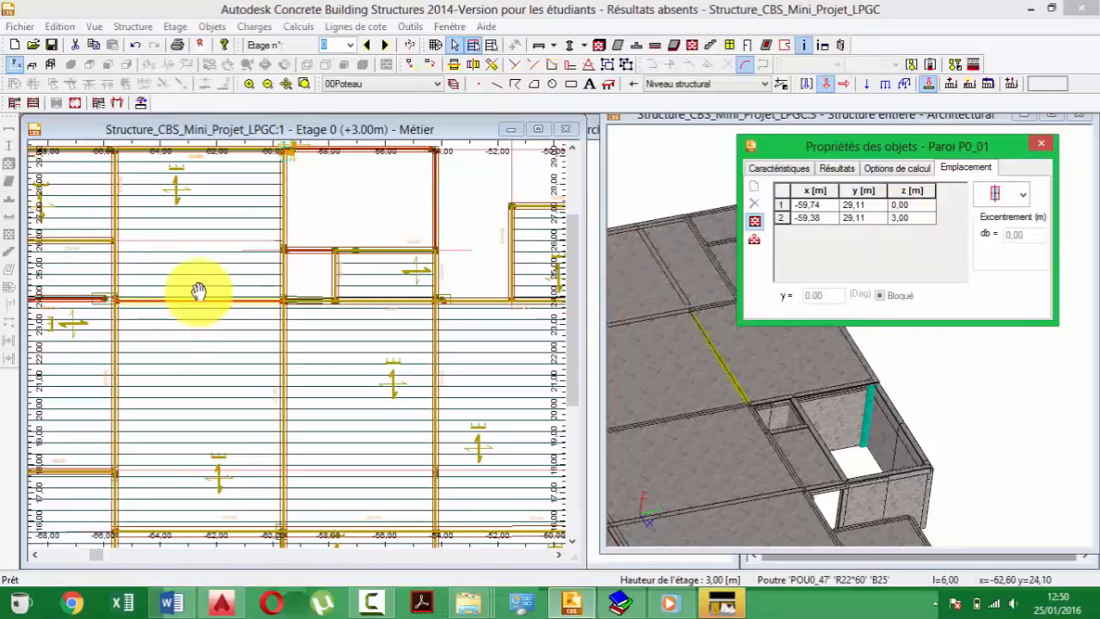
middle_drag(199, 293, 198, 290)
click(361, 200)
- Set the height of floor 0 to 3.5 m in the floor parameters
scroll(359, 198, down, 3)
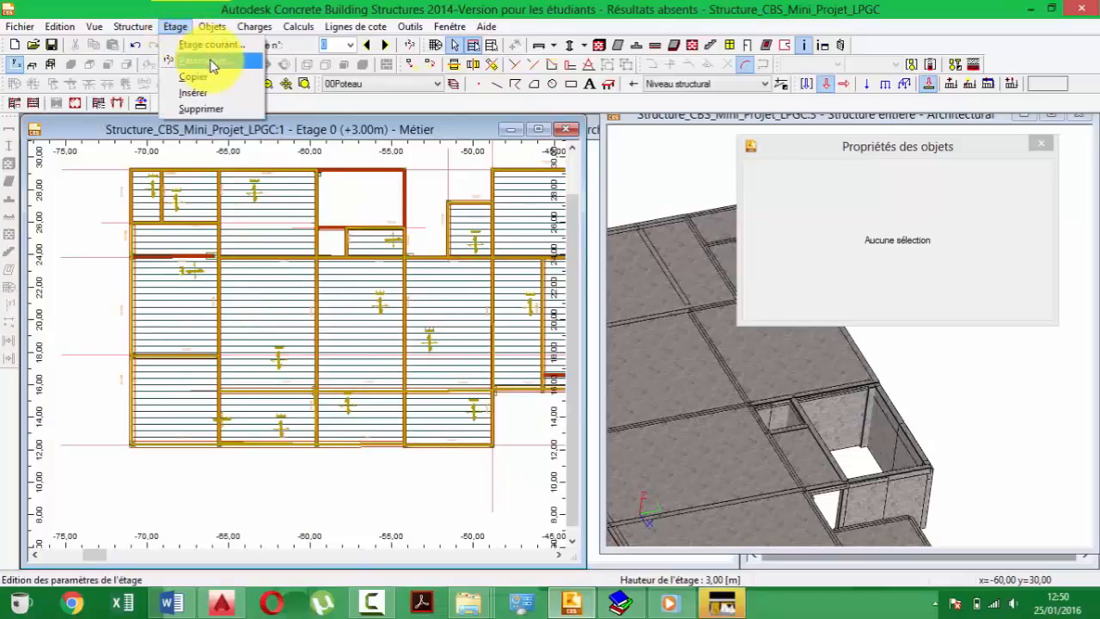
click(212, 62)
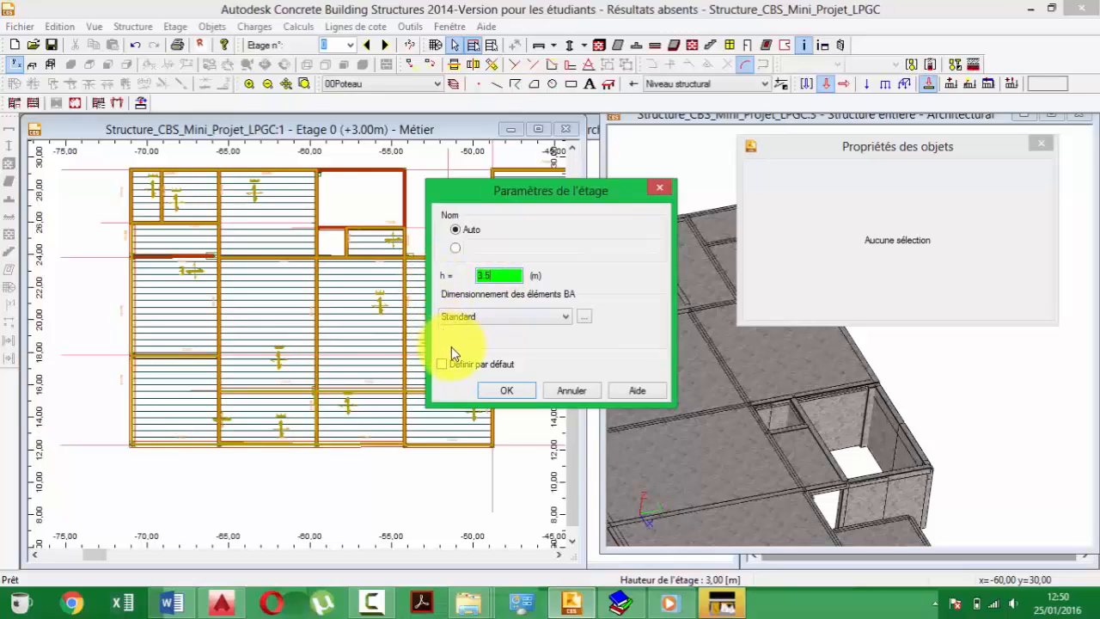
click(509, 391)
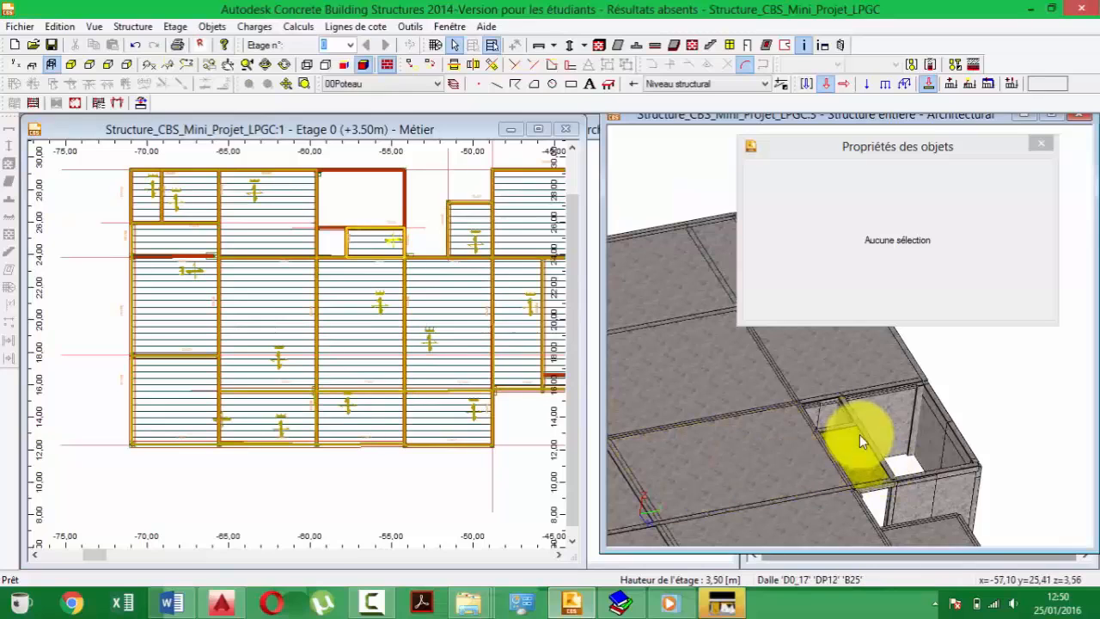
- Check the coordinates of the stairwell beam and of the short EP0.50 corner wall in the 3D view
click(862, 429)
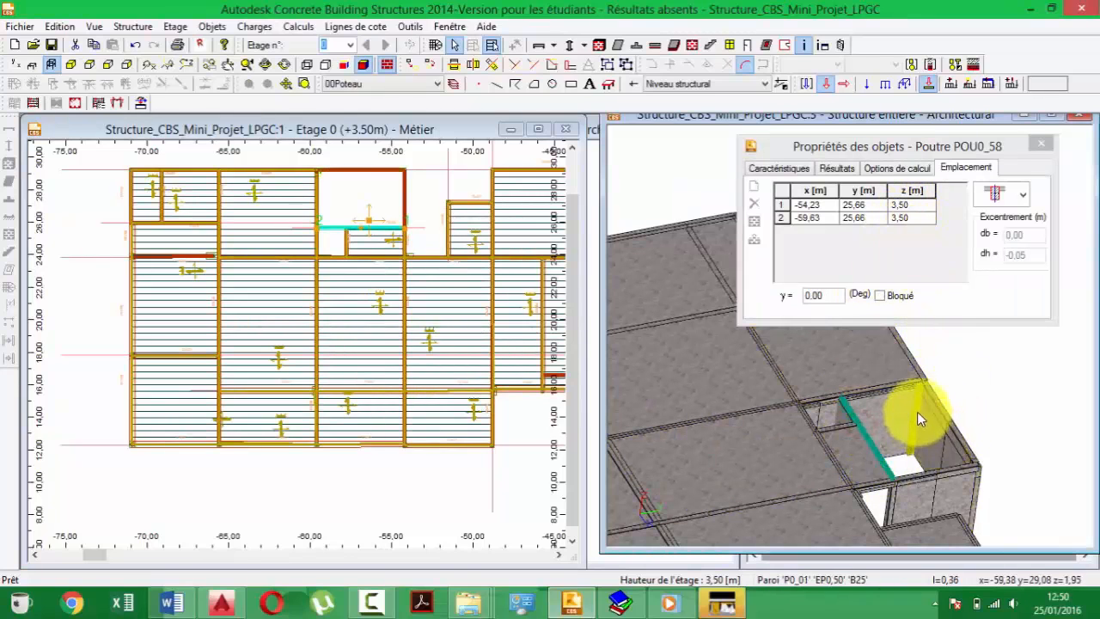
click(913, 387)
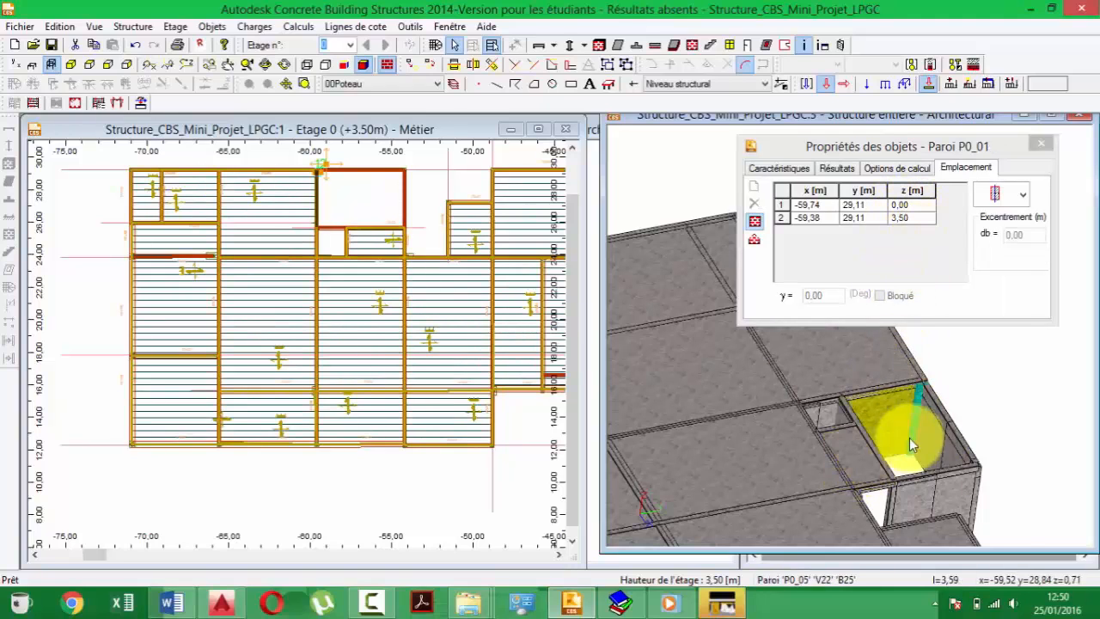
middle_drag(875, 440, 866, 433)
middle_drag(339, 289, 348, 311)
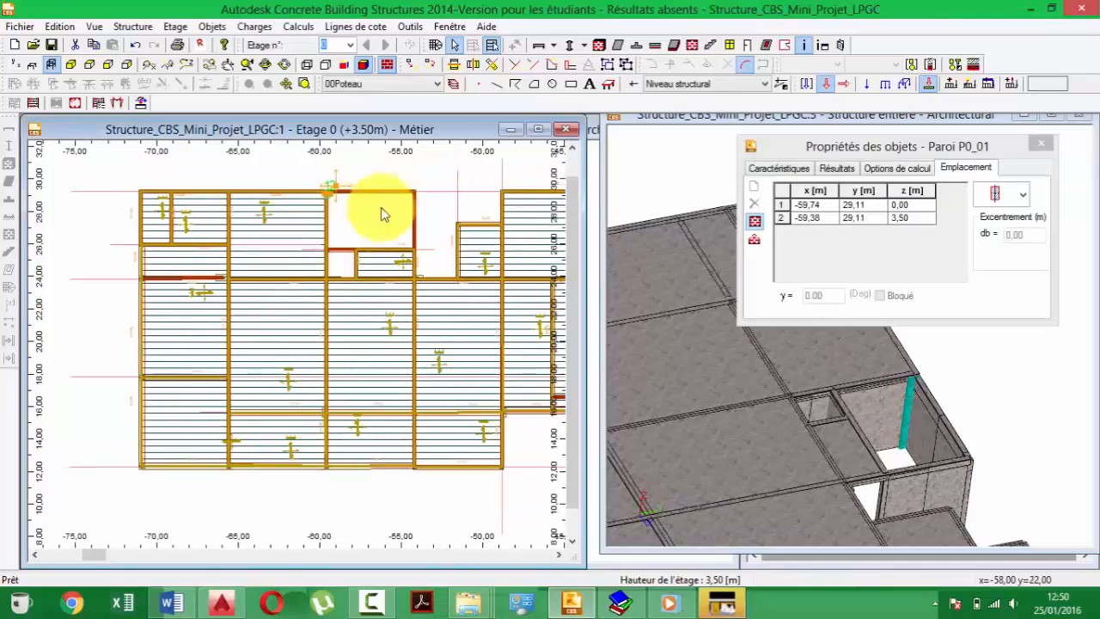
click(445, 194)
- Make the 00escaliers layer visible in the display settings for the floor 0 plan
scroll(417, 344, down, 2)
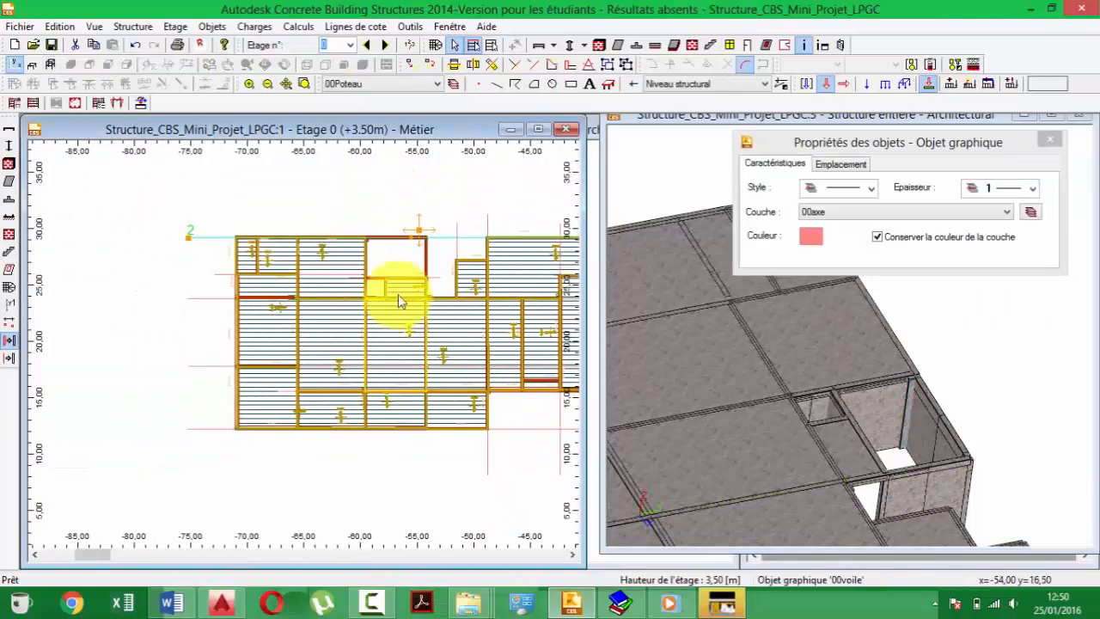
scroll(393, 257, up, 4)
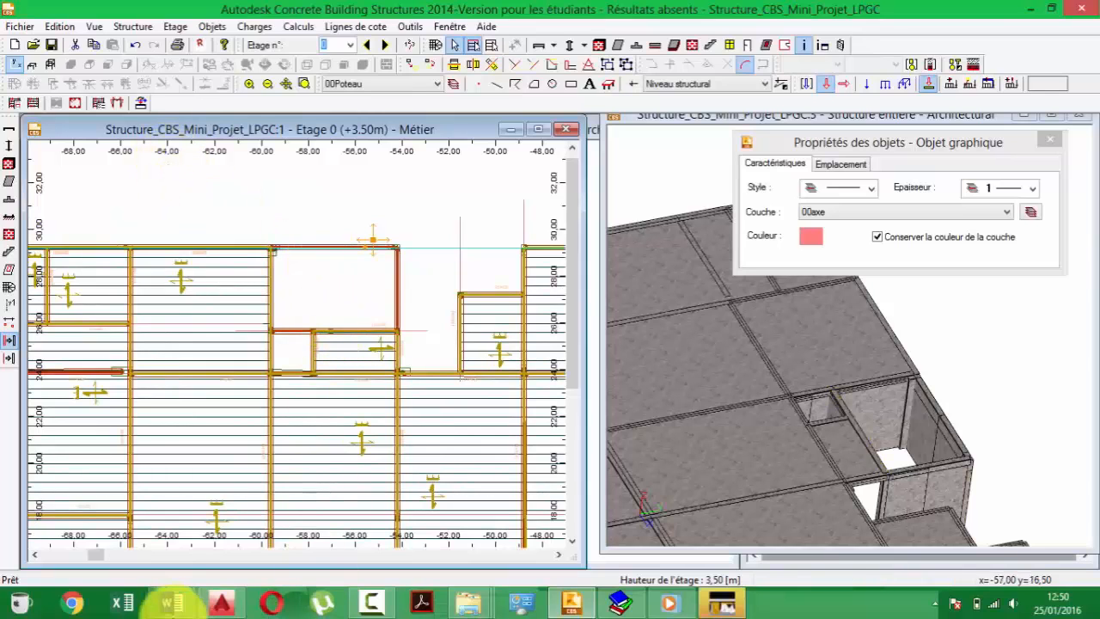
key(ctrl+d)
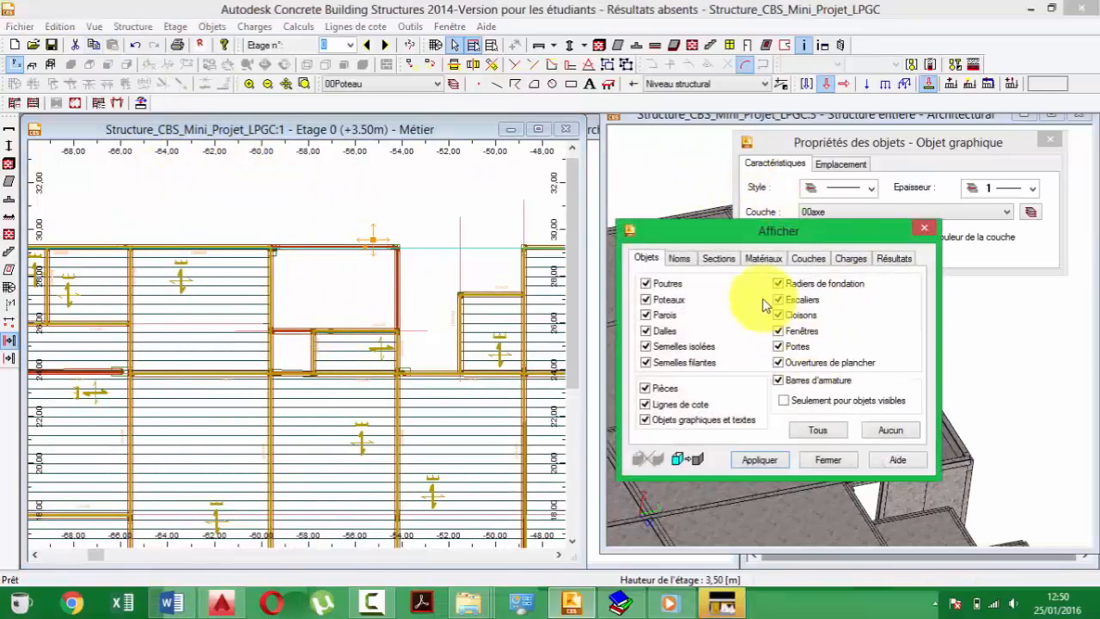
click(810, 258)
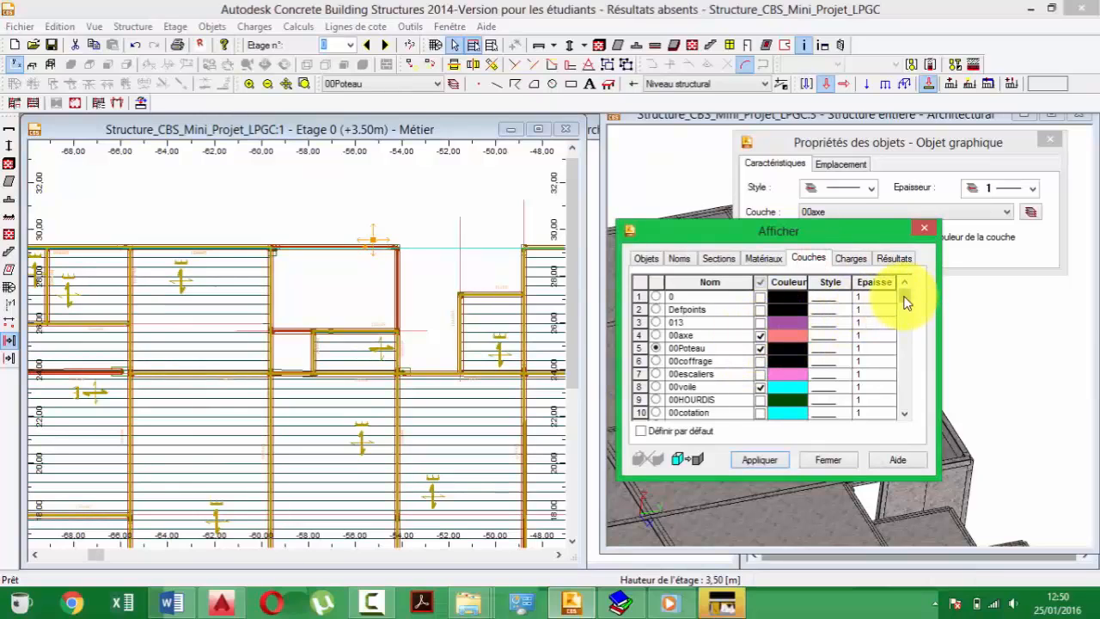
click(760, 375)
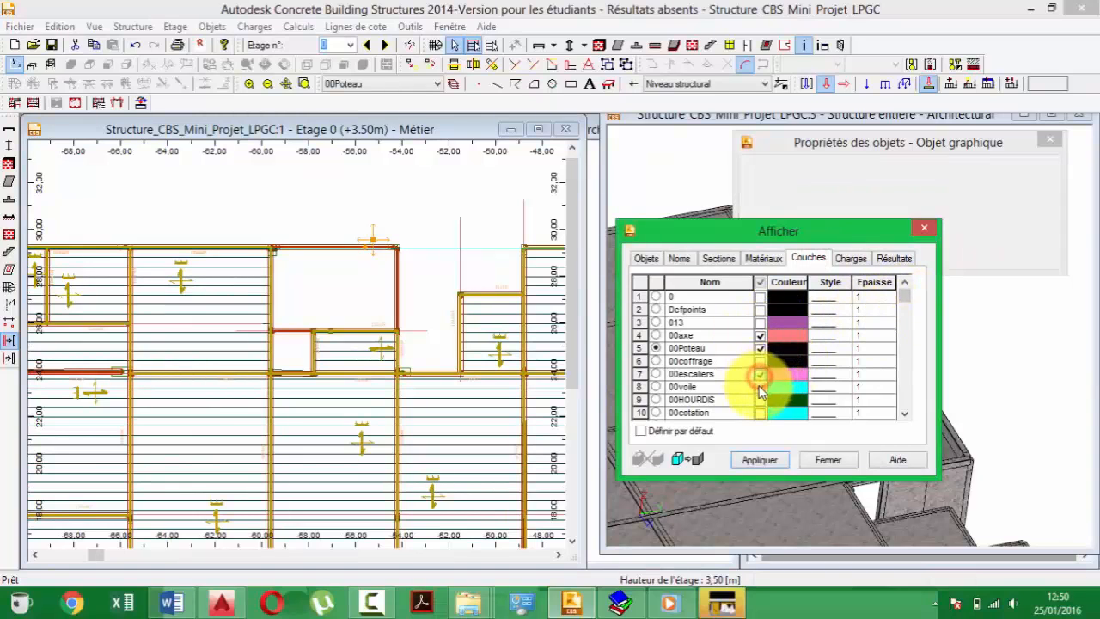
click(387, 263)
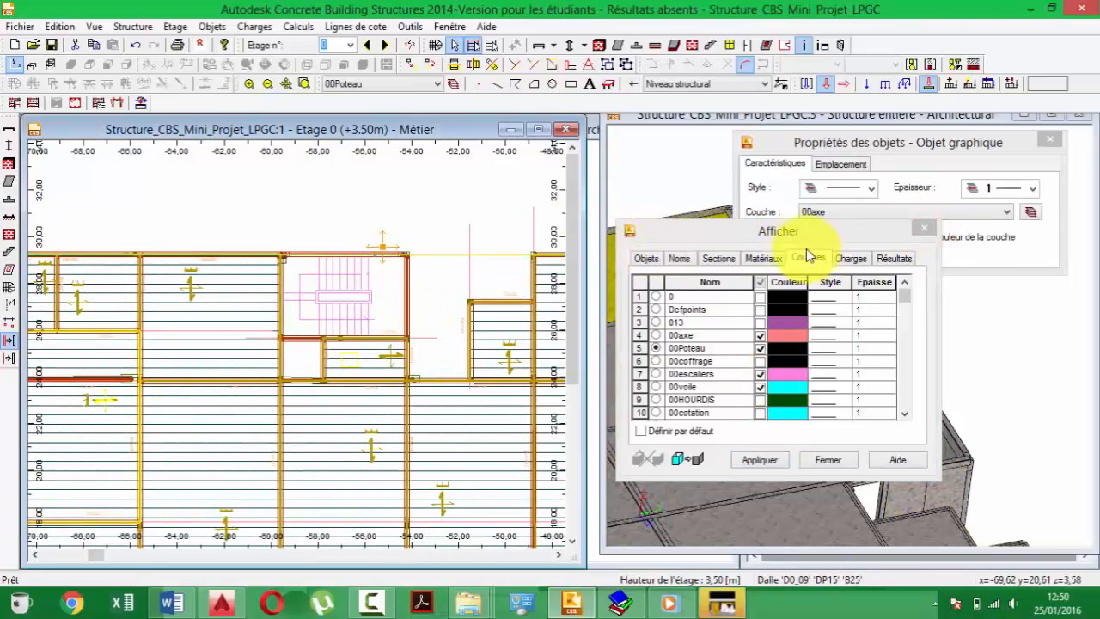
click(924, 229)
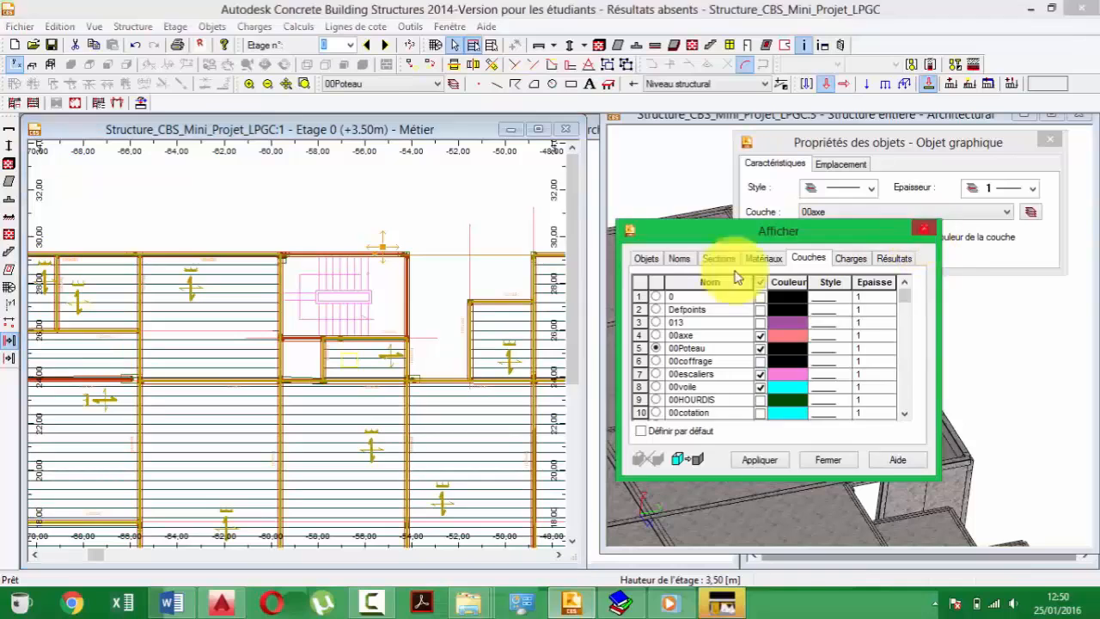
scroll(317, 275, up, 4)
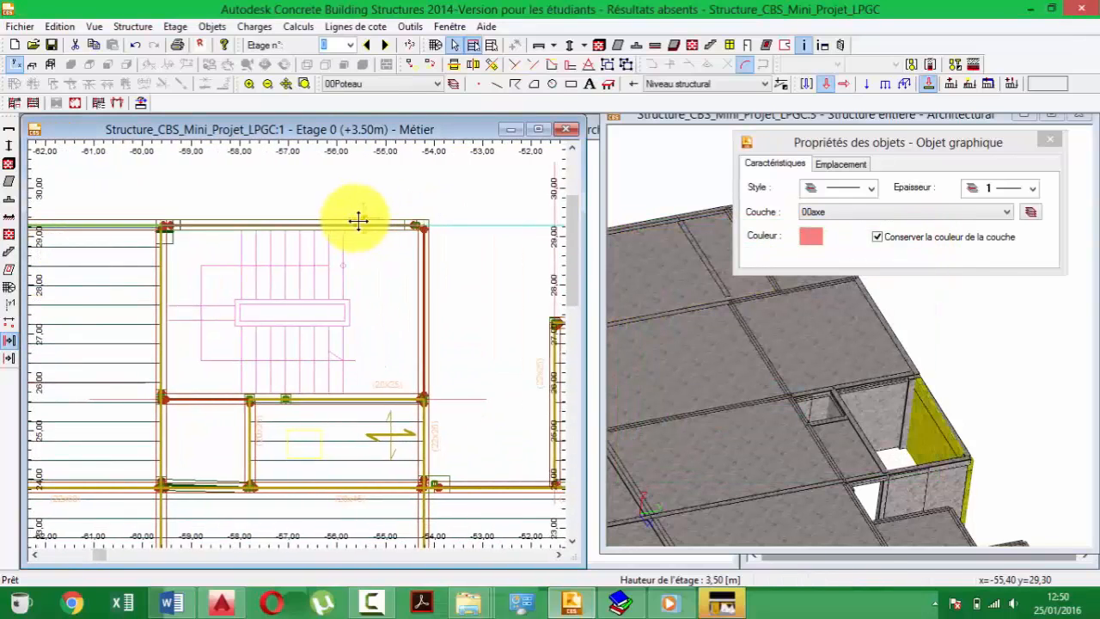
middle_drag(334, 237, 358, 271)
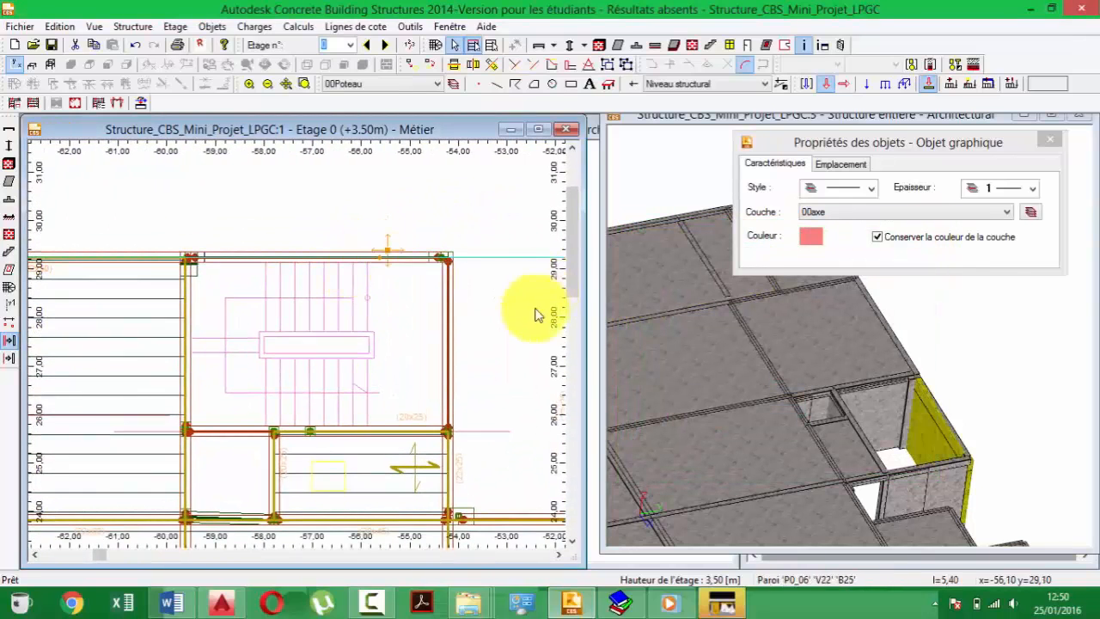
middle_drag(260, 309, 281, 329)
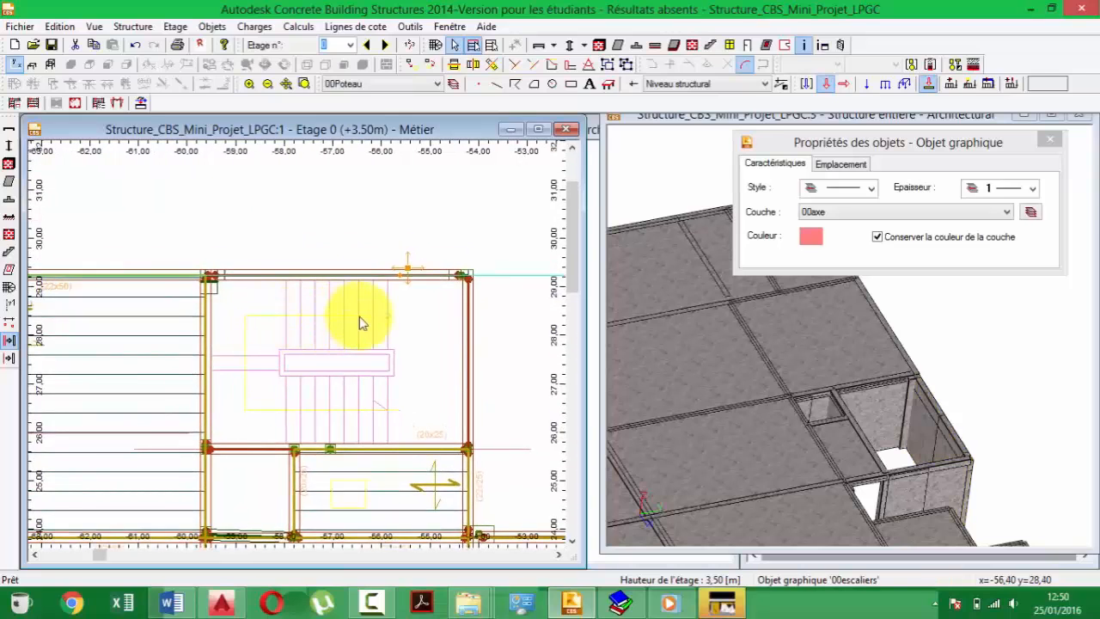
middle_drag(360, 309, 361, 299)
scroll(375, 255, up, 1)
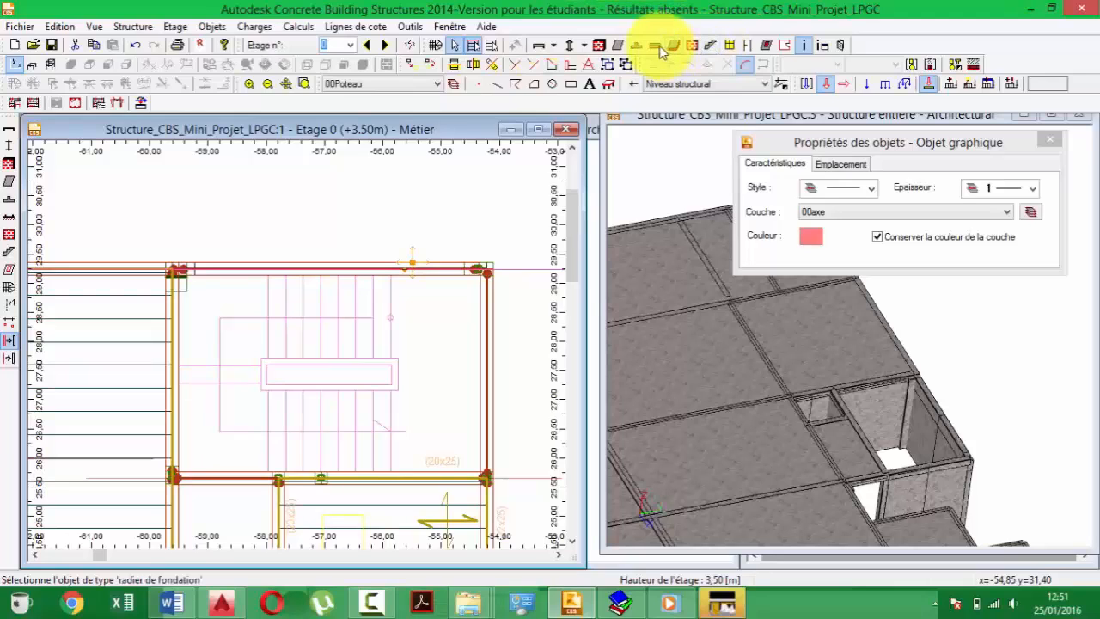
click(712, 46)
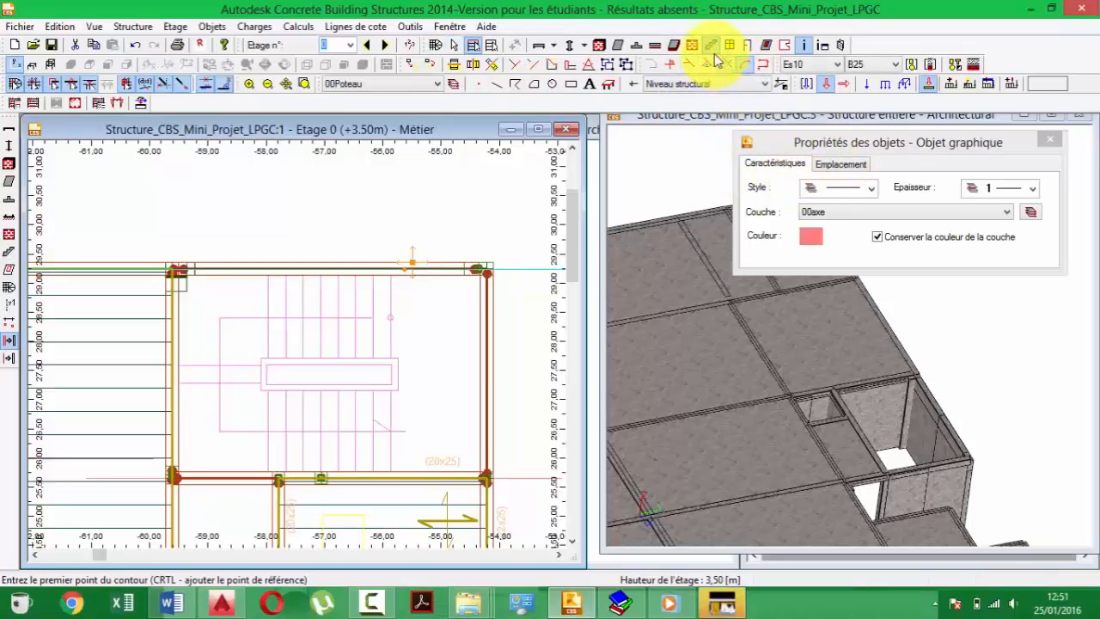
click(711, 47)
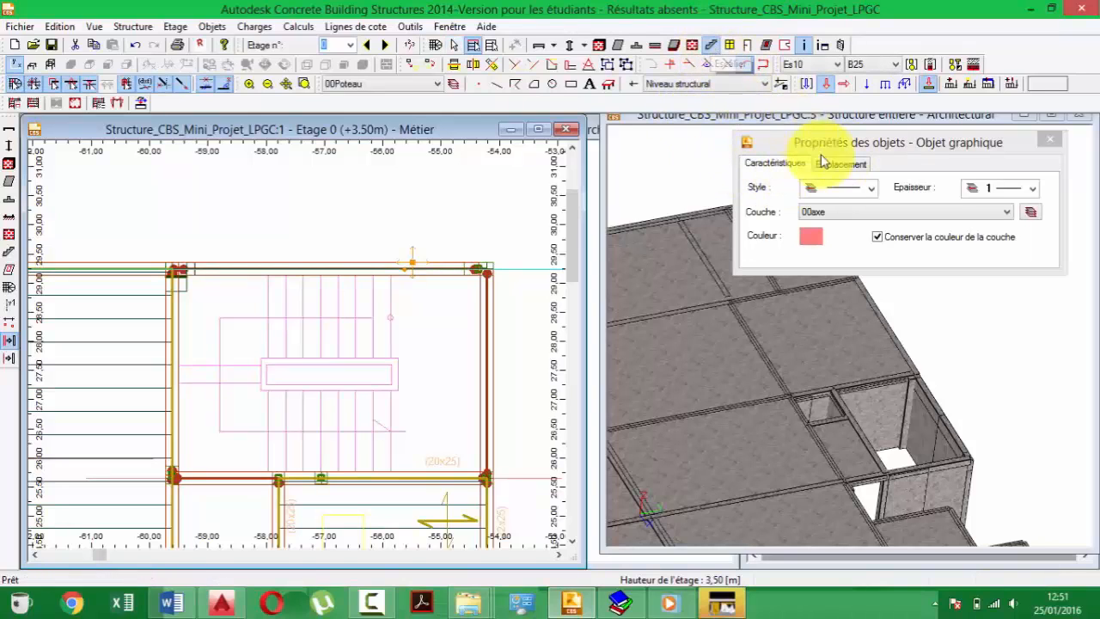
right_click(426, 211)
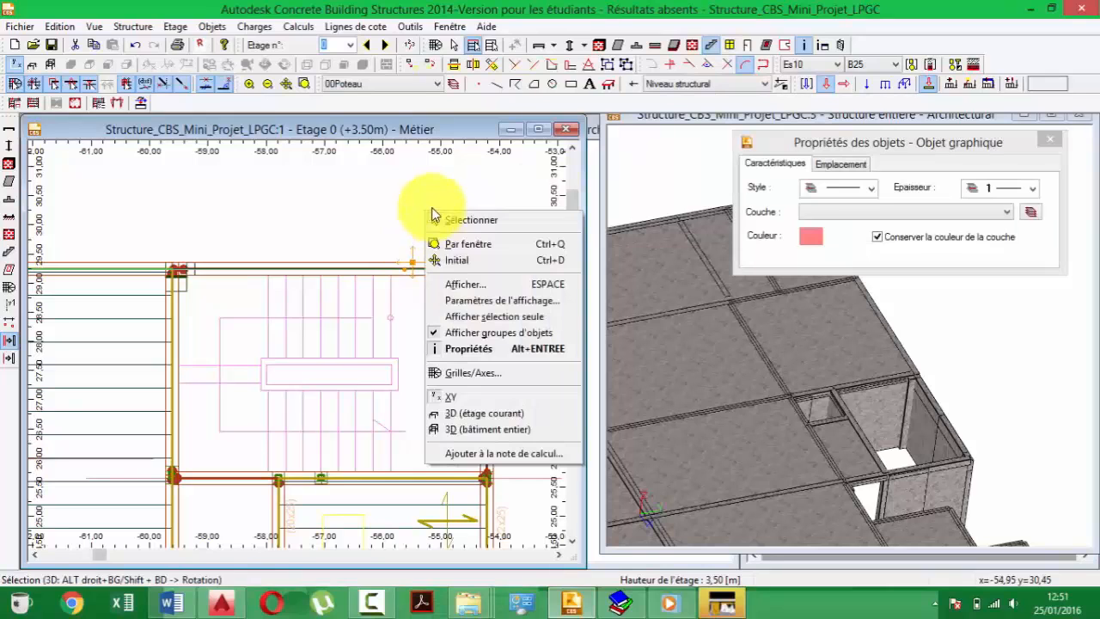
click(481, 215)
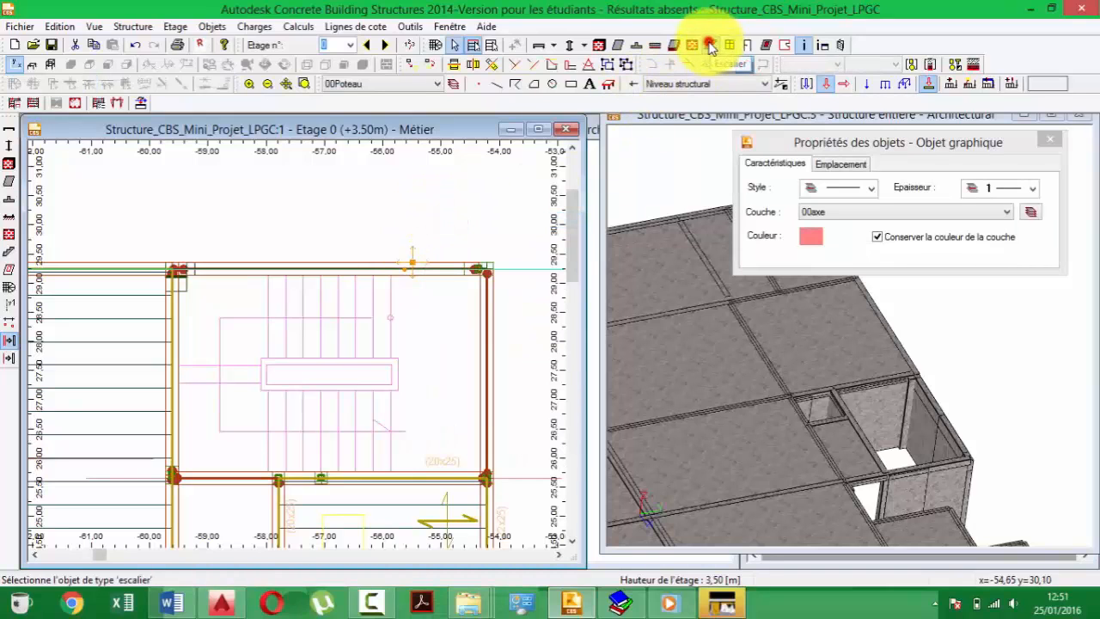
click(711, 47)
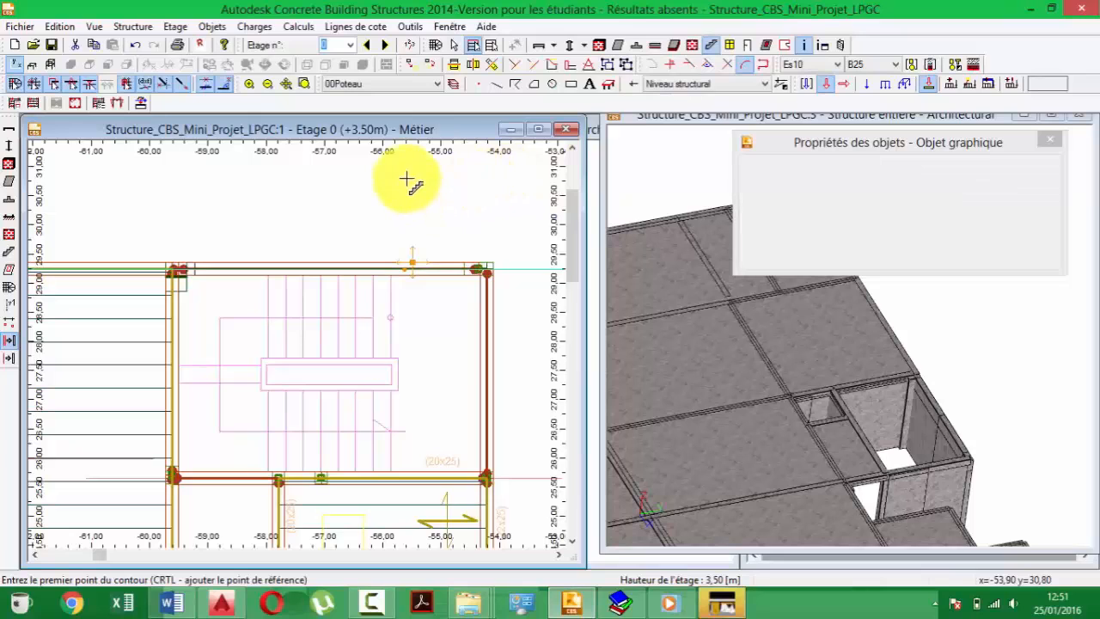
right_click(411, 210)
click(411, 206)
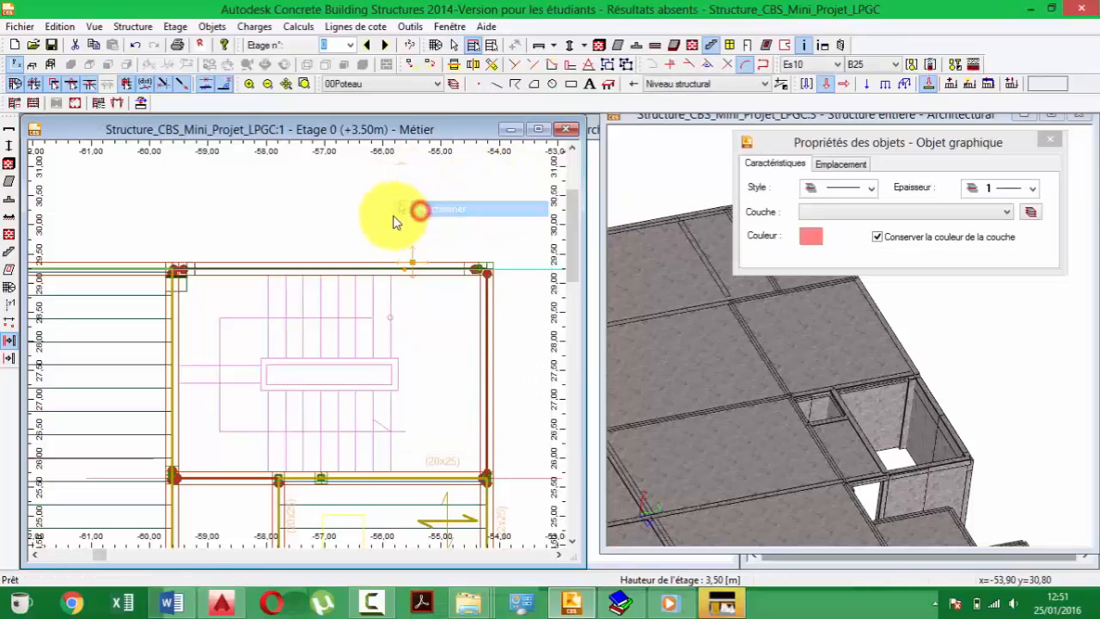
- Model the upper stair flight with section Es10 in B25, tracing its 2.10 by 1.43 m outline on the stairs reference along the stairwell's upper wall
click(712, 46)
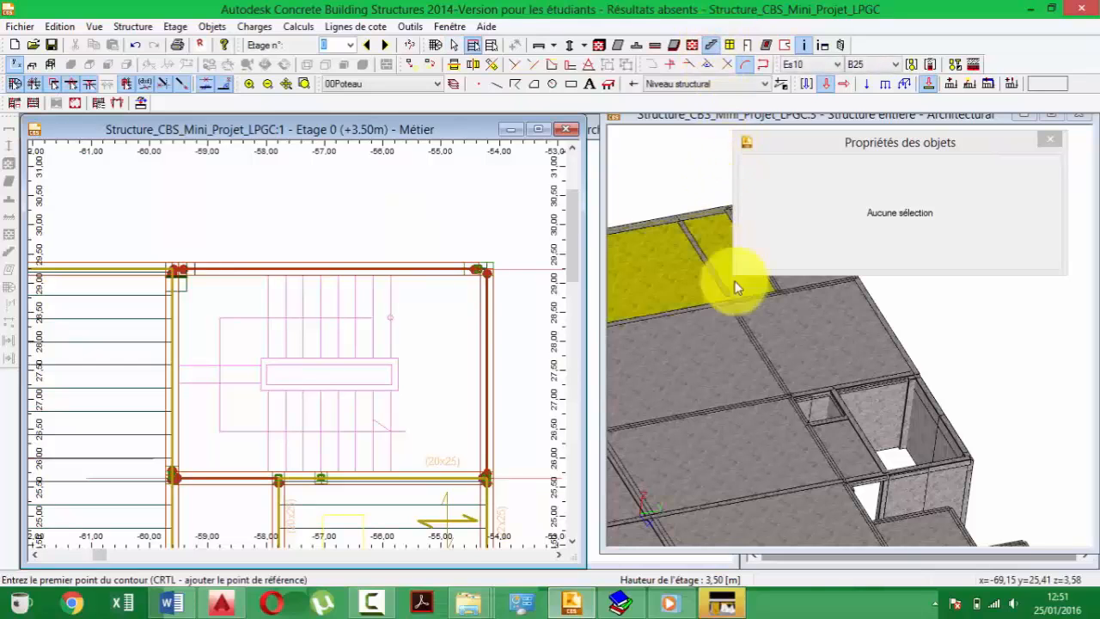
scroll(373, 361, up, 2)
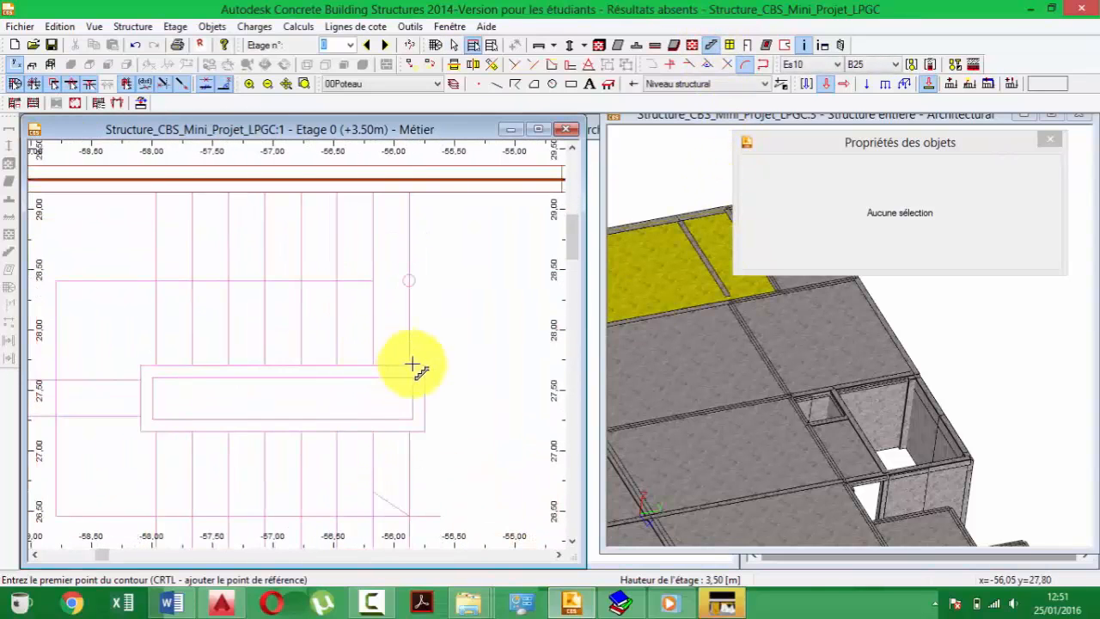
scroll(429, 241, up, 2)
scroll(449, 288, down, 3)
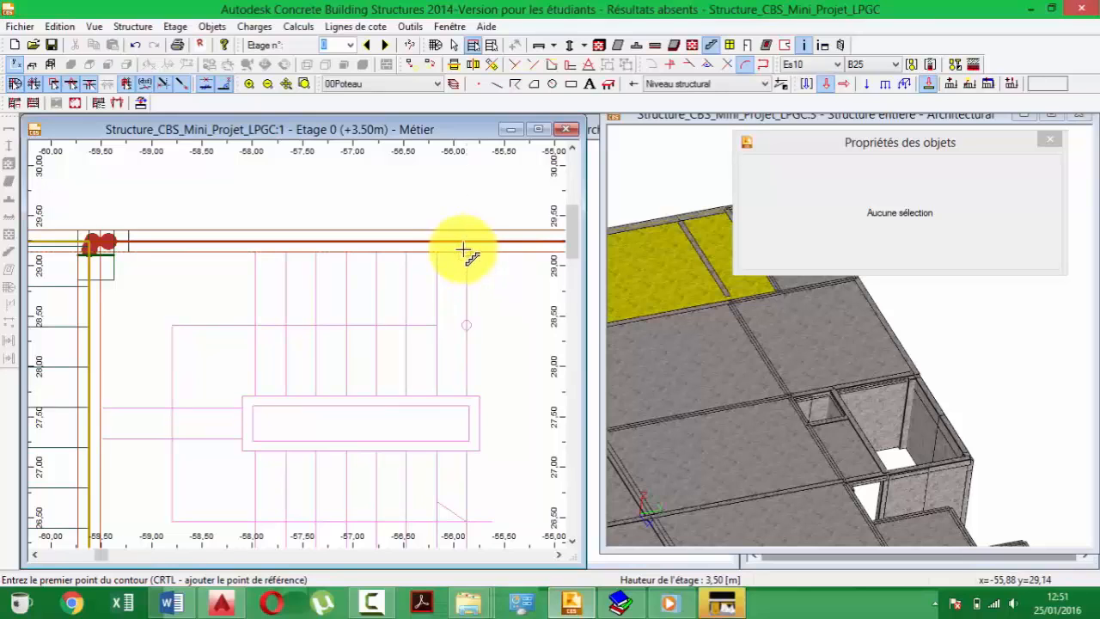
click(465, 251)
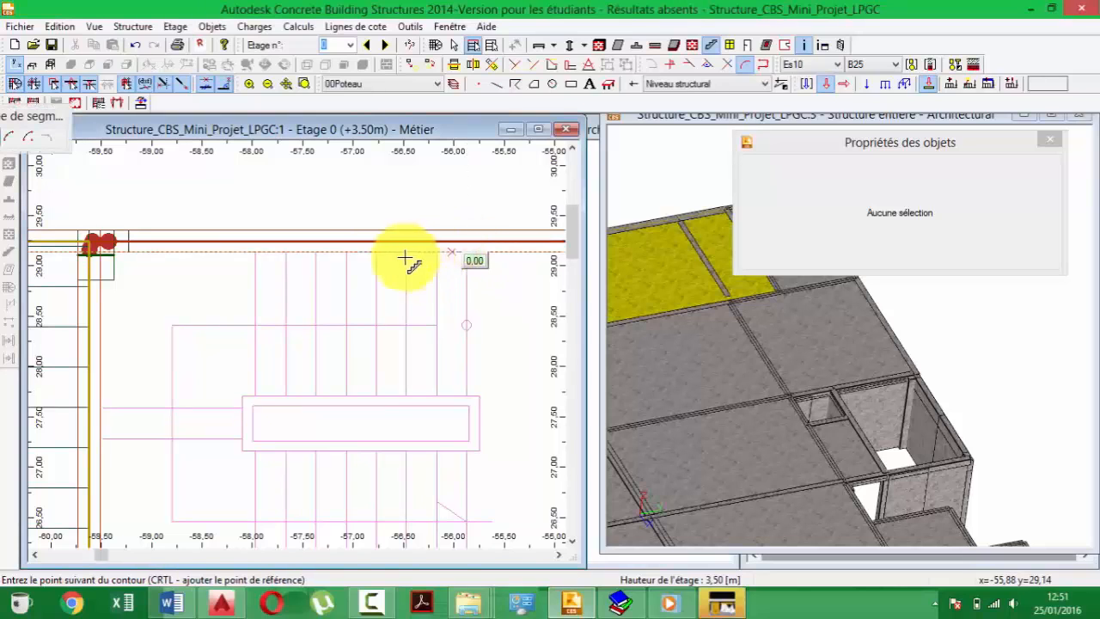
click(254, 251)
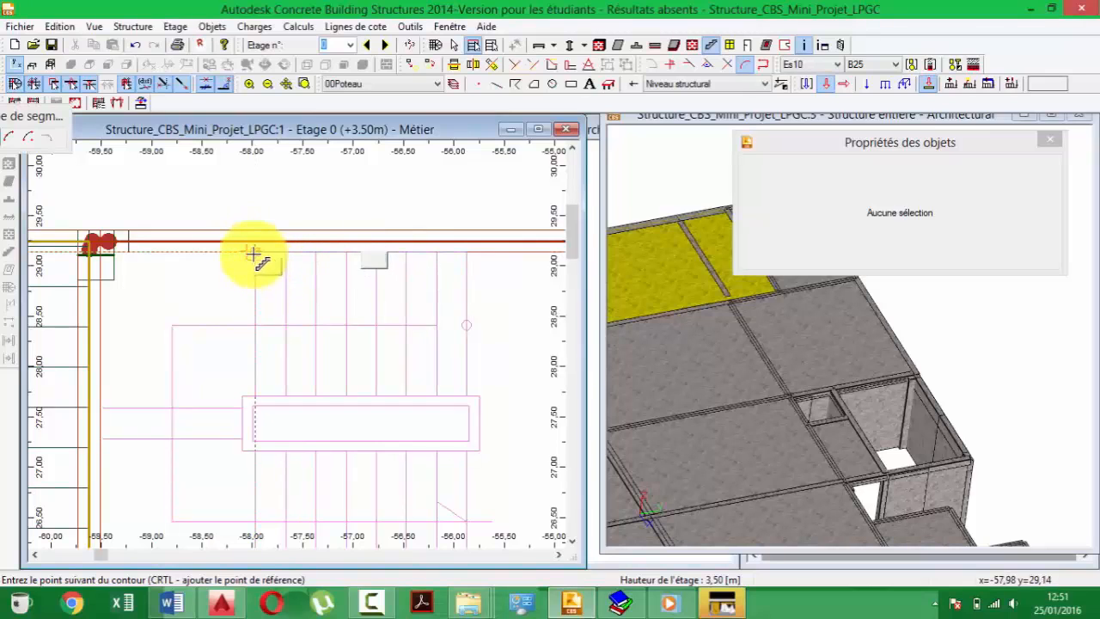
click(255, 396)
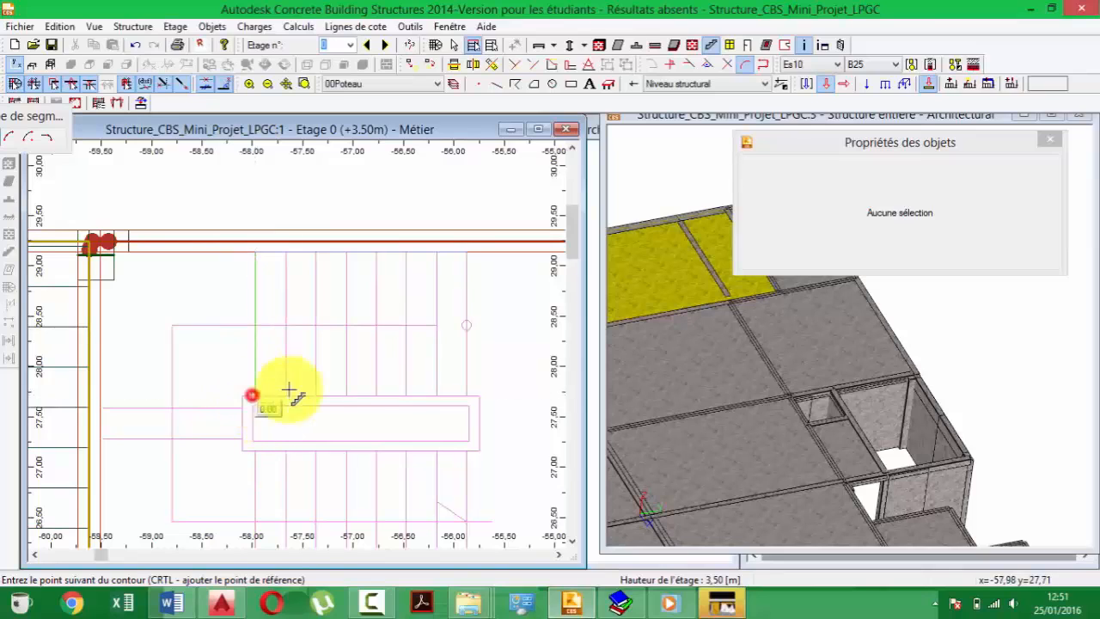
click(464, 394)
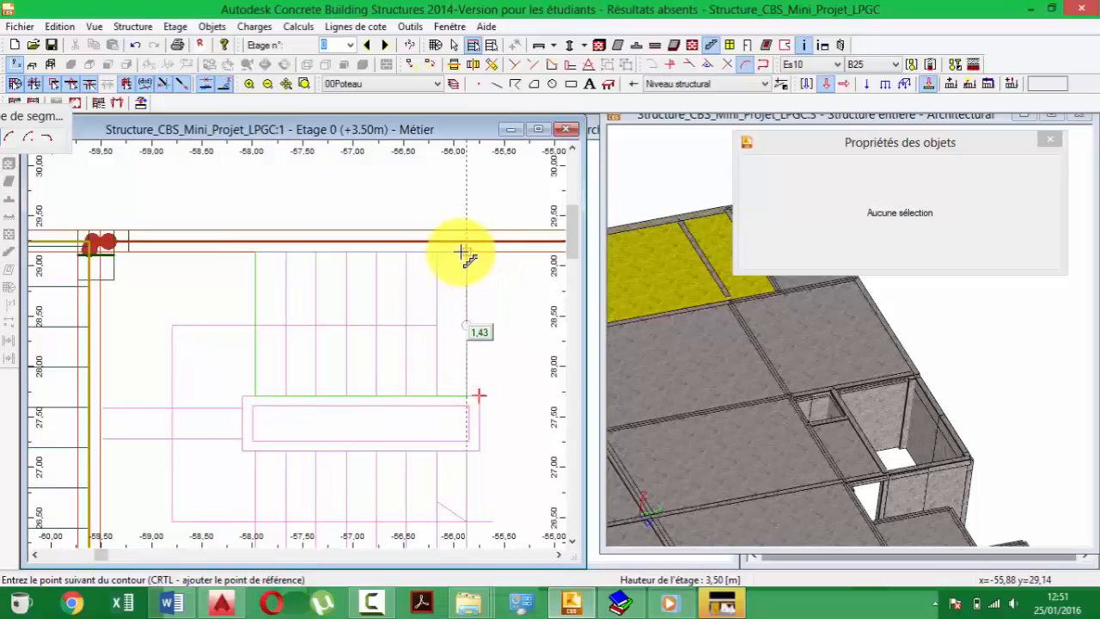
click(467, 250)
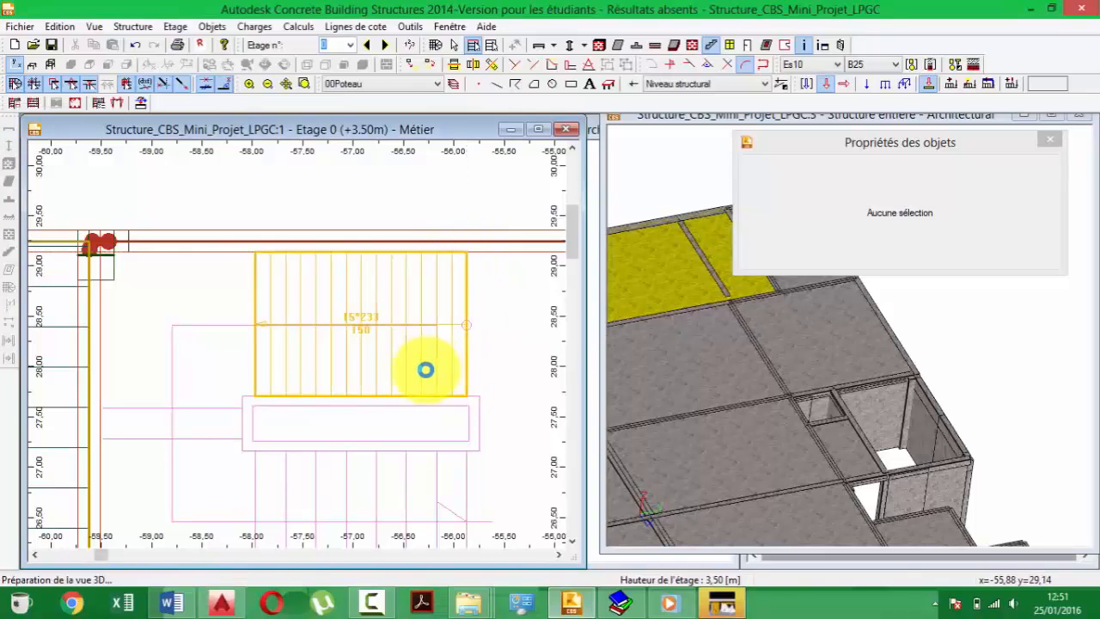
- Model the lower stair flight with section Es10 in B25, tracing its 2.10 by 1.40 m outline between the central well and the 20x25 beam
middle_drag(370, 323, 353, 278)
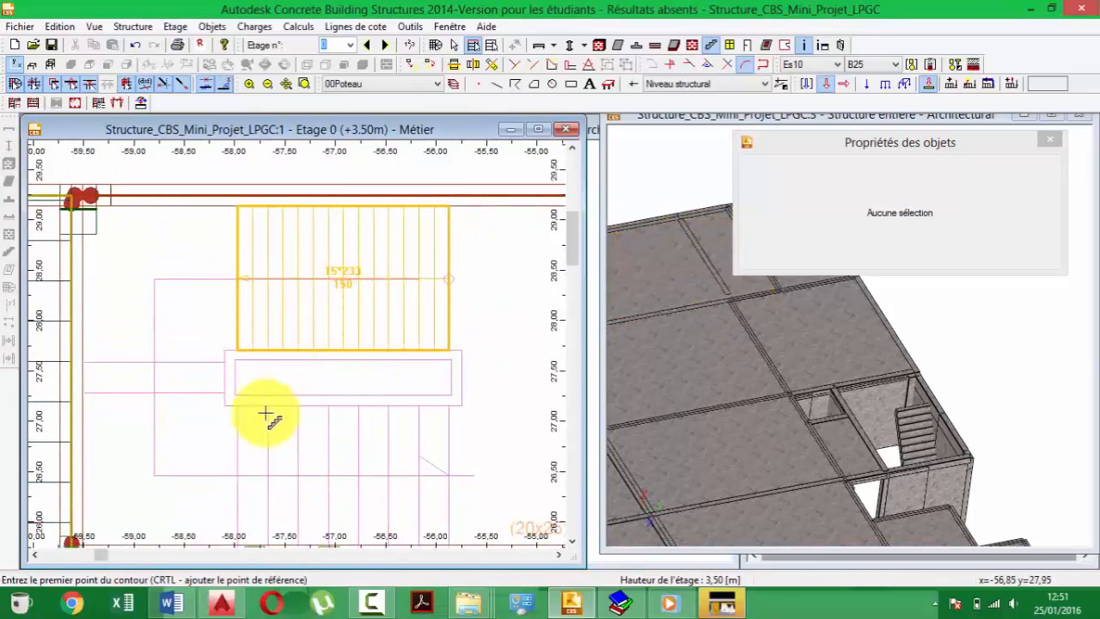
scroll(243, 443, up, 1)
middle_drag(242, 415, 244, 361)
scroll(258, 447, down, 1)
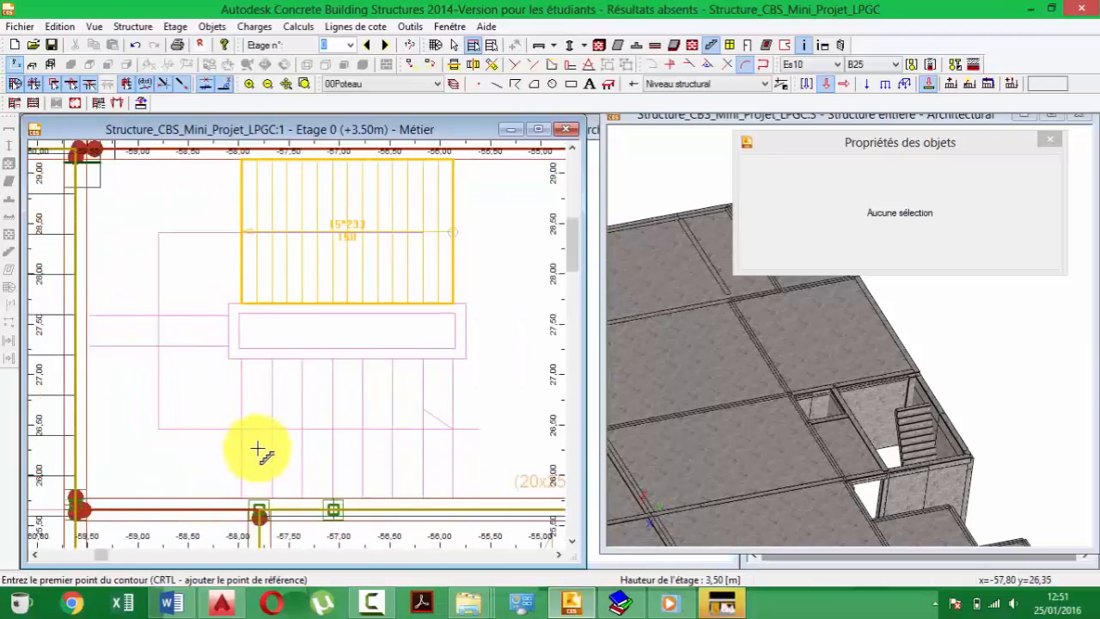
middle_drag(250, 449, 236, 332)
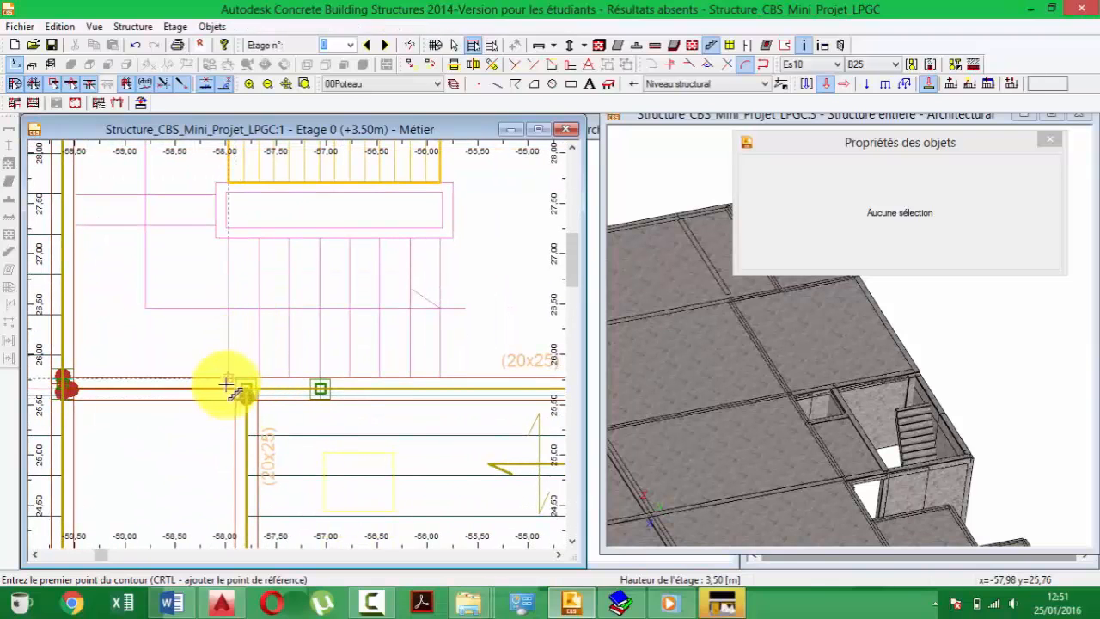
scroll(231, 377, up, 1)
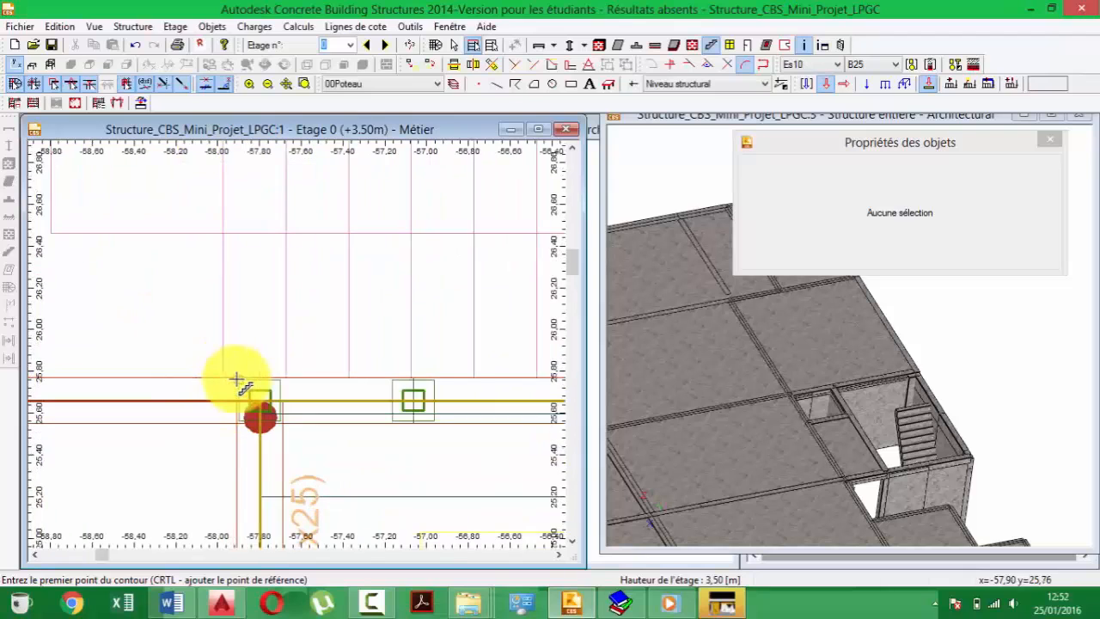
click(224, 376)
scroll(323, 303, down, 1)
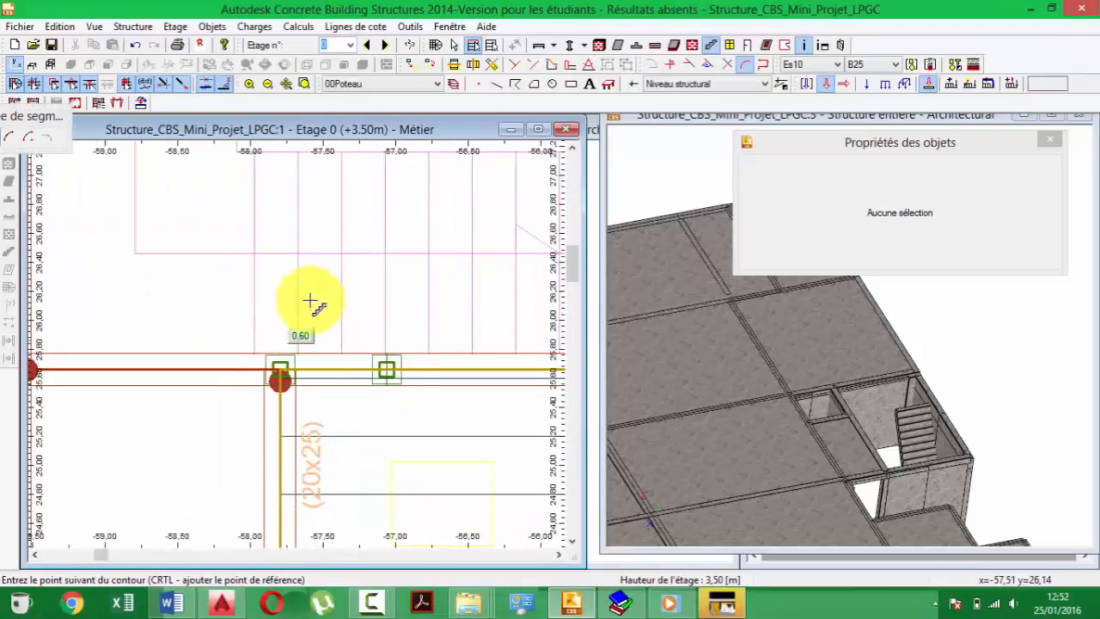
middle_drag(529, 314, 243, 336)
scroll(437, 317, down, 1)
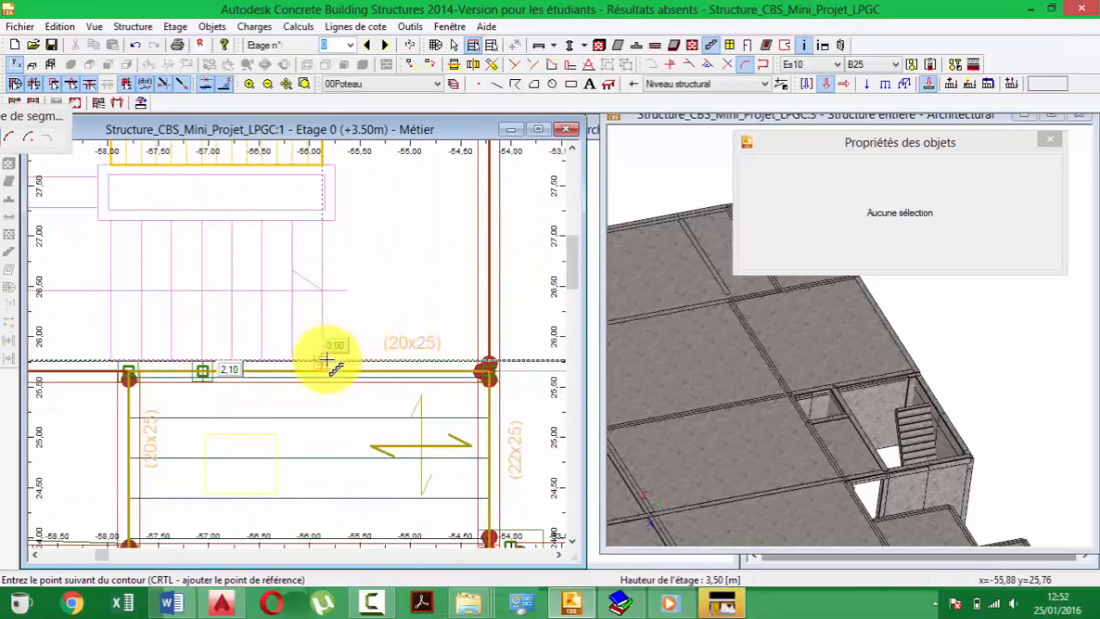
click(323, 360)
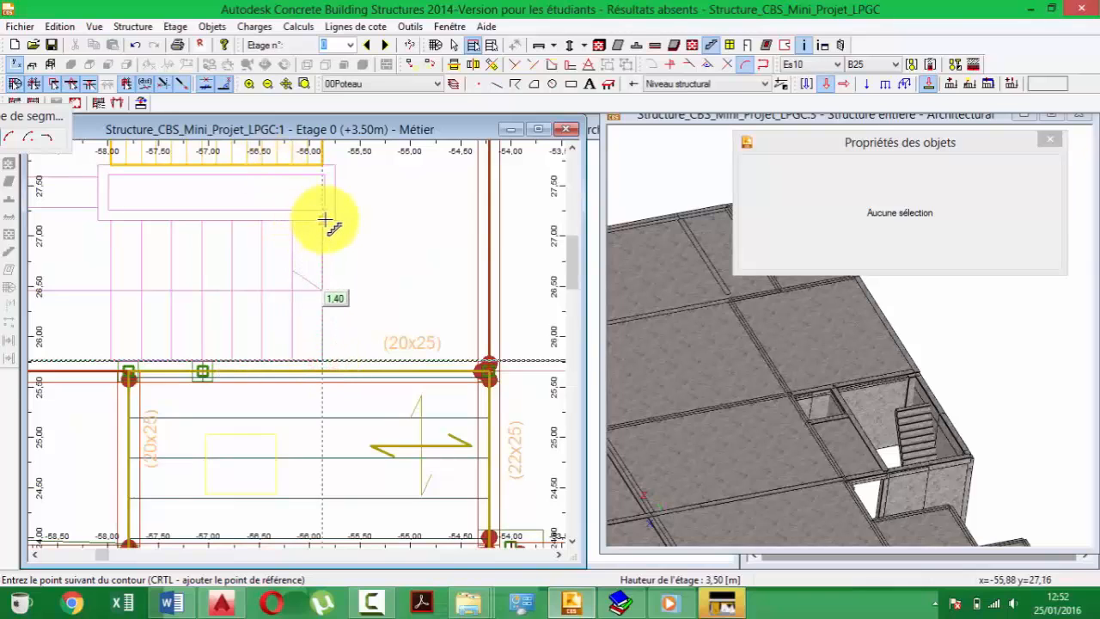
click(321, 221)
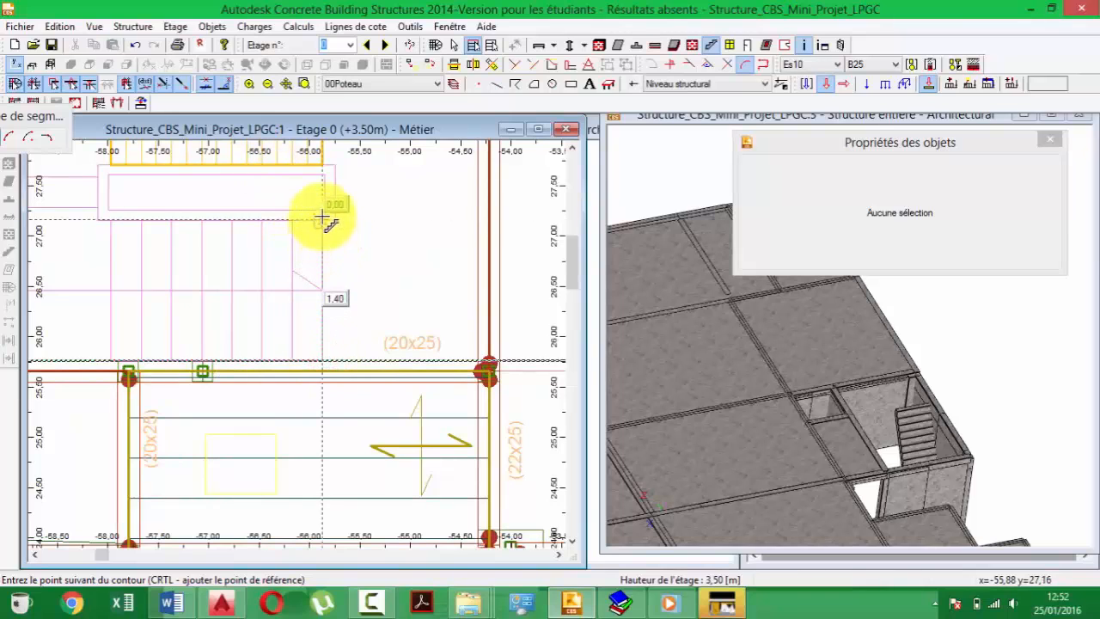
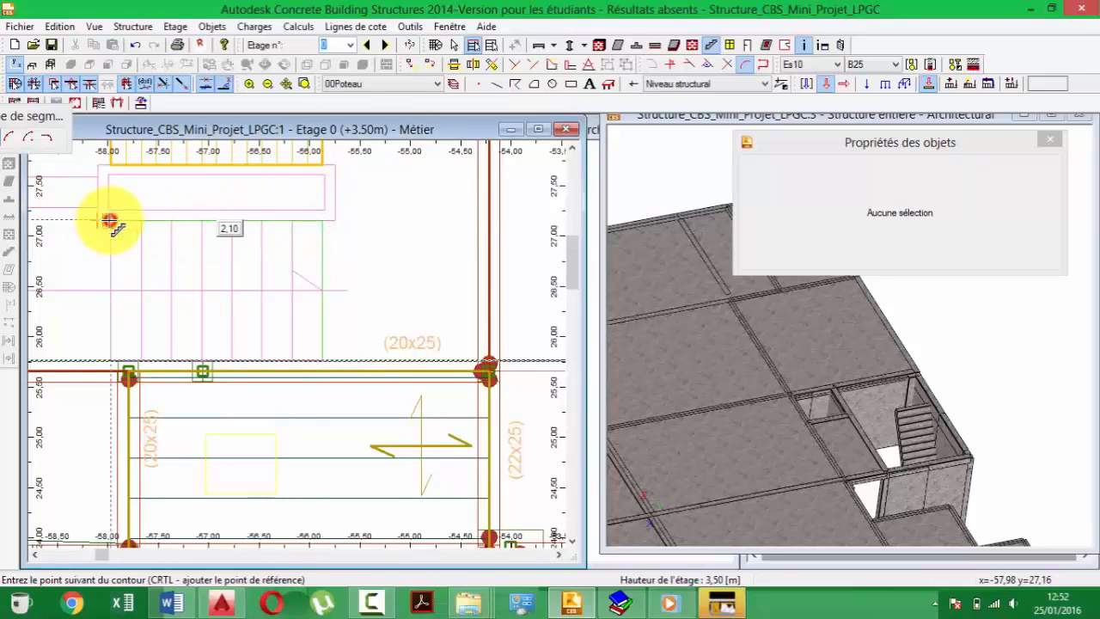
click(109, 220)
click(110, 358)
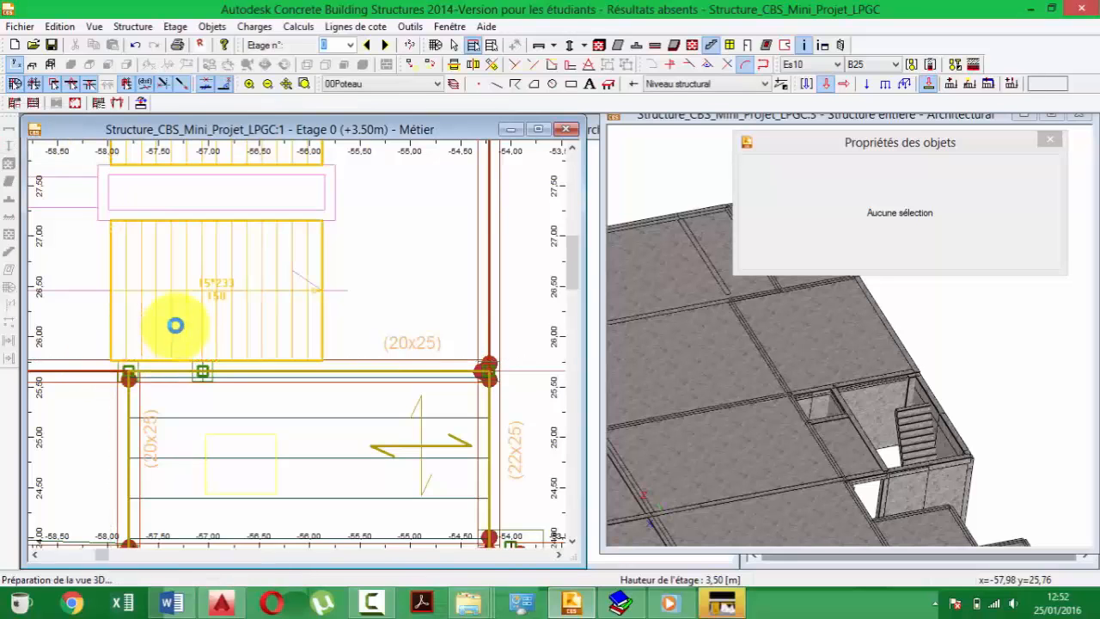
- Set up a new floor 0 slab with section EP10 in material B25, defined by tracing its contour points
middle_drag(176, 324, 314, 343)
scroll(324, 290, down, 1)
middle_drag(321, 287, 312, 293)
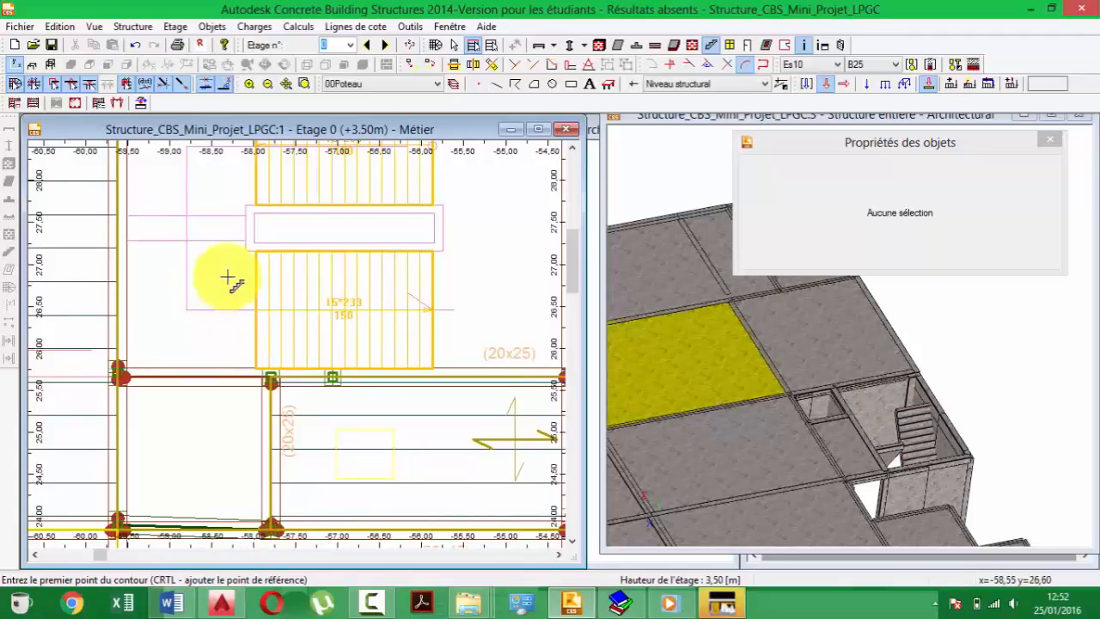
key(Escape)
scroll(240, 270, down, 2)
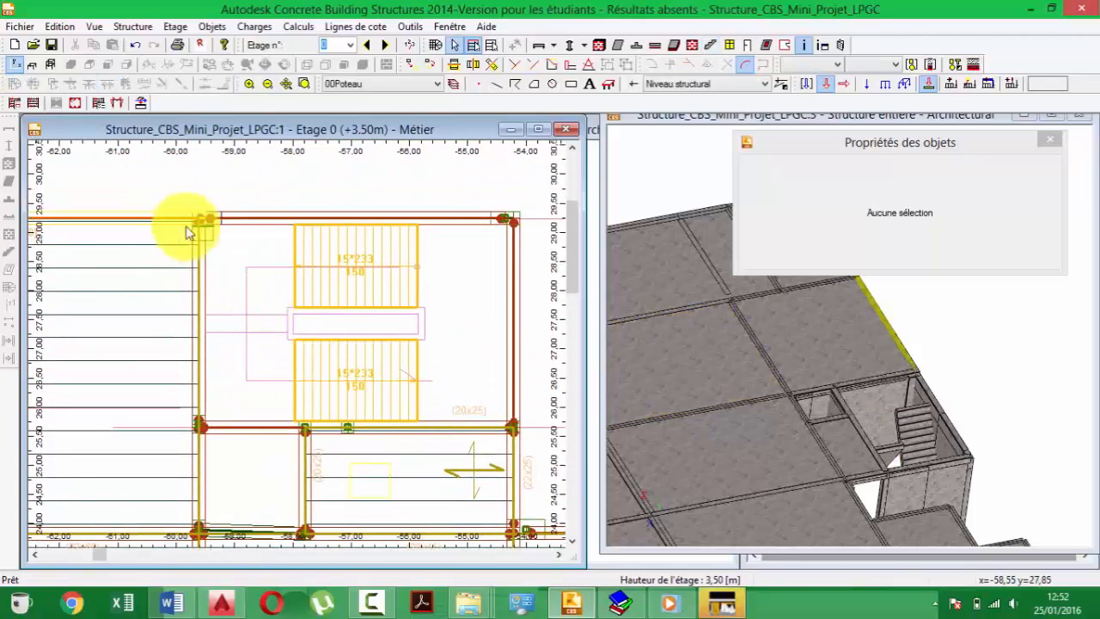
click(619, 45)
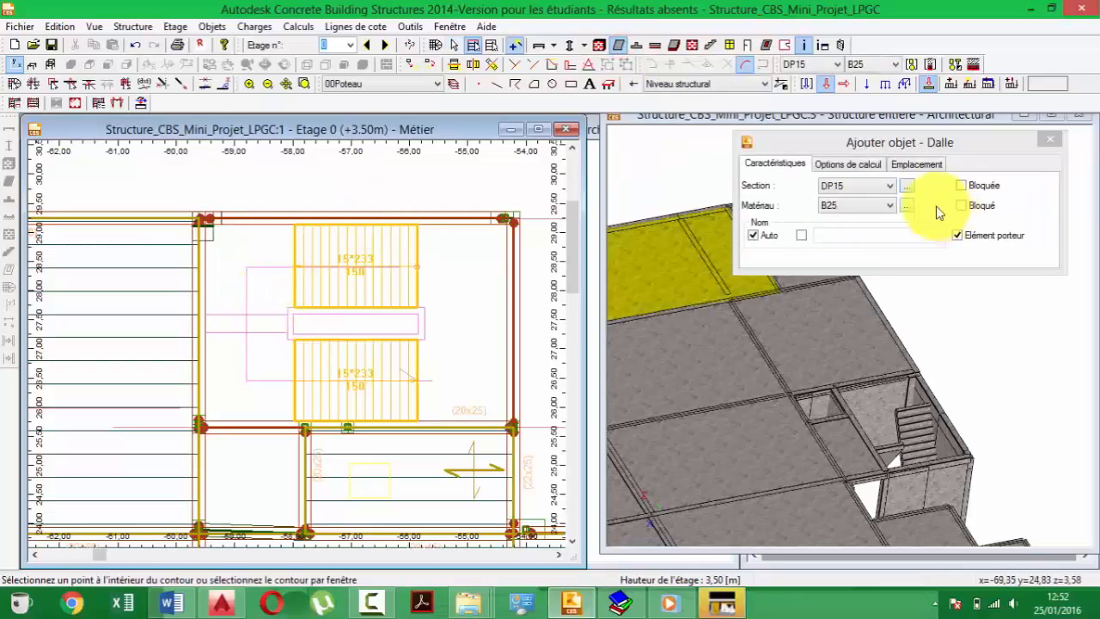
click(864, 186)
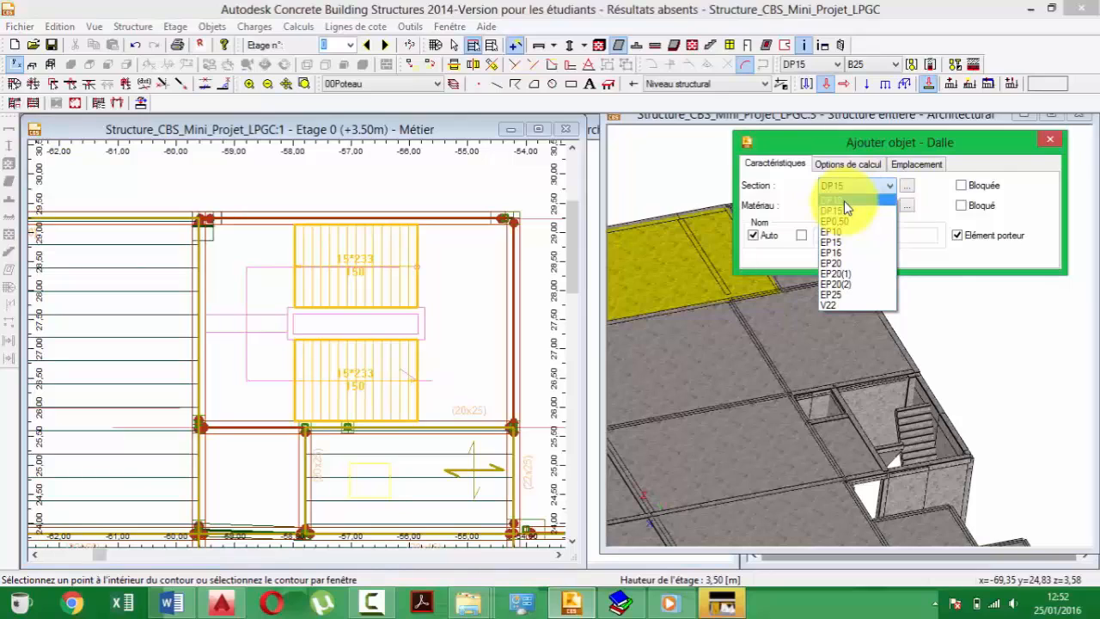
click(844, 201)
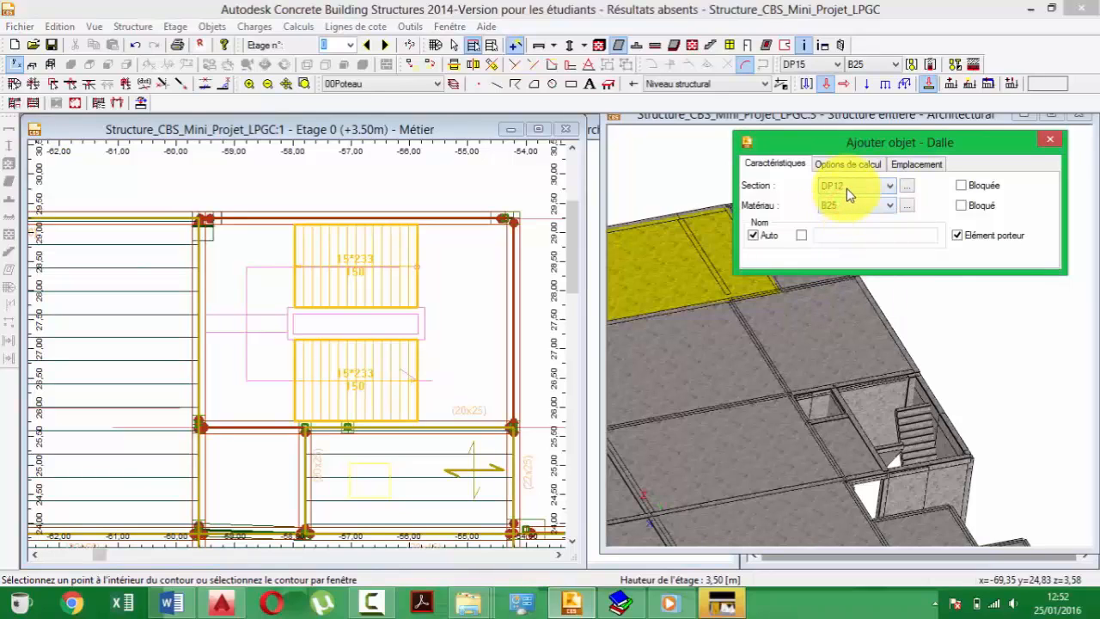
click(847, 186)
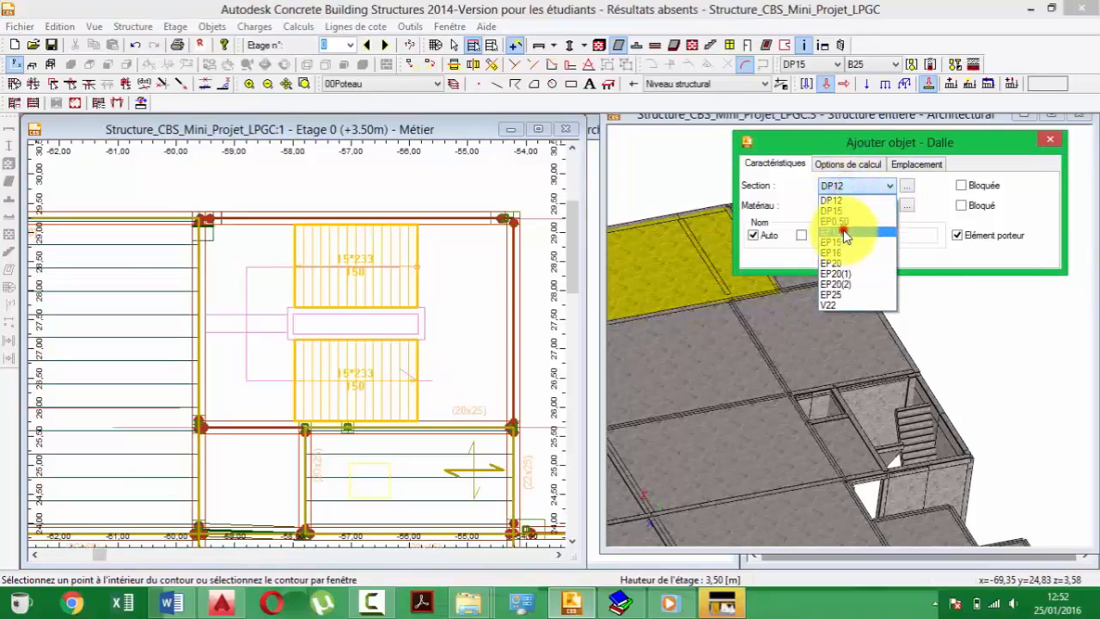
click(846, 232)
scroll(418, 292, down, 1)
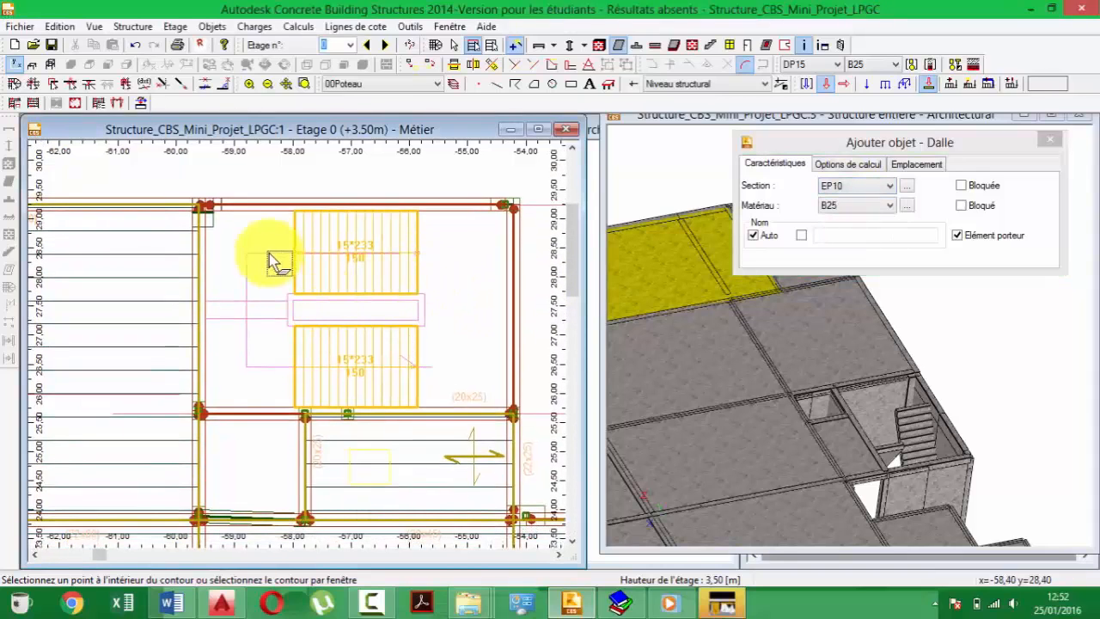
scroll(274, 256, up, 2)
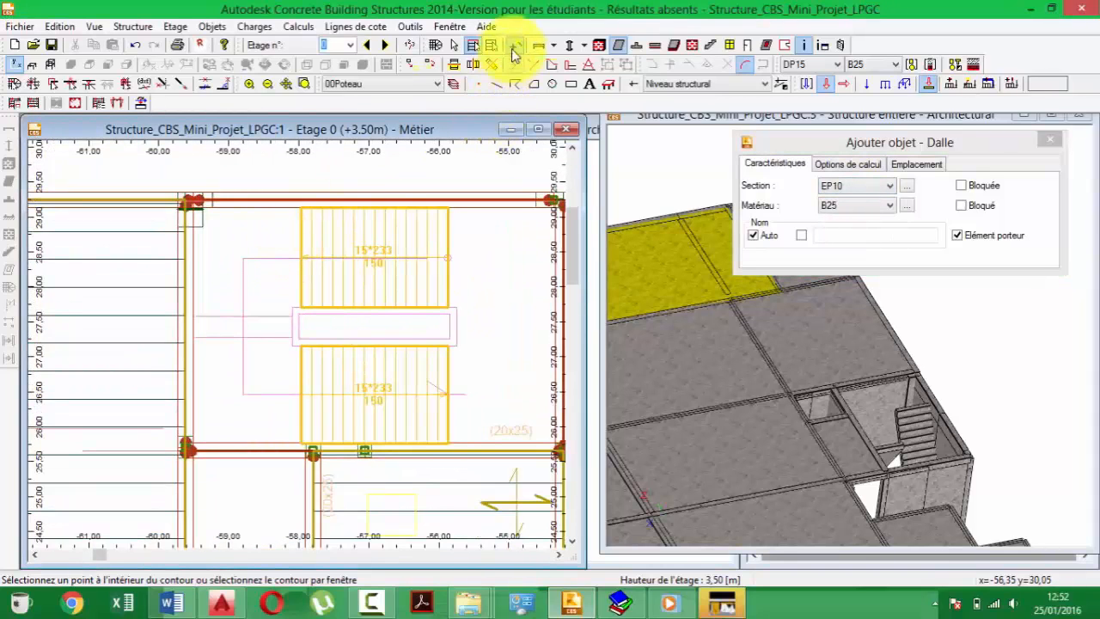
click(512, 45)
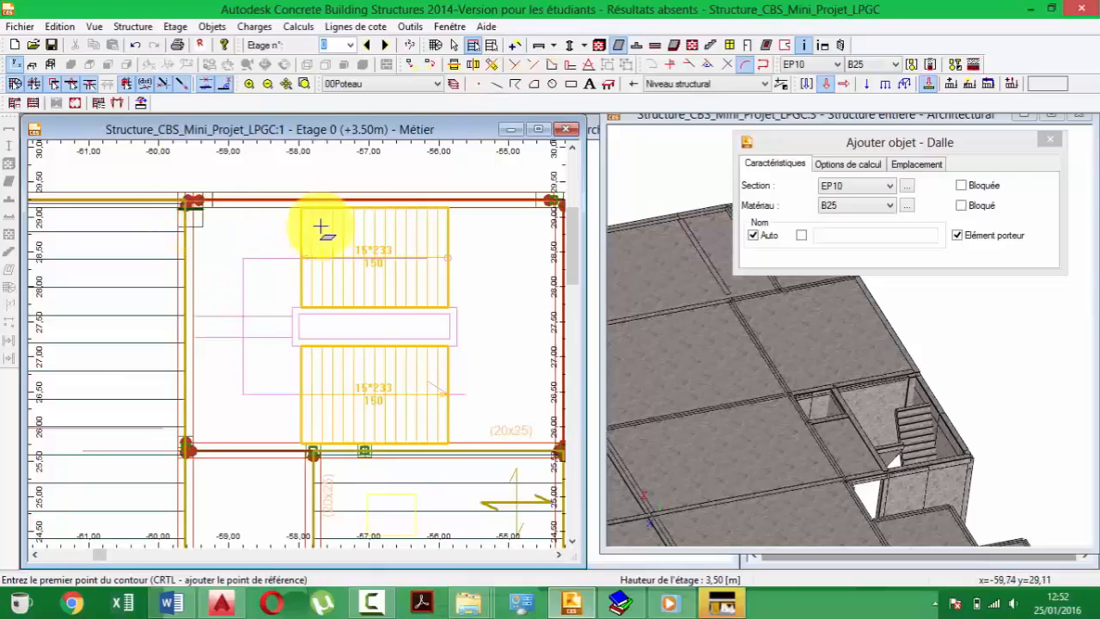
- Trace the EP10 landing slab, about 1.65 by 3.54 m, between the stairwell's left beam and the start of the two stair flights
scroll(177, 450, up, 3)
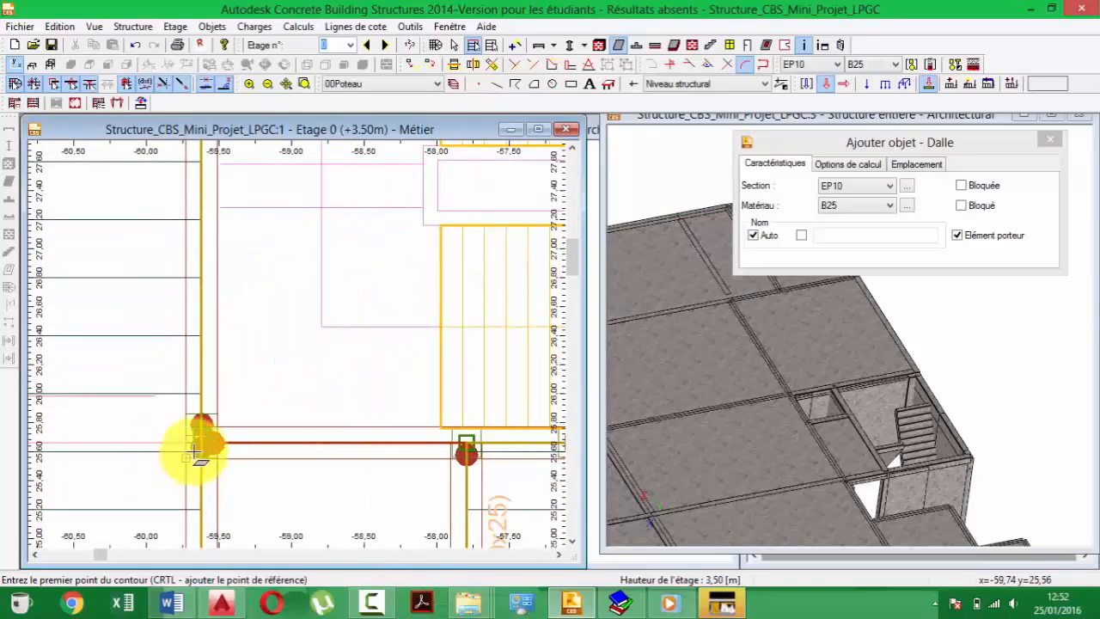
click(198, 440)
scroll(401, 438, down, 2)
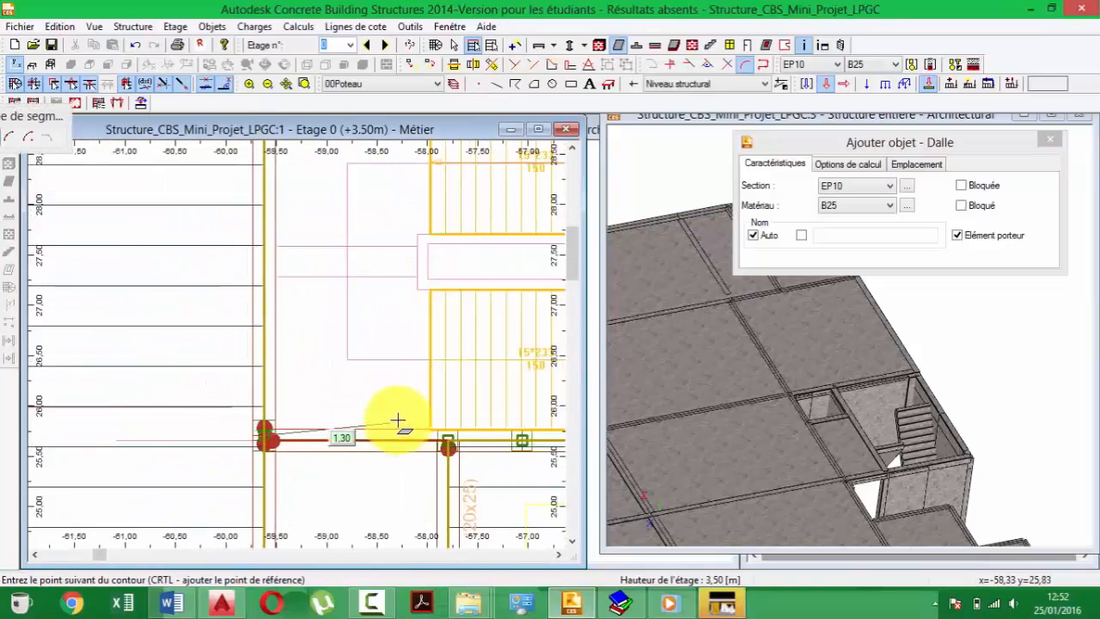
middle_drag(448, 443, 396, 438)
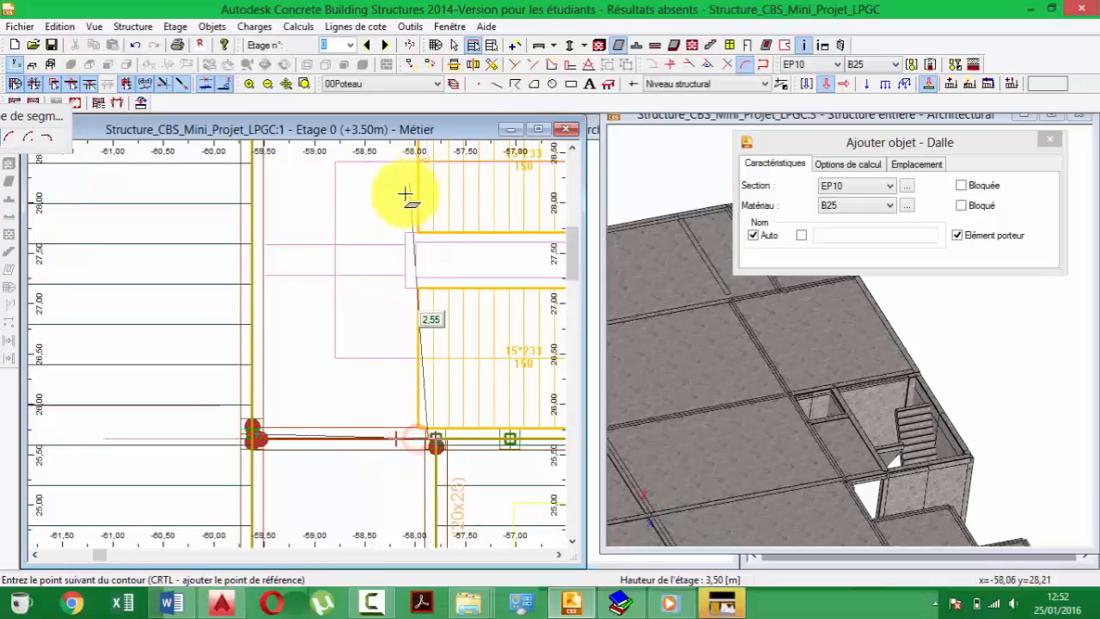
click(413, 440)
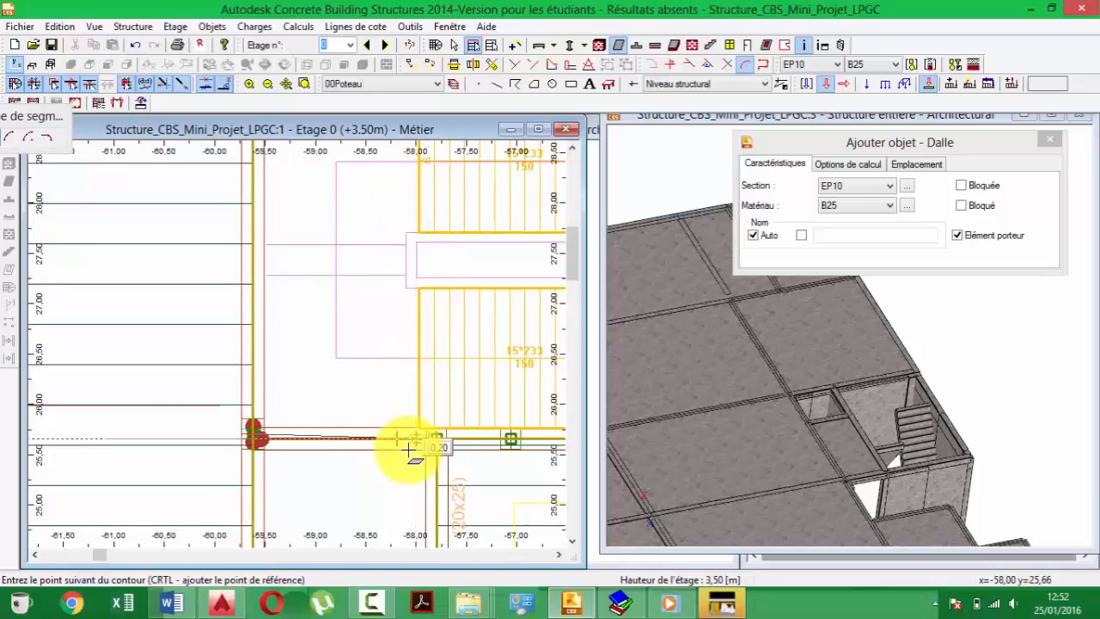
scroll(417, 446, up, 3)
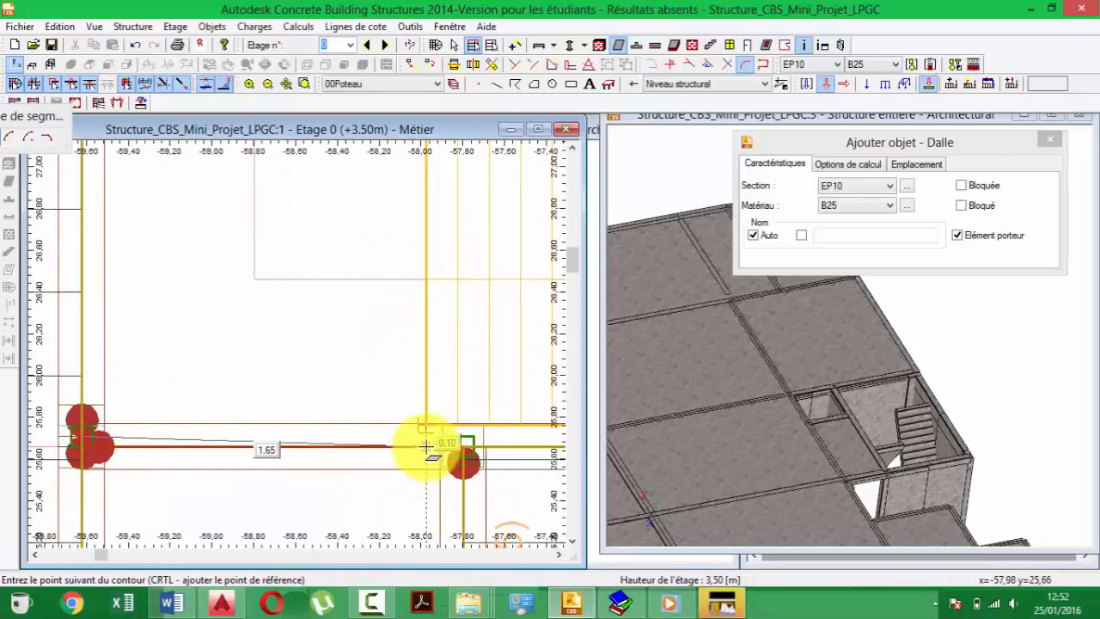
click(427, 436)
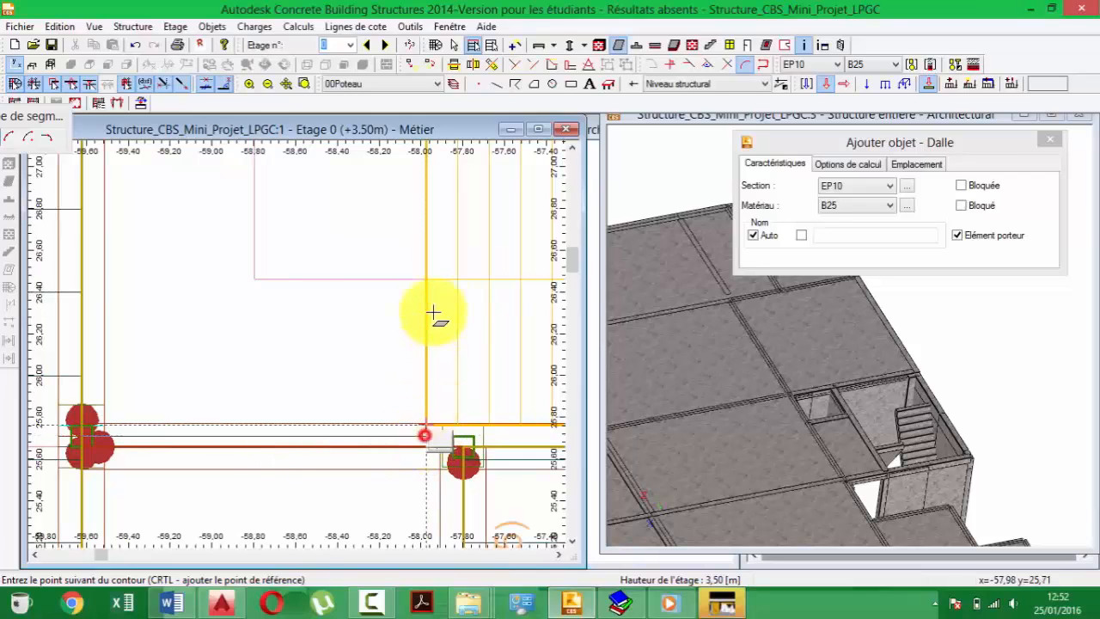
scroll(429, 265, down, 2)
middle_drag(429, 266, 446, 576)
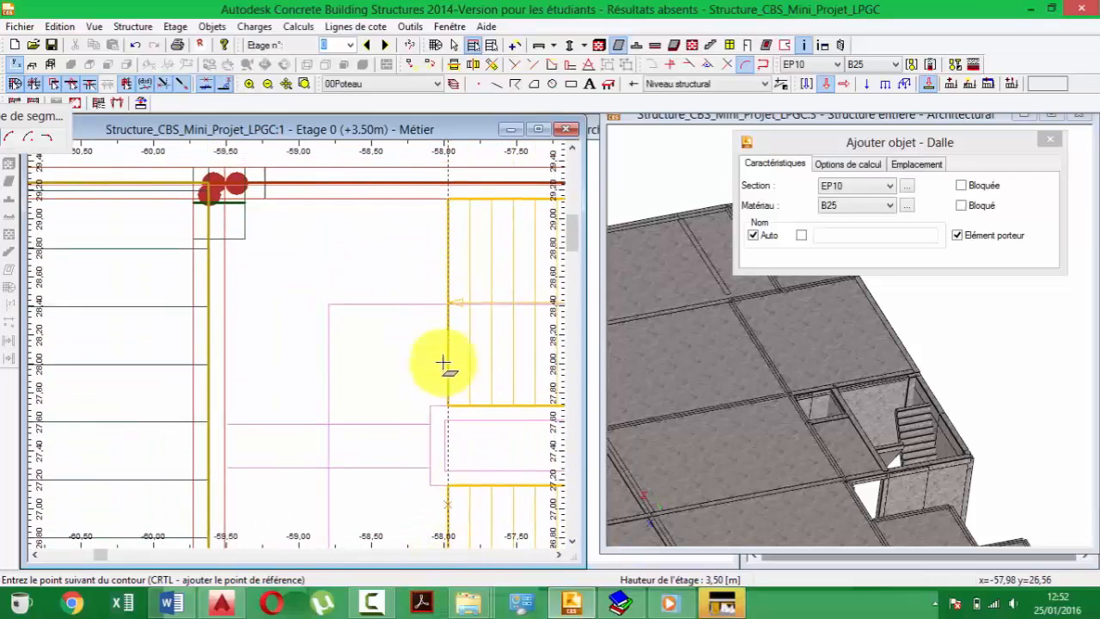
click(447, 182)
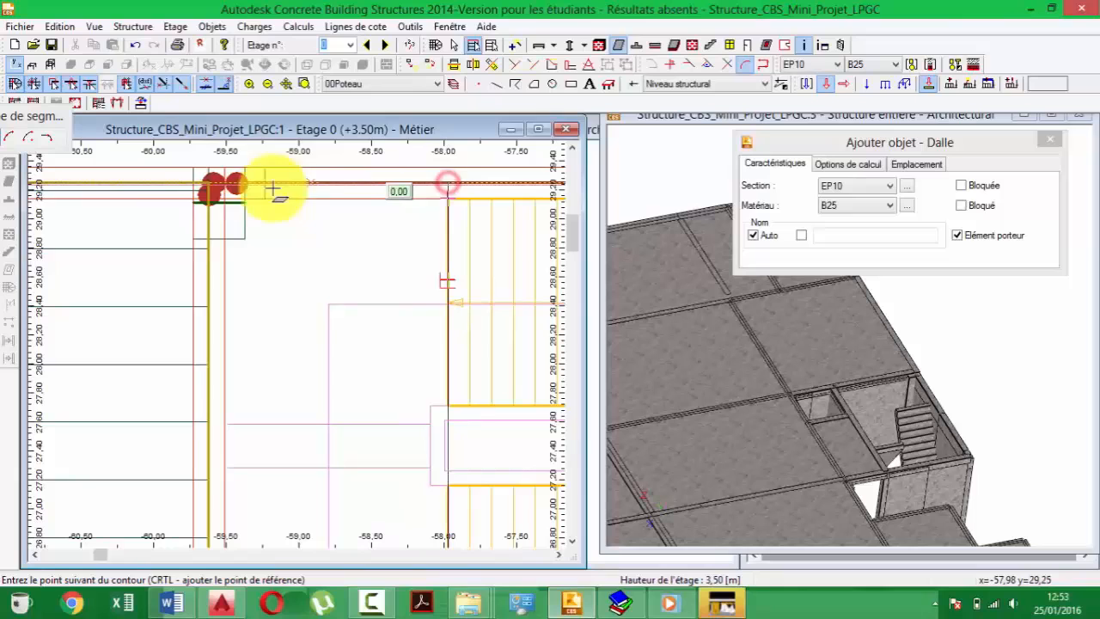
click(209, 184)
middle_drag(225, 481, 235, 224)
click(218, 434)
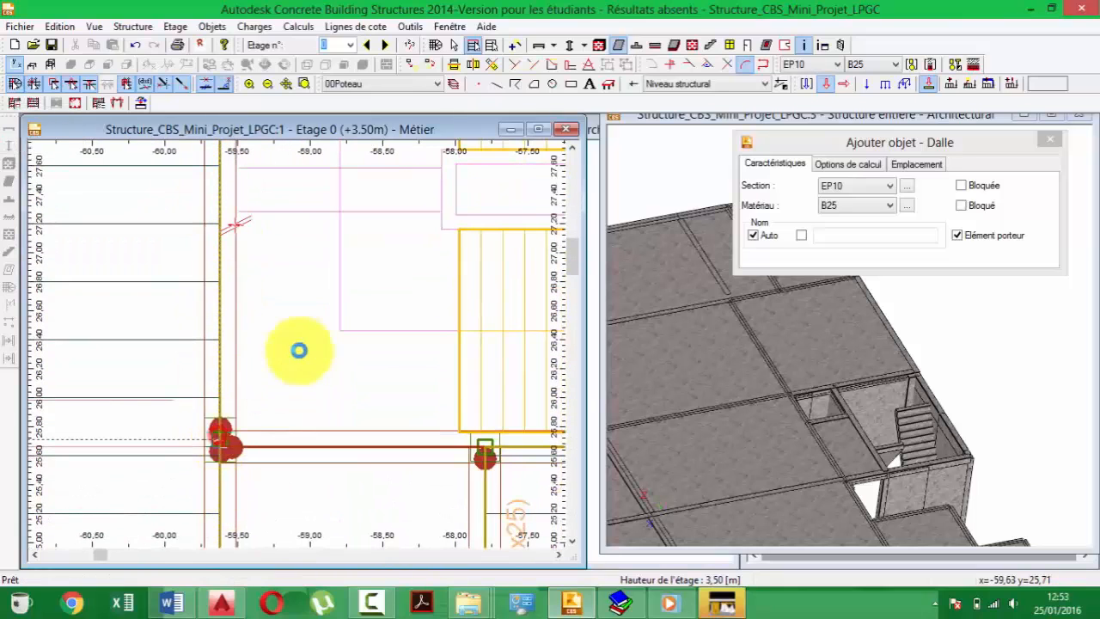
scroll(393, 263, down, 5)
middle_drag(336, 282, 238, 303)
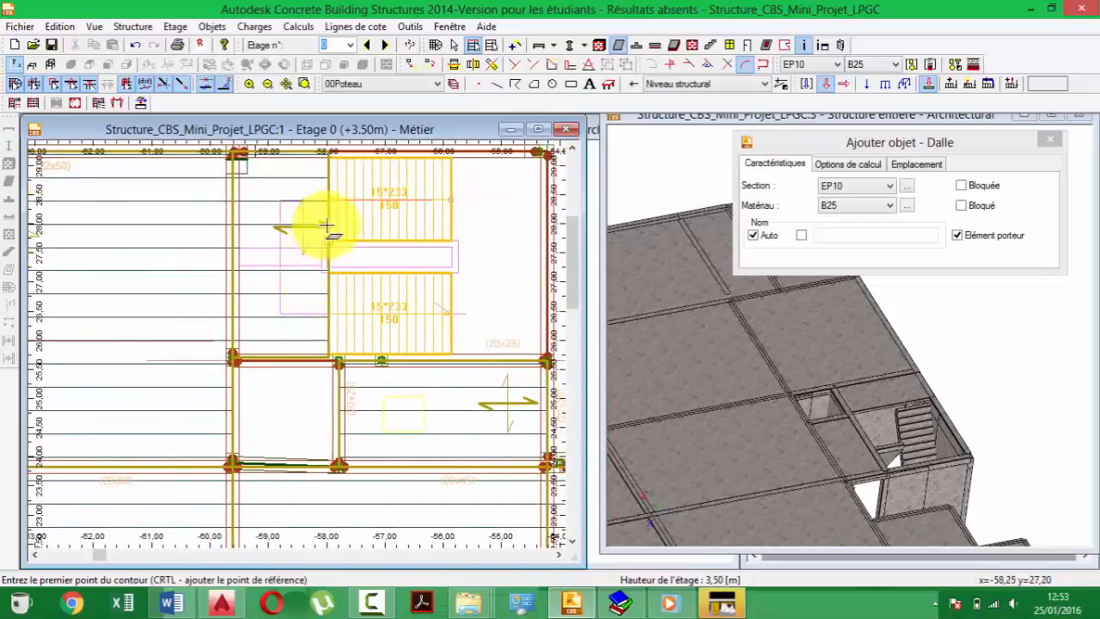
- Trace the second EP10 landing slab, 1.65 by 3.59 m, between the flights' right ends and the stairwell's right wall
middle_drag(327, 227, 307, 287)
middle_drag(429, 361, 161, 424)
scroll(344, 393, up, 3)
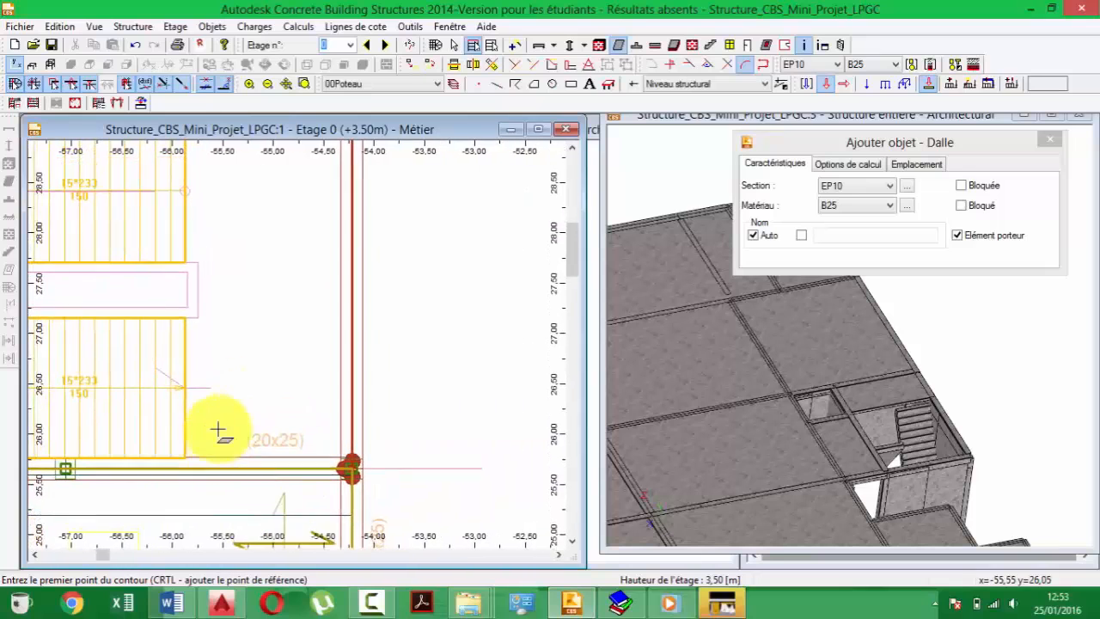
scroll(216, 378, down, 1)
middle_drag(247, 368, 324, 404)
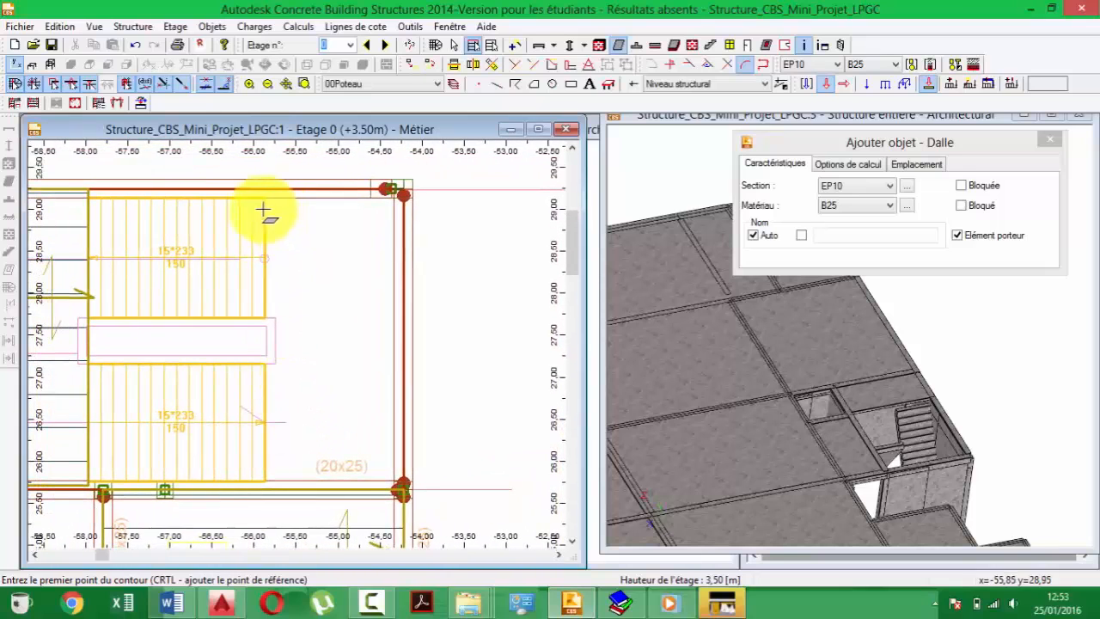
middle_drag(263, 209, 336, 284)
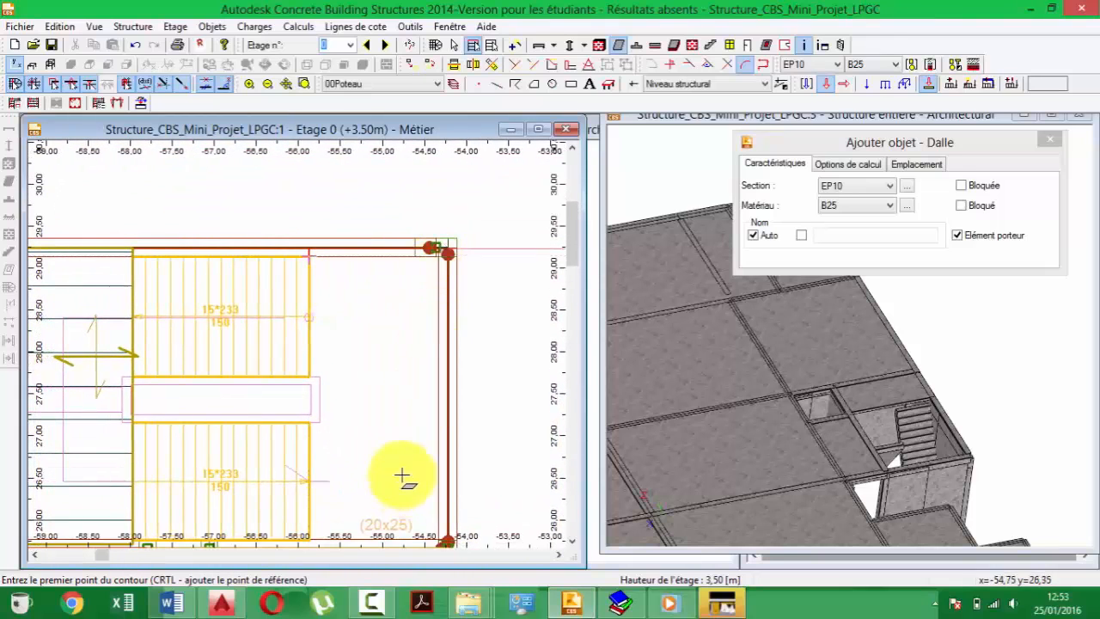
middle_drag(402, 474, 383, 287)
scroll(284, 419, up, 1)
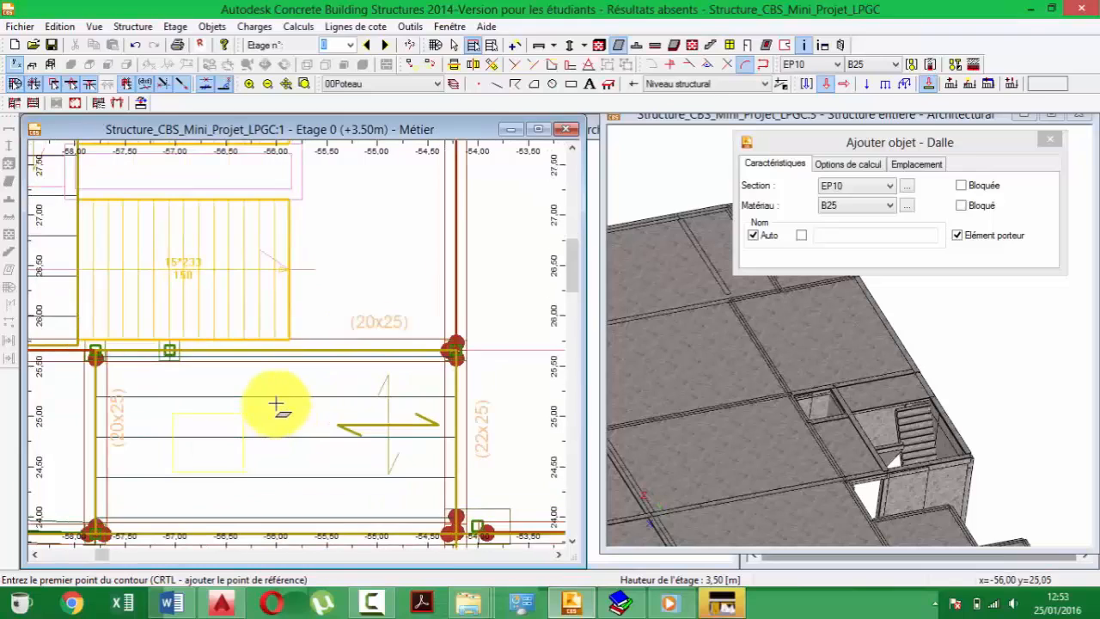
click(289, 351)
click(455, 351)
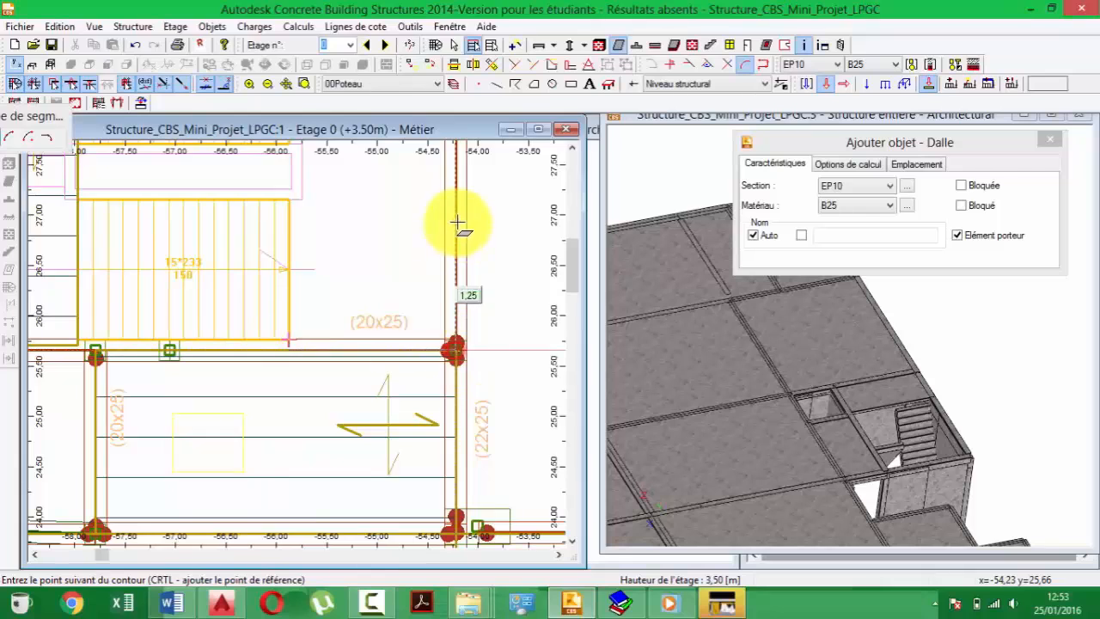
middle_drag(454, 221, 491, 541)
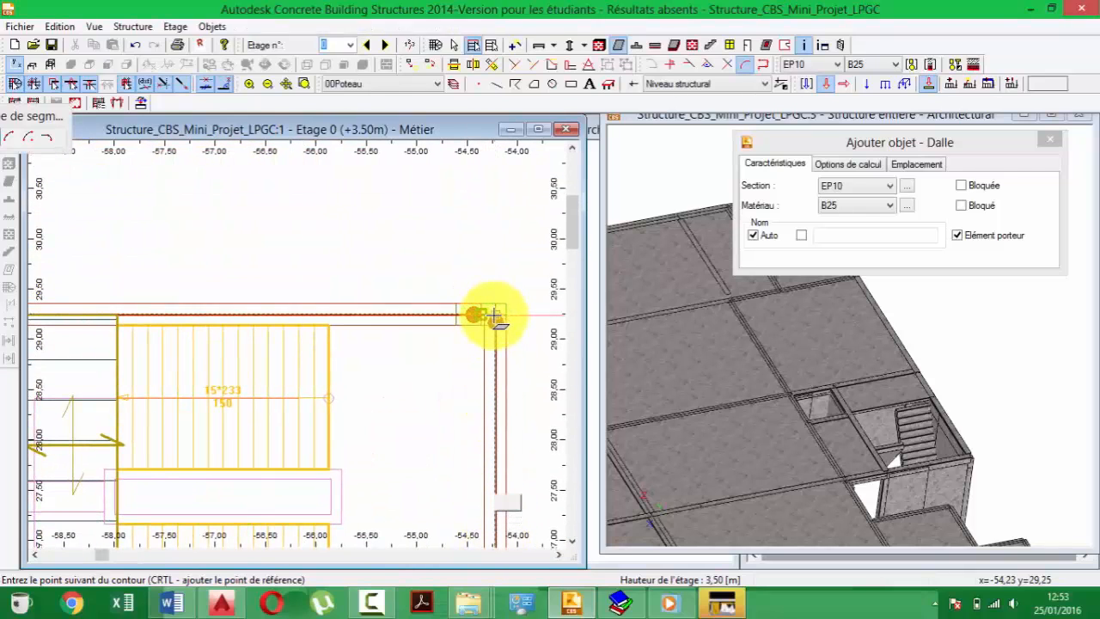
click(495, 317)
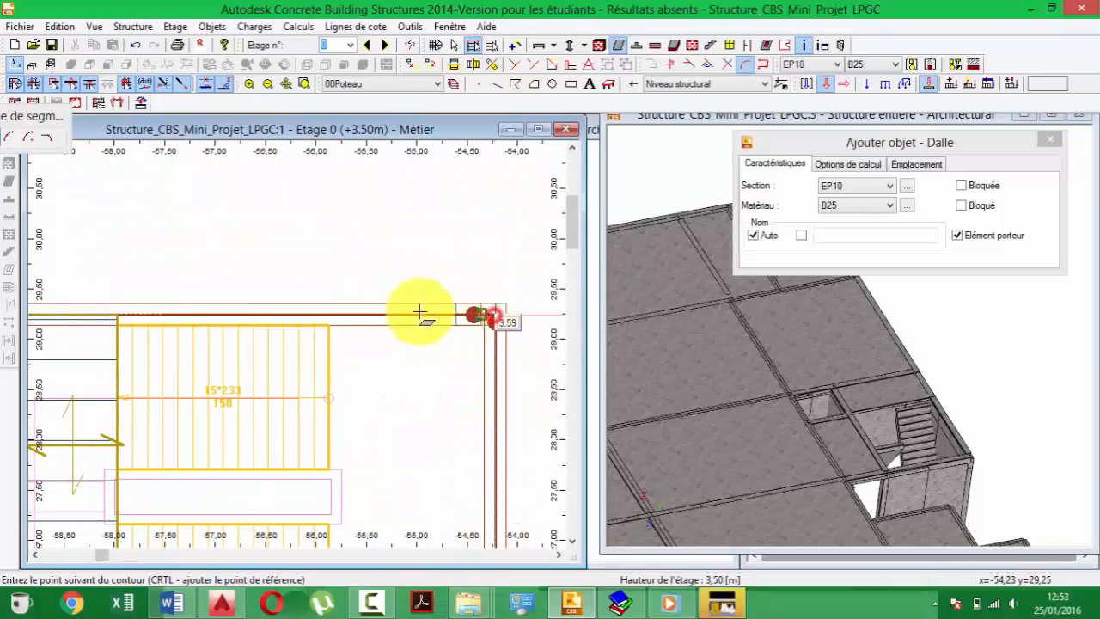
click(327, 315)
middle_drag(392, 412, 404, 135)
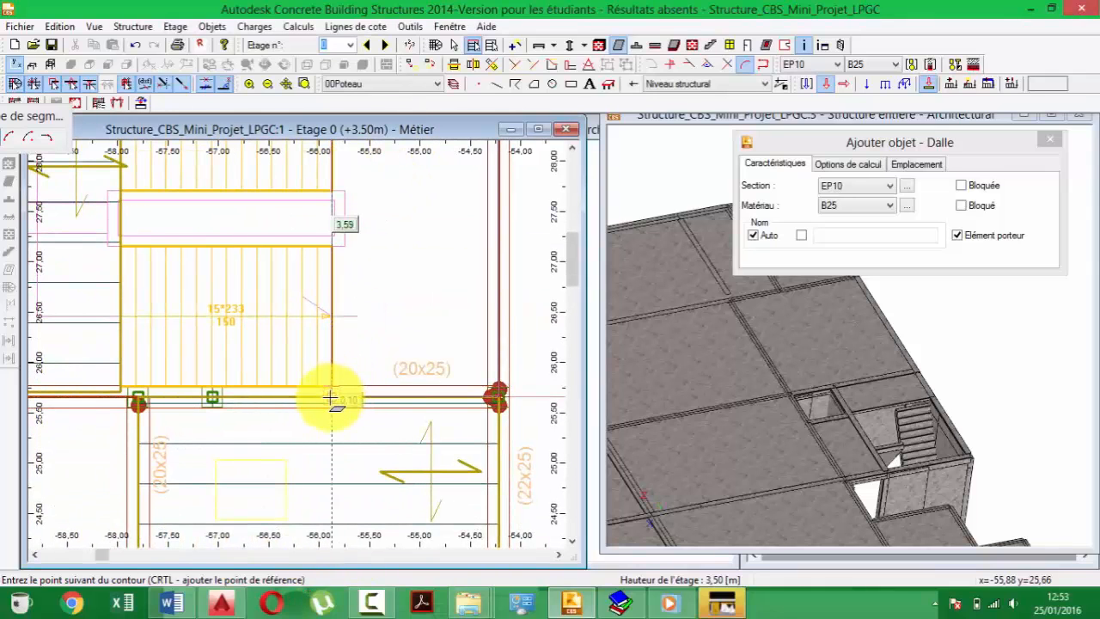
click(335, 386)
scroll(388, 227, down, 3)
middle_drag(388, 231, 405, 312)
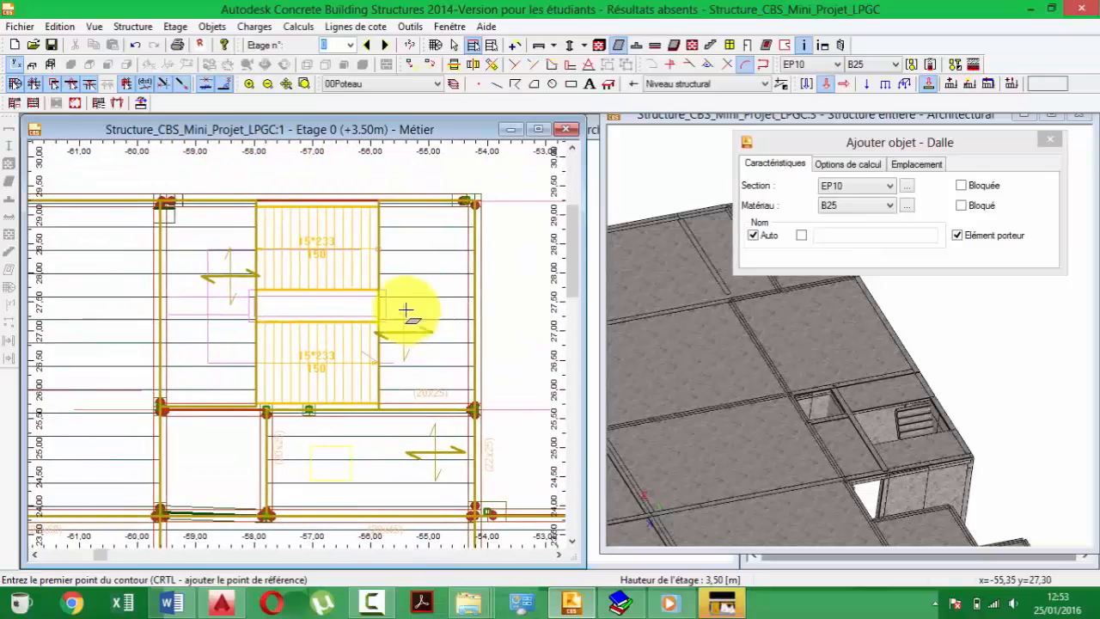
key(Escape)
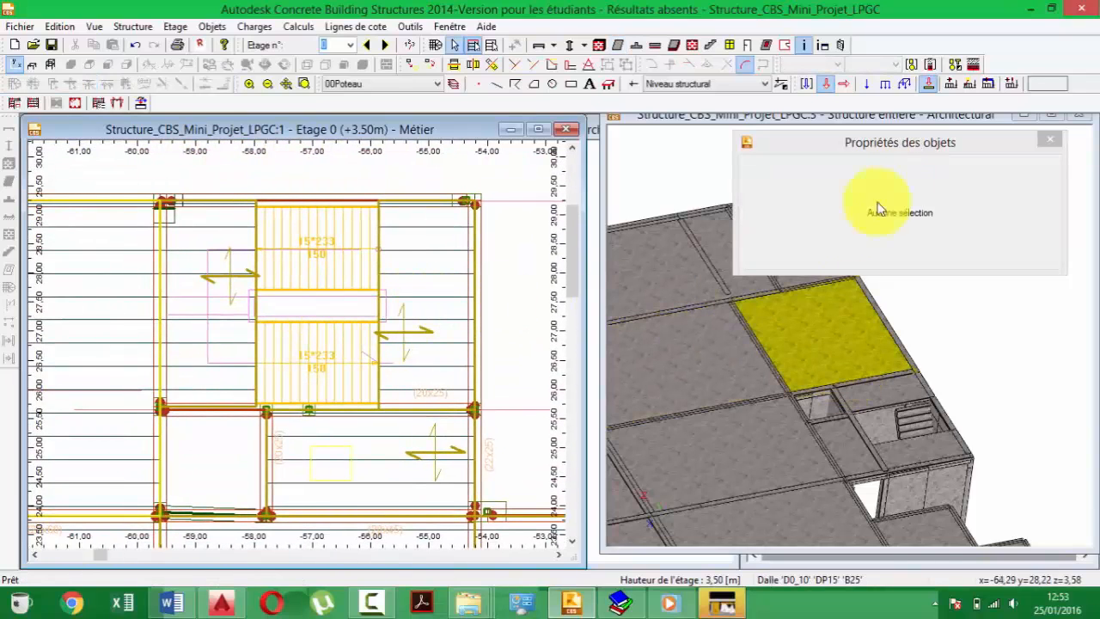
- Select the landing slab at the flights' right end and examine its corner coordinates and its position in the 3D view
right_click(499, 187)
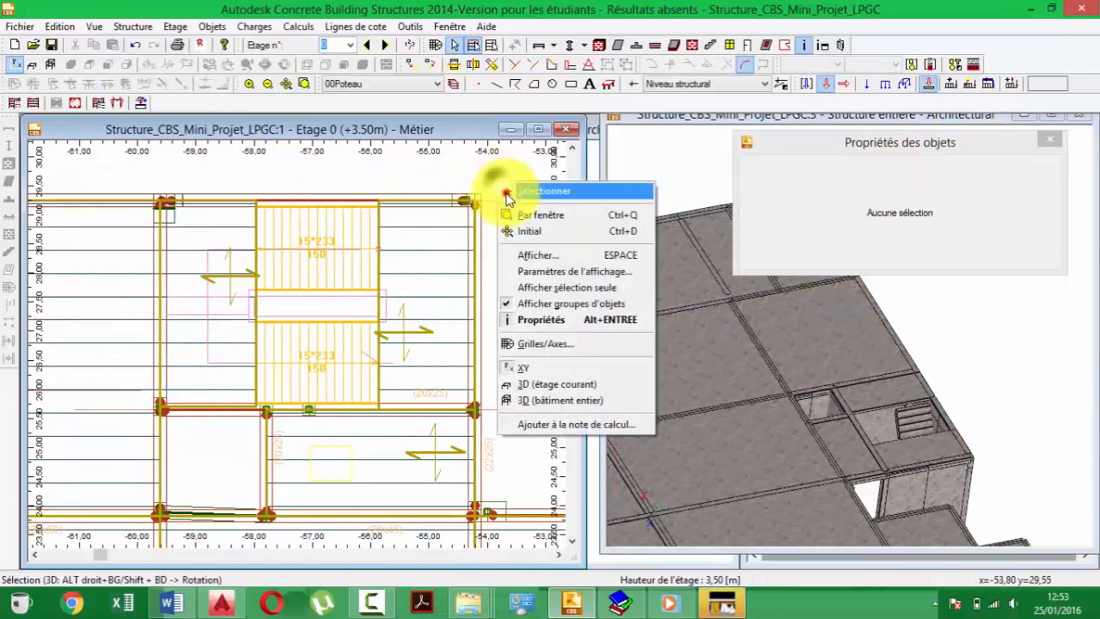
click(524, 190)
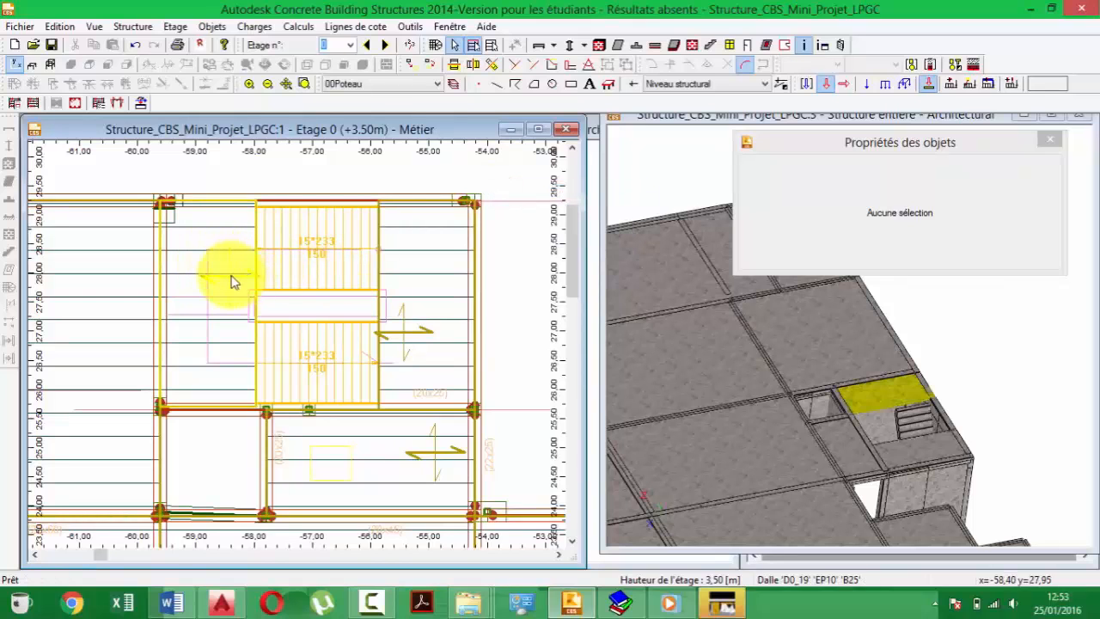
scroll(358, 295, down, 3)
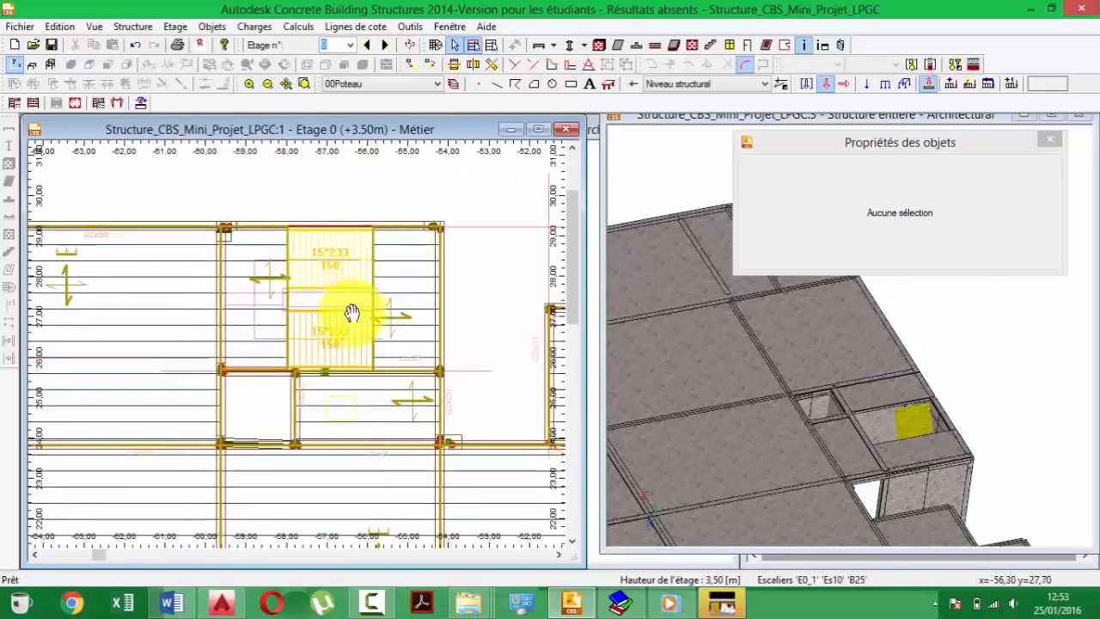
middle_drag(354, 288, 350, 315)
scroll(368, 319, down, 2)
middle_drag(368, 319, 375, 251)
scroll(316, 260, up, 3)
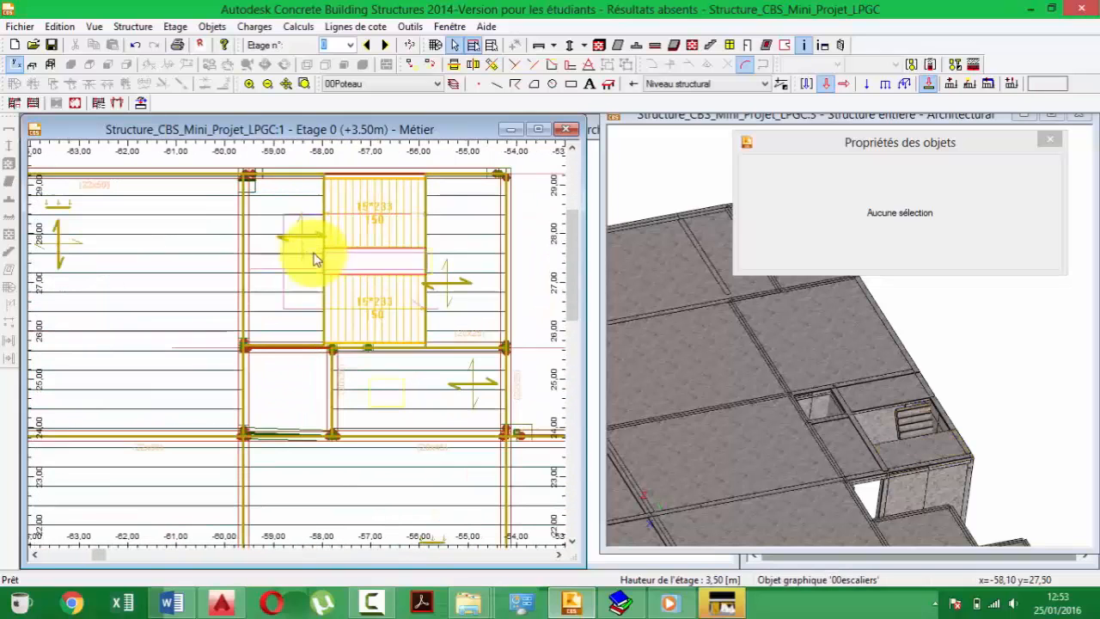
click(448, 285)
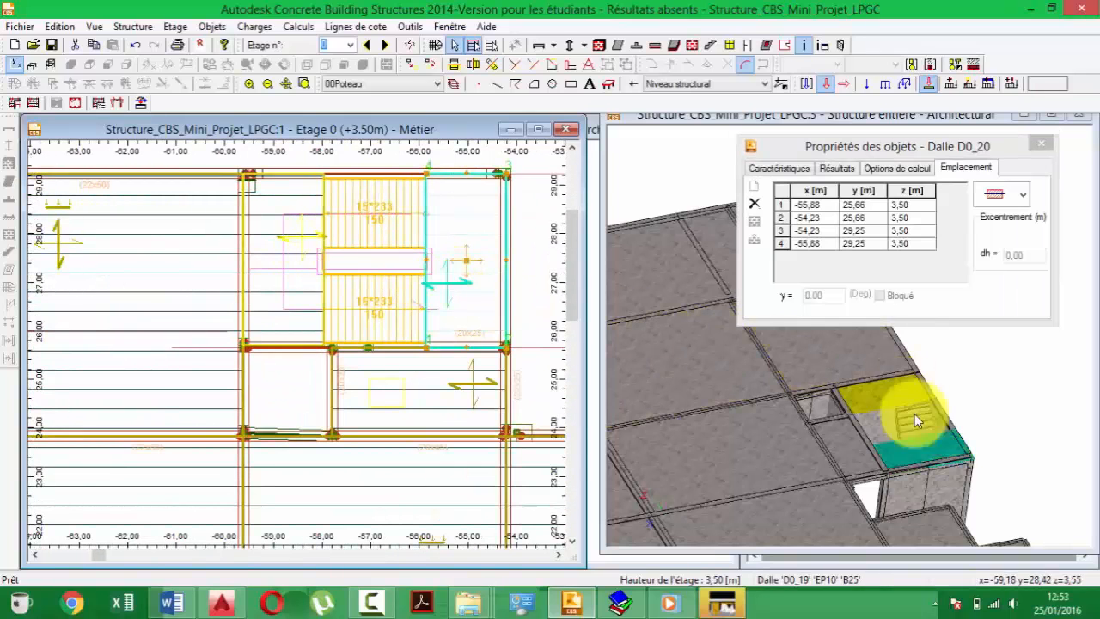
scroll(895, 404, up, 3)
middle_drag(815, 408, 852, 469)
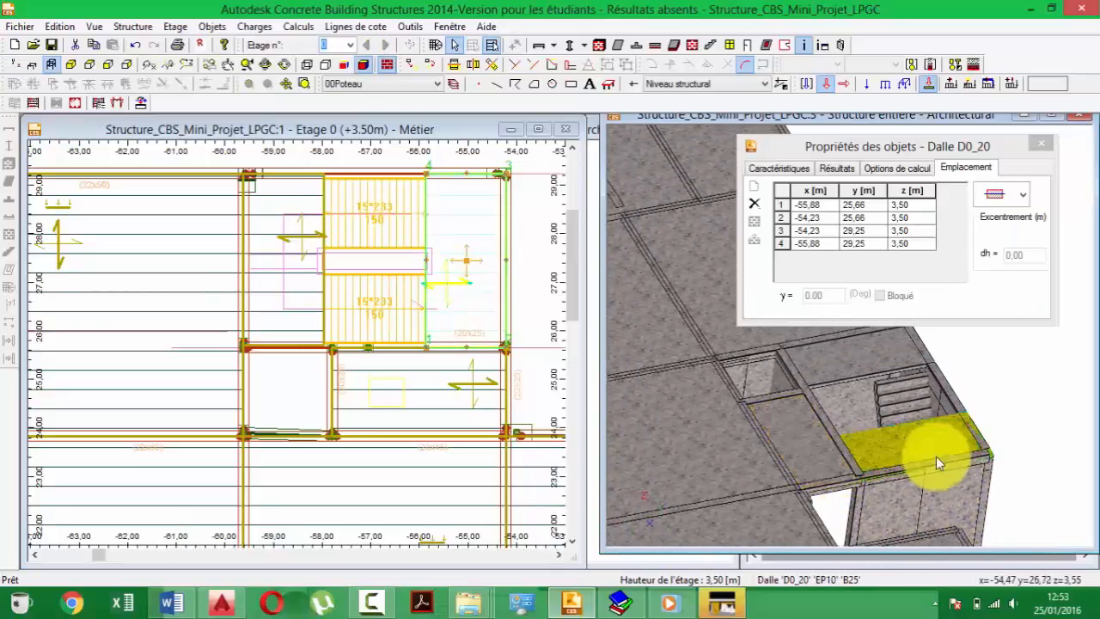
- Select the landing slab at the flights' start beside the stairwell's left beam and examine its corner coordinates against the plan
scroll(938, 453, up, 3)
scroll(893, 399, down, 5)
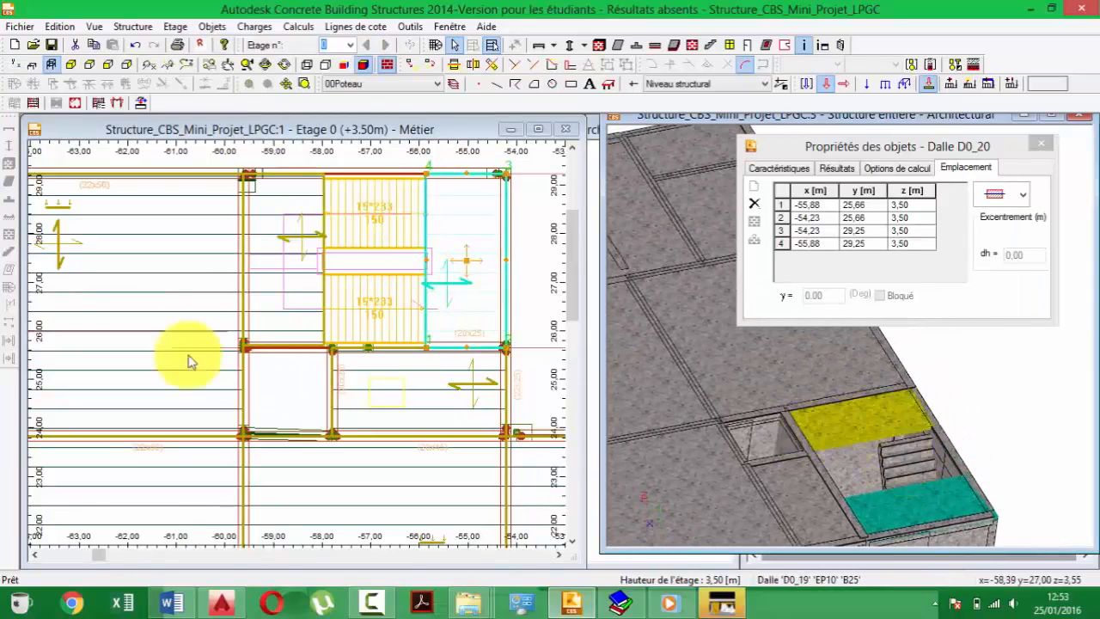
click(308, 240)
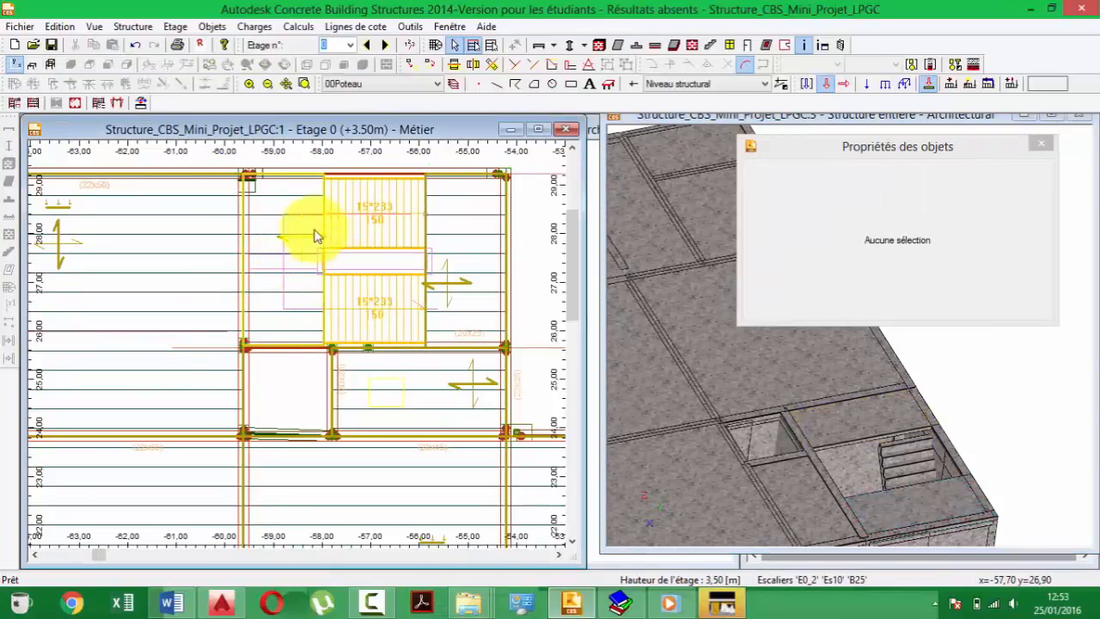
middle_drag(312, 227, 319, 267)
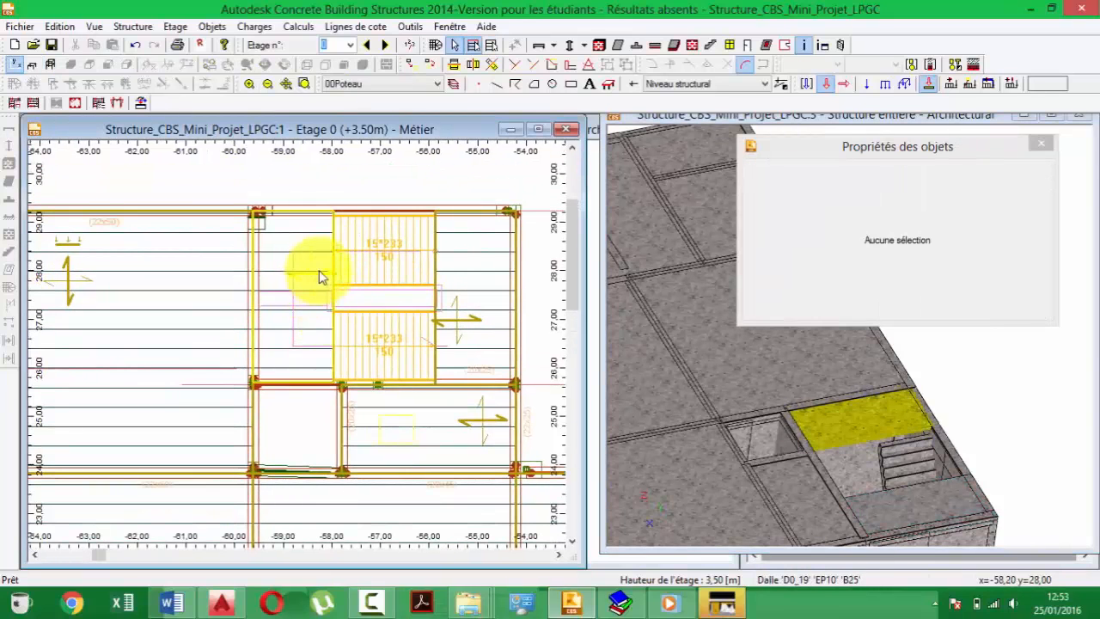
click(305, 273)
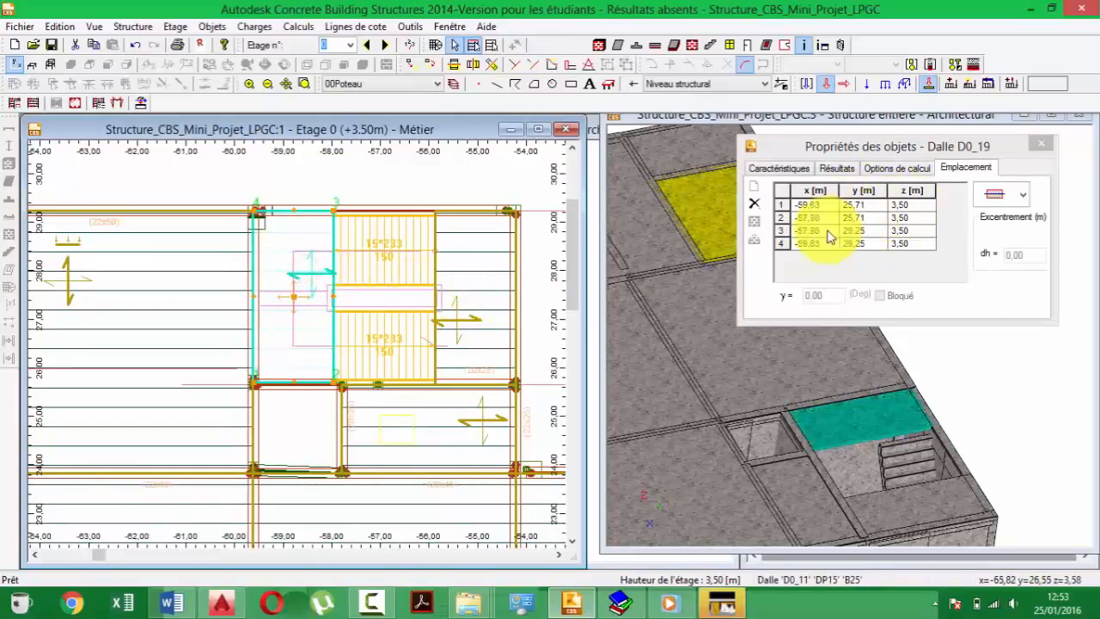
click(951, 169)
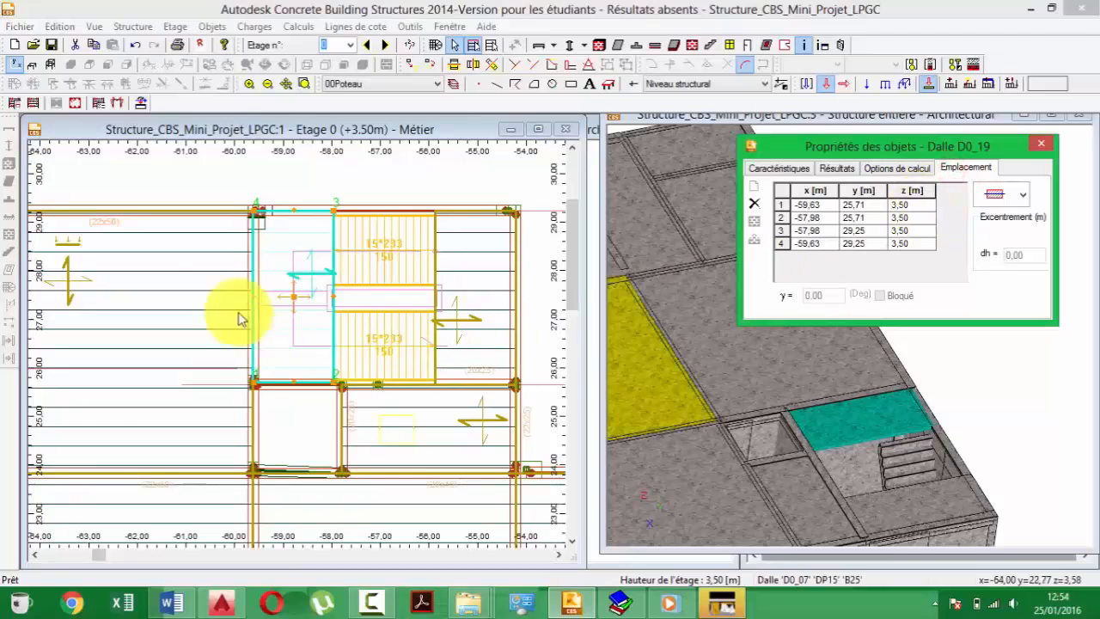
middle_drag(276, 256, 285, 283)
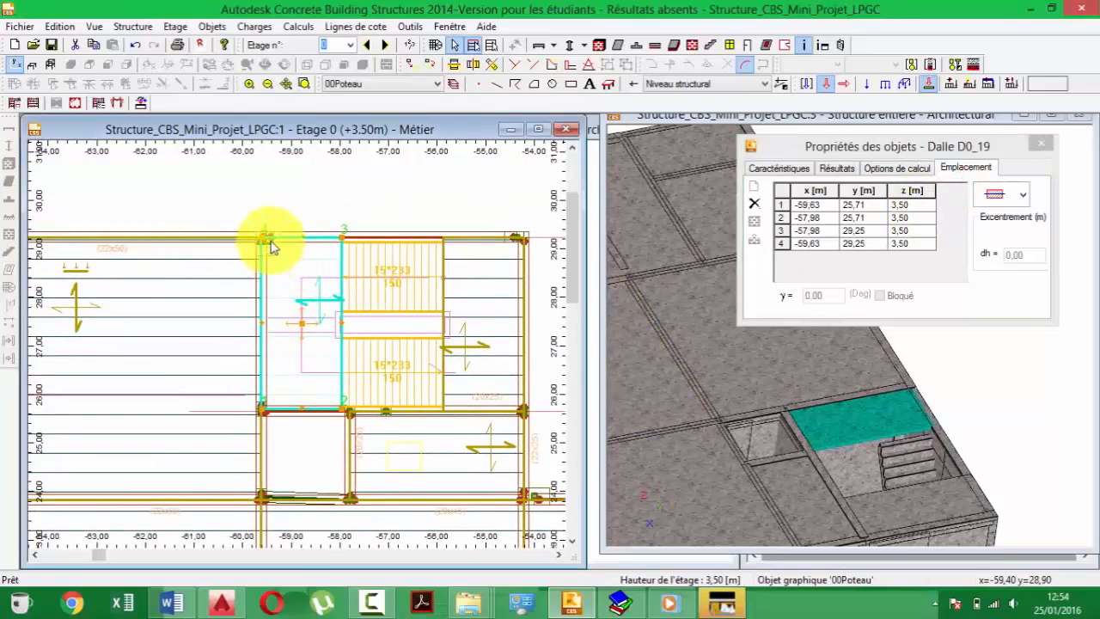
scroll(272, 401, up, 4)
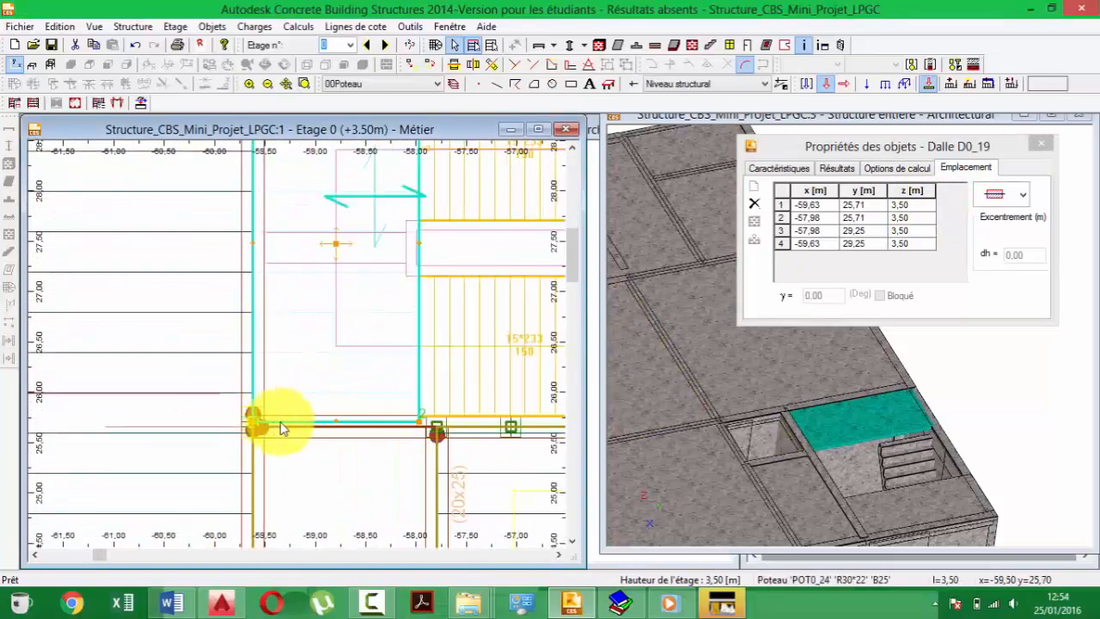
scroll(419, 289, down, 2)
middle_drag(417, 294, 424, 384)
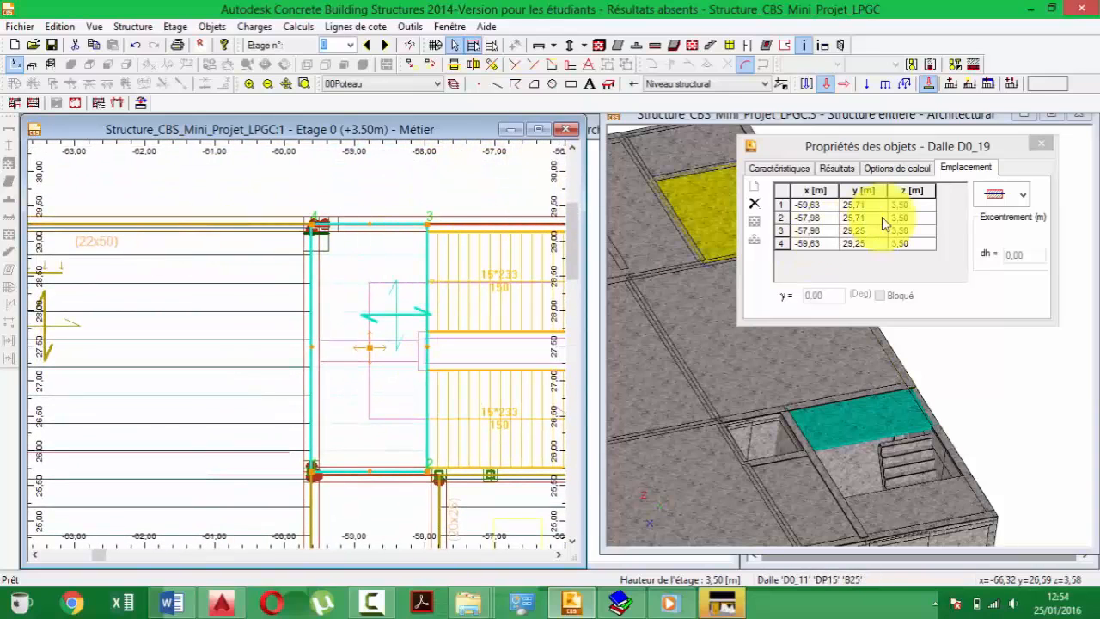
- Try to set the z coordinate of all four corners of the landing slab beside the stairwell's left beam to 1.70 m
click(921, 206)
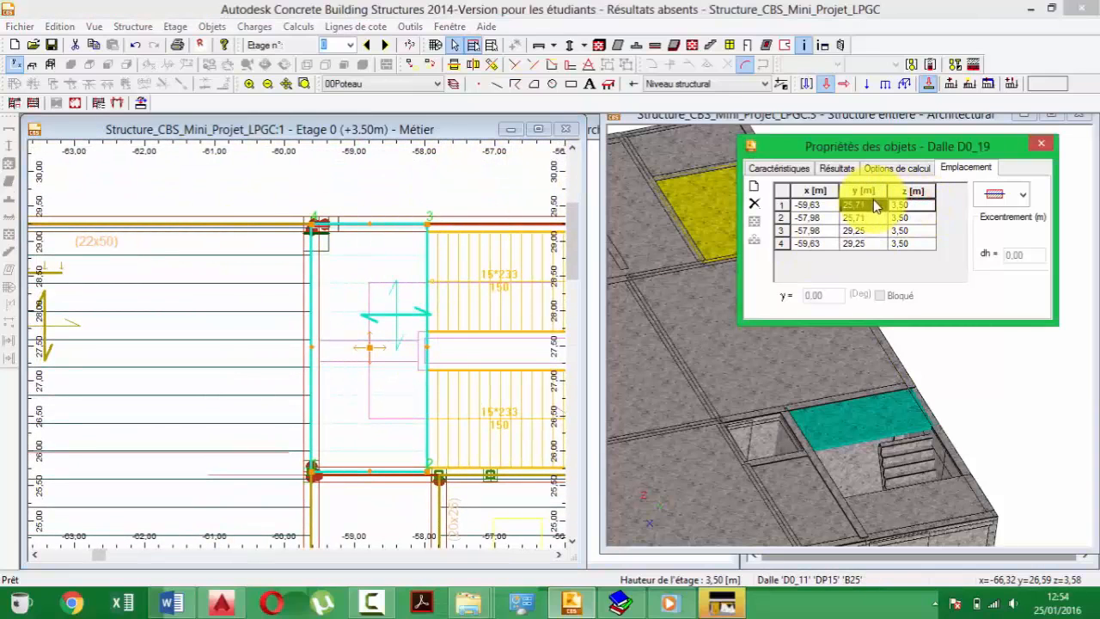
click(911, 208)
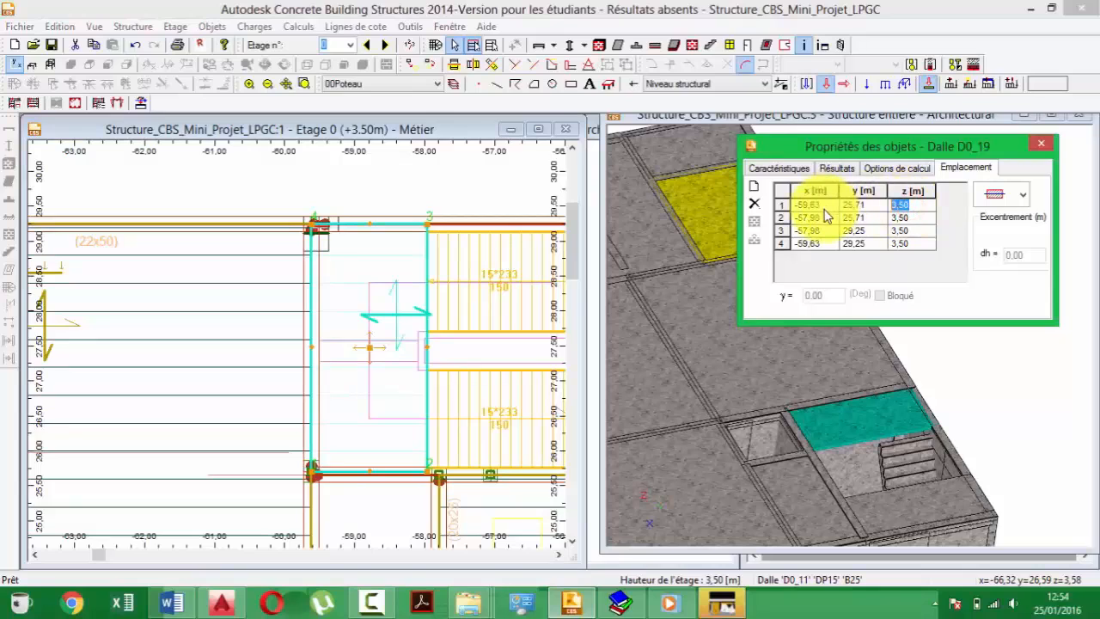
text(1.6)
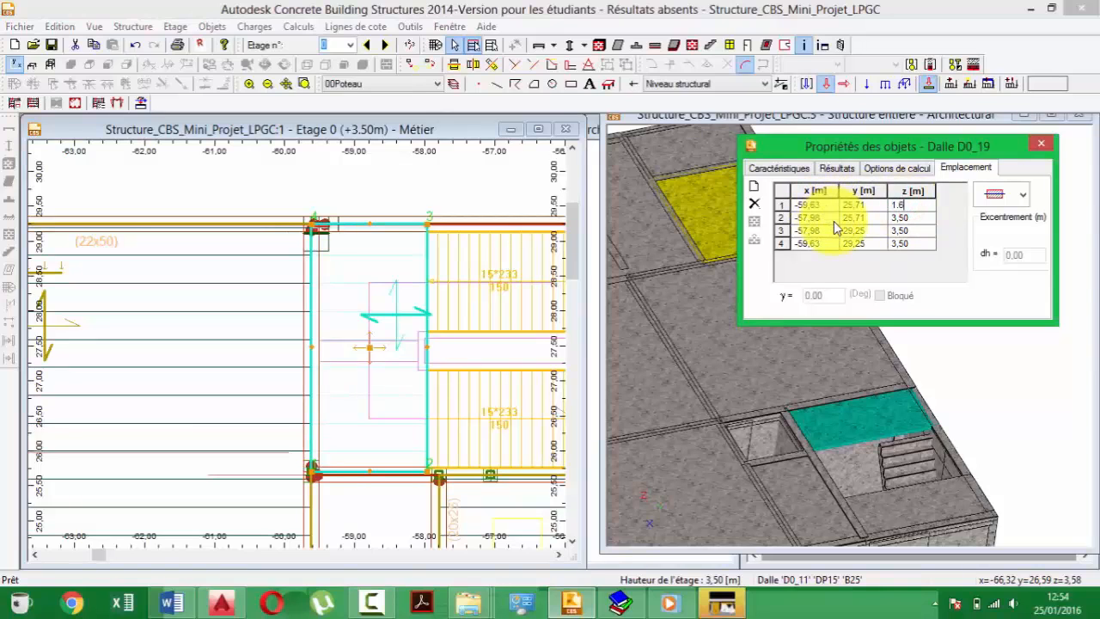
key(BackSpace)
text(70)
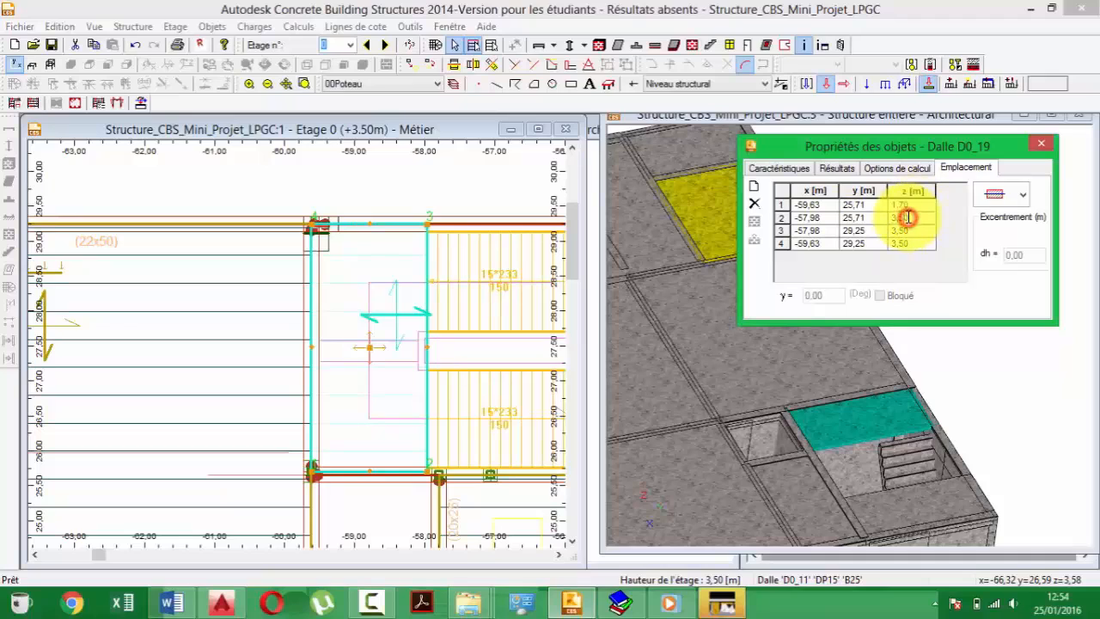
click(908, 217)
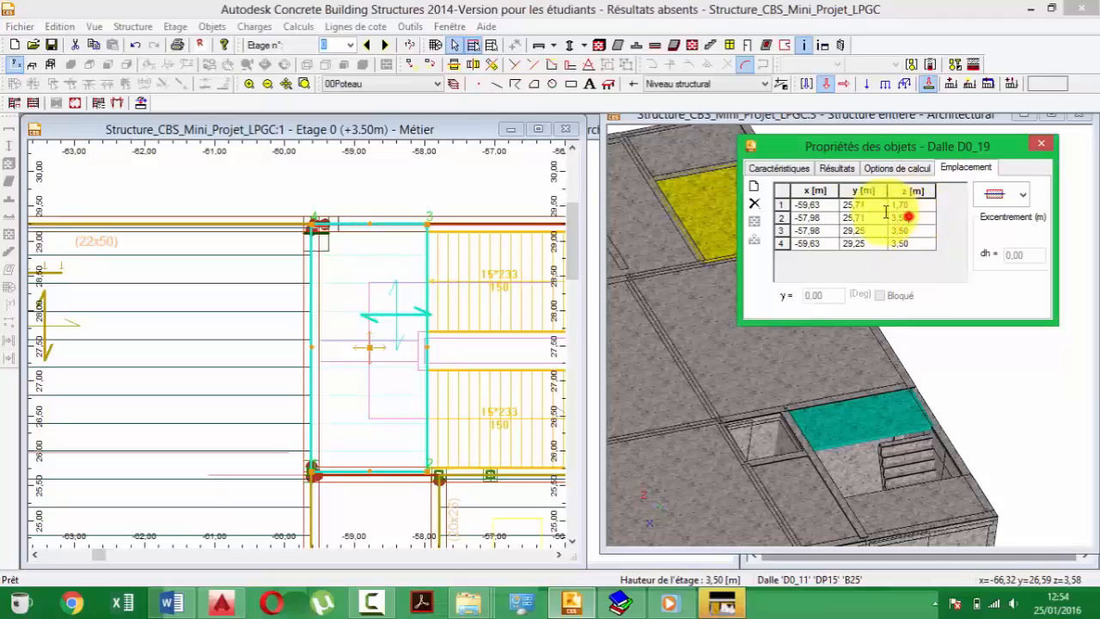
text(1.7)
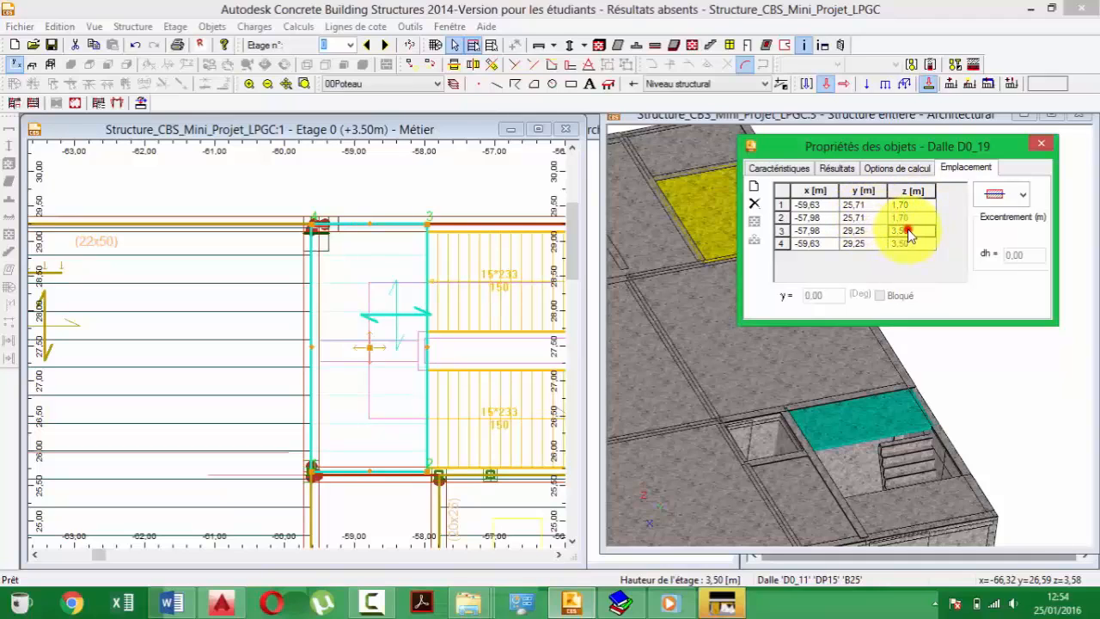
click(922, 229)
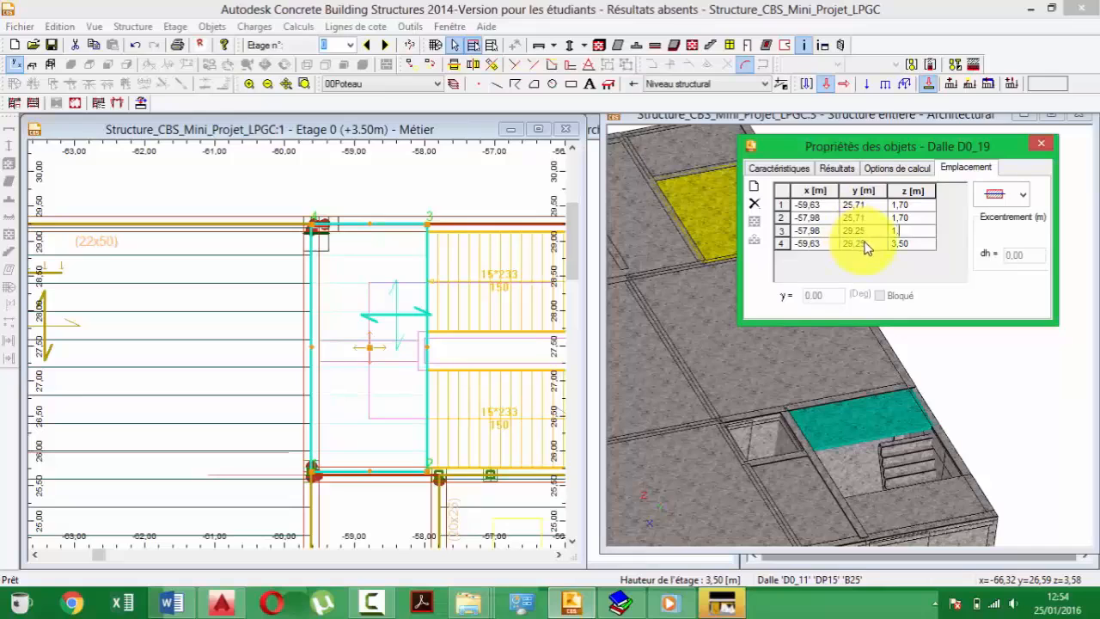
click(923, 243)
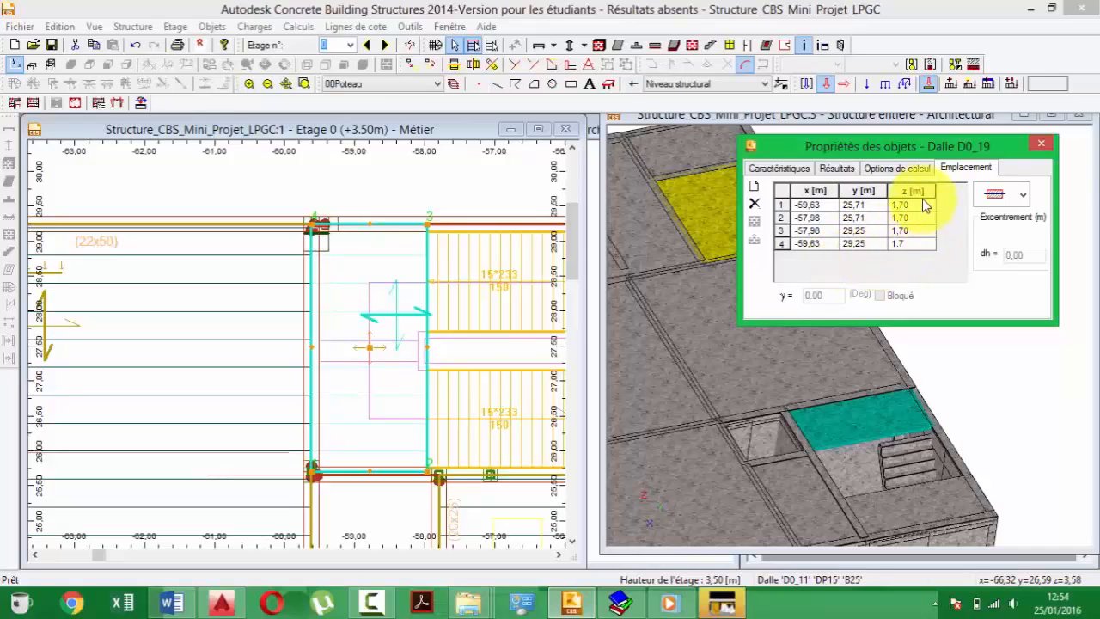
click(905, 175)
click(967, 166)
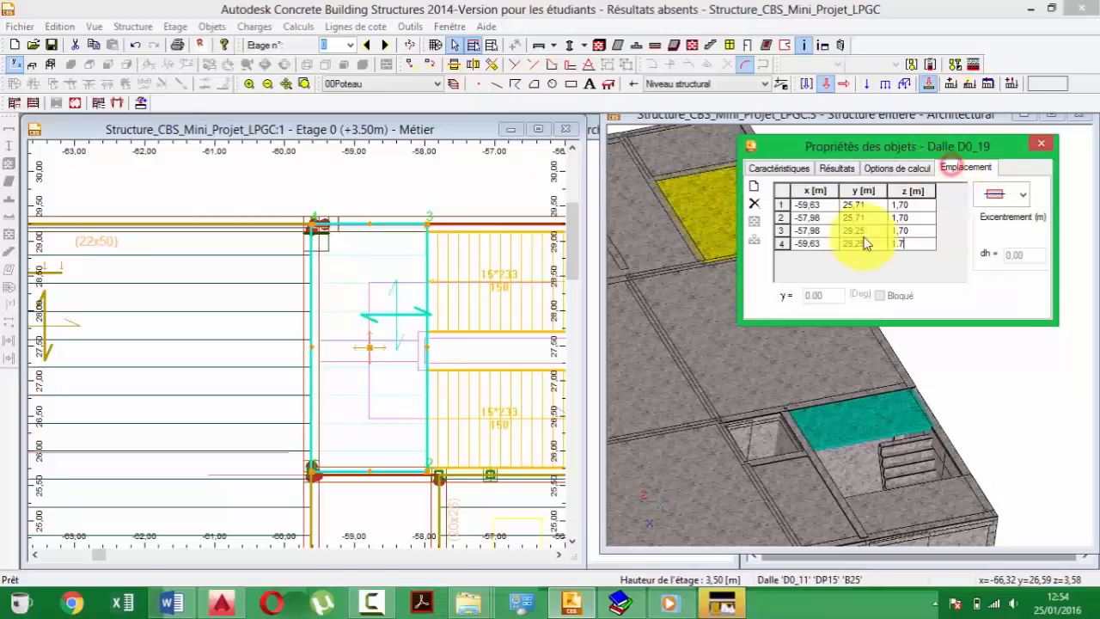
- Deselect and reselect the landing slab, then reopen its object properties to check the corner elevations
middle_drag(468, 320, 387, 315)
scroll(386, 268, down, 2)
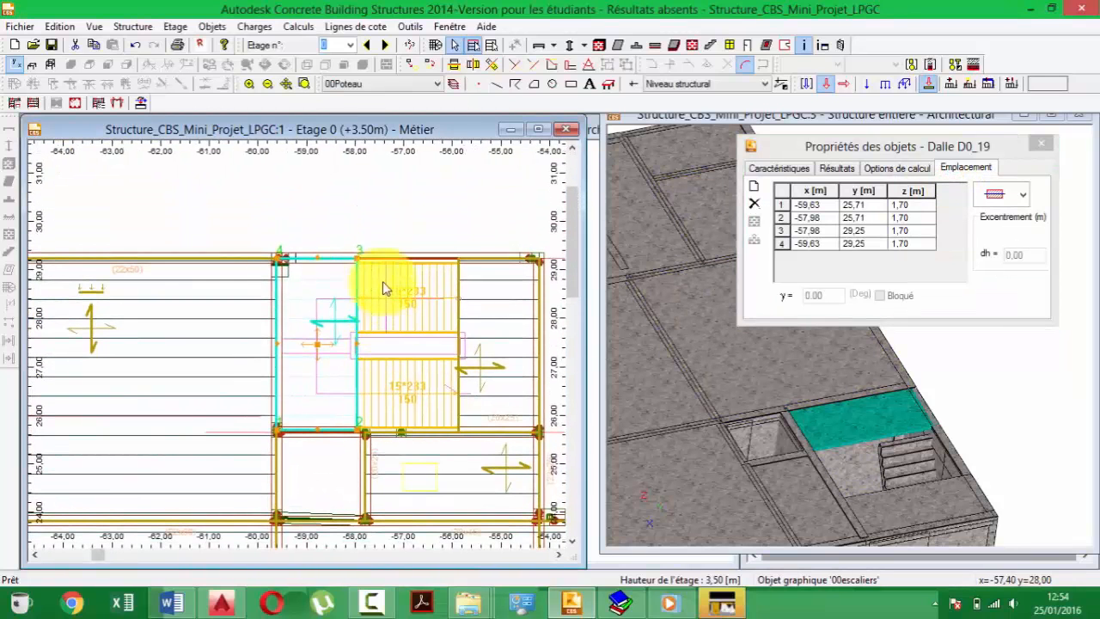
click(380, 216)
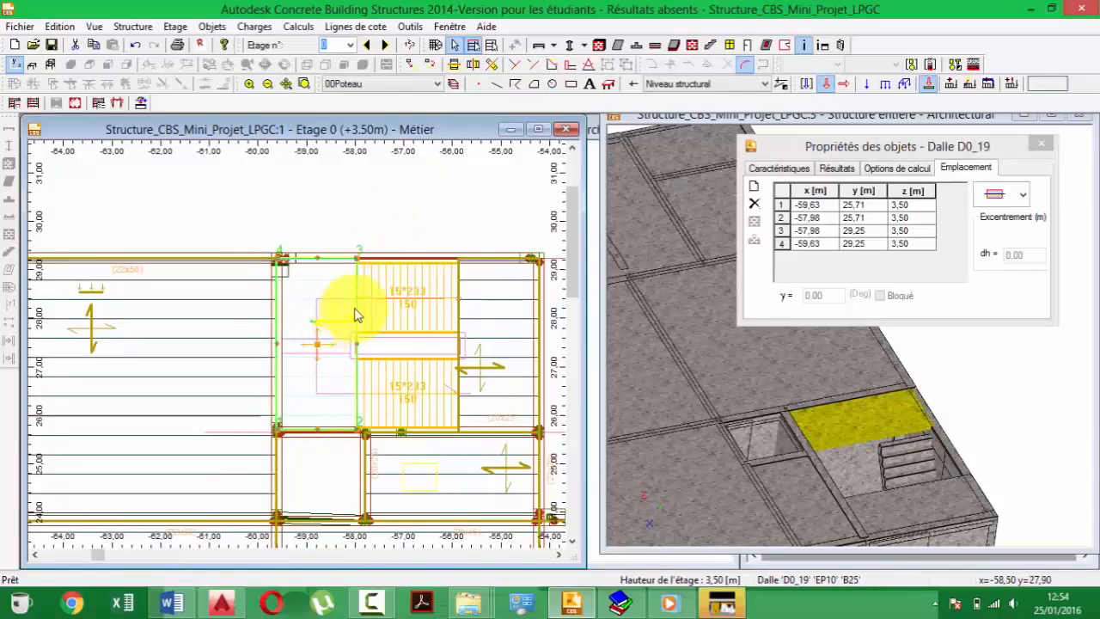
click(354, 313)
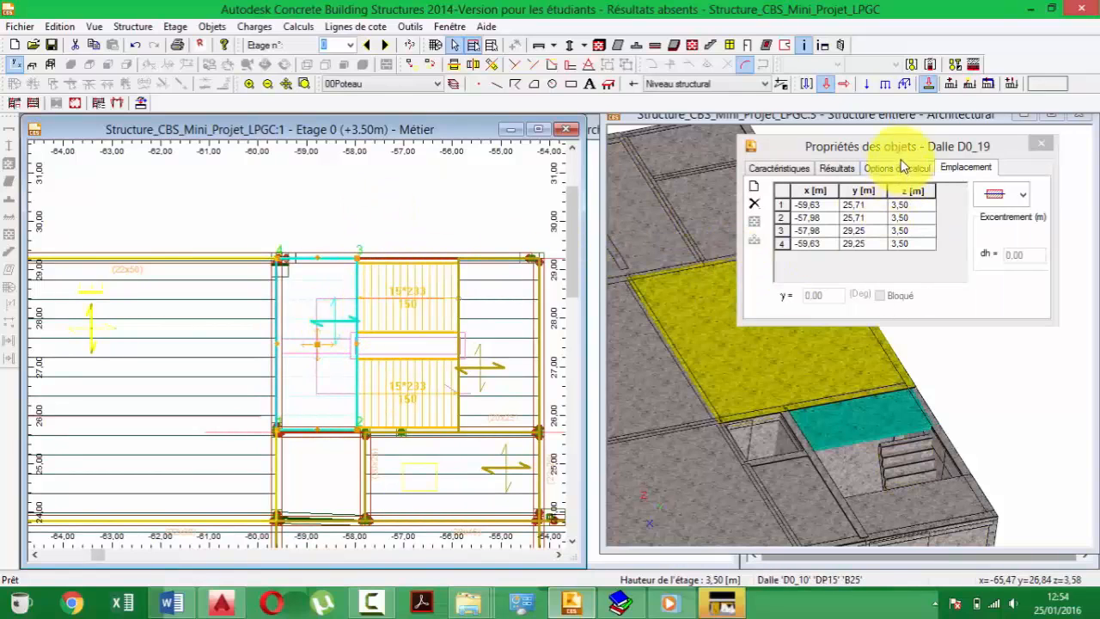
click(1042, 145)
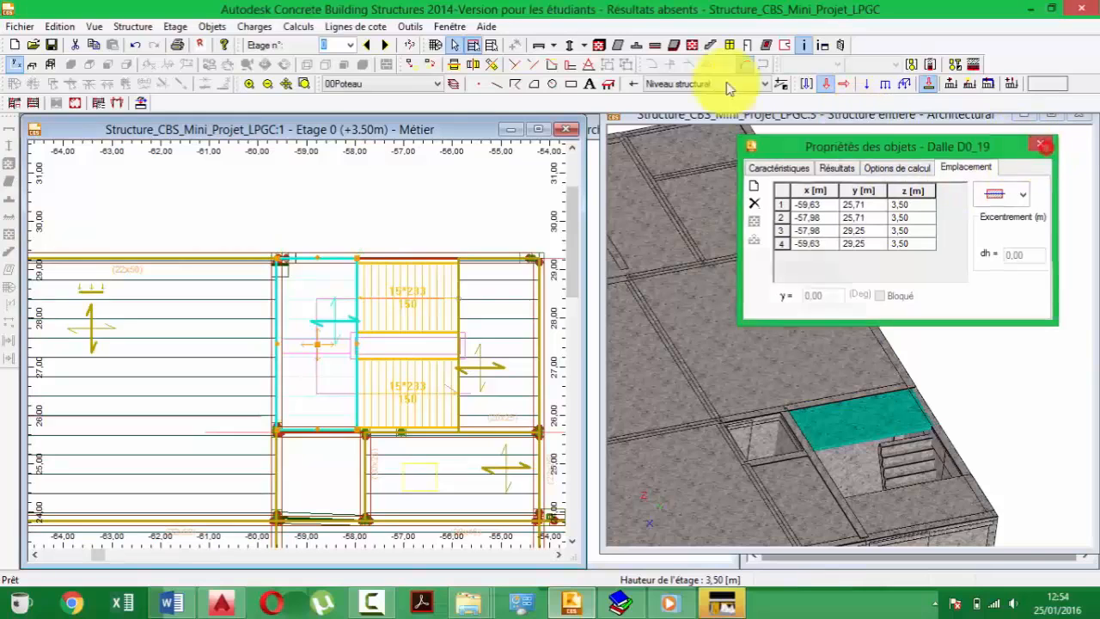
click(803, 46)
click(805, 246)
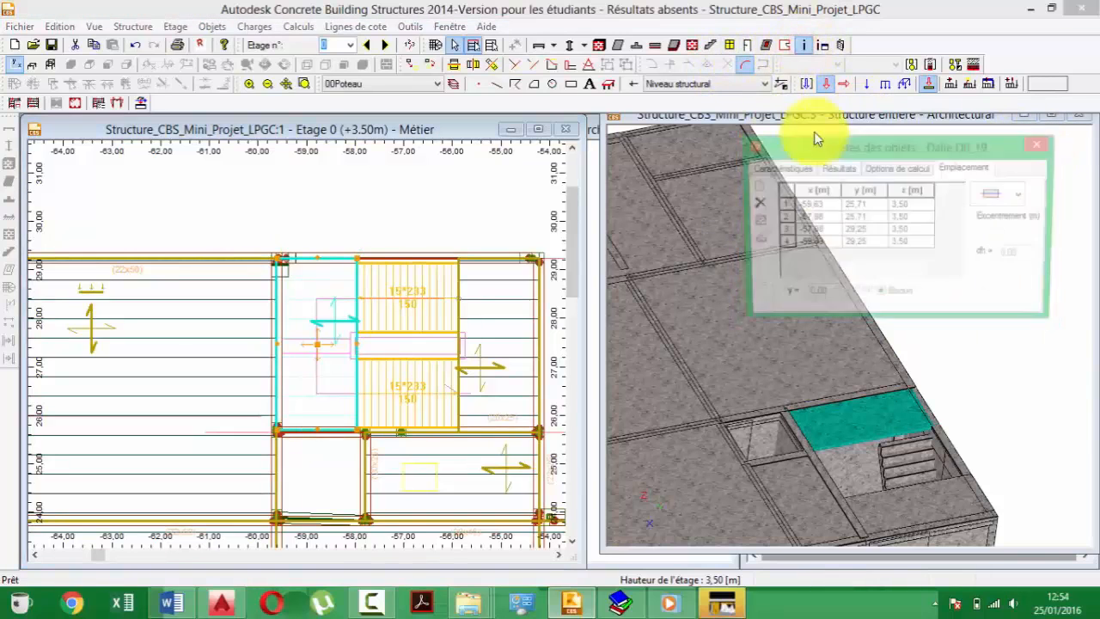
- Try to set the z coordinate of the landing slab's corners 1 and 3 to 1.70 m
click(913, 204)
click(854, 204)
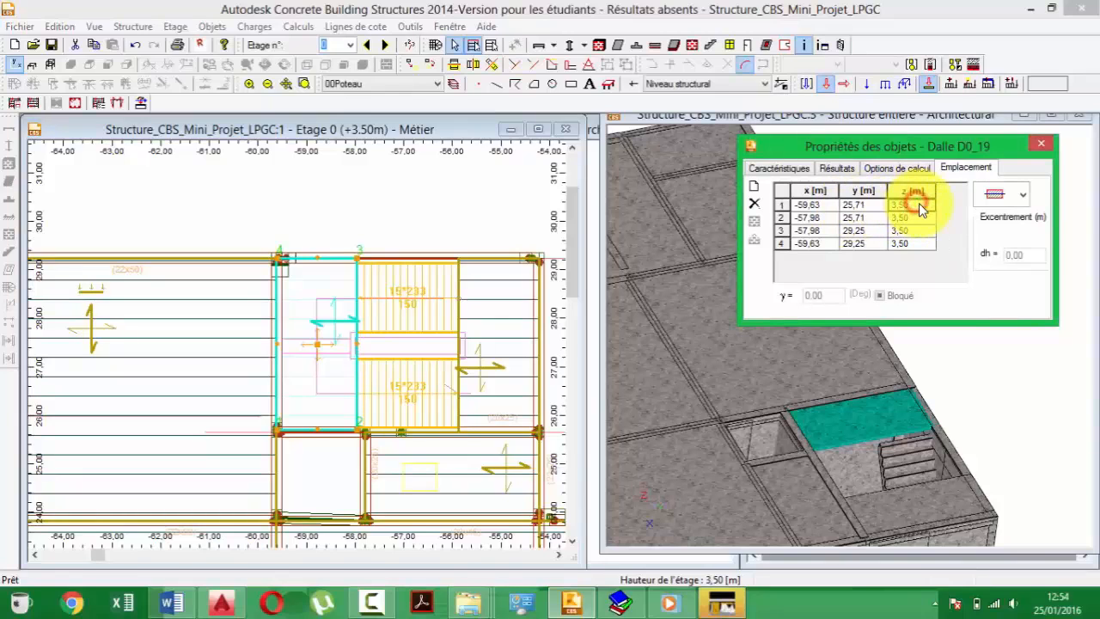
click(919, 203)
text(1,7)
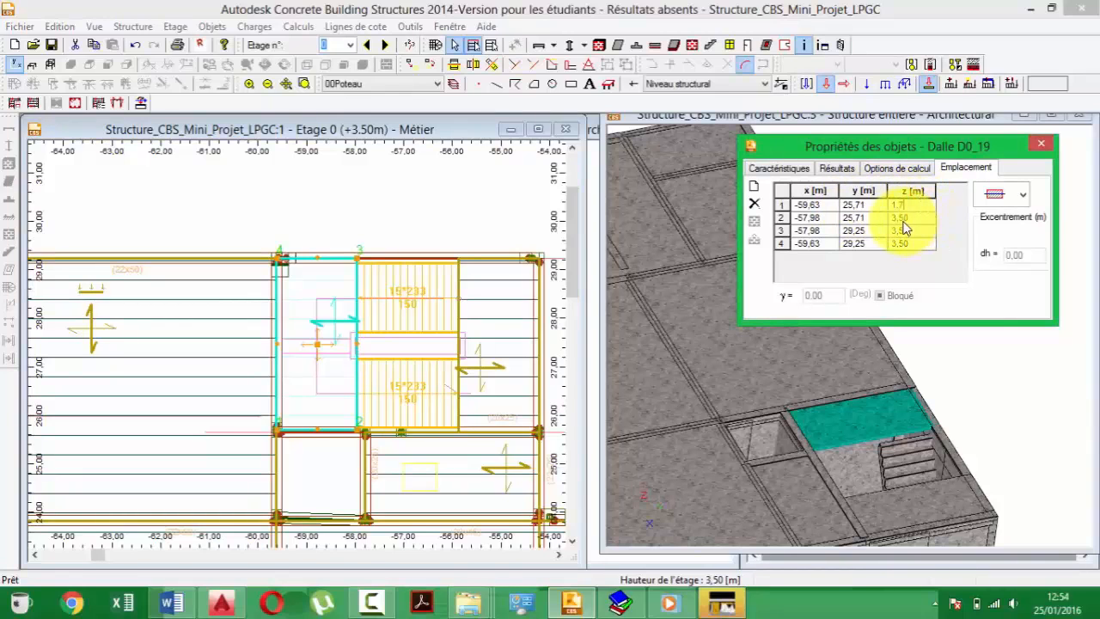
click(918, 227)
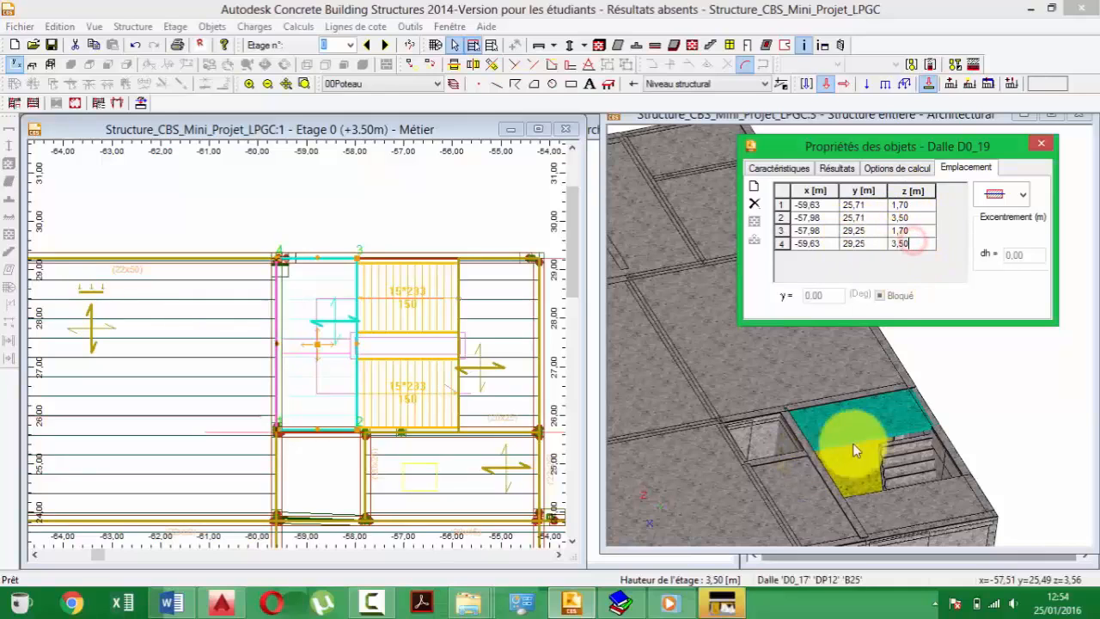
click(984, 370)
- Reselect the landing slab in the 3D view and try to set corner 1's z coordinate to 1.5 m
click(885, 413)
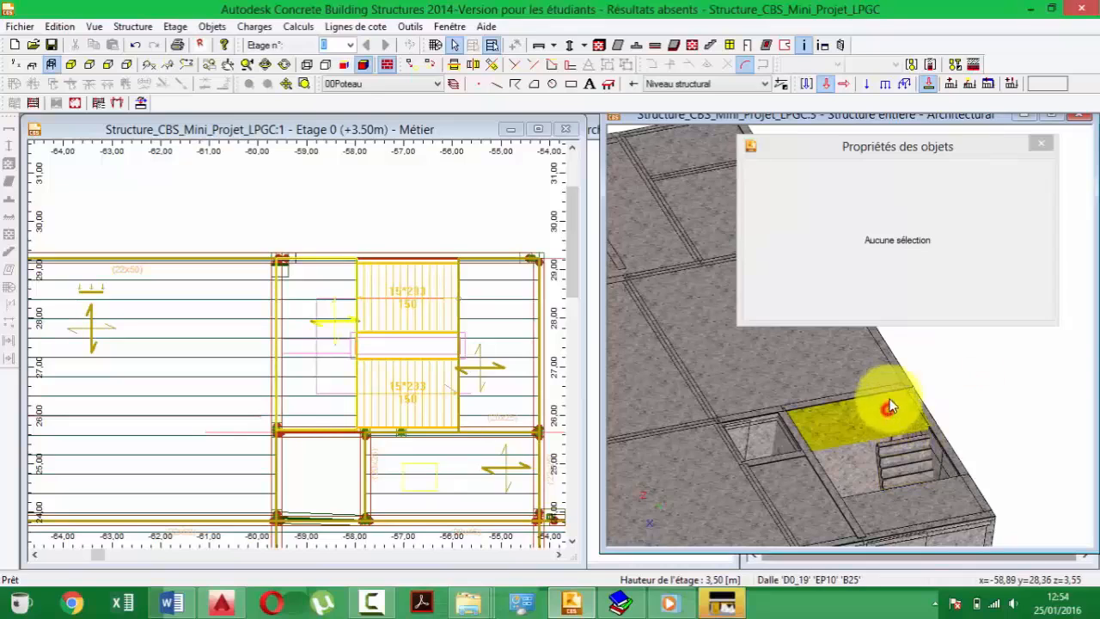
click(913, 201)
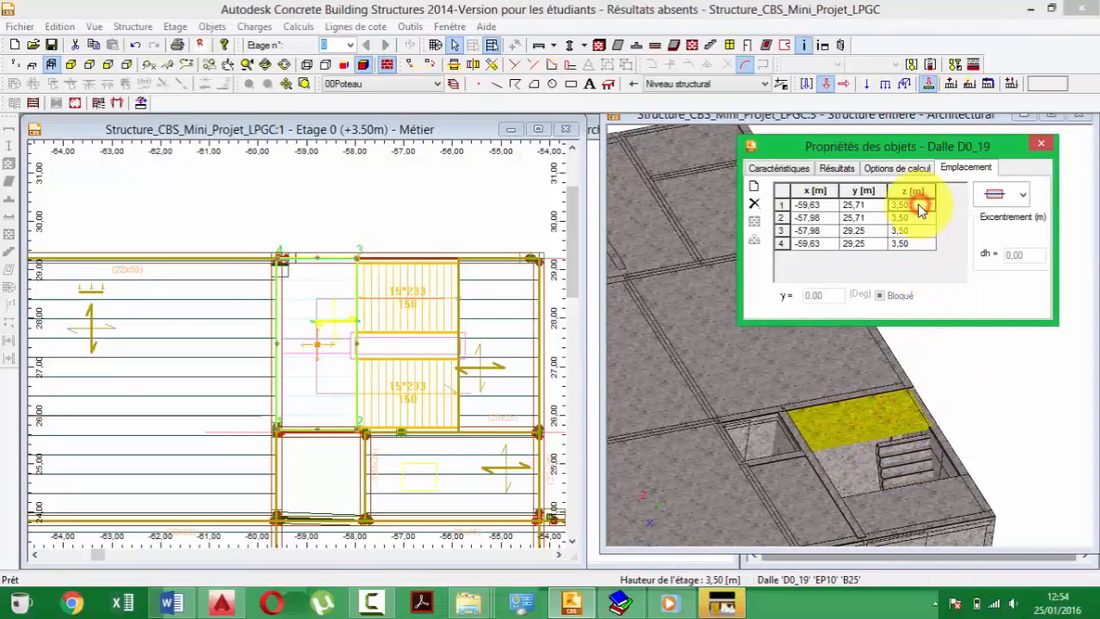
click(910, 203)
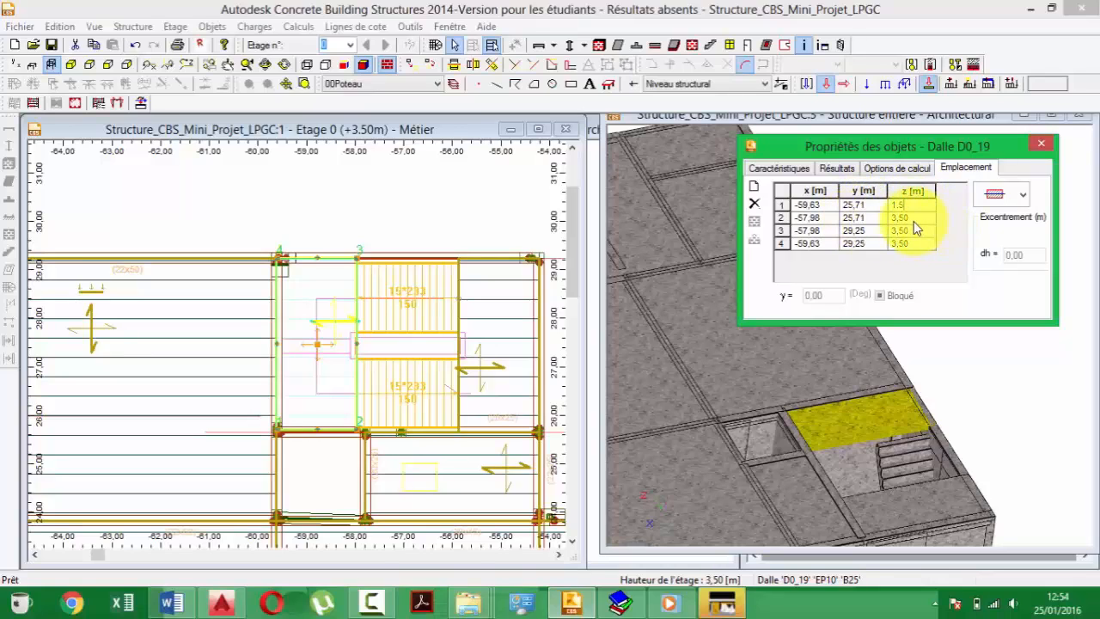
text(1,70)
click(908, 218)
middle_drag(351, 368, 290, 319)
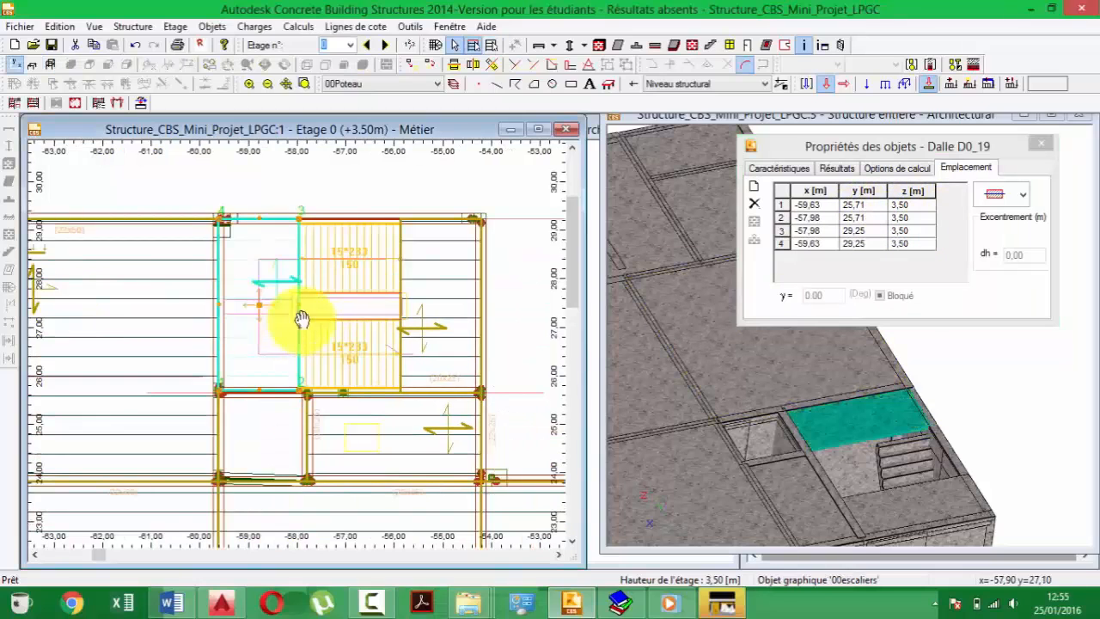
scroll(301, 319, down, 3)
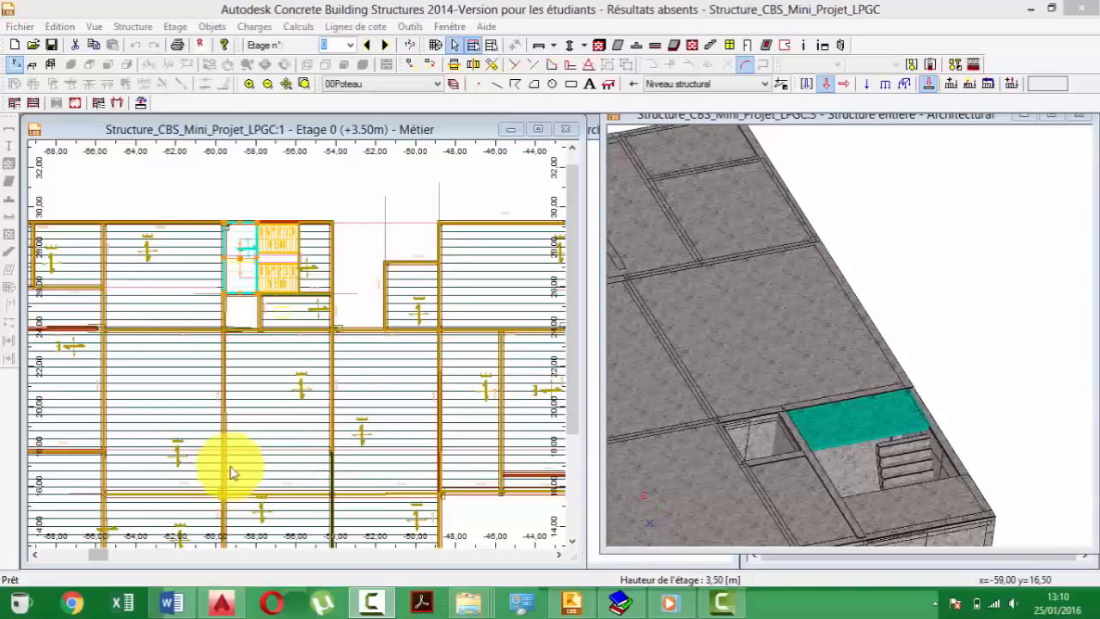
middle_drag(164, 287, 198, 298)
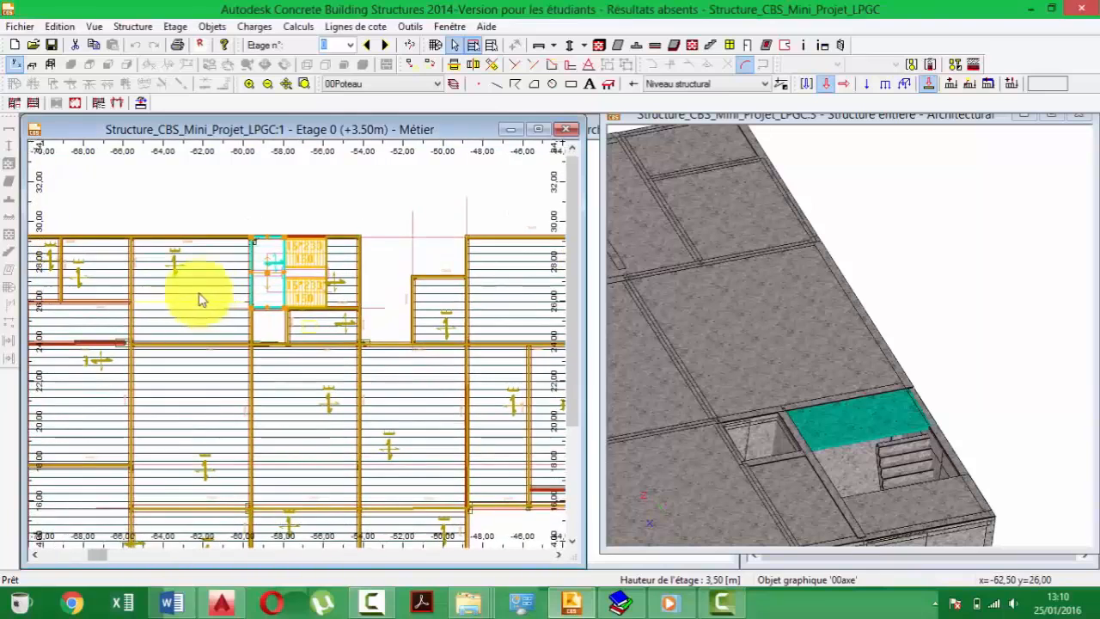
scroll(232, 277, up, 4)
middle_drag(363, 255, 330, 266)
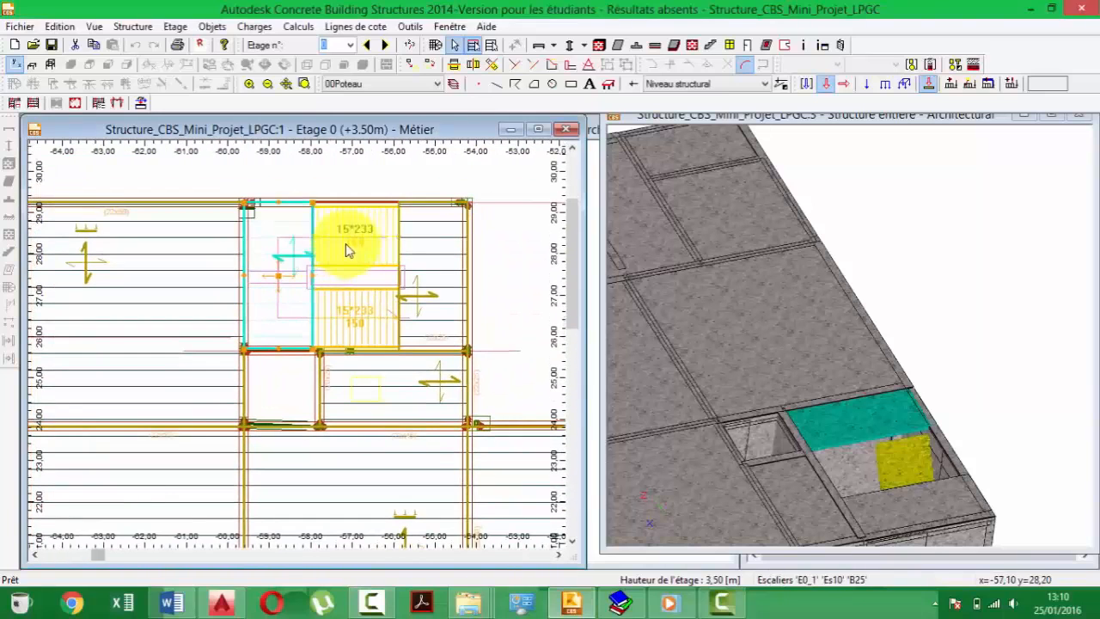
click(294, 262)
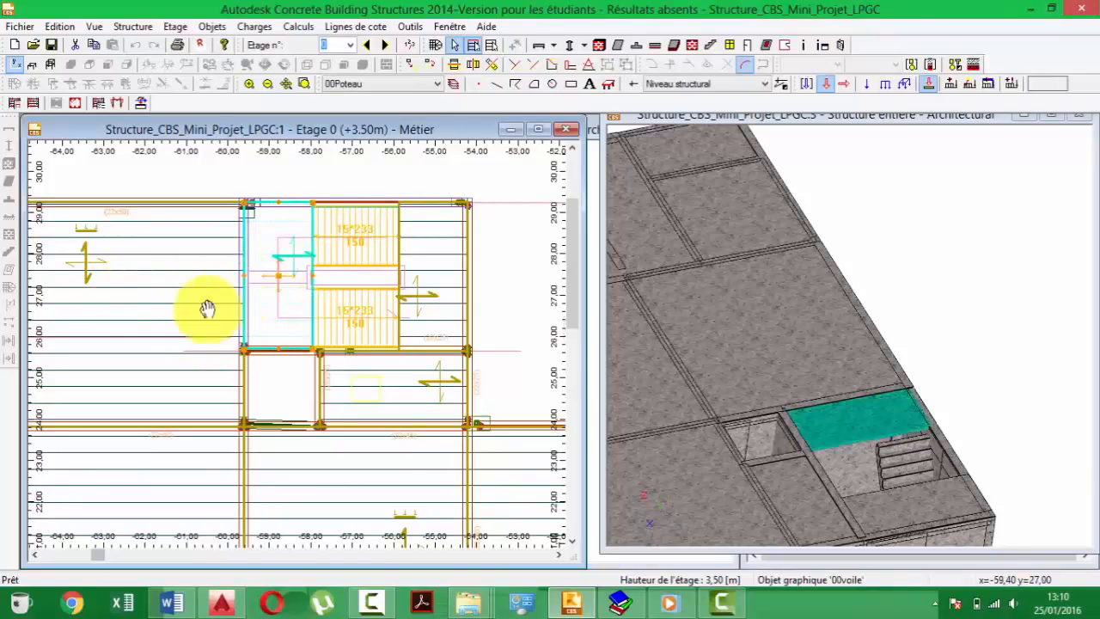
middle_drag(207, 309, 152, 330)
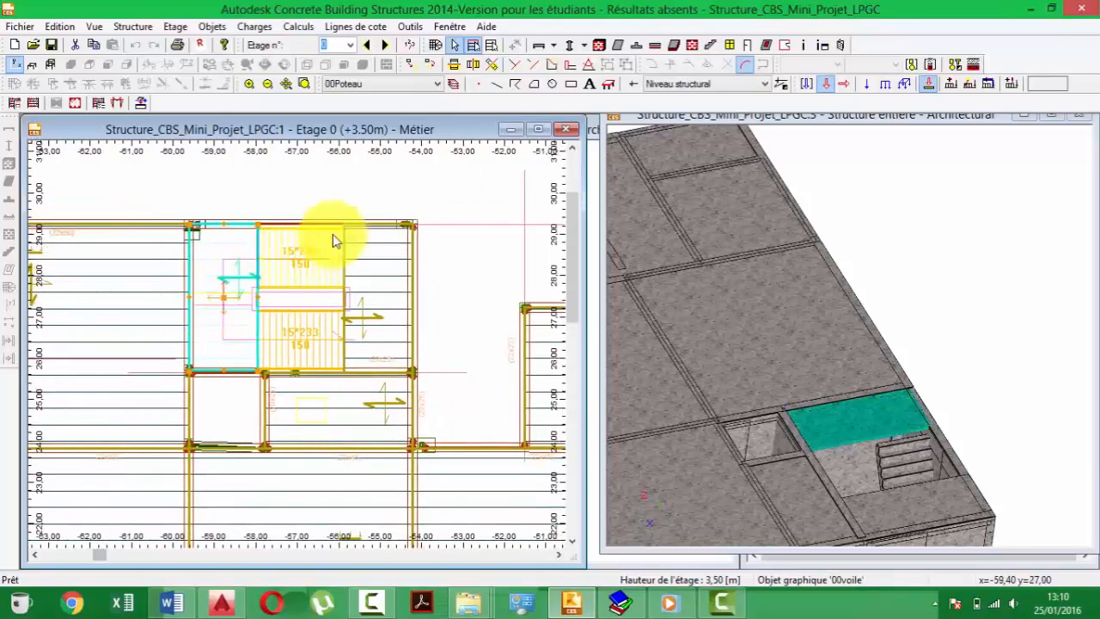
- Set the z coordinate of all four corners of the landing slab beside the stair flights to 1.70 m
click(804, 45)
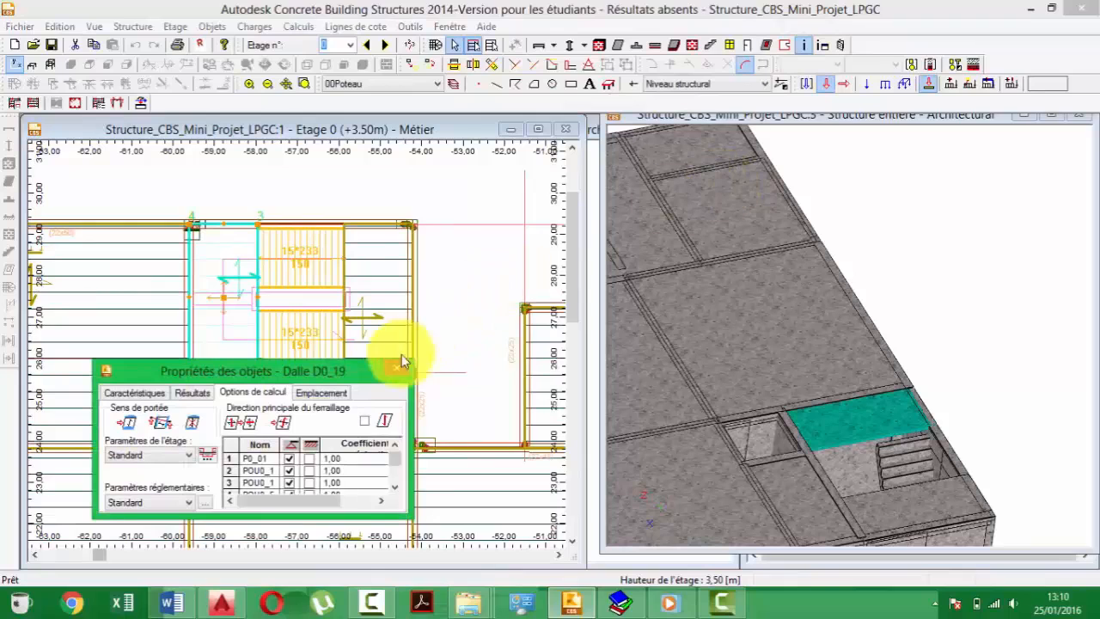
drag(393, 370, 961, 222)
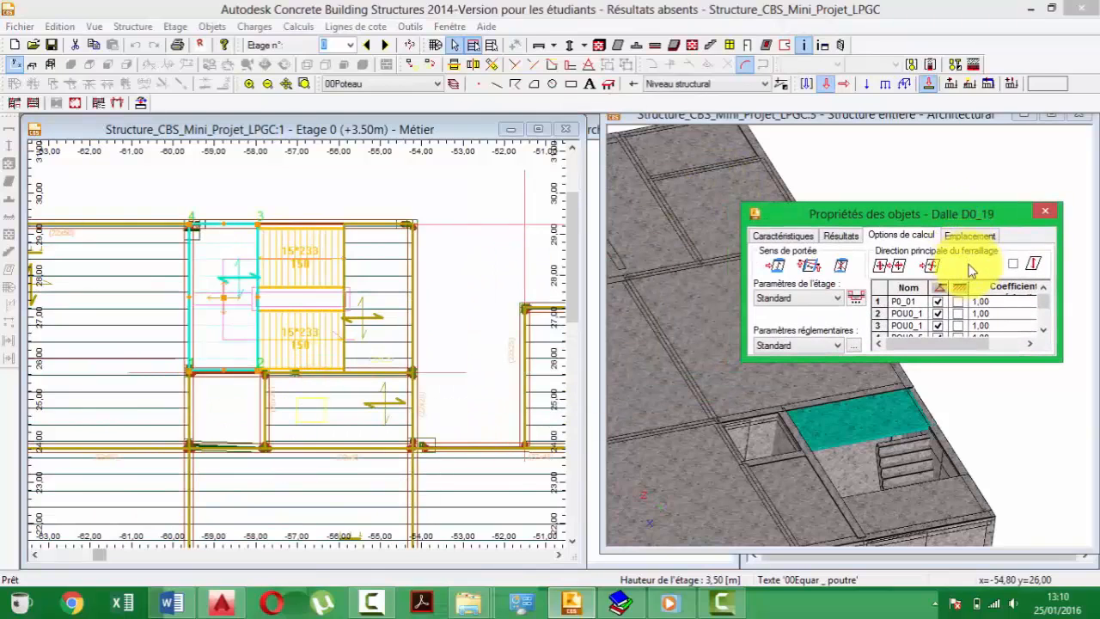
click(969, 234)
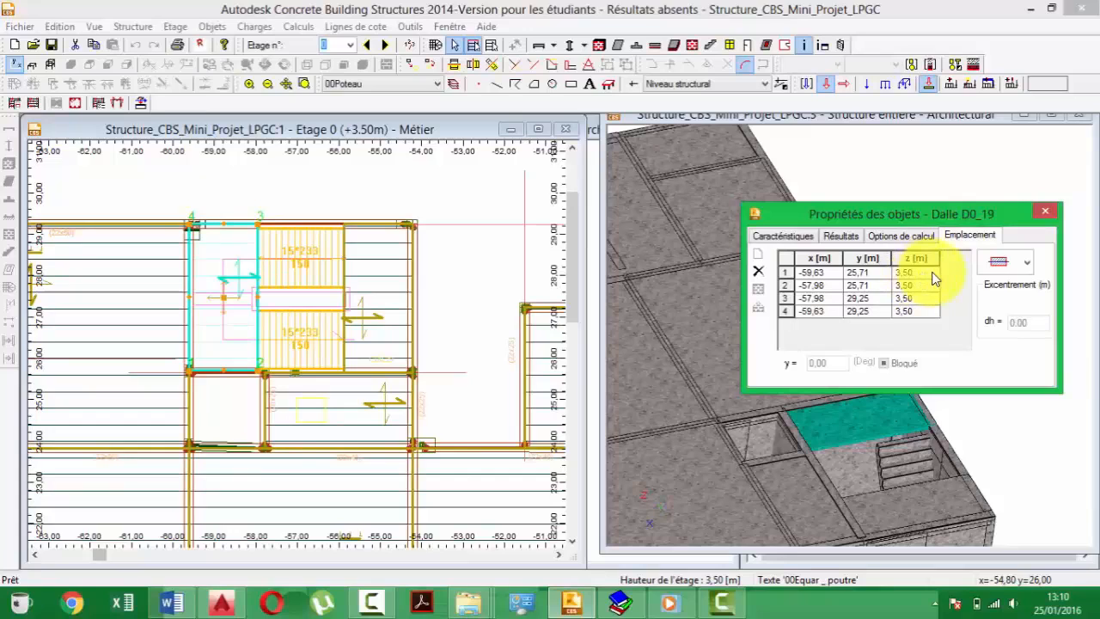
mouse_move(932, 272)
mouse_down()
mouse_move(880, 282)
mouse_move(925, 278)
mouse_move(882, 273)
mouse_up()
click(924, 275)
text(1.7)
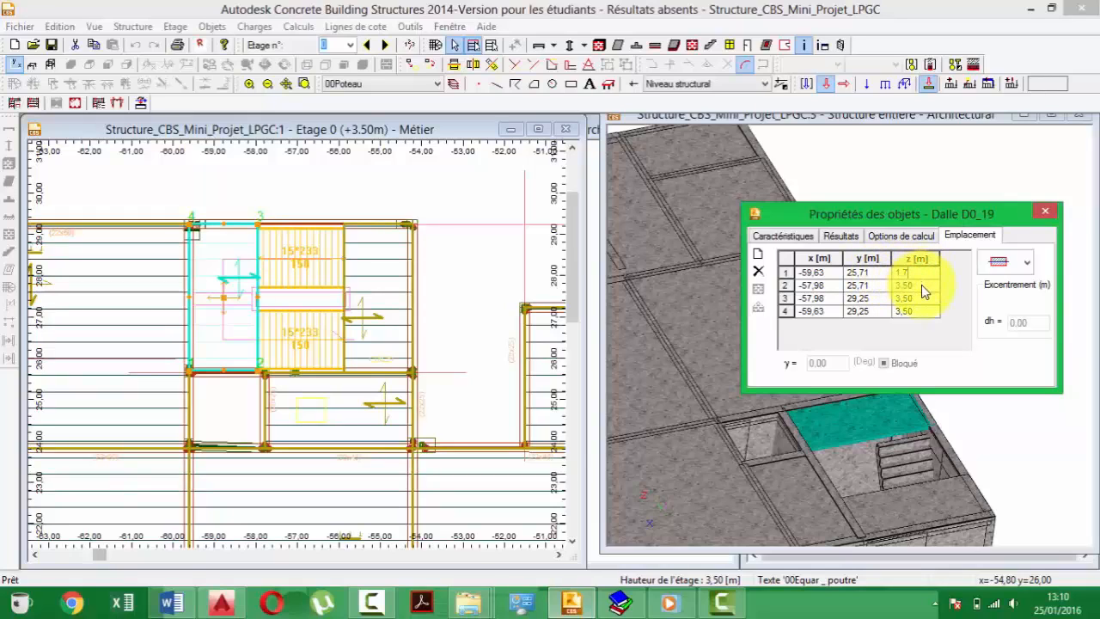
click(921, 286)
text(1.7)
click(929, 299)
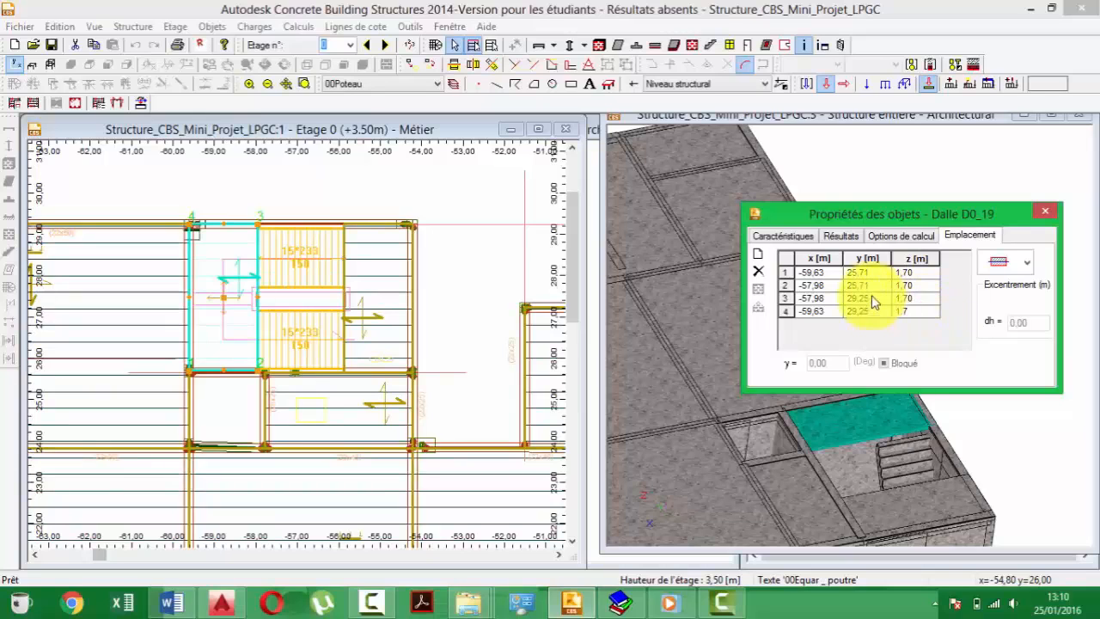
drag(884, 222, 468, 275)
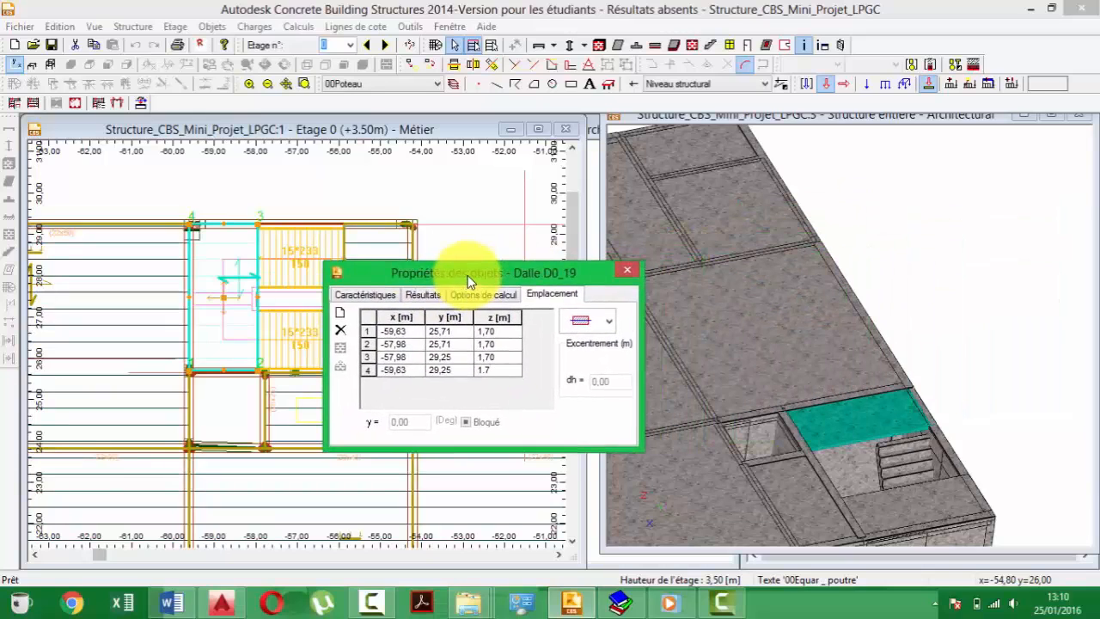
drag(490, 331, 507, 364)
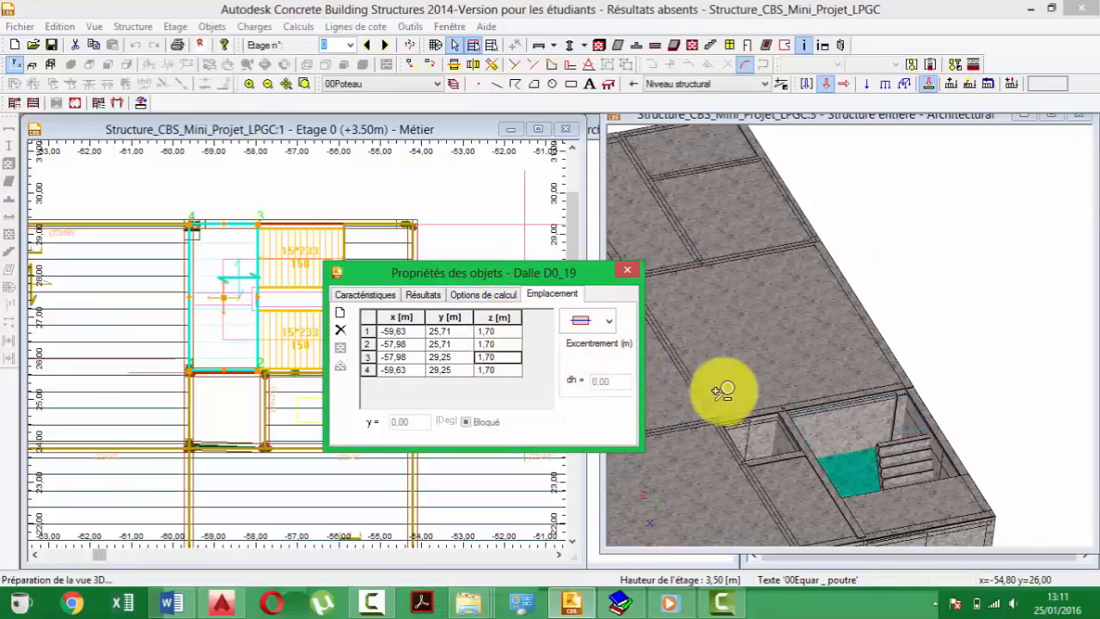
- Select the stair flight at the stairwell's upper edge in the plan and show its corner coordinates
drag(878, 334, 864, 391)
scroll(864, 400, up, 3)
middle_drag(772, 315, 835, 324)
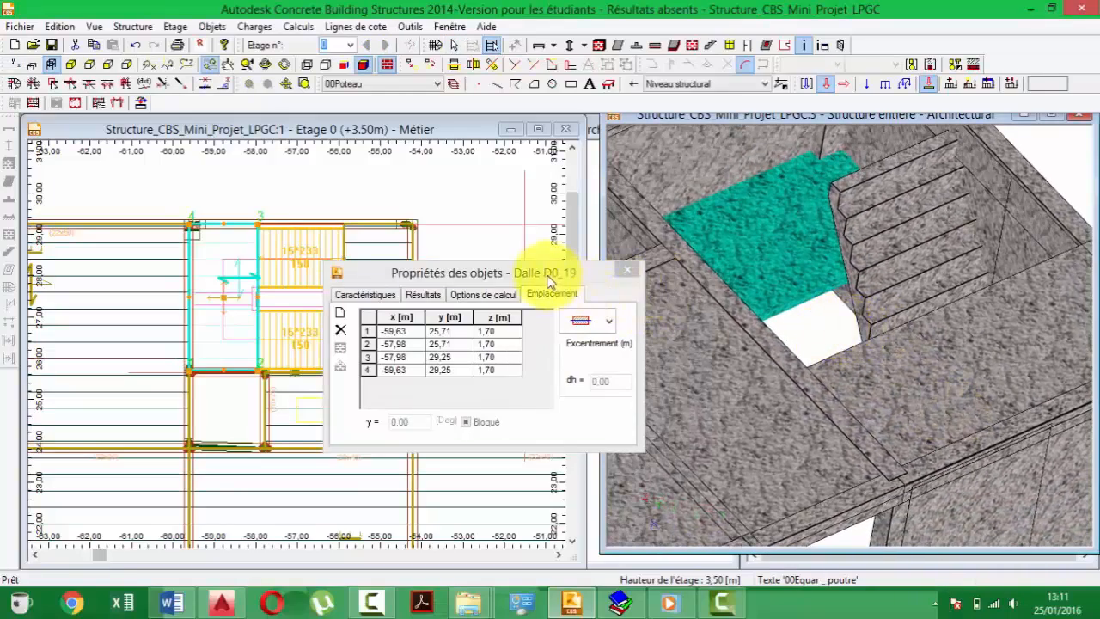
drag(555, 272, 428, 270)
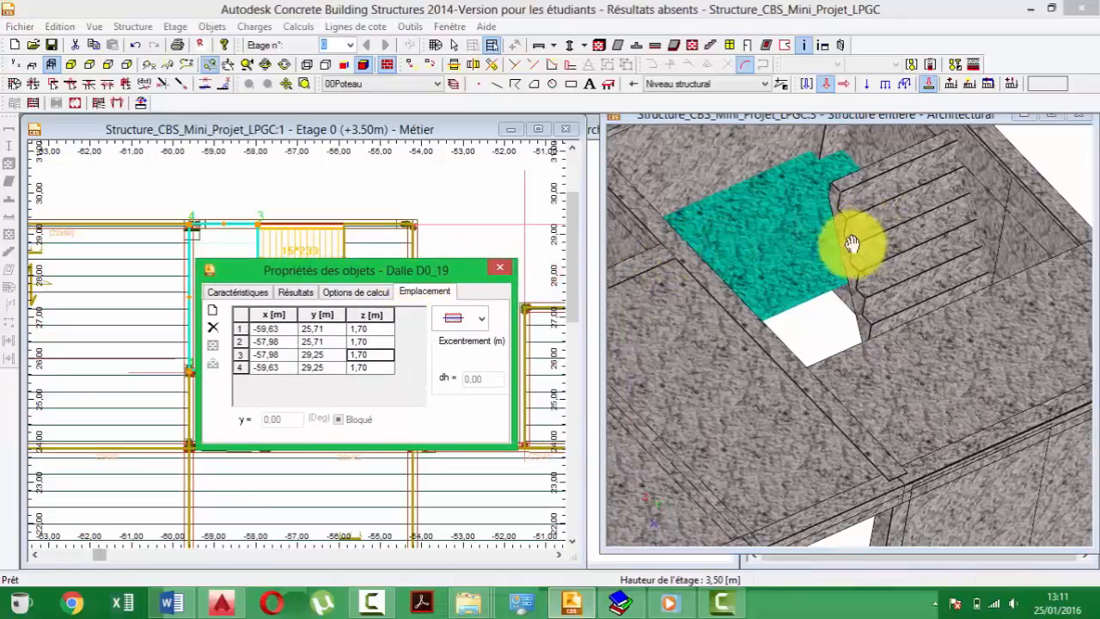
click(901, 234)
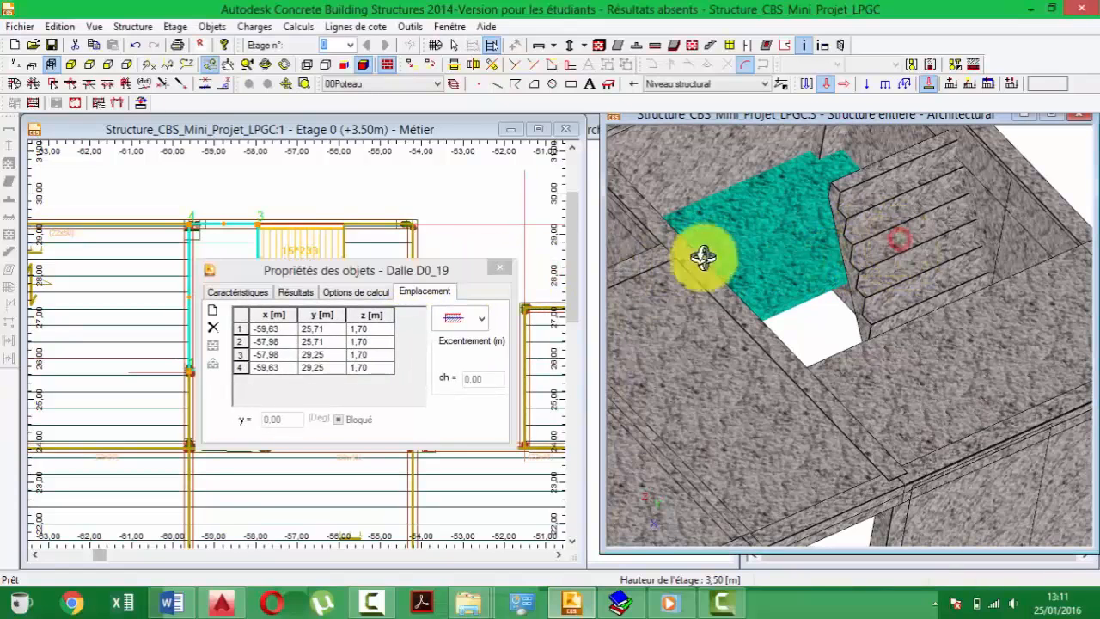
click(325, 229)
click(332, 245)
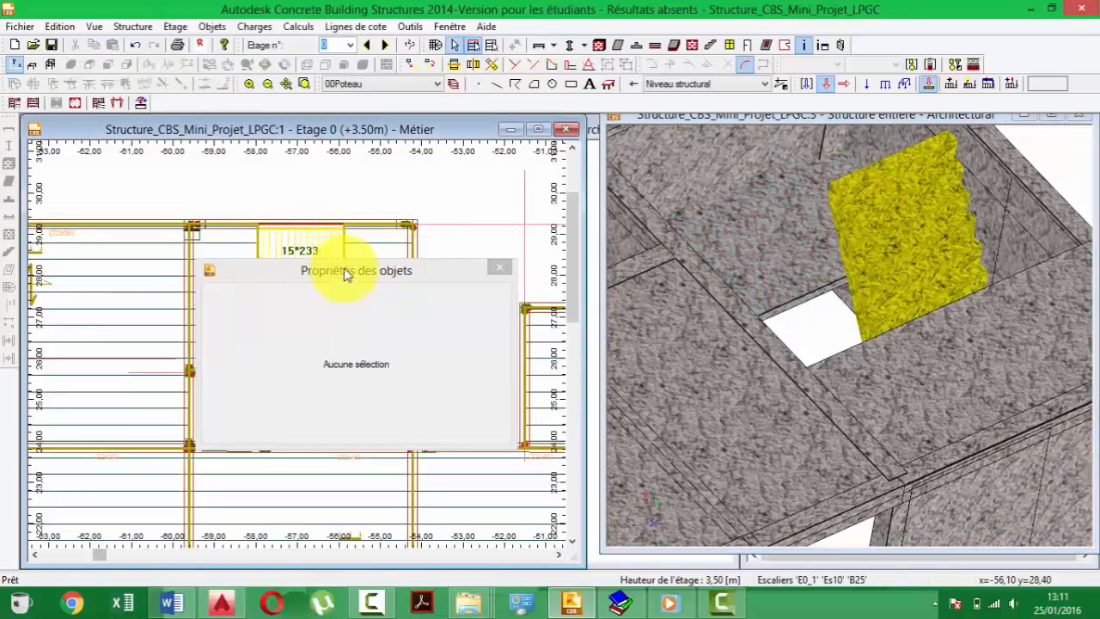
click(313, 247)
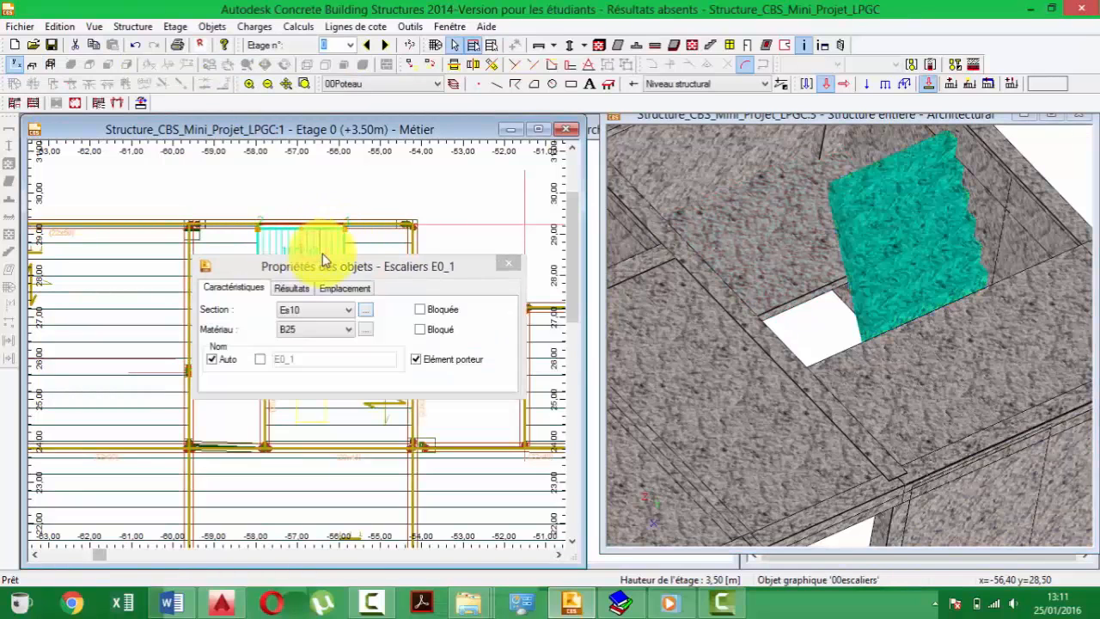
click(369, 287)
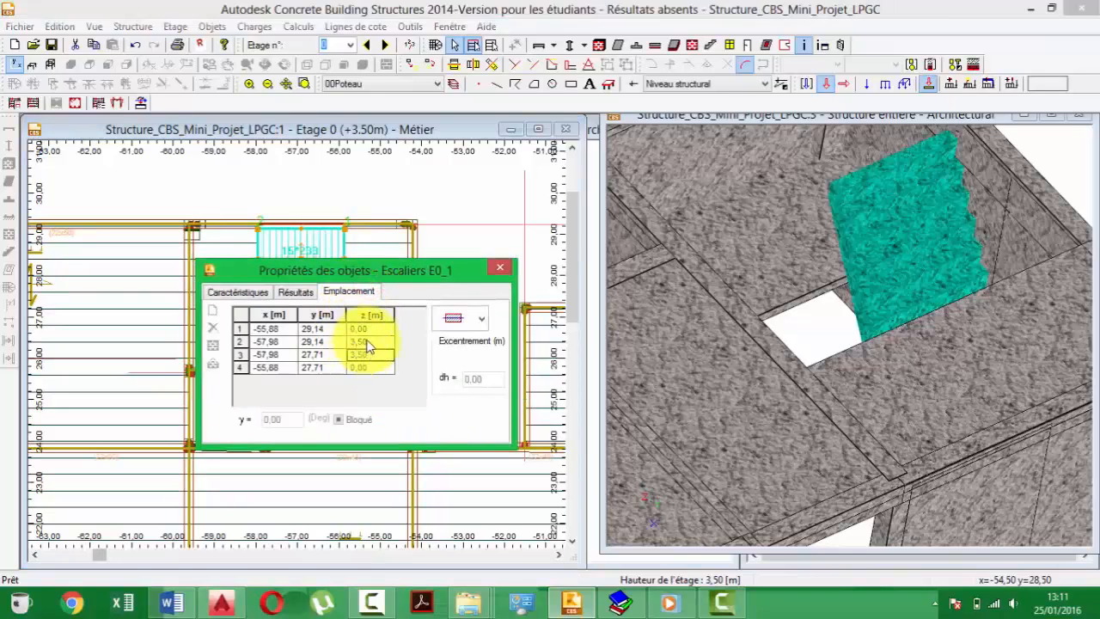
- Set the z coordinate of corners 2 and 3 of the plan's upper stair flight to 1.70 m
drag(339, 276, 359, 395)
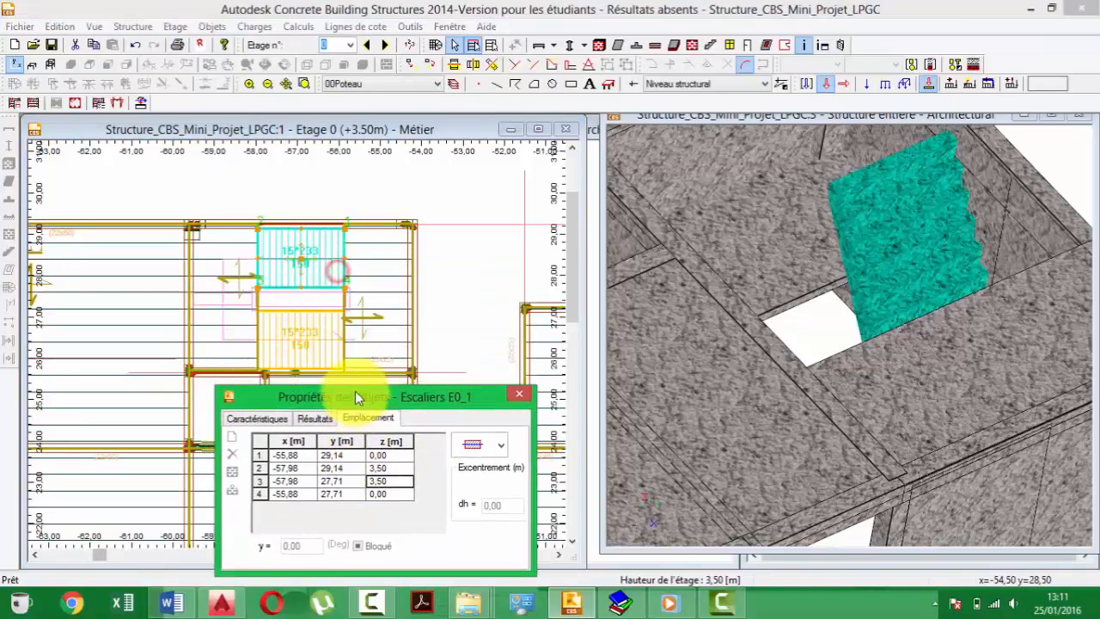
click(293, 257)
scroll(267, 284, up, 2)
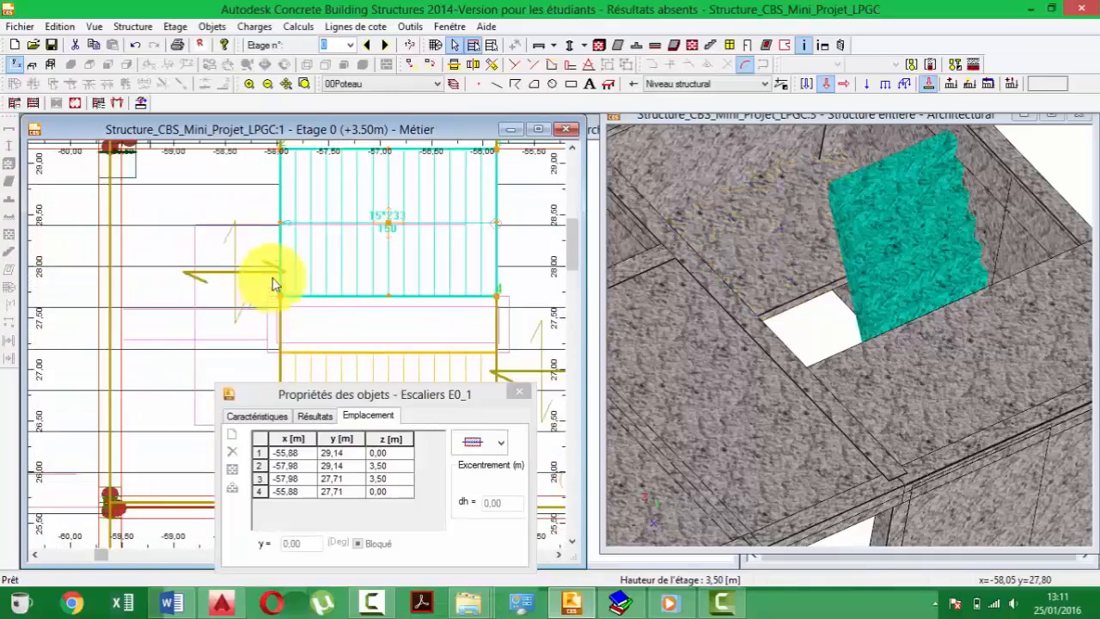
scroll(284, 233, down, 1)
drag(839, 296, 776, 276)
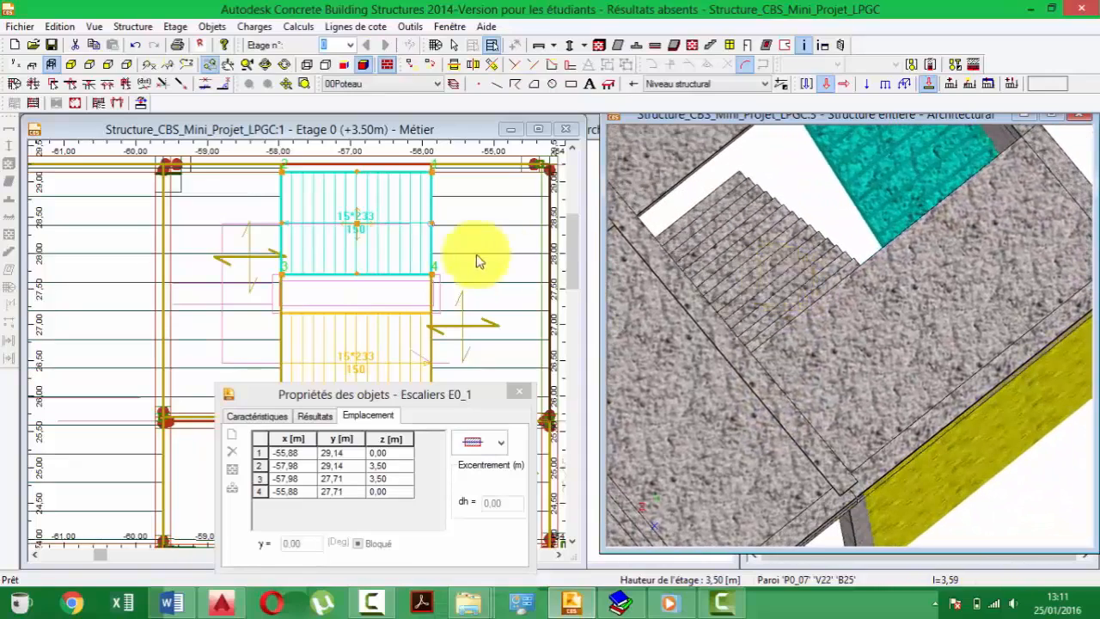
click(329, 249)
click(330, 373)
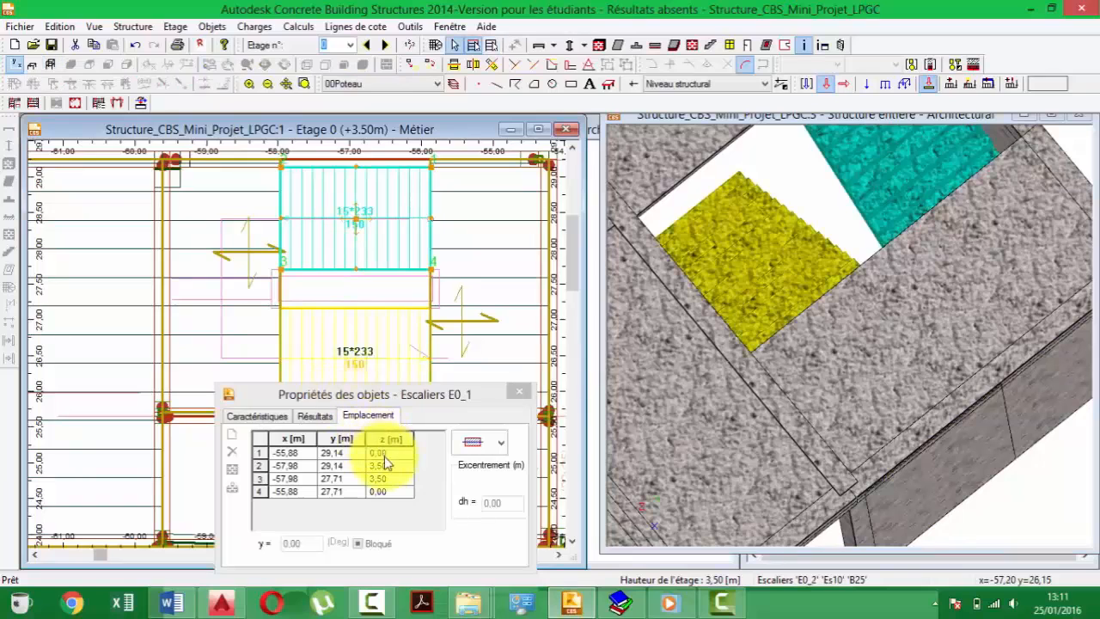
click(395, 468)
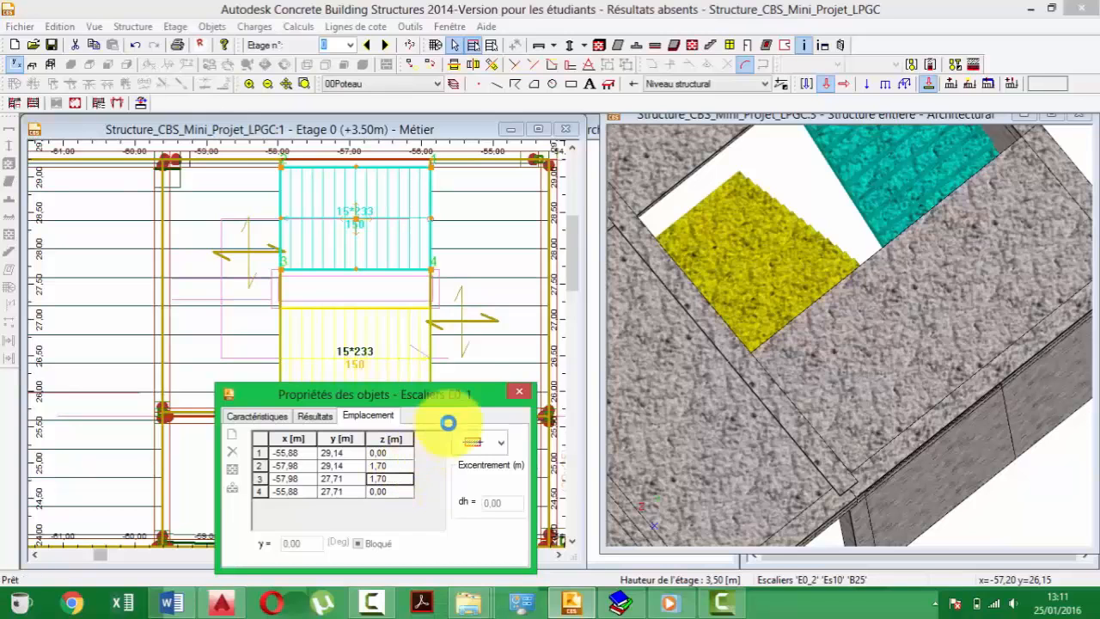
- Examine how the shortened stair flight meets the landing slab from several angles in the 3D view
middle_drag(776, 266, 795, 338)
drag(809, 288, 819, 268)
scroll(790, 386, up, 3)
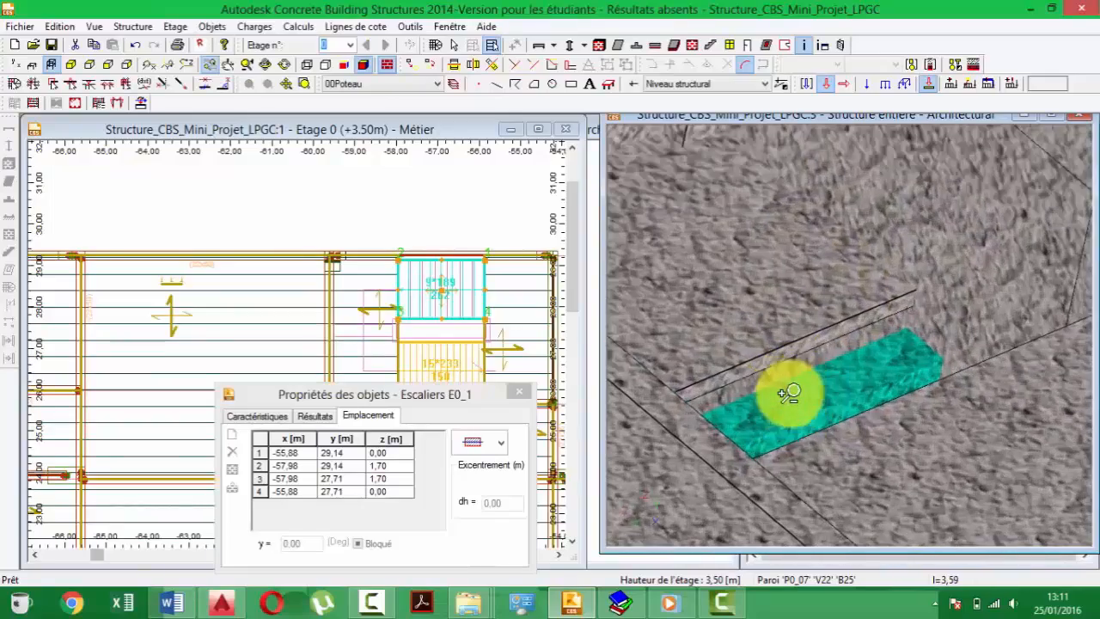
drag(792, 397, 769, 407)
middle_drag(769, 407, 771, 409)
scroll(816, 342, down, 6)
middle_drag(822, 335, 820, 324)
drag(796, 335, 758, 321)
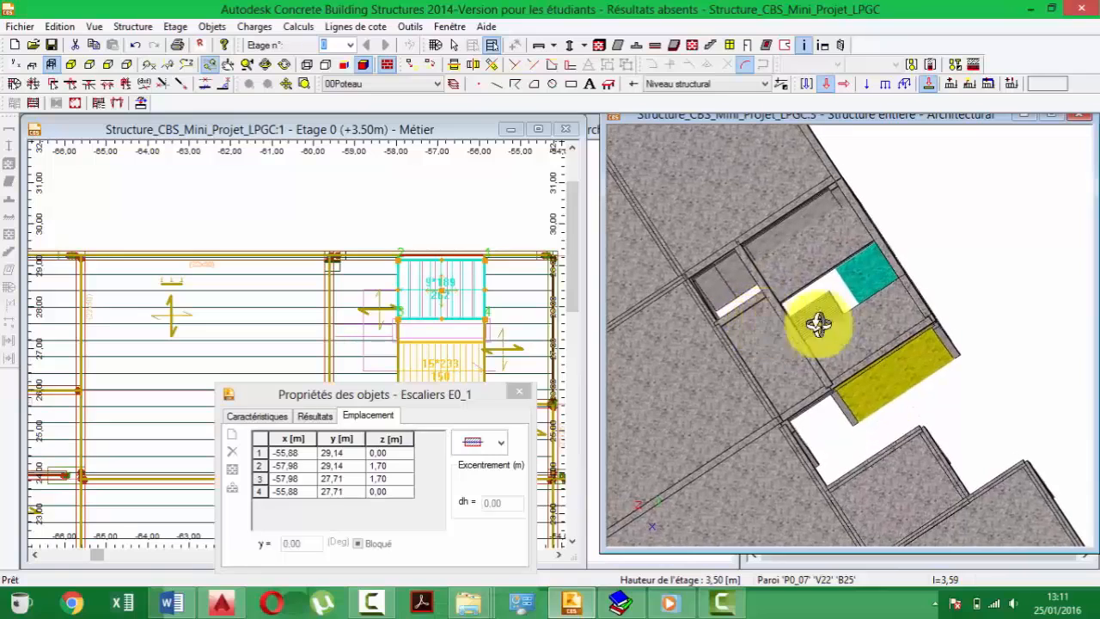
- Select the plan's lower stair flight and examine its corner coordinates against its slope in the 3D view
click(434, 335)
click(437, 342)
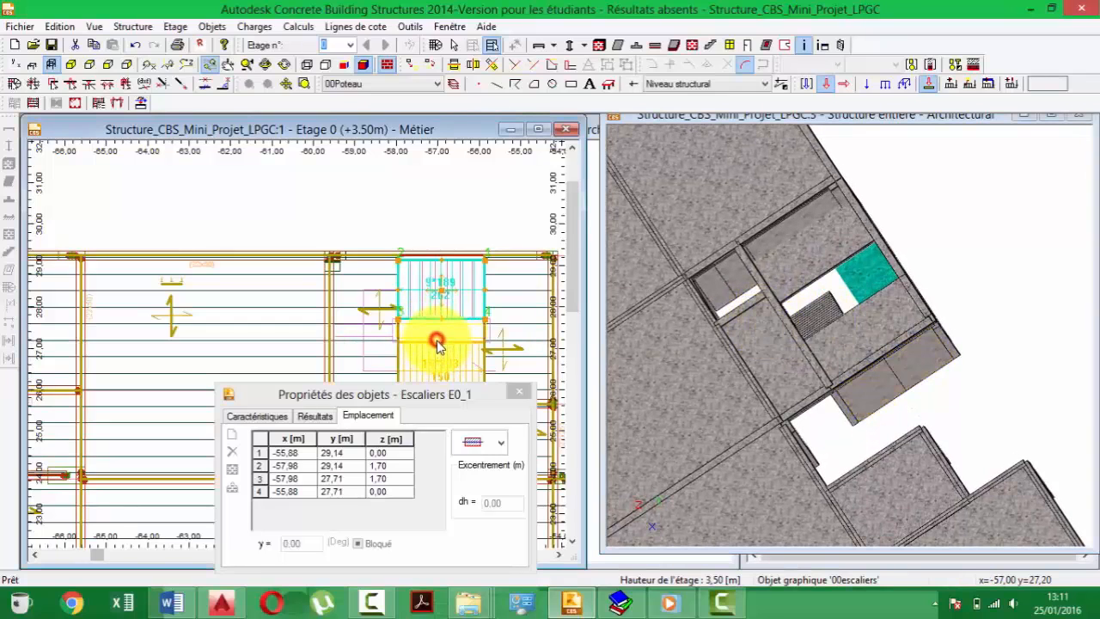
click(446, 375)
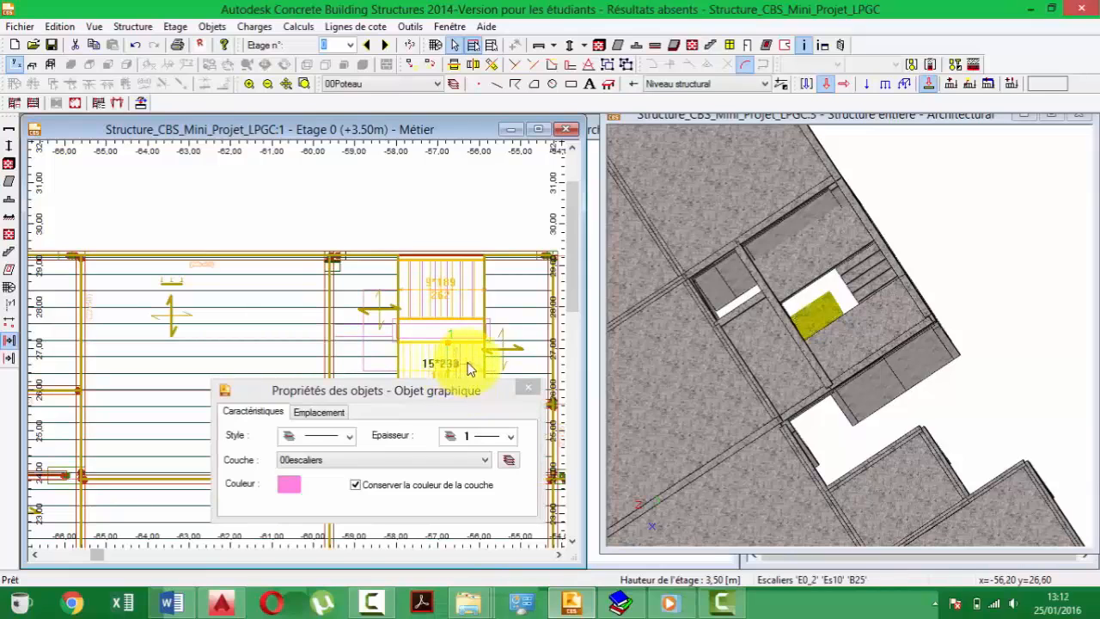
click(422, 352)
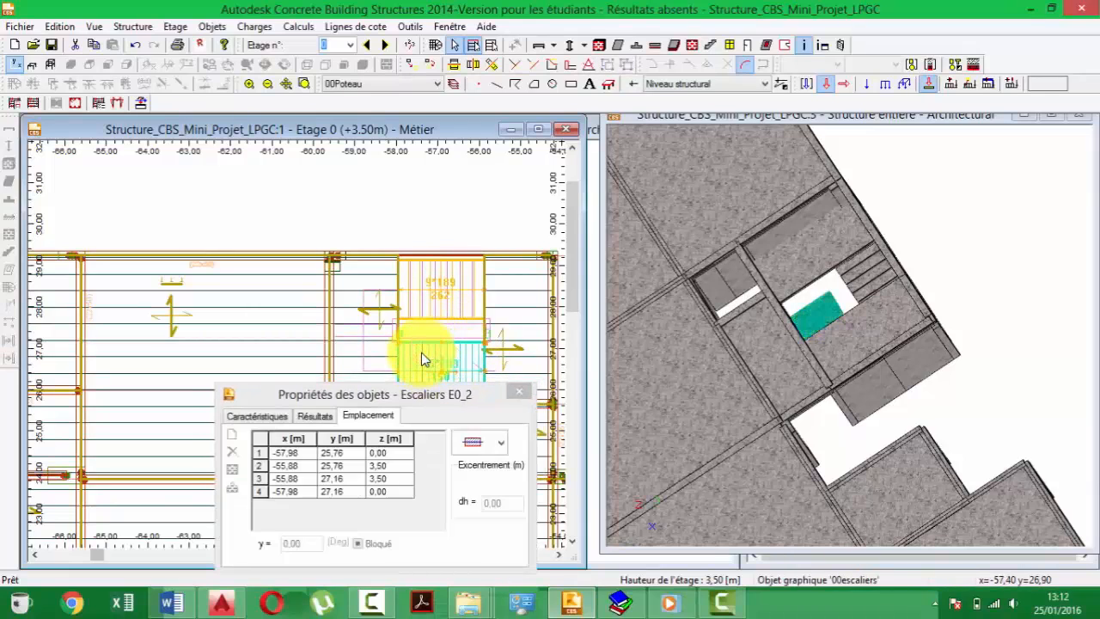
click(455, 395)
drag(388, 393, 204, 385)
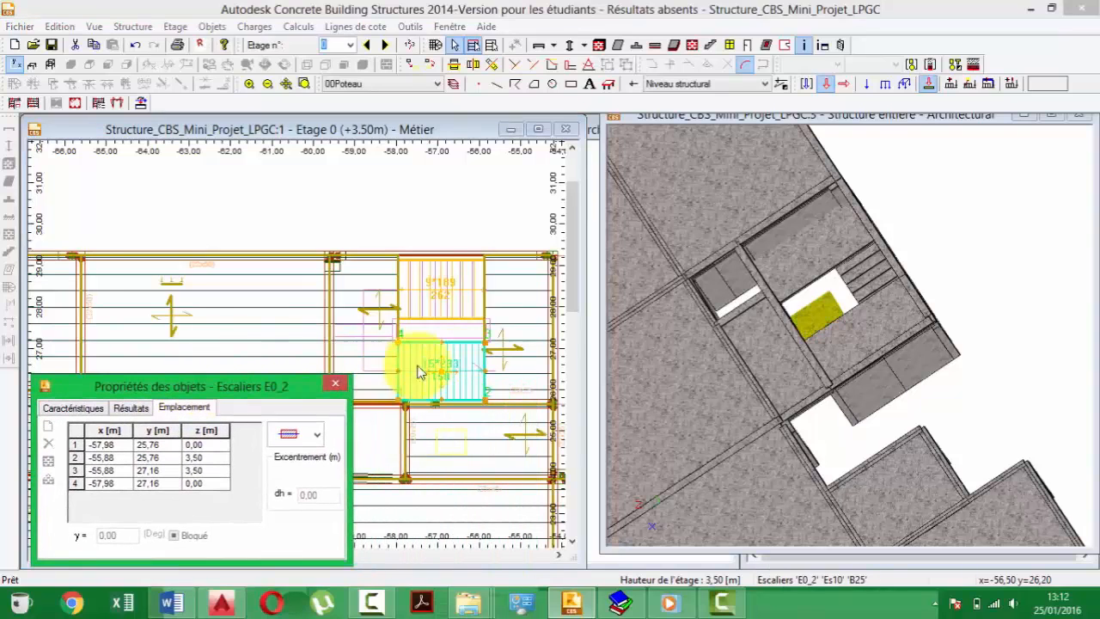
middle_drag(420, 364, 417, 321)
drag(636, 394, 771, 314)
scroll(386, 322, up, 2)
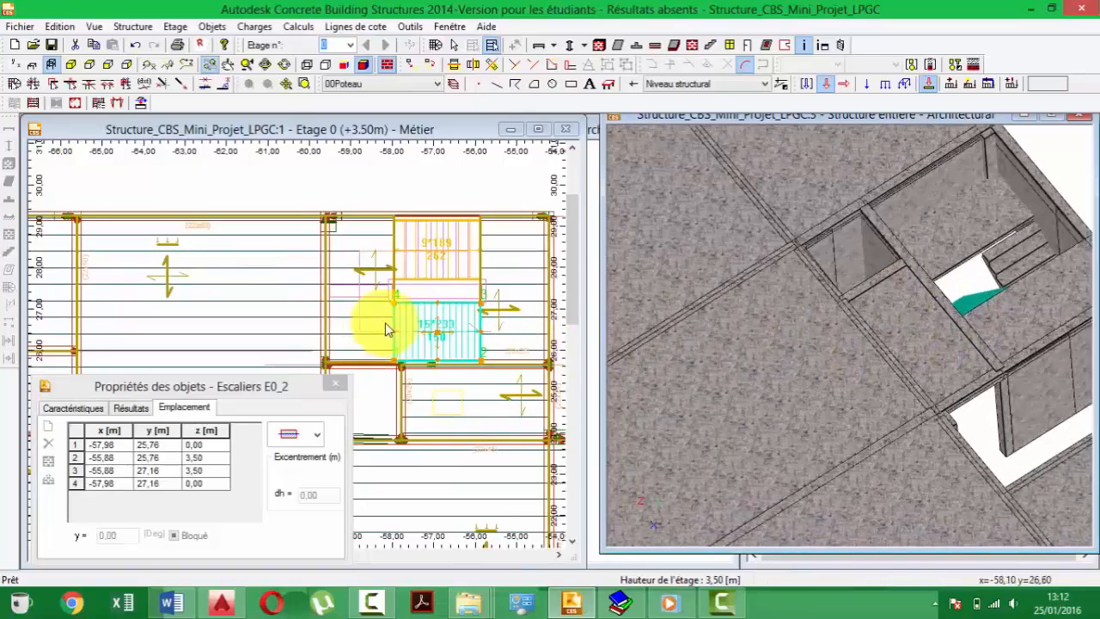
scroll(385, 321, down, 1)
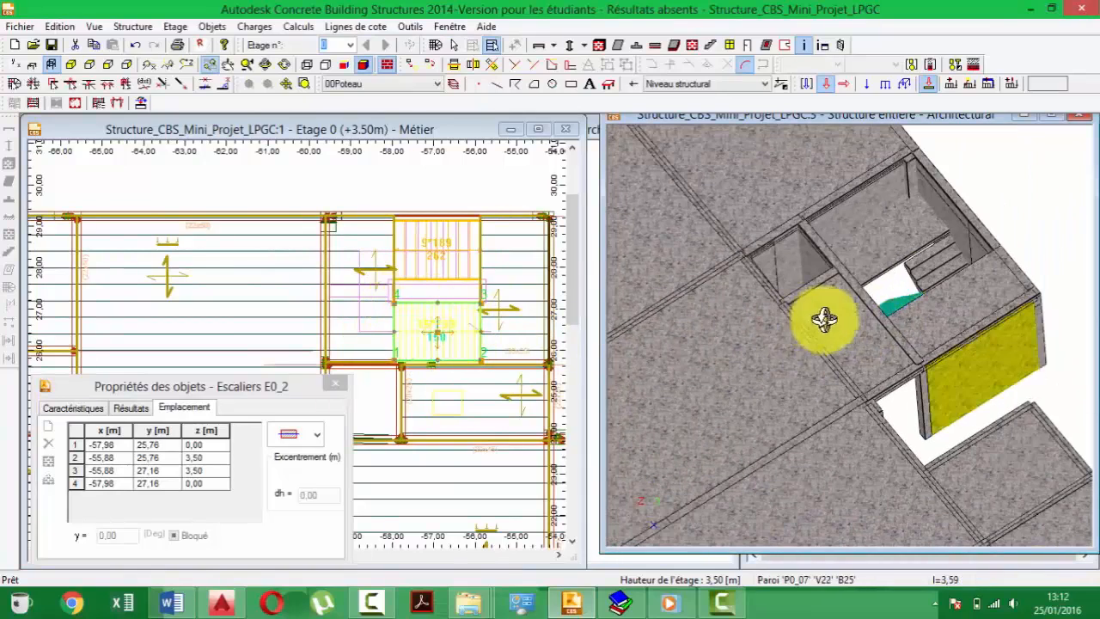
scroll(923, 318, up, 2)
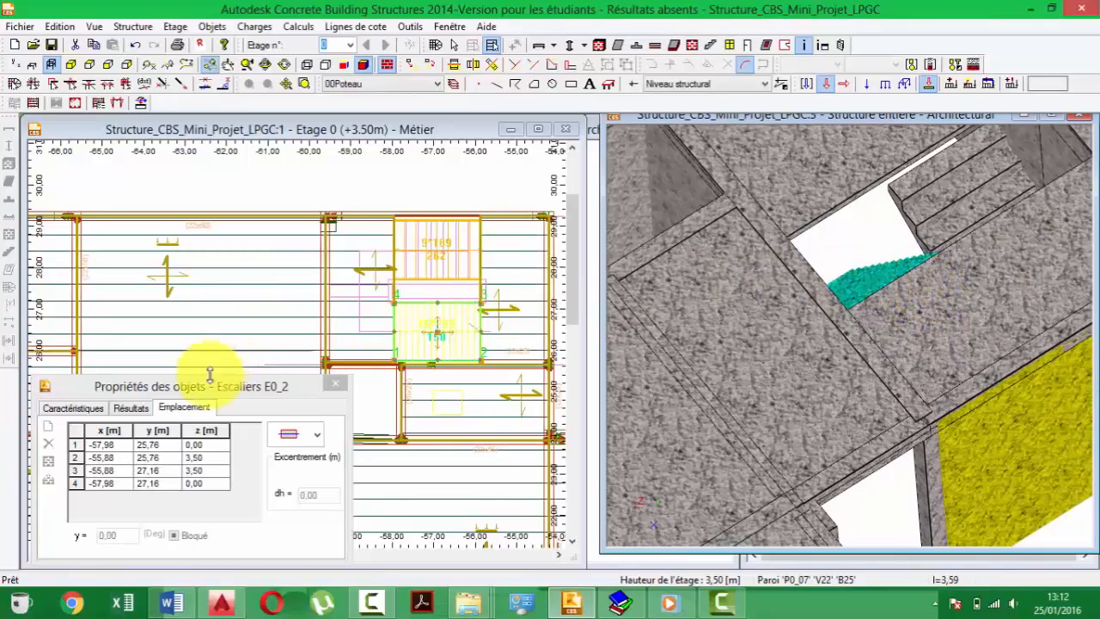
- Set the z coordinate of corners 1 and 4 of the plan's lower stair flight to 1.70 m
click(207, 434)
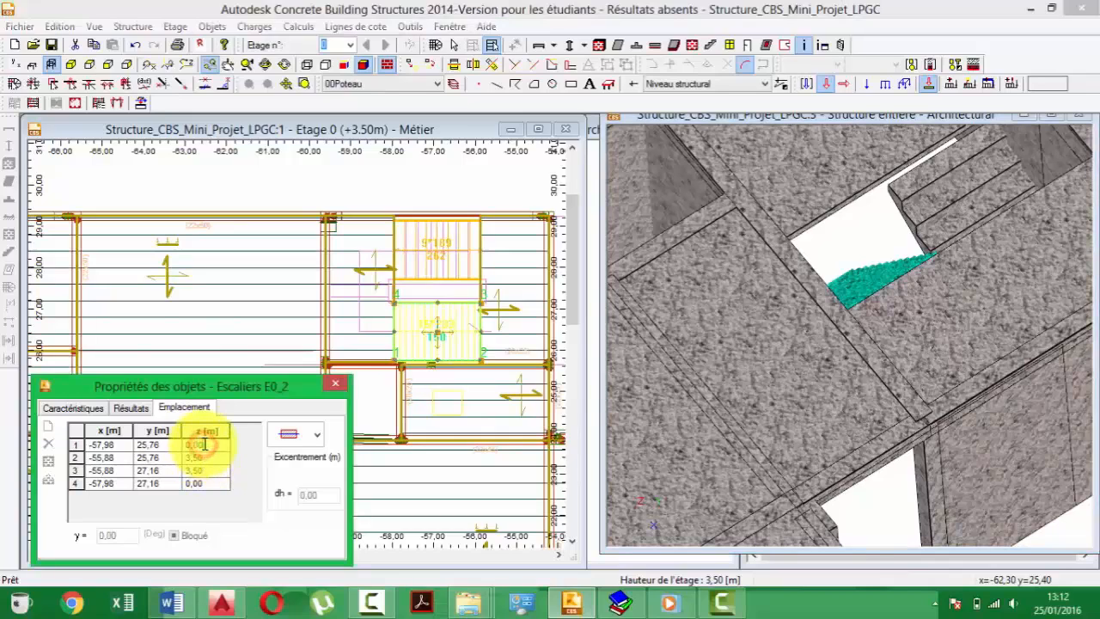
text(1)
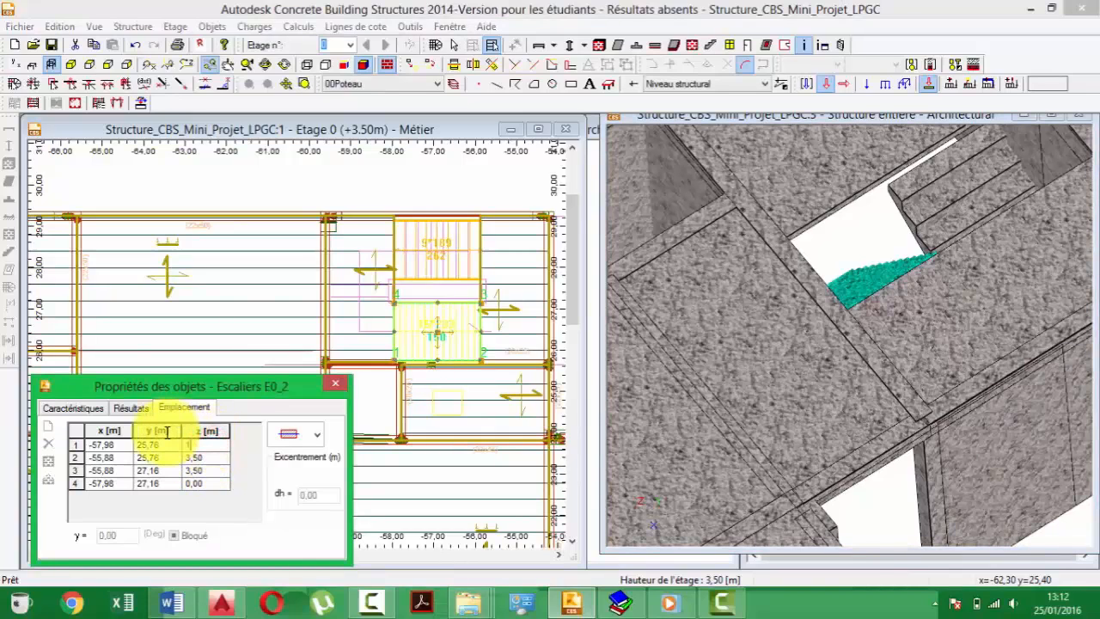
text(,70)
click(206, 482)
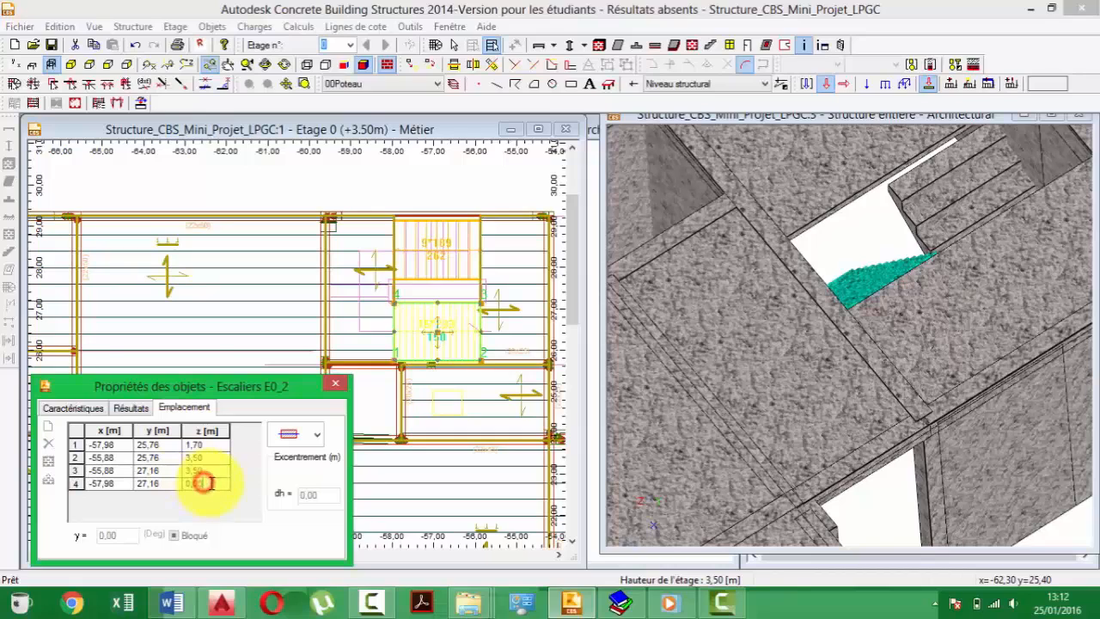
text(1.7)
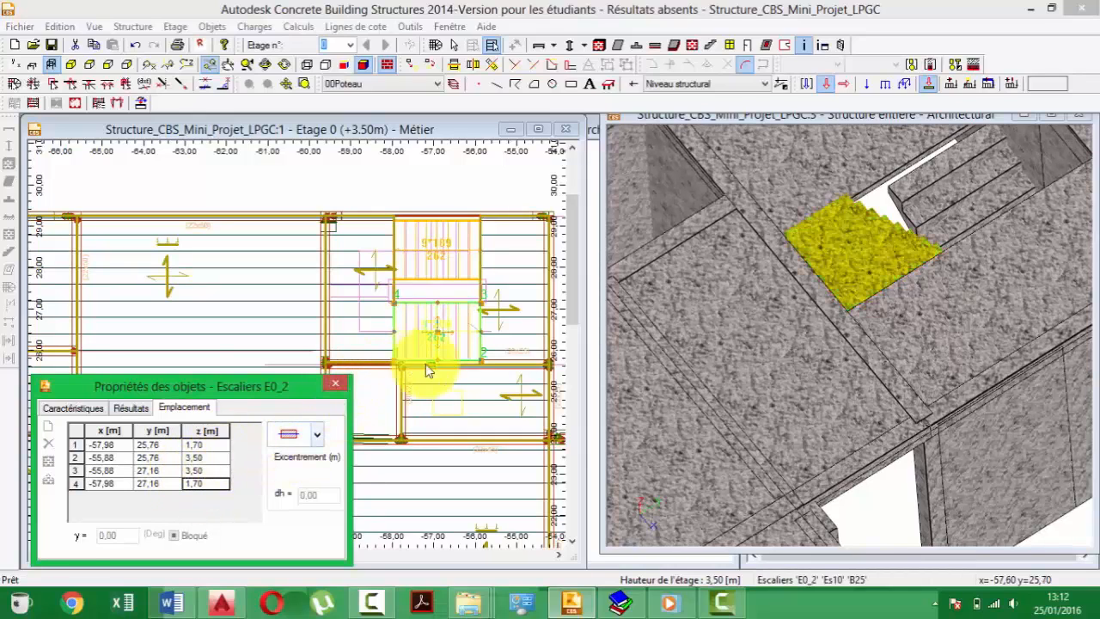
scroll(857, 292, down, 1)
middle_drag(850, 269, 815, 254)
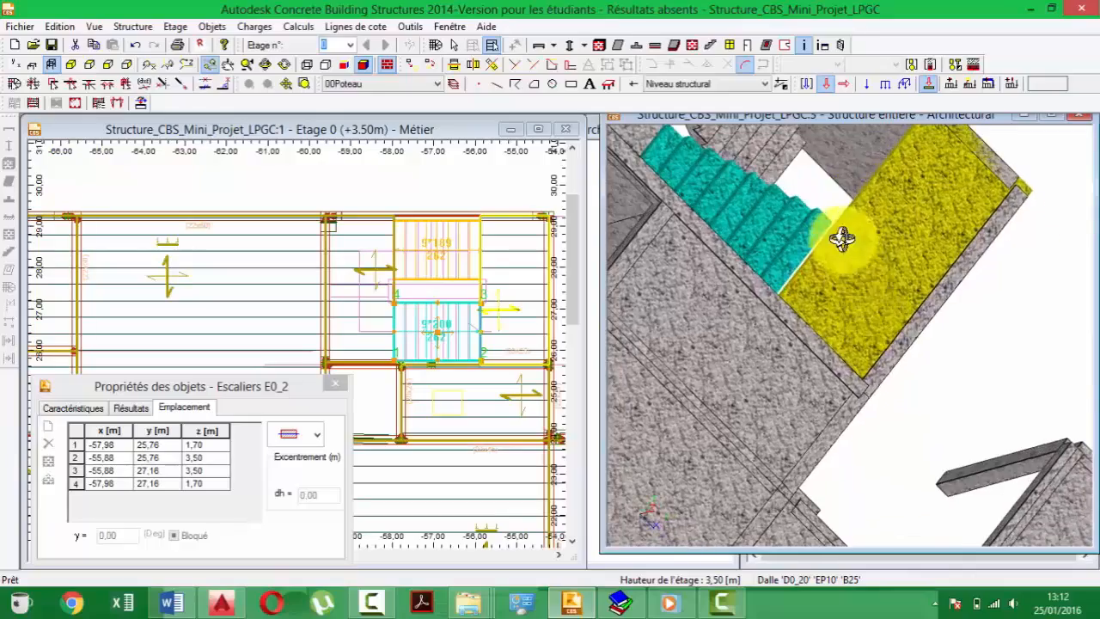